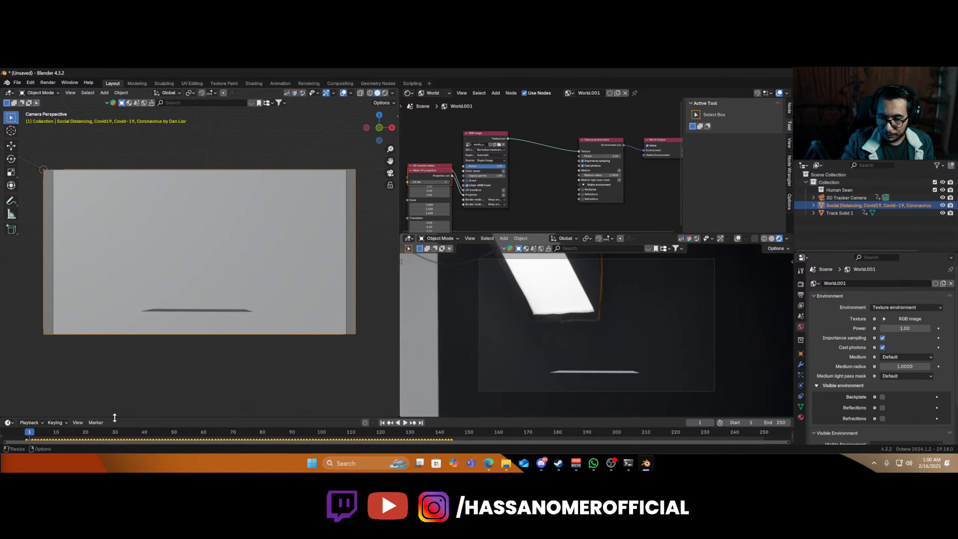
- Shift all keyframes of the selected Social Distancing footage plane one frame forward so they begin at frame 1
click(118, 402)
drag(134, 417, 138, 406)
click(198, 326)
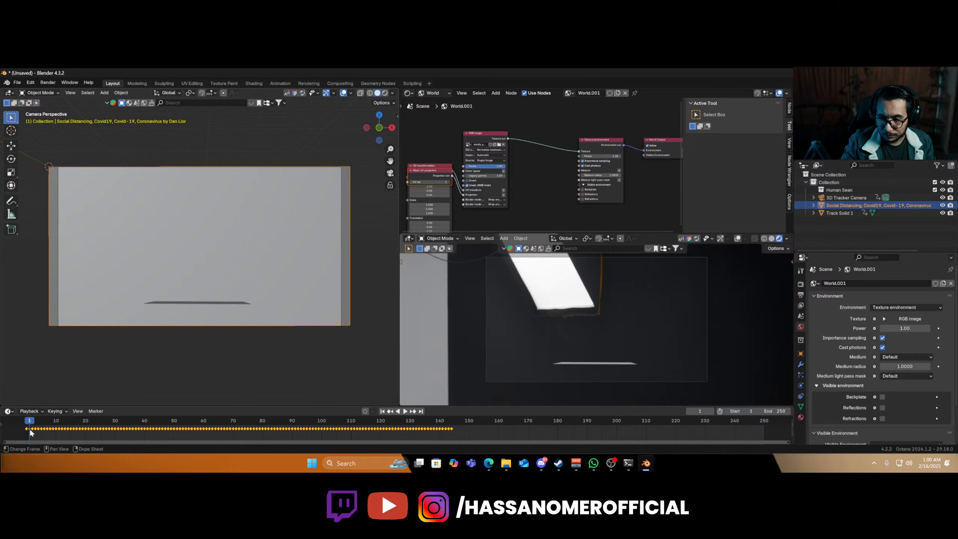
key(b)
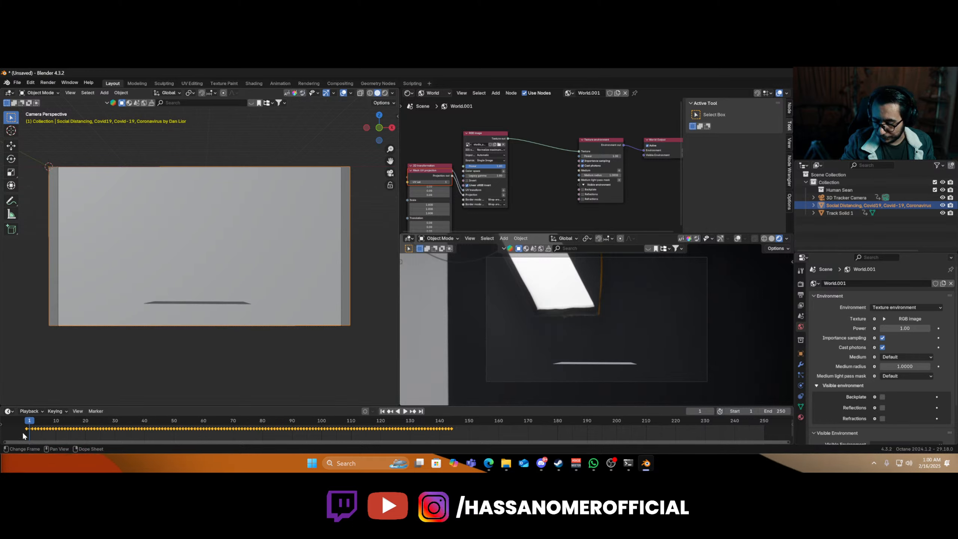
key(g)
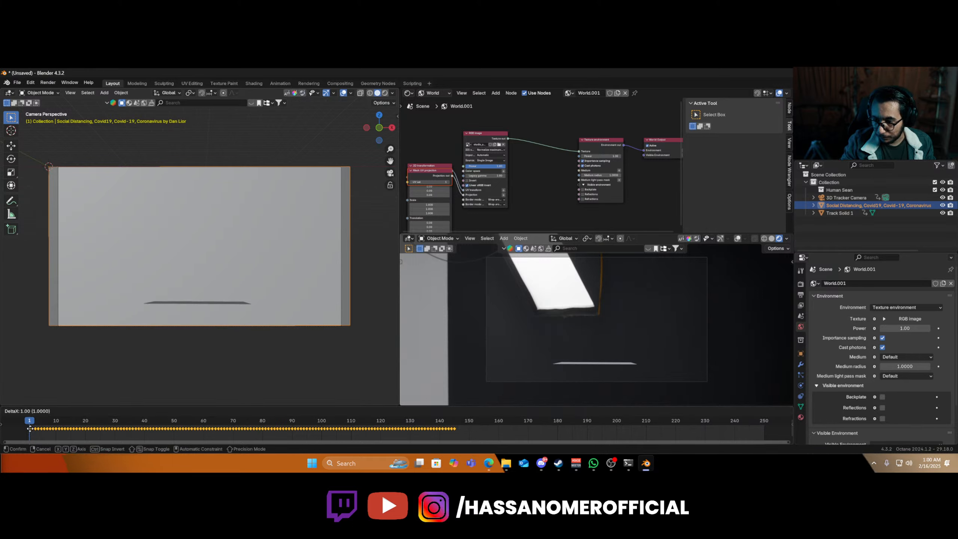
click(30, 430)
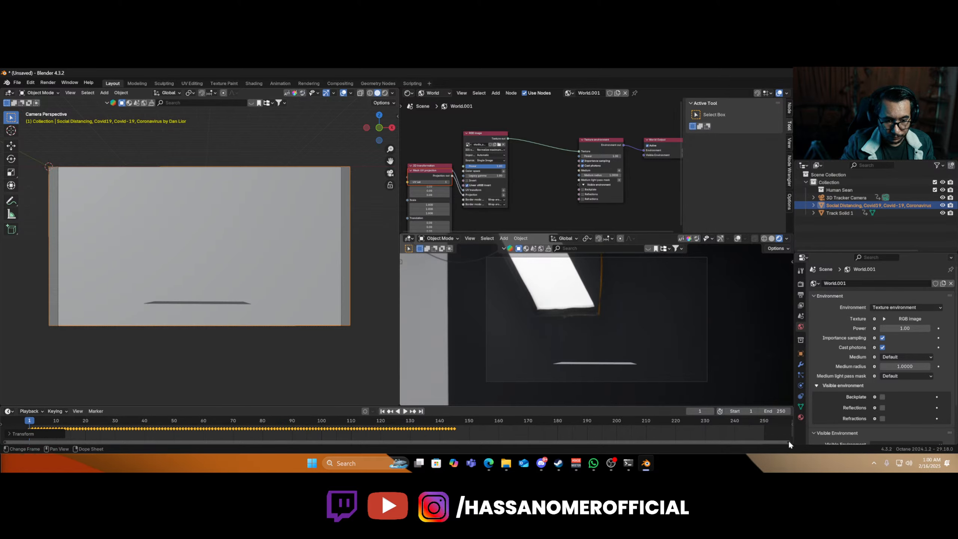
- Go to the last keyframe at frame 145 and set the scene's end frame to 145
mouse_move(787, 440)
mouse_down()
mouse_move(398, 440)
mouse_move(259, 454)
mouse_move(790, 441)
mouse_up()
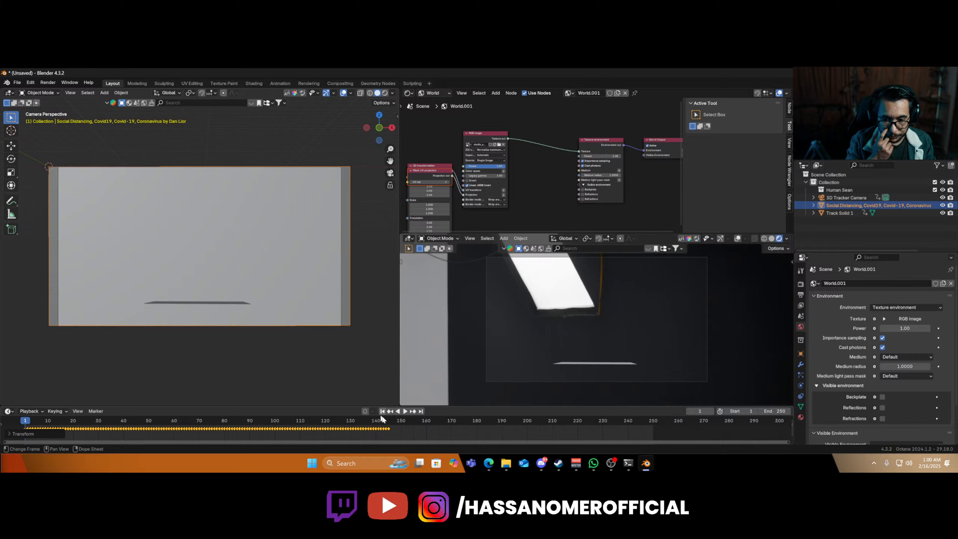
click(390, 420)
key(Left)
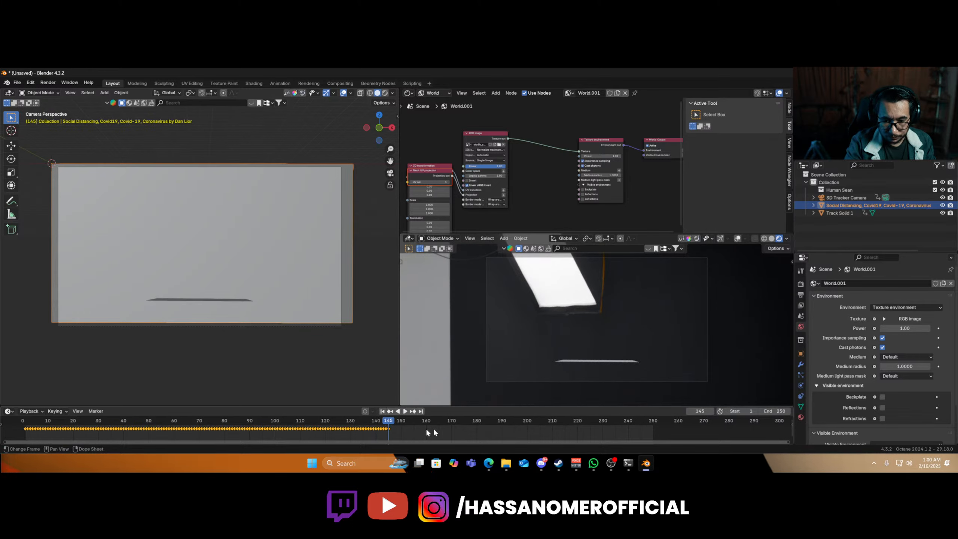
click(773, 411)
text(145)
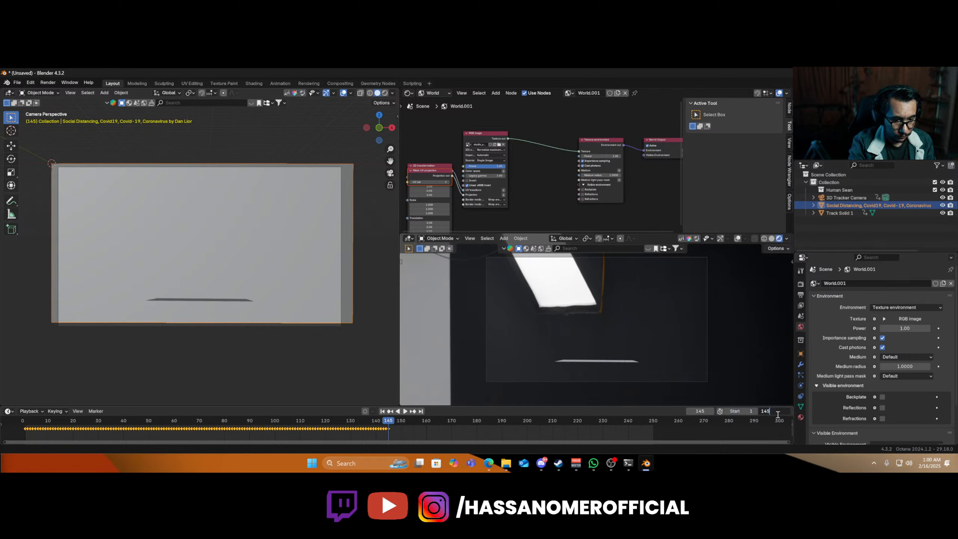
key(Return)
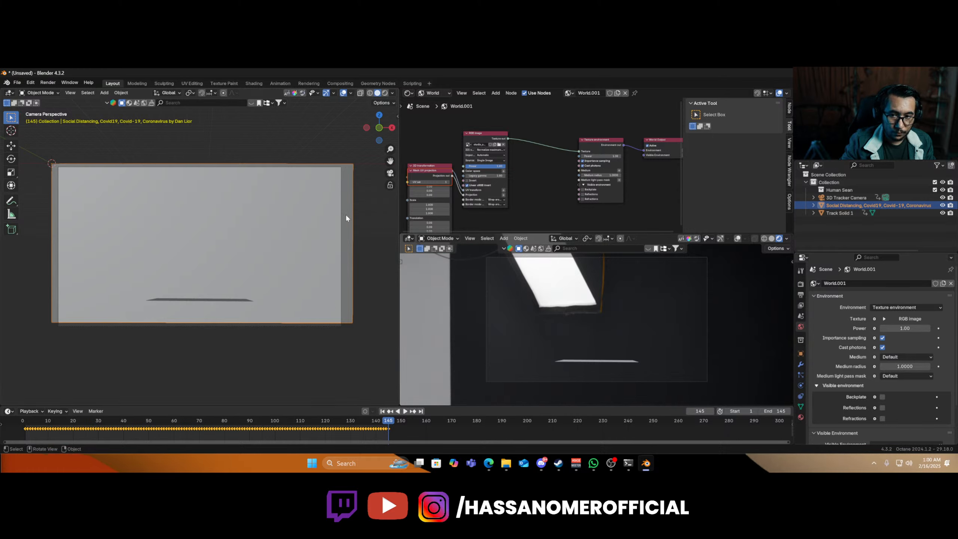
- Enable background images for the 3D Tracker Camera and add an empty background entry
click(329, 169)
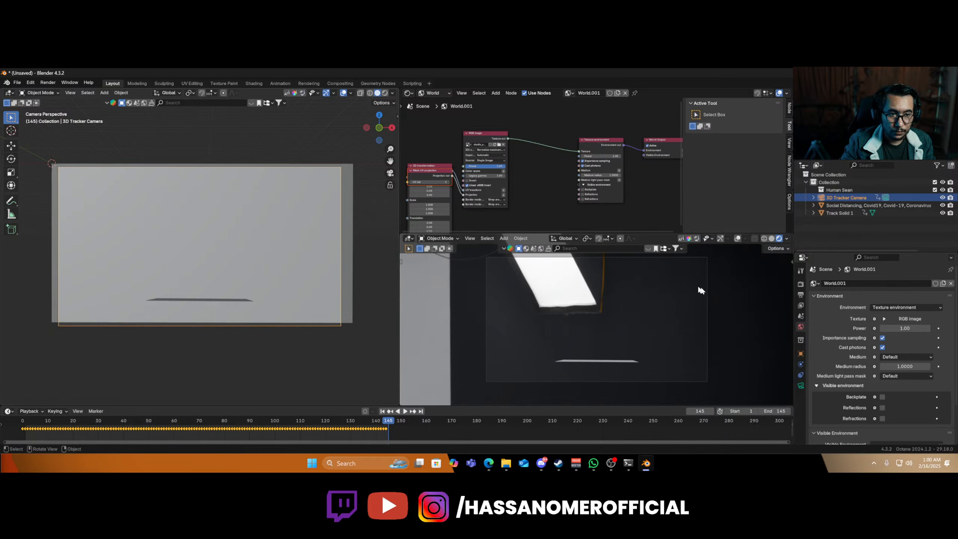
click(801, 385)
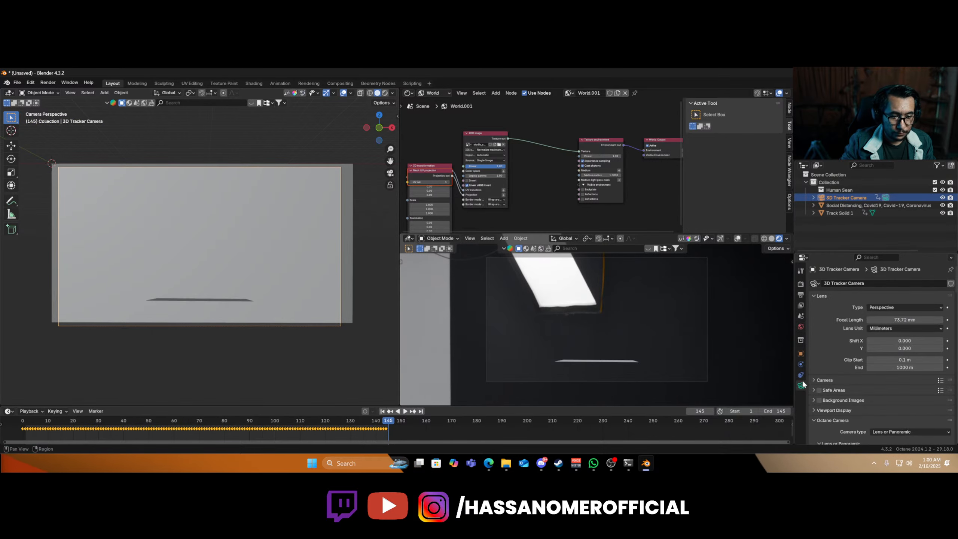
scroll(865, 384, down, 12)
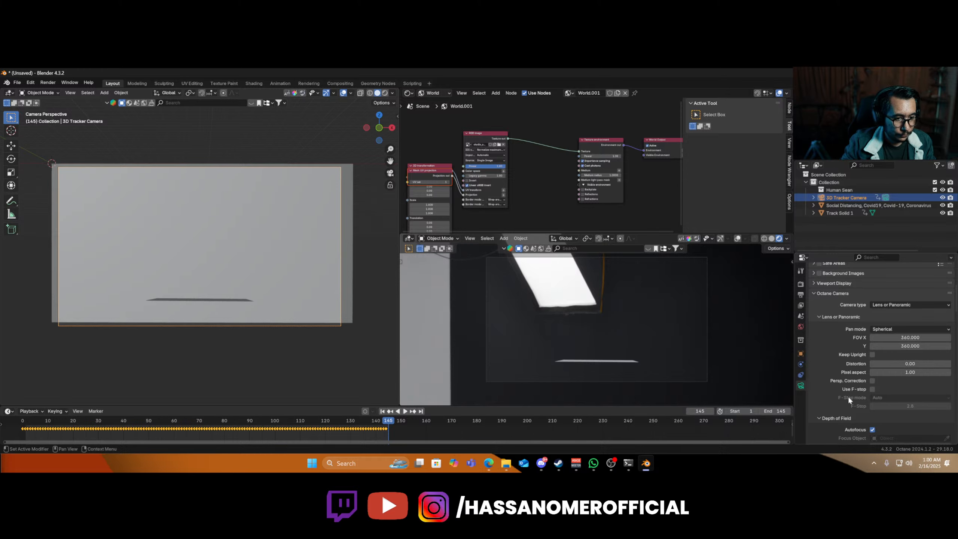
scroll(847, 395, up, 8)
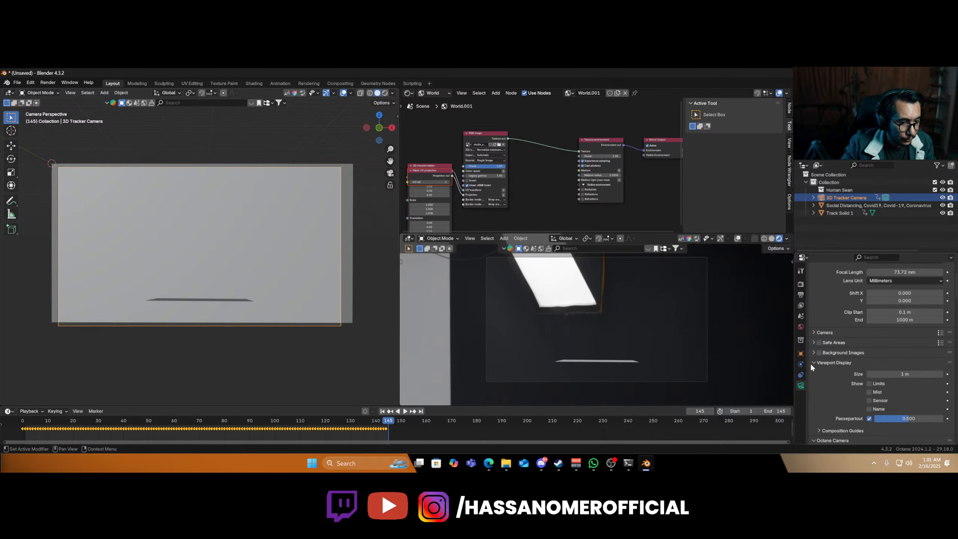
click(815, 363)
scroll(814, 367, up, 1)
click(818, 368)
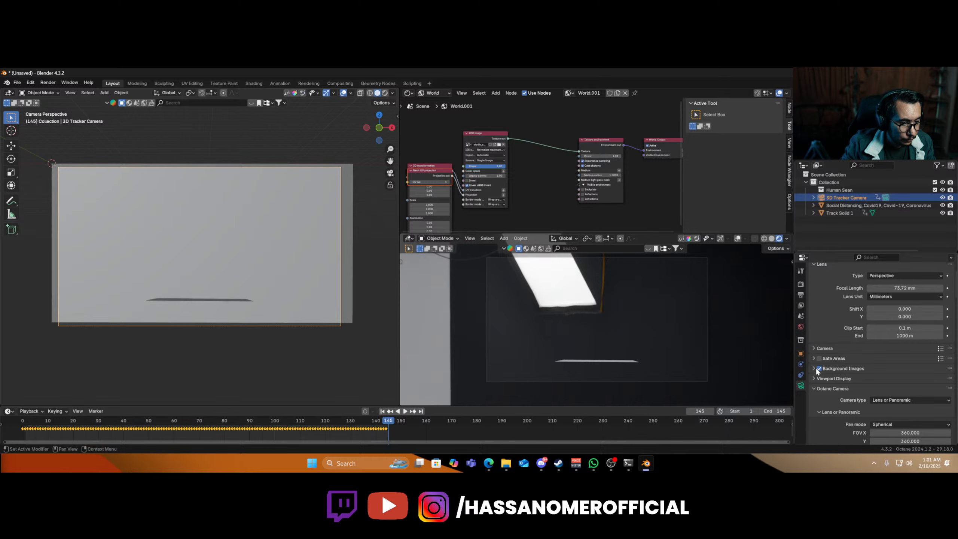
click(814, 368)
click(860, 380)
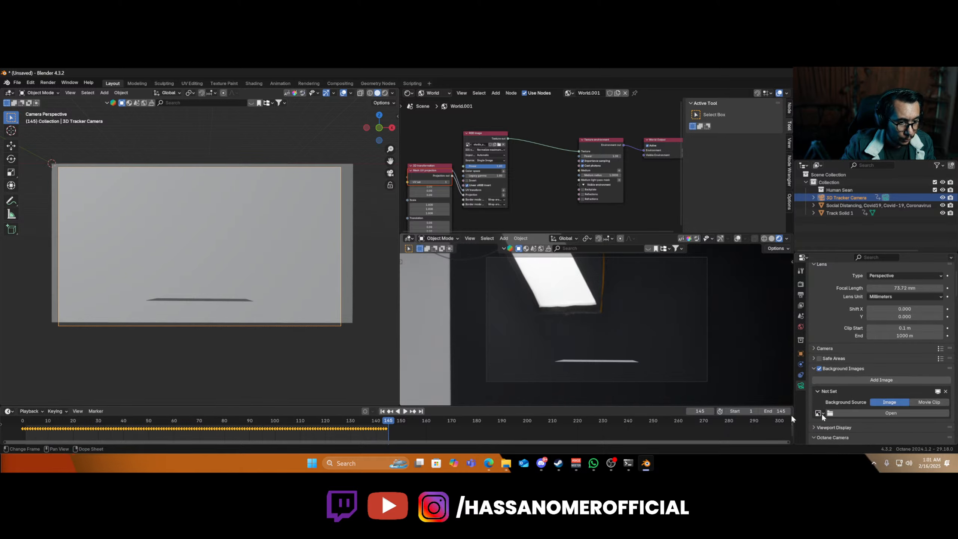
- Set the background source to Movie Clip and load the Social Distancing street footage from the Downloads\Video folder
click(929, 402)
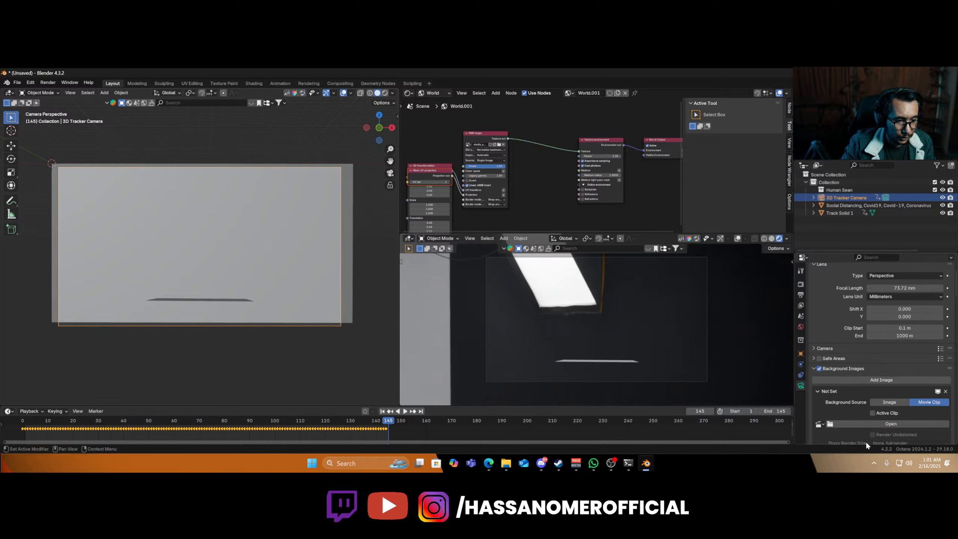
click(875, 424)
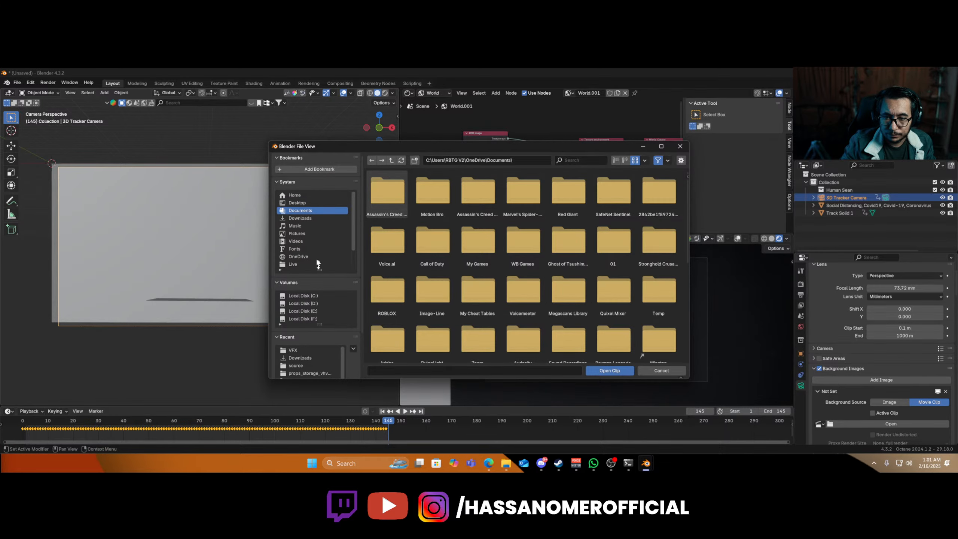
click(307, 214)
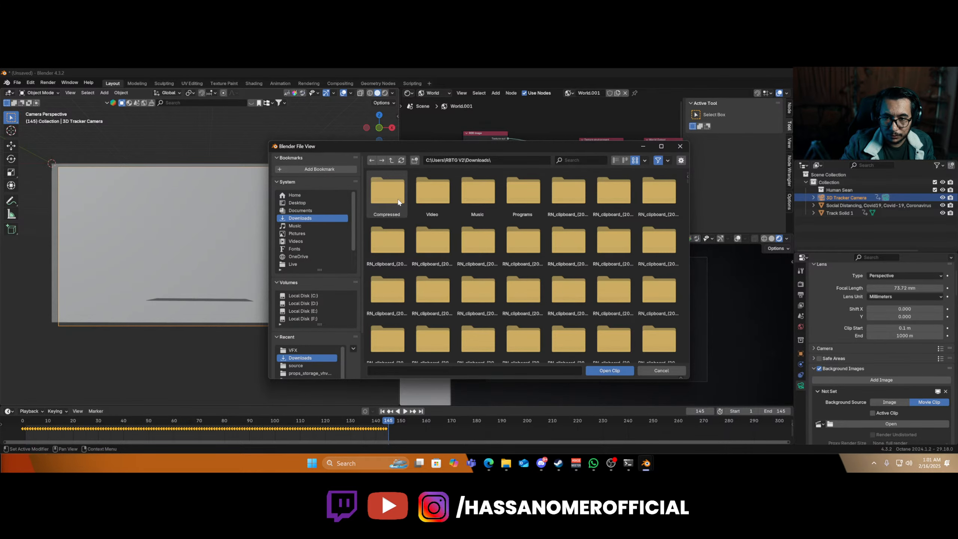
double_click(439, 194)
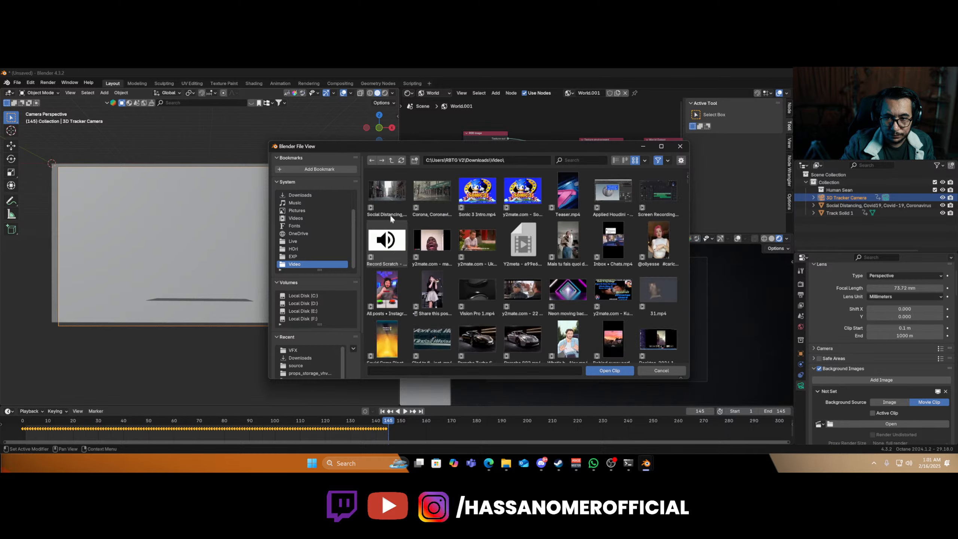
click(381, 187)
double_click(381, 187)
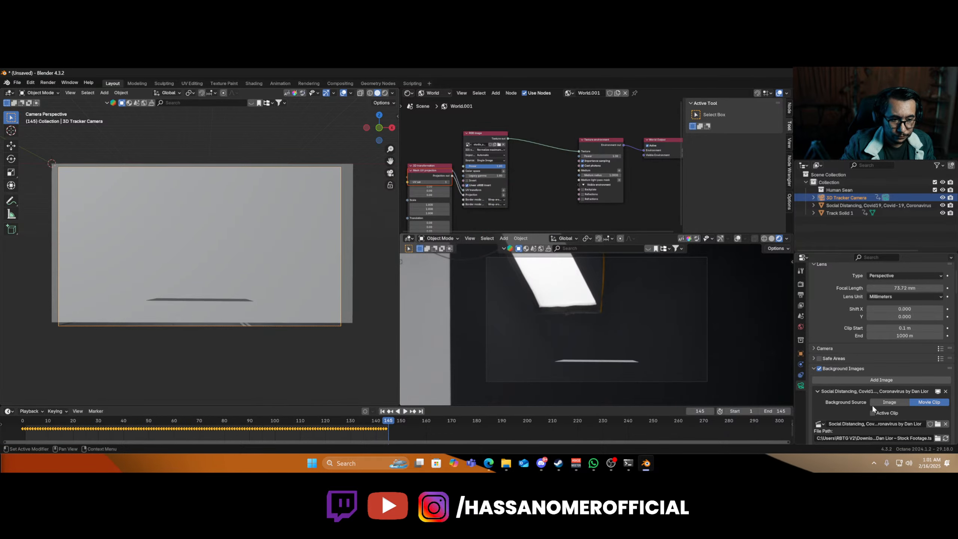
- Switch the rendered viewport to solid shading, then set the background clip's opacity to 1.000 and its depth to Front
key(z)
click(742, 312)
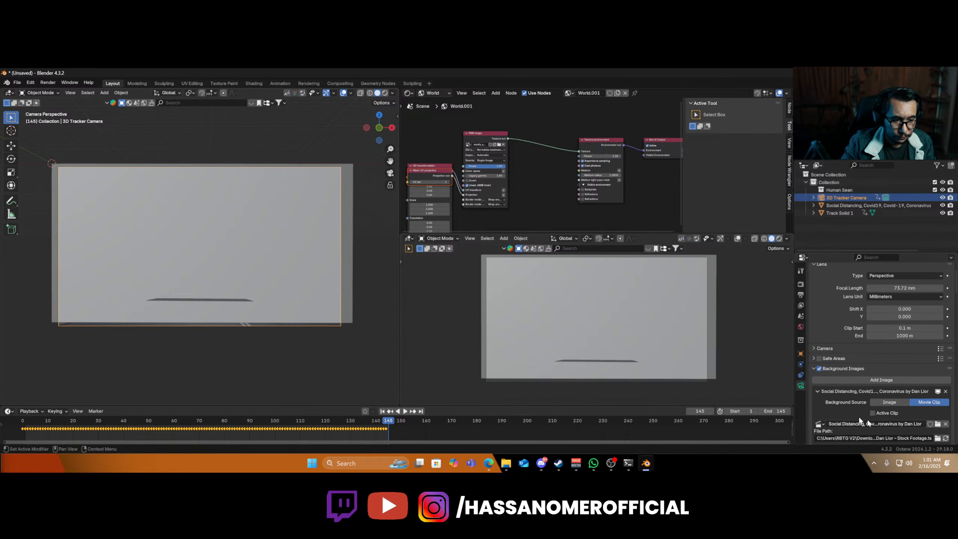
scroll(850, 413, down, 3)
scroll(850, 412, down, 1)
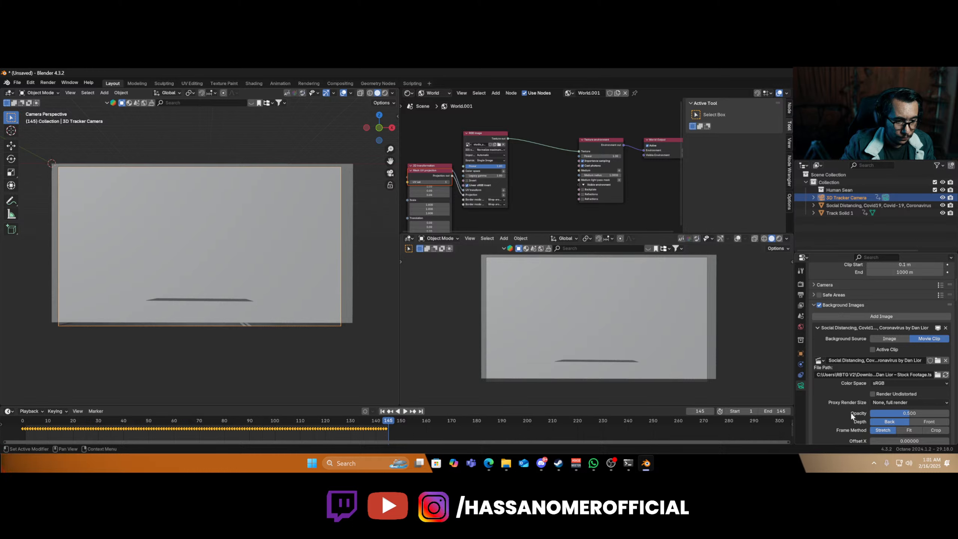
drag(904, 414, 950, 416)
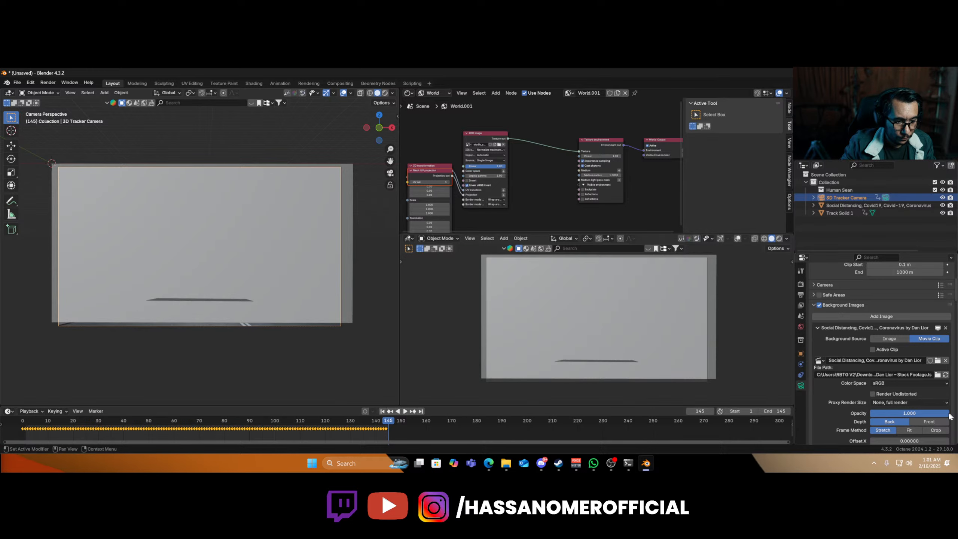
click(928, 422)
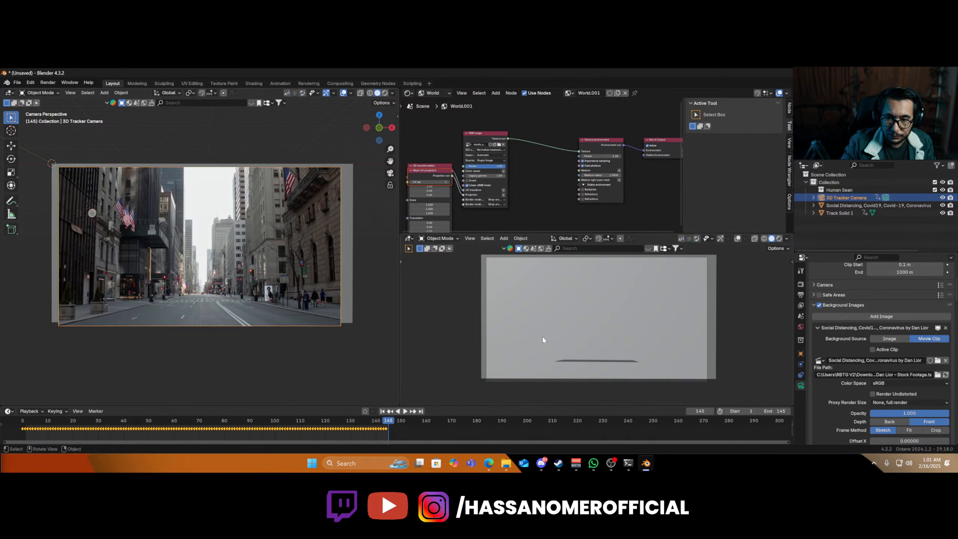
- Shift the 3D Tracker Camera's keyframes one frame forward so they begin at frame 1
drag(45, 433, 10, 430)
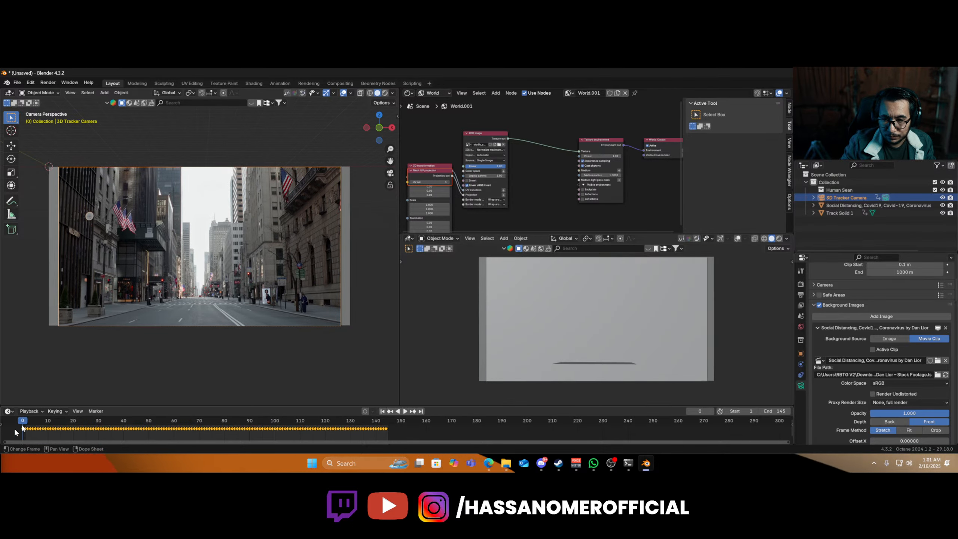
key(a)
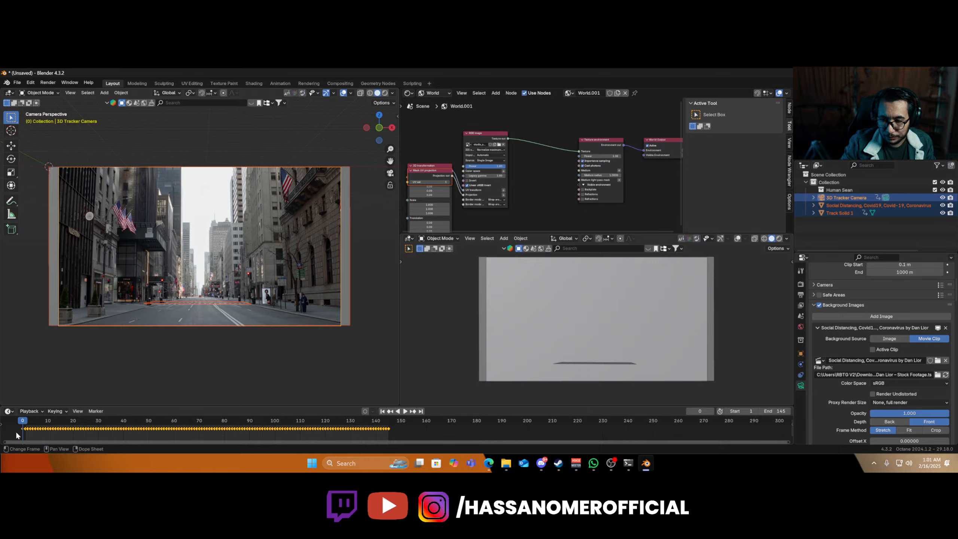
click(296, 300)
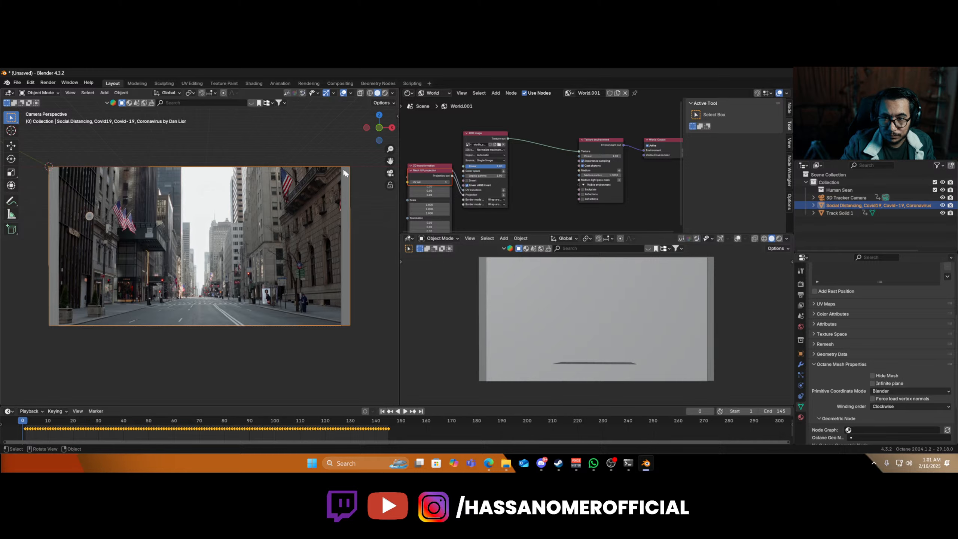
click(853, 197)
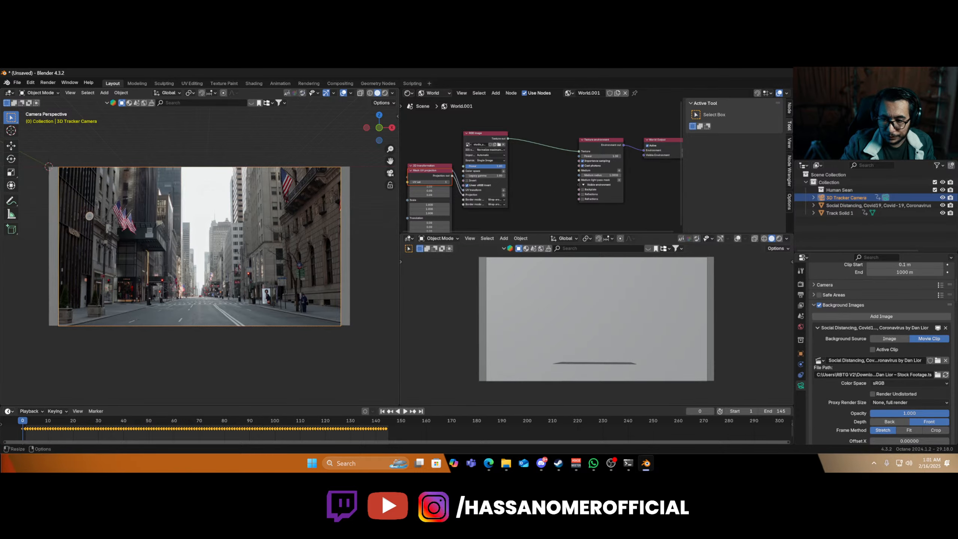
key(g)
click(30, 432)
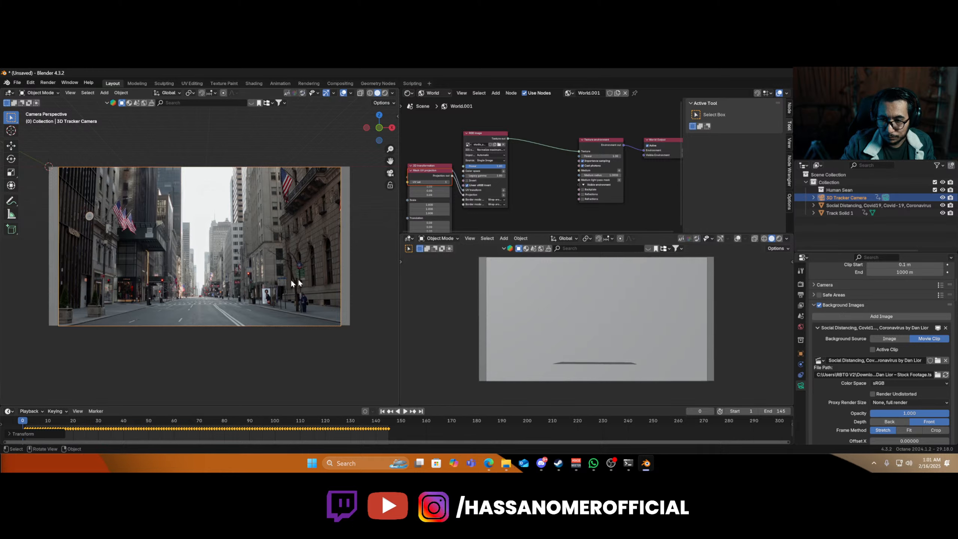
- Delete all keyframes from Track Solid 1 and run through the timeline to check the solid against the footage
click(840, 213)
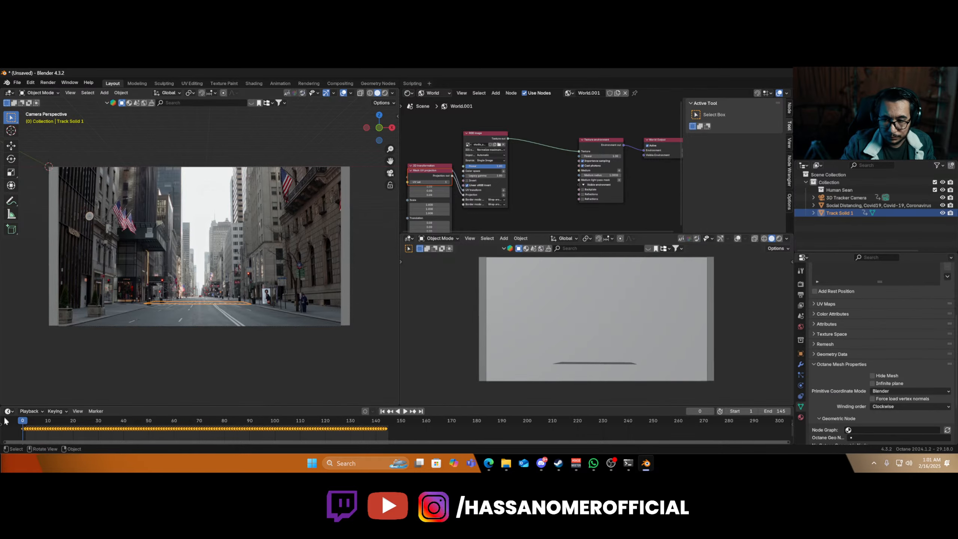
drag(7, 436, 420, 428)
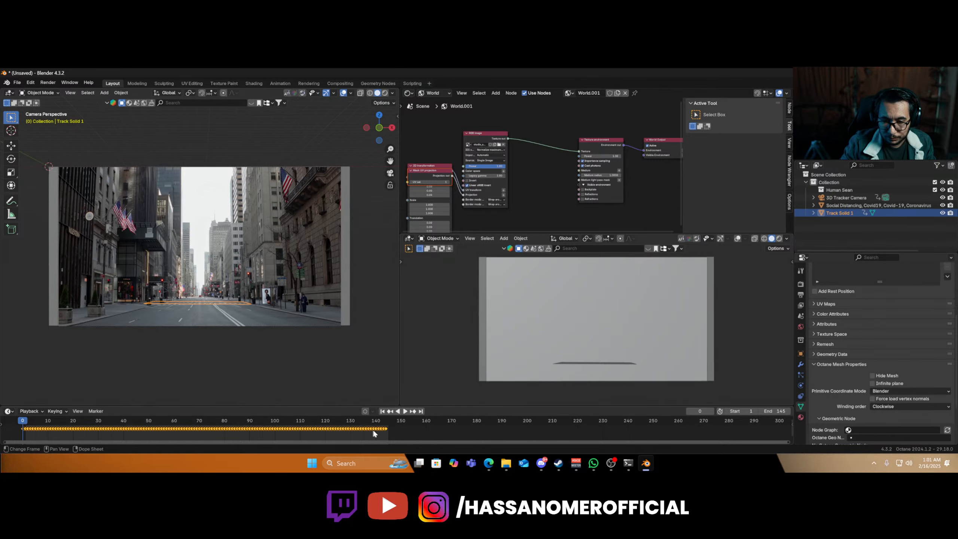
key(Delete)
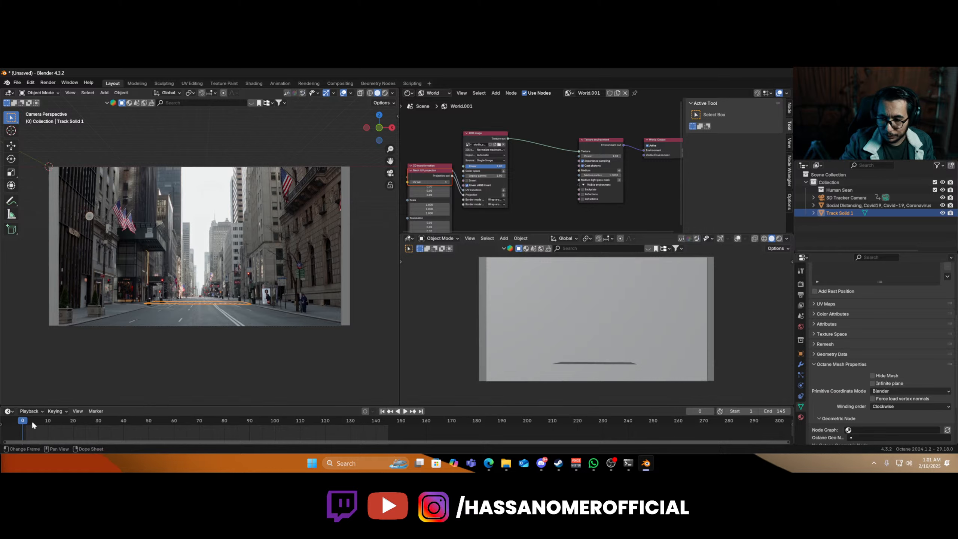
drag(55, 423, 368, 427)
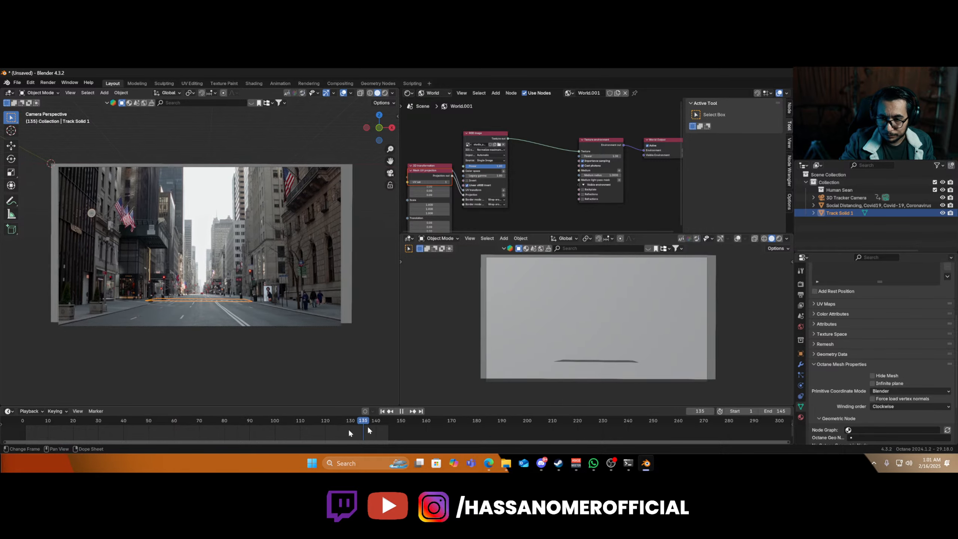
key(Escape)
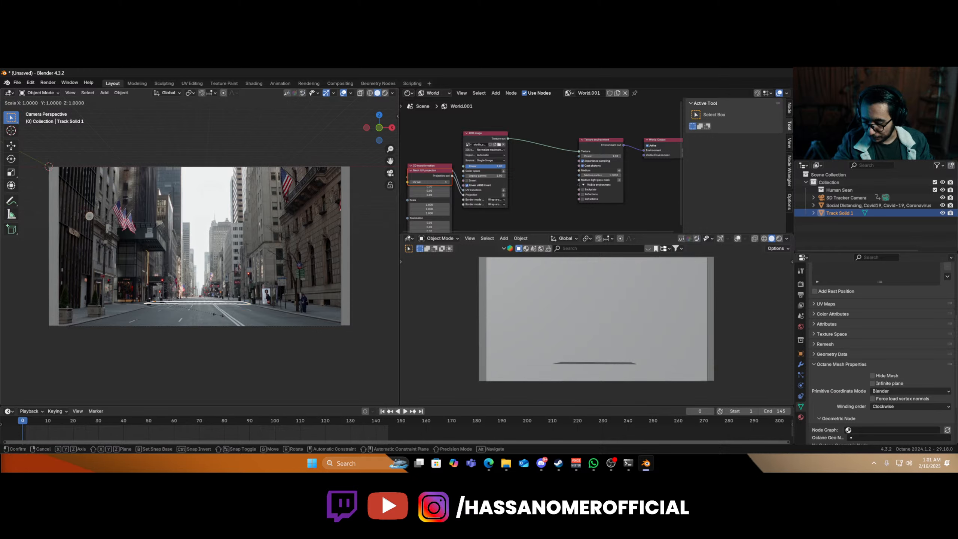
right_click(197, 297)
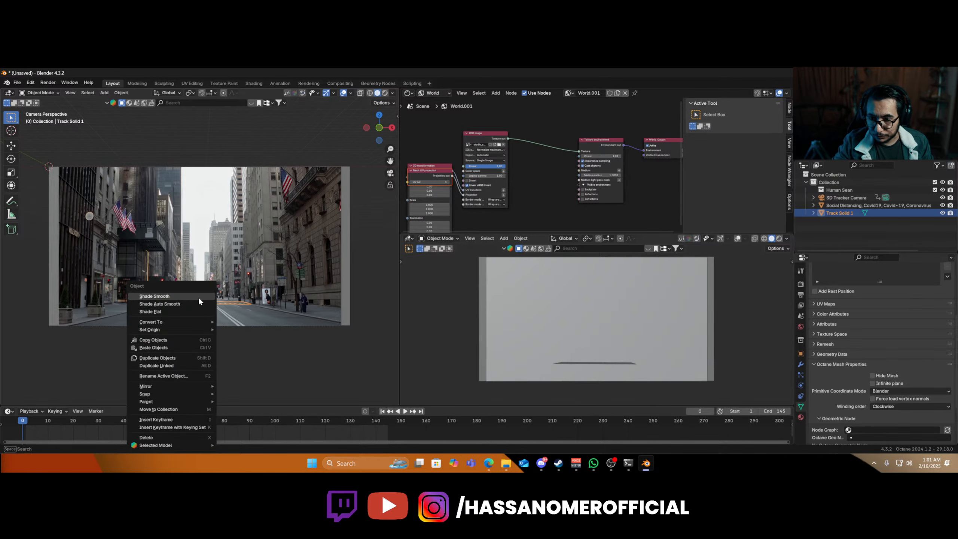
key(Escape)
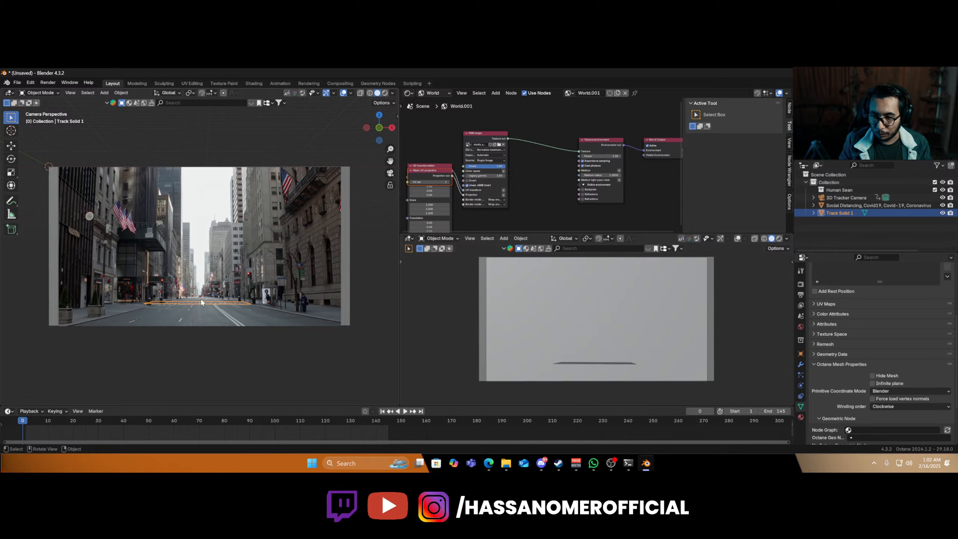
- Set Track Solid 1's origin to its center of mass (surface) and stretch it along Y and X to cover the street
right_click(196, 302)
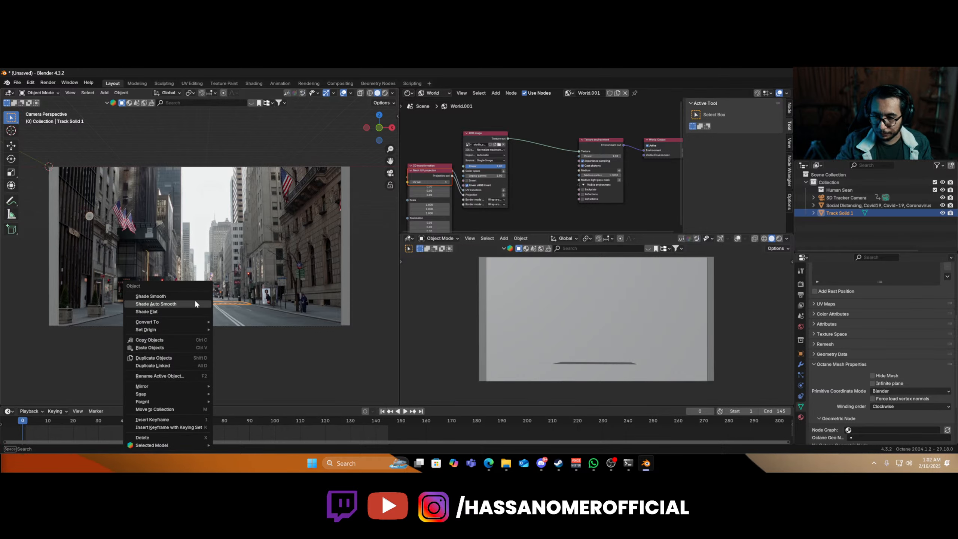
mouse_move(189, 329)
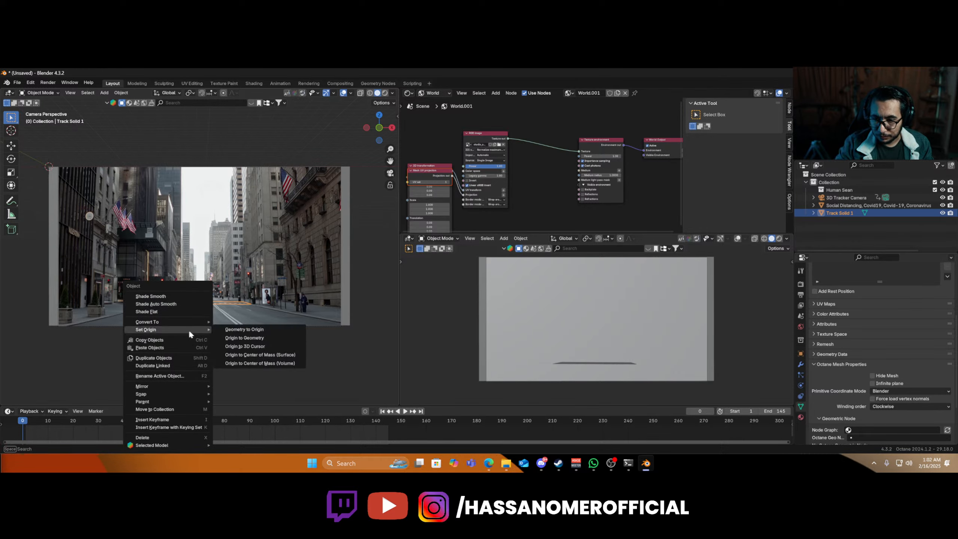
click(279, 355)
key(s)
key(y)
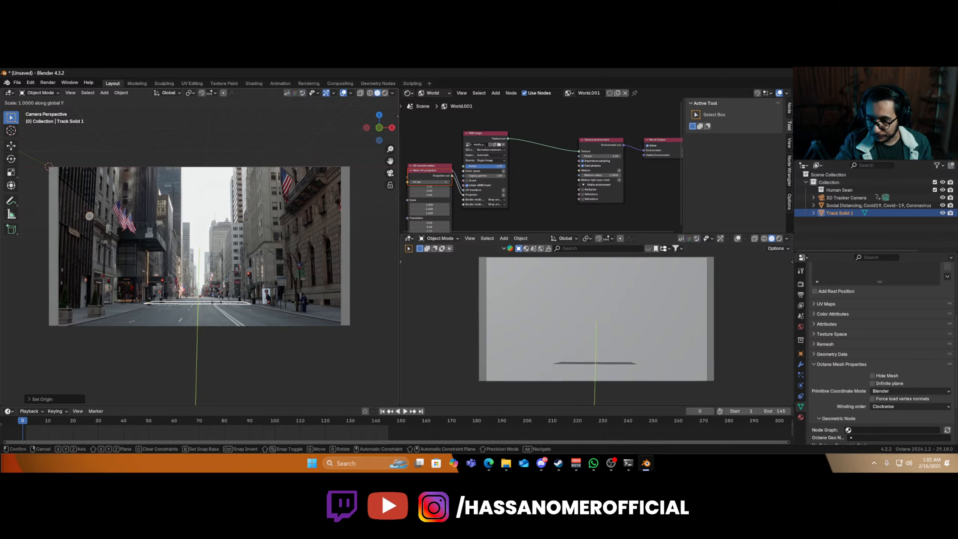
click(217, 121)
key(s)
key(x)
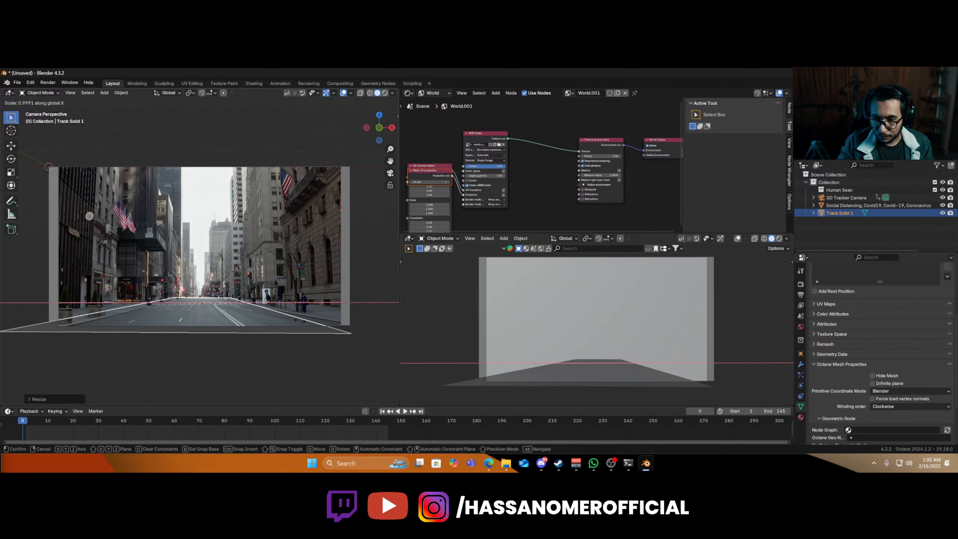
click(298, 320)
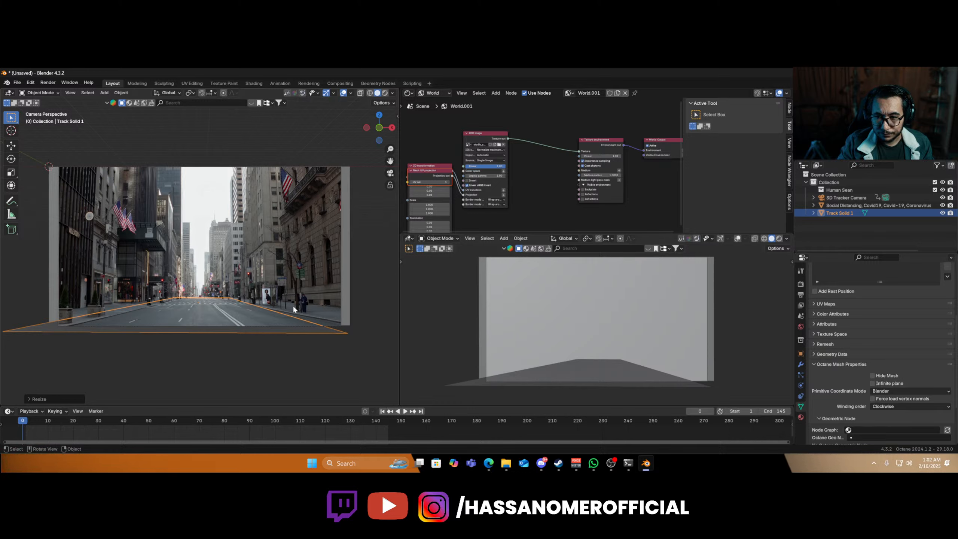
- Extrude the plane's right street edge up about 0.15 m for the curb and outward along X about 1.5 m for the sidewalk
key(Tab)
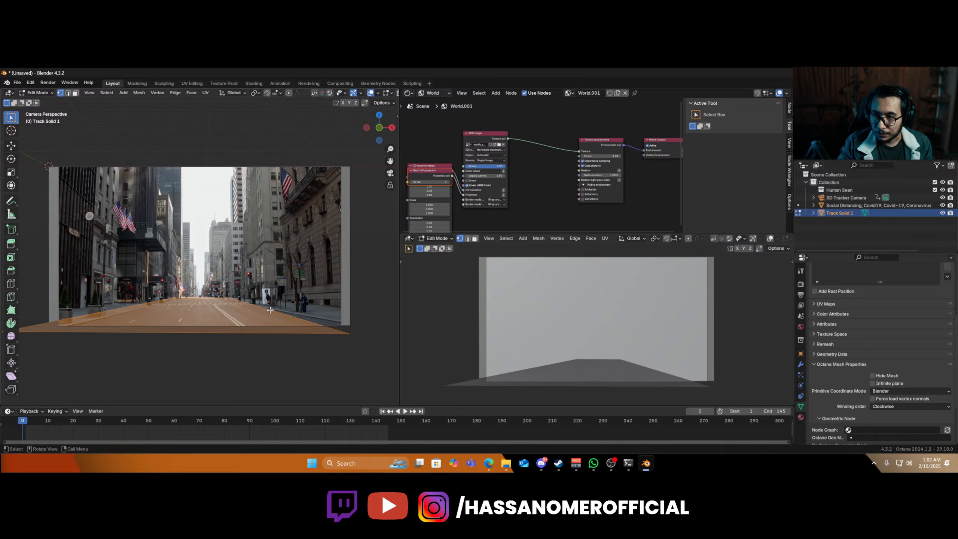
key(3)
key(alt+a)
key(2)
click(274, 311)
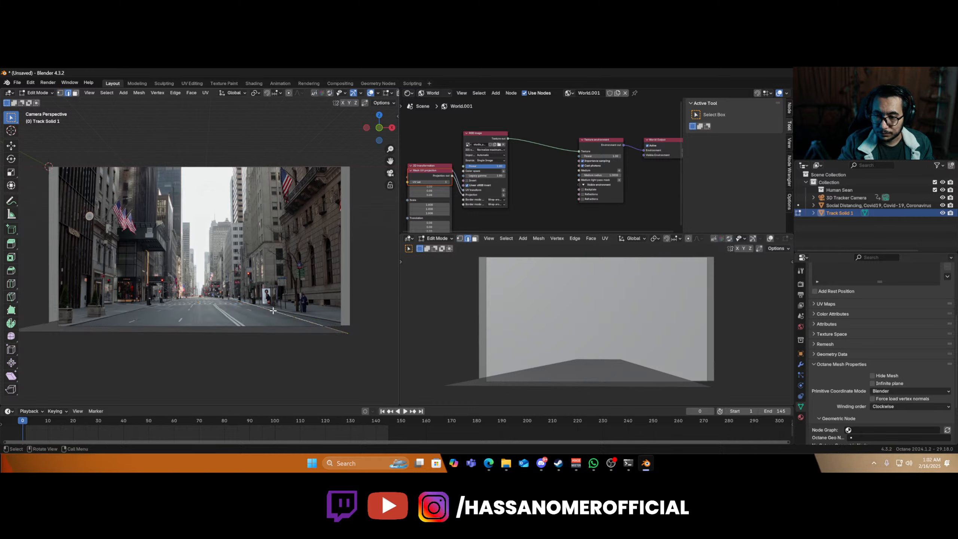
key(g)
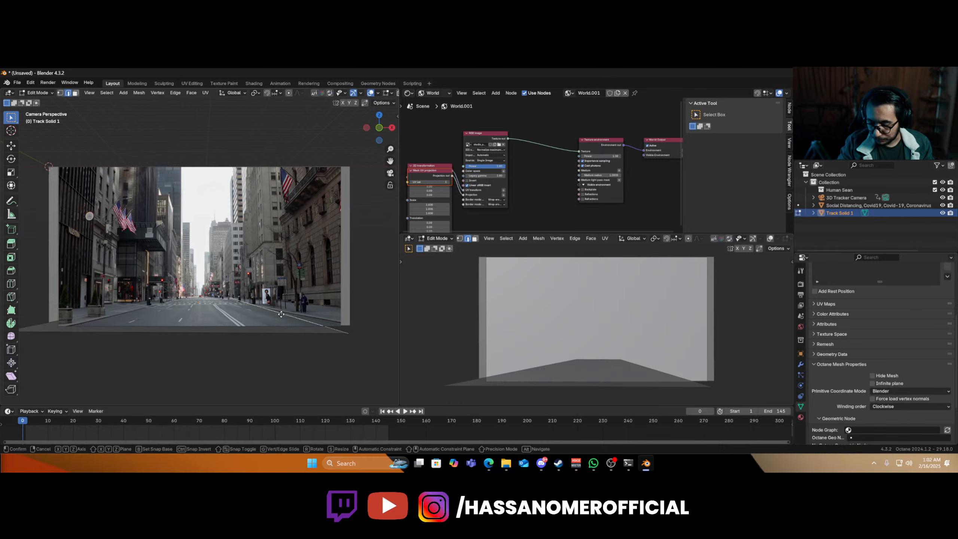
key(z)
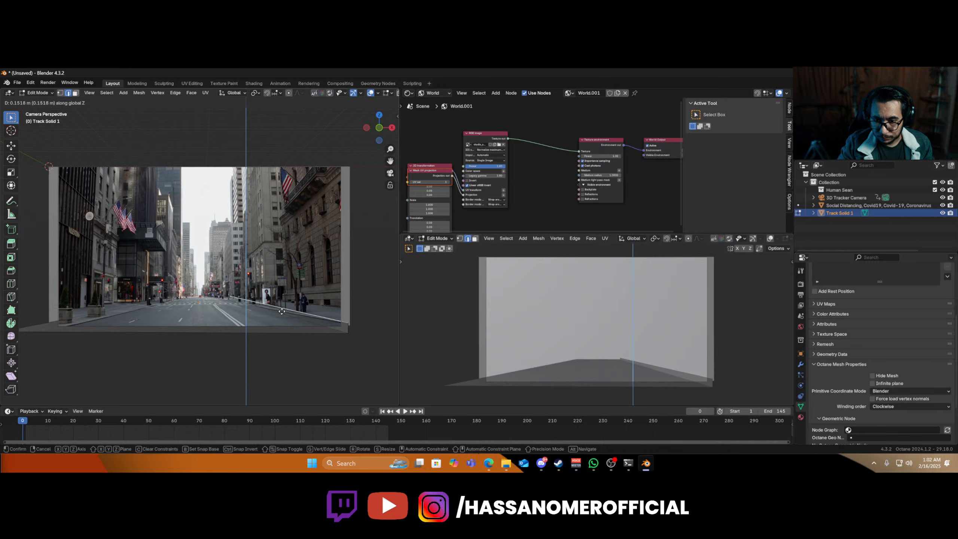
click(281, 313)
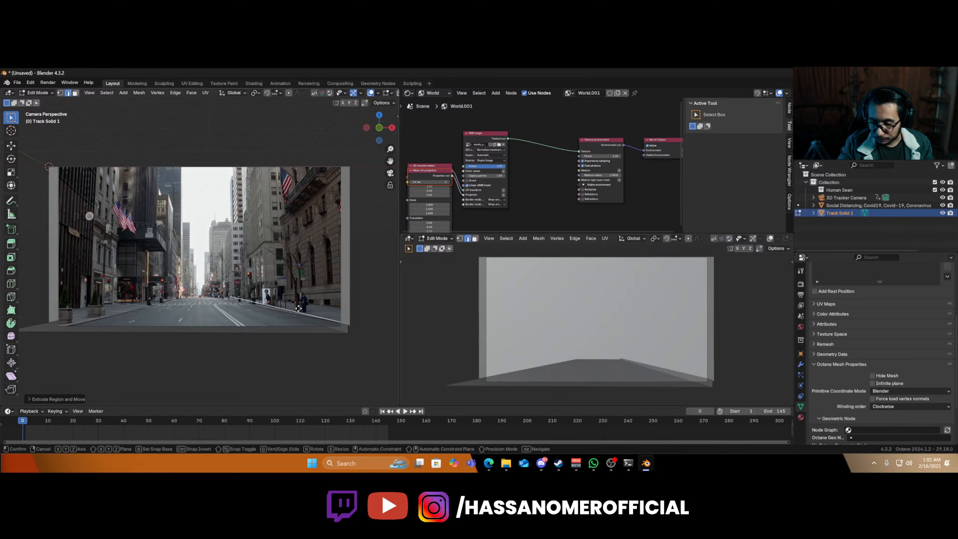
key(g)
key(x)
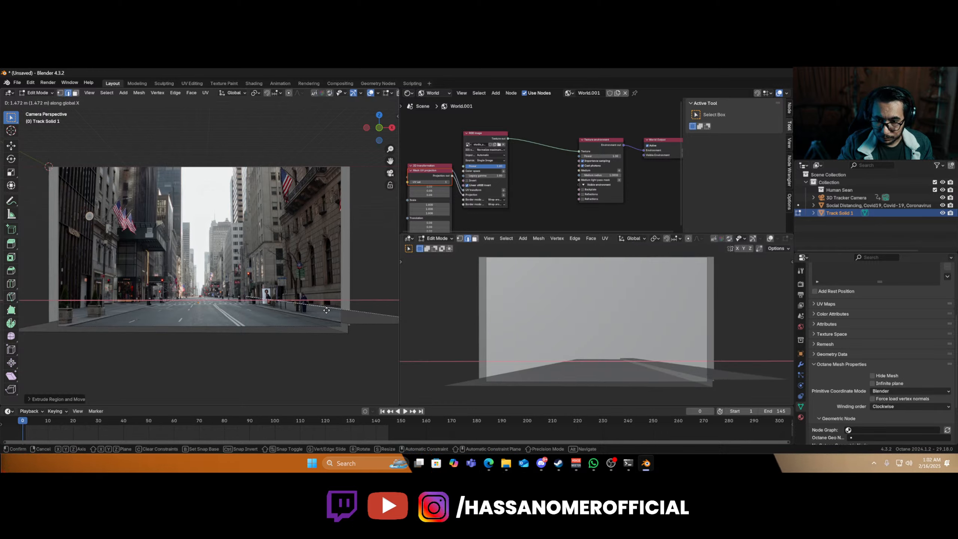
click(330, 311)
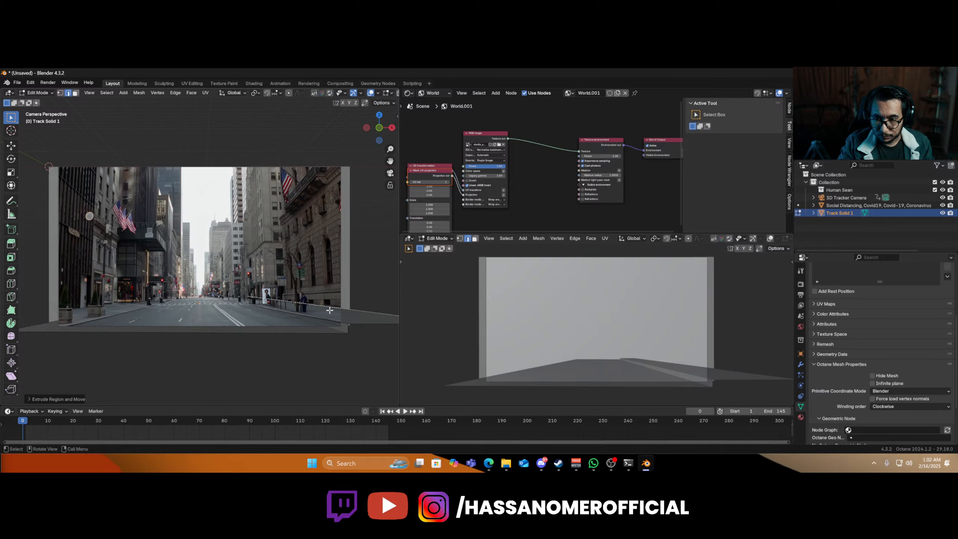
key(r)
key(z)
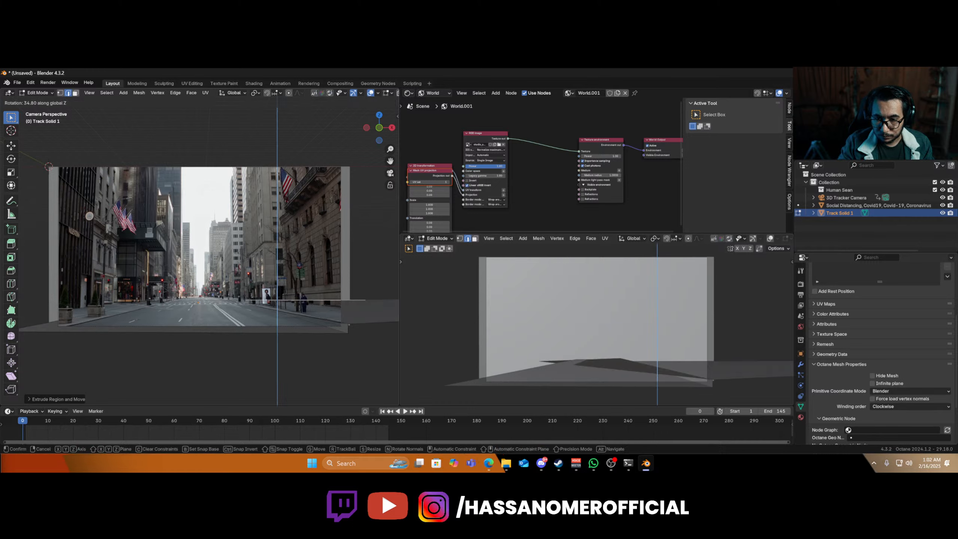
click(329, 278)
- Extrude the outer edge of the right sidewalk straight up along Z to form the building wall above the camera frame
key(e)
key(z)
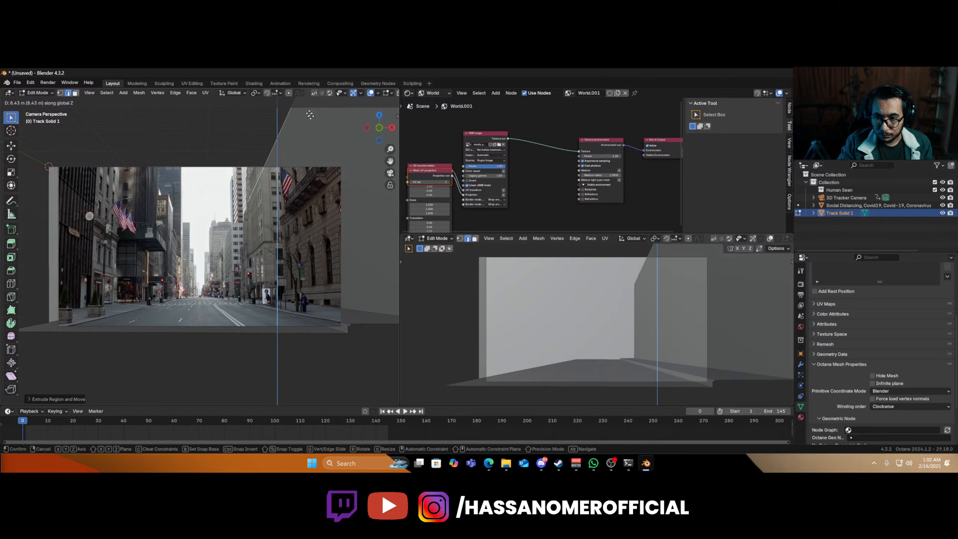
click(293, 335)
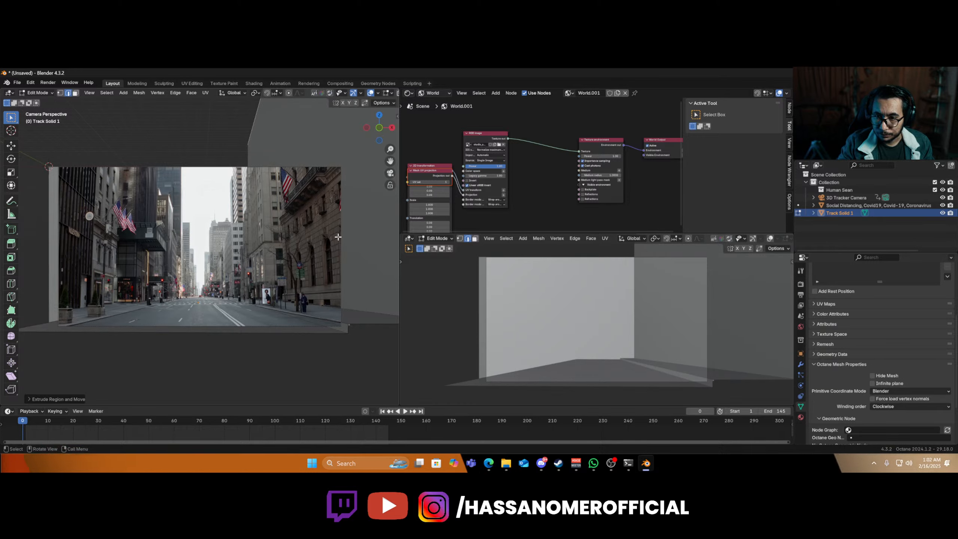
- Move the plane's left street edge inward along X to line up with the curb in the footage
click(103, 317)
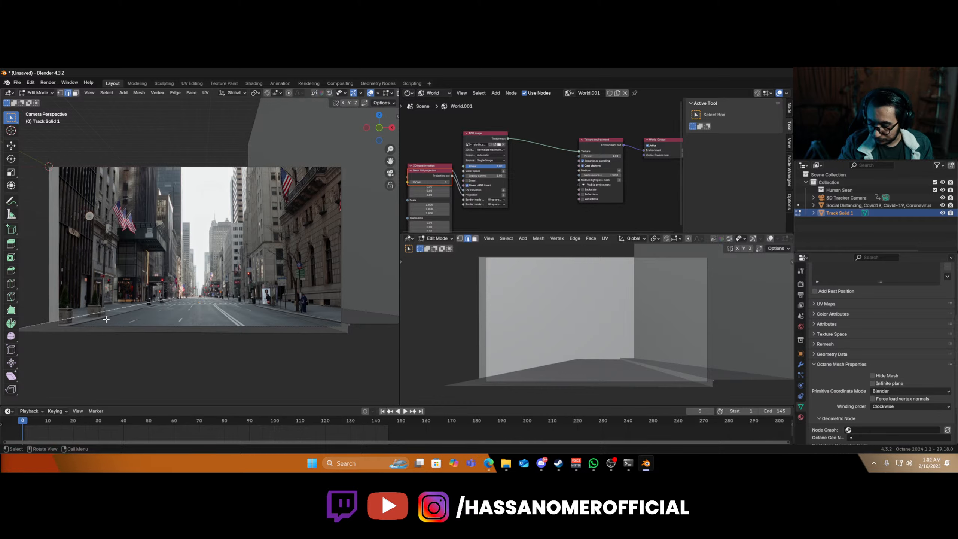
key(g)
key(x)
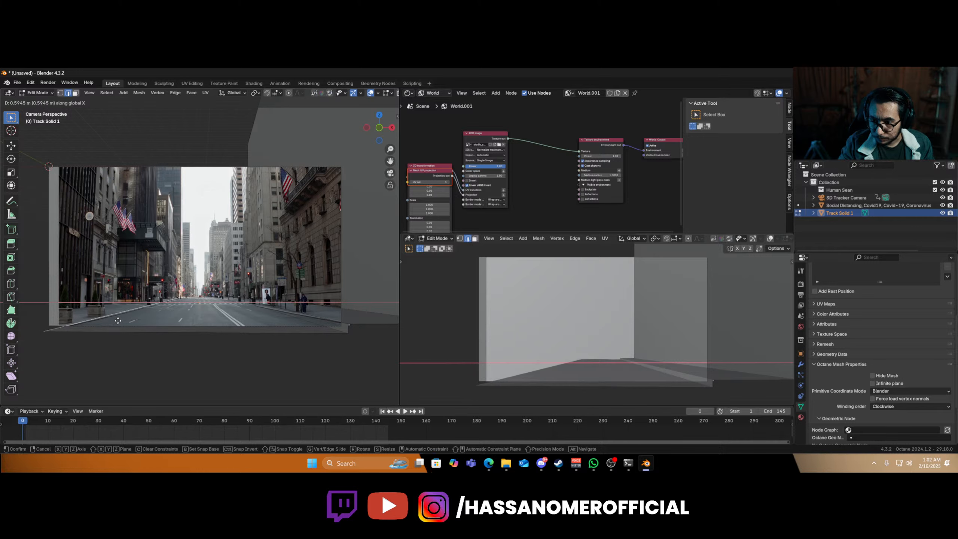
click(118, 321)
- Extrude the left street edge slightly up along Z for the curb and outward along X for the sidewalk
key(g)
key(z)
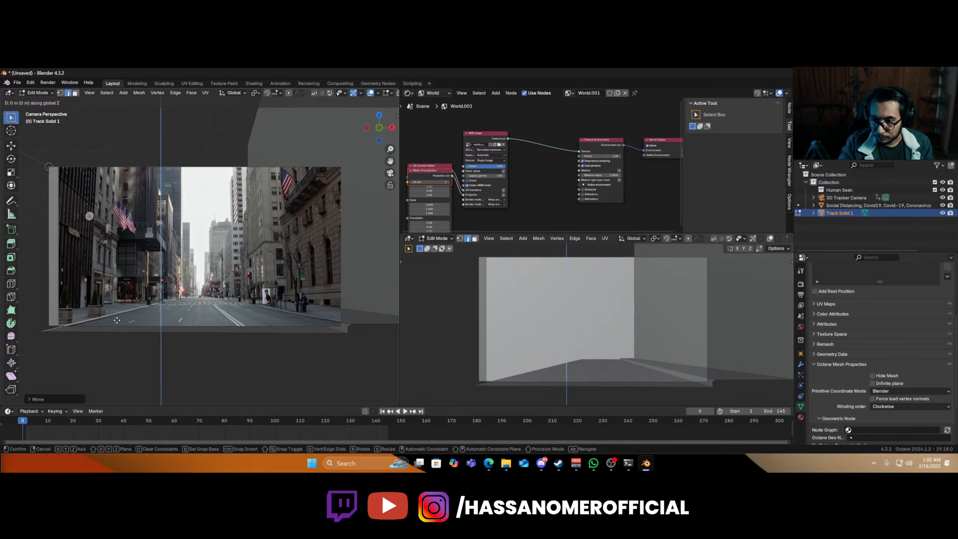
click(117, 320)
key(e)
key(x)
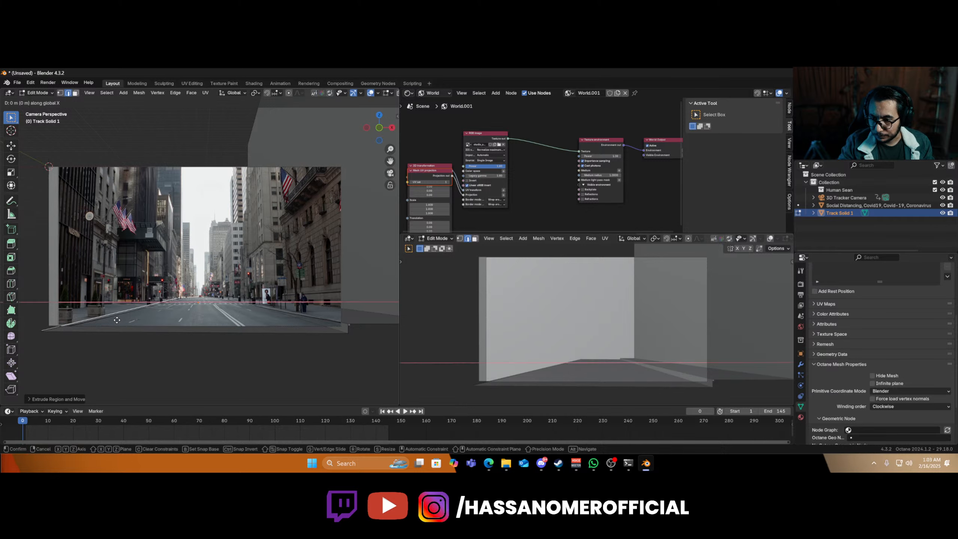
key(x)
key(x)
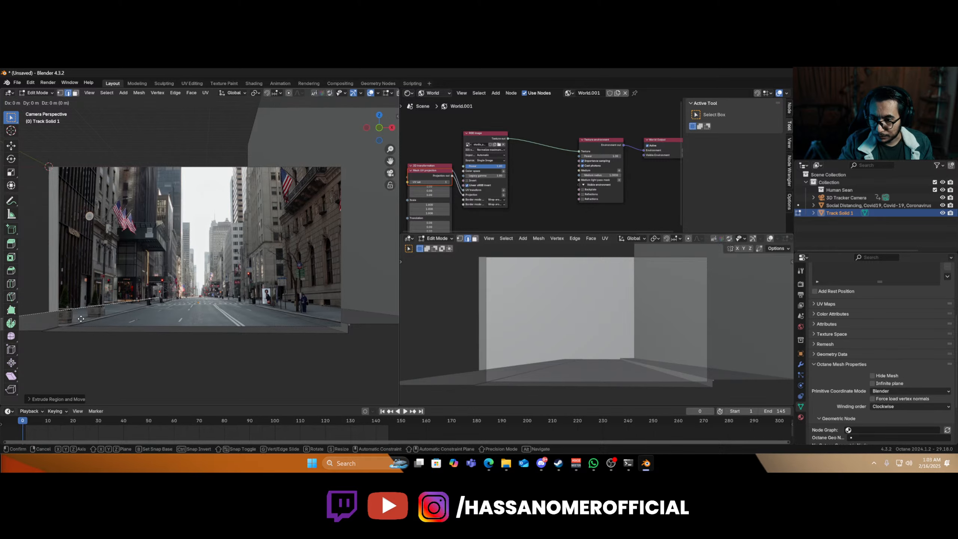
- Extrude the outer edge of the left sidewalk up along Z into a tall building wall and return to Object Mode
key(z)
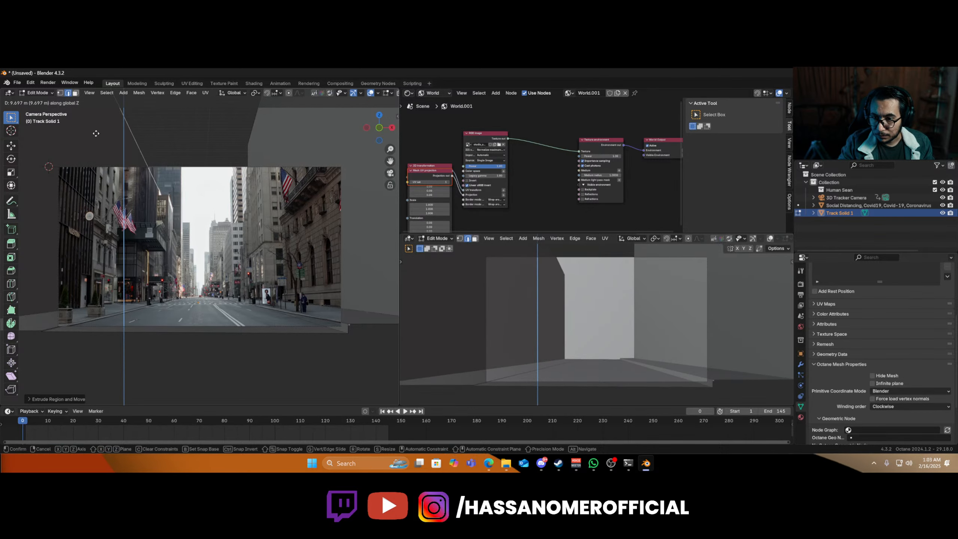
click(105, 399)
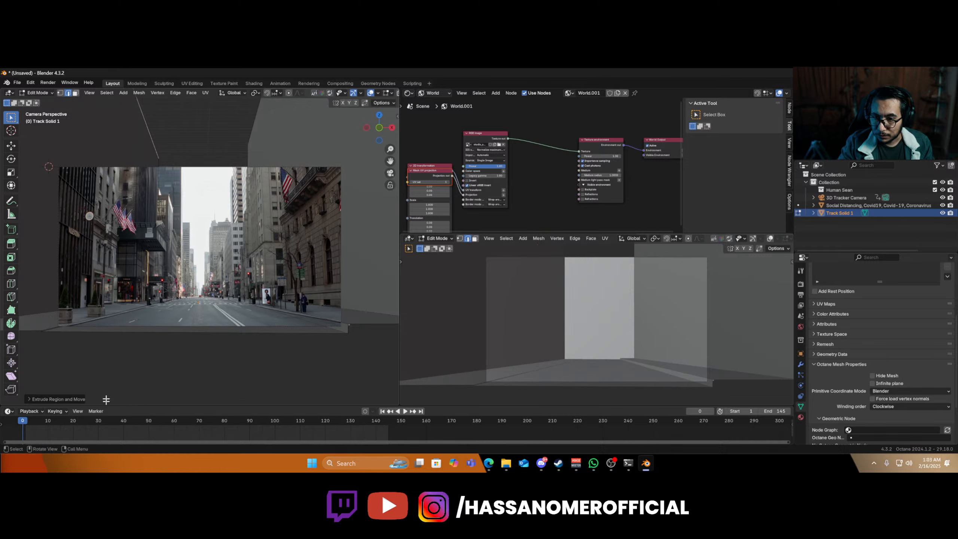
key(Tab)
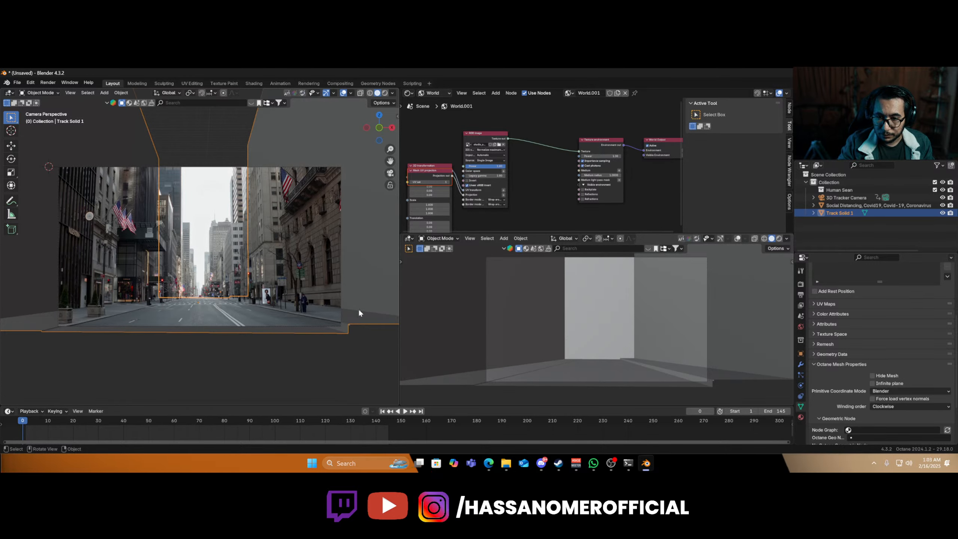
- Create a new object material for Track Solid 1 and switch the lower camera viewport to rendered shading
click(434, 93)
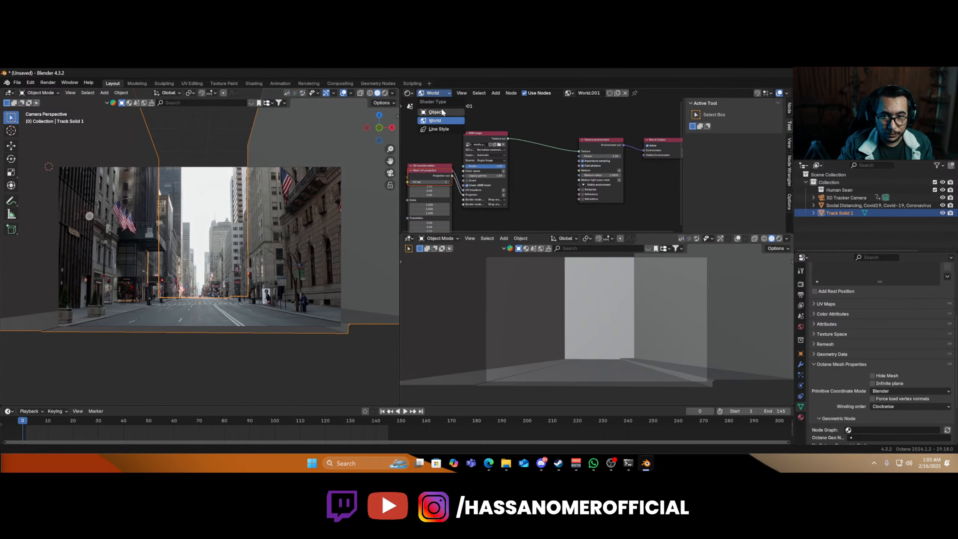
click(440, 108)
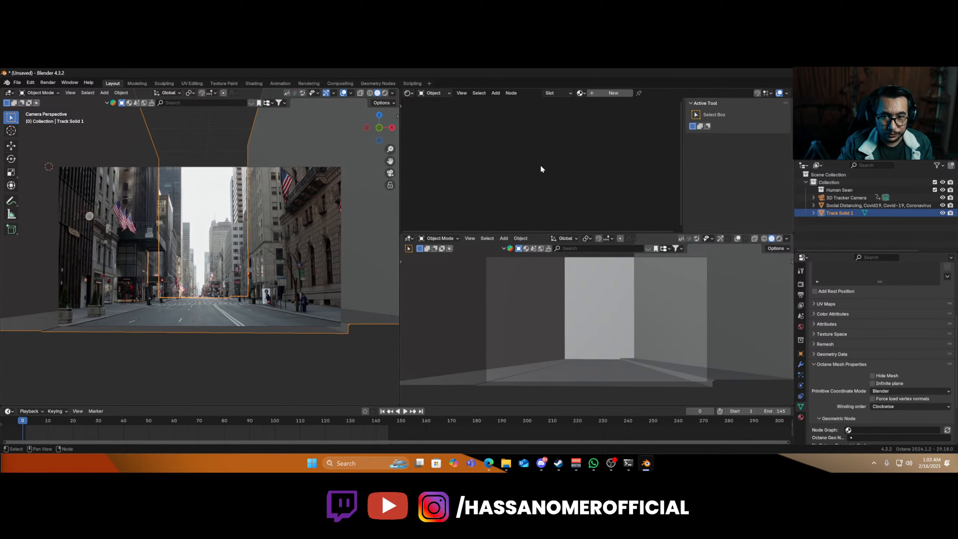
click(609, 92)
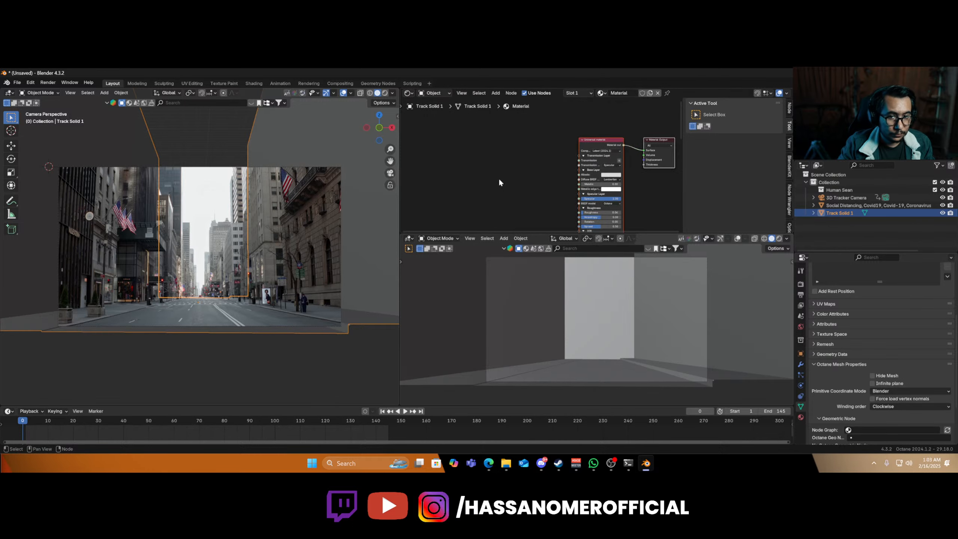
middle_drag(510, 177, 520, 146)
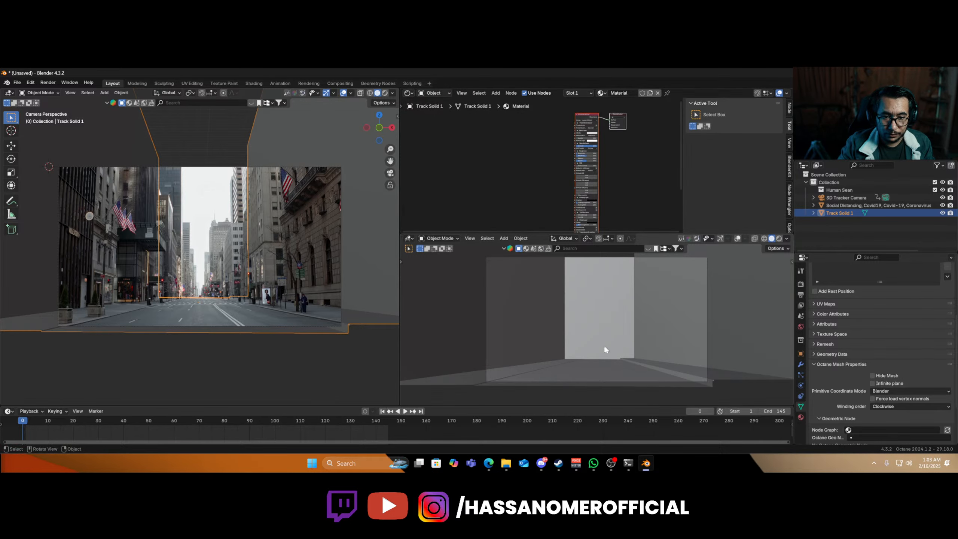
key(z)
click(602, 325)
- Add an Octane RGB image texture node beside the material node in Track Solid 1's shader
scroll(513, 150, up, 3)
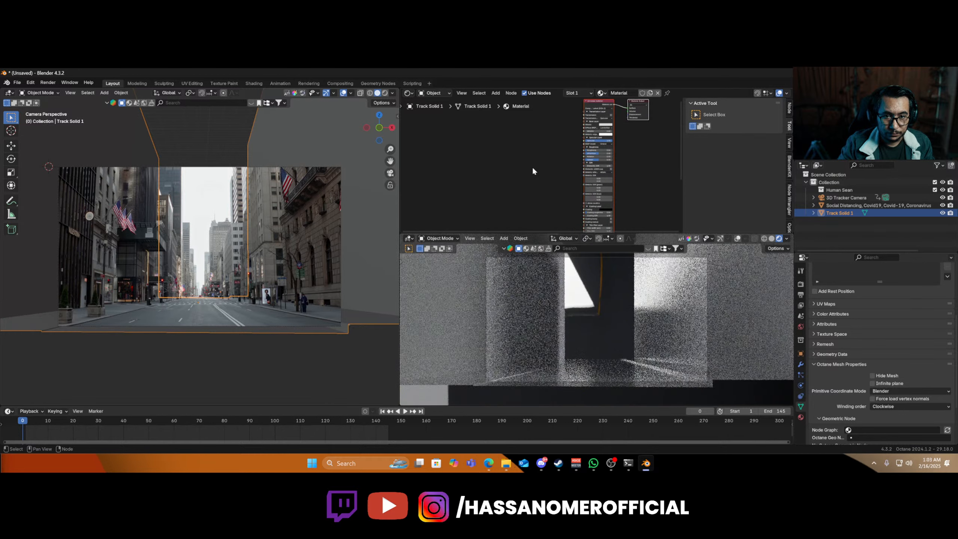
key(shift+a)
click(533, 168)
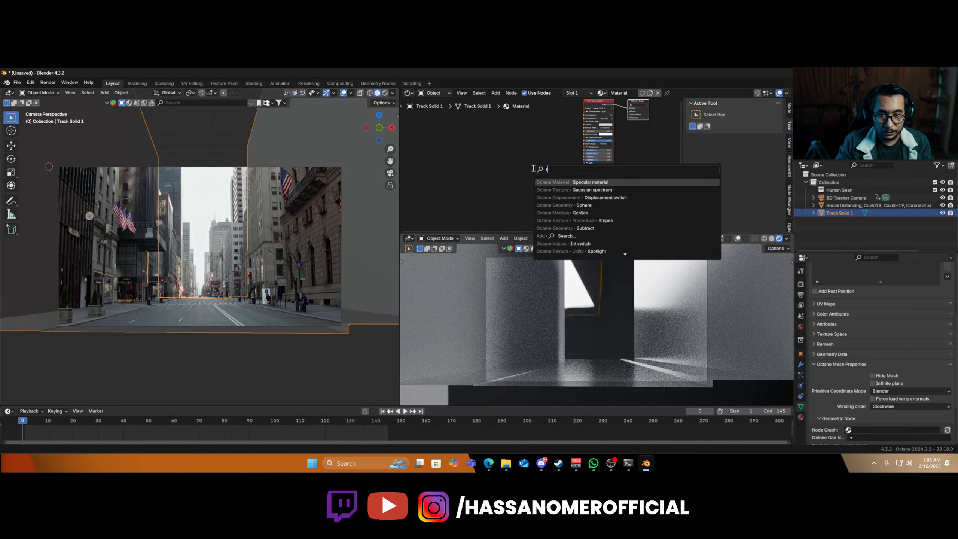
text(rgb)
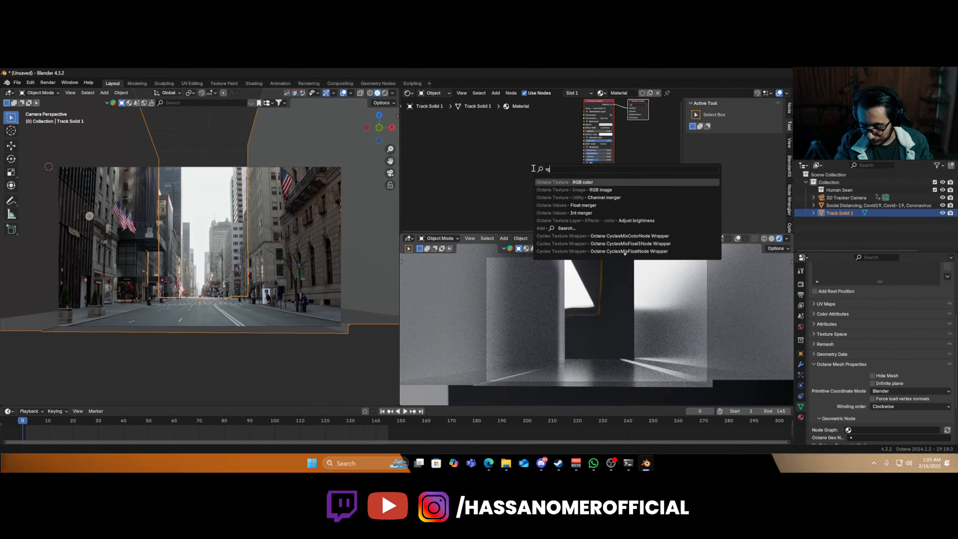
click(558, 190)
click(491, 158)
scroll(539, 164, up, 3)
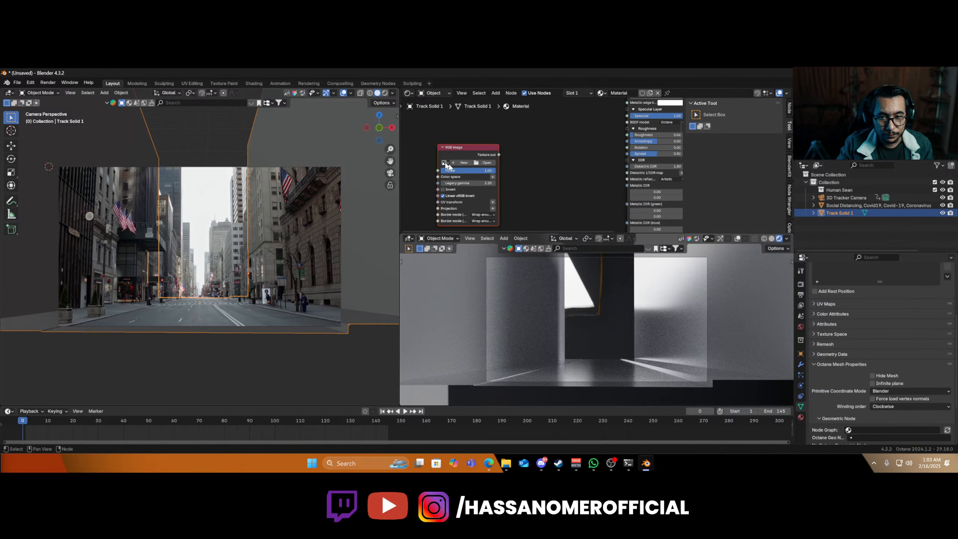
- Load the street footage clip from the Downloads Video folder into the RGB image node and connect its output to the material's Albedo
click(444, 161)
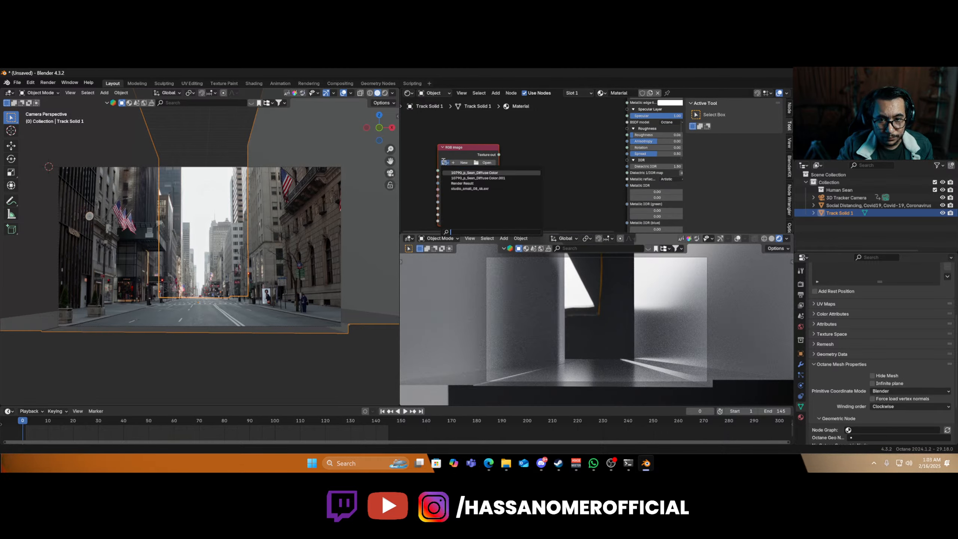
click(487, 162)
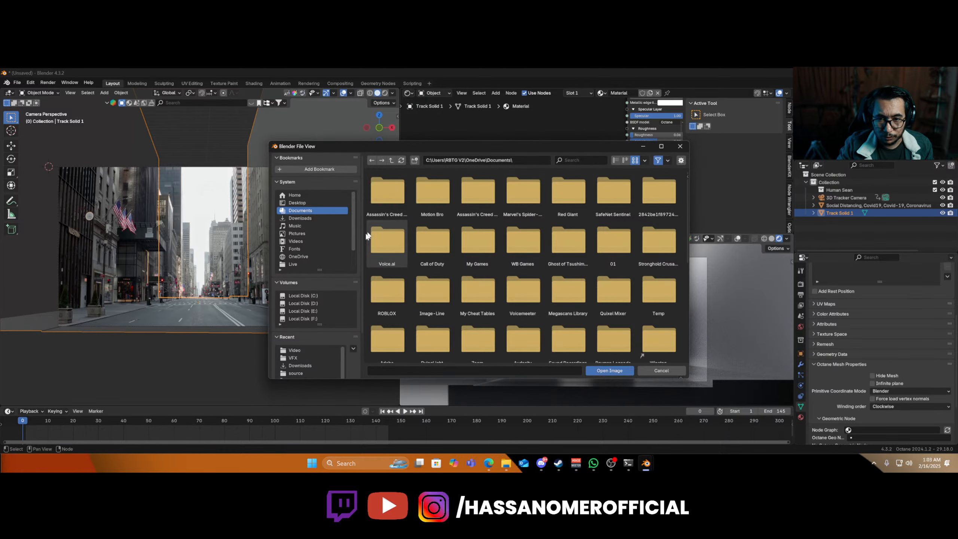
click(301, 219)
click(392, 198)
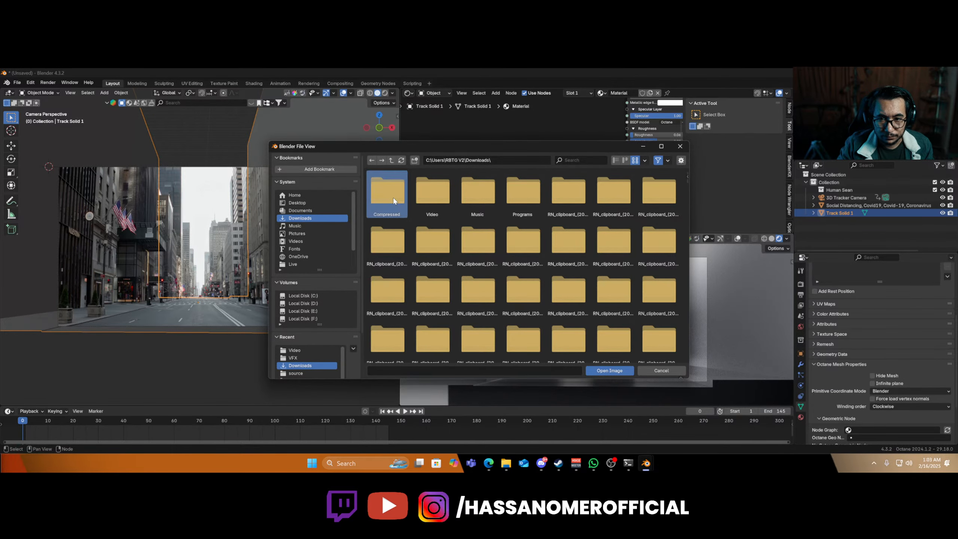
double_click(392, 198)
double_click(393, 197)
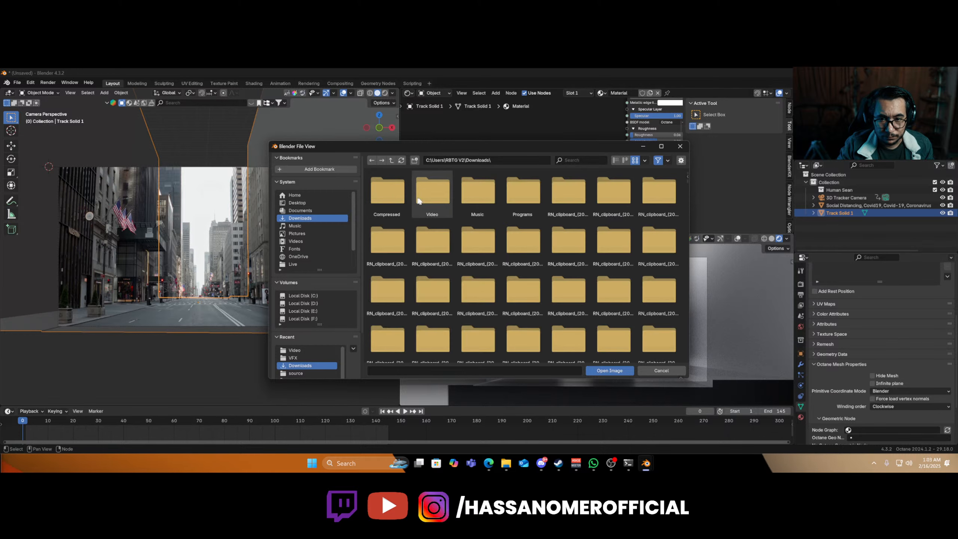
double_click(430, 192)
double_click(381, 195)
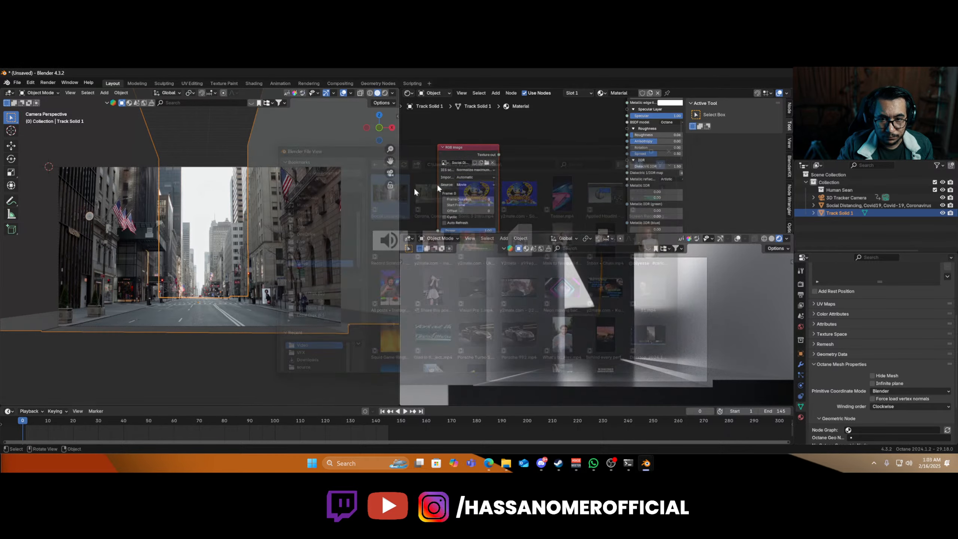
drag(510, 158, 604, 136)
drag(481, 192, 473, 160)
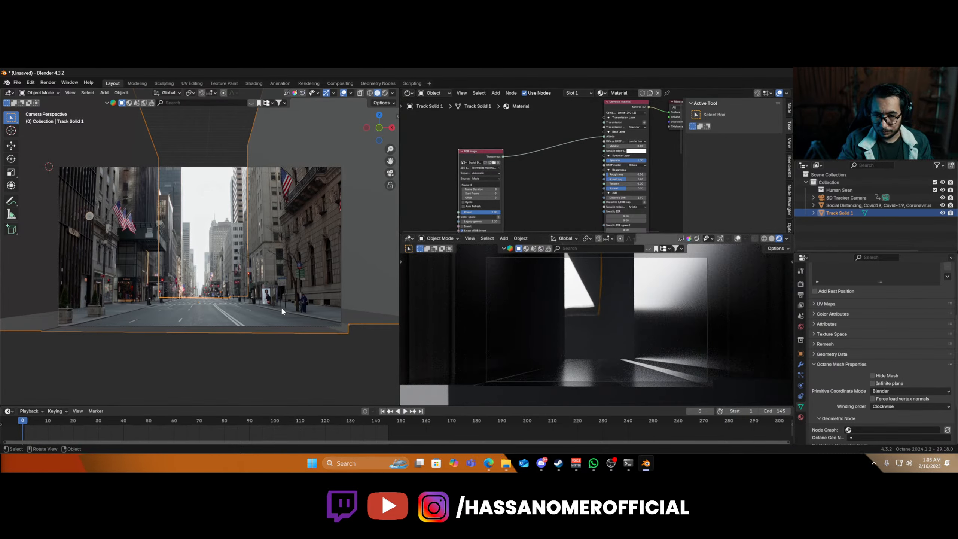
- Unwrap the whole Track Solid 1 mesh with Project from View through the camera and return to Object Mode
key(Tab)
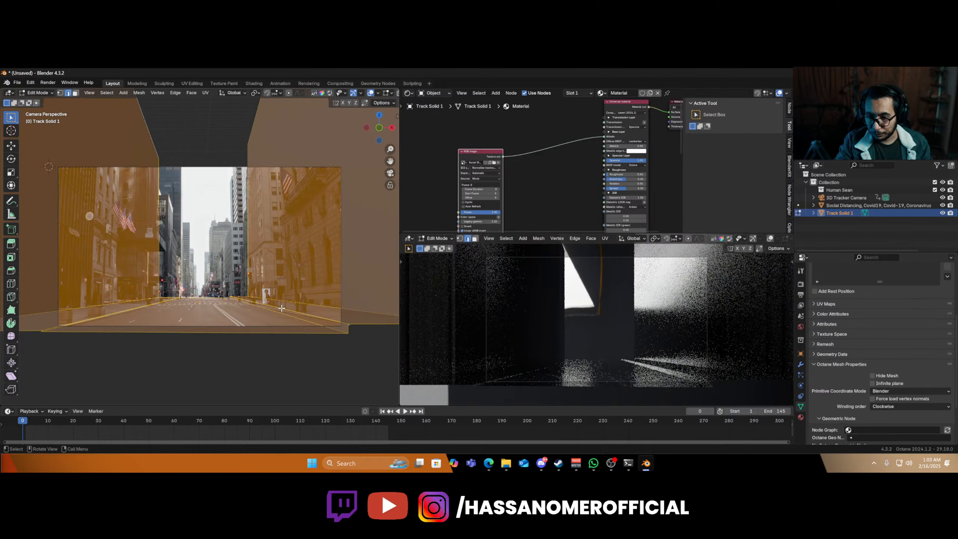
key(u)
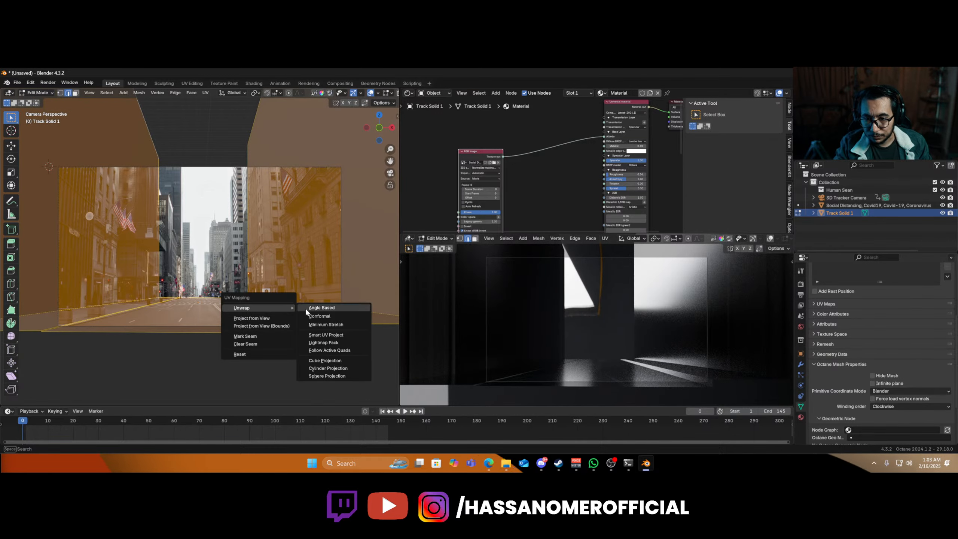
click(275, 319)
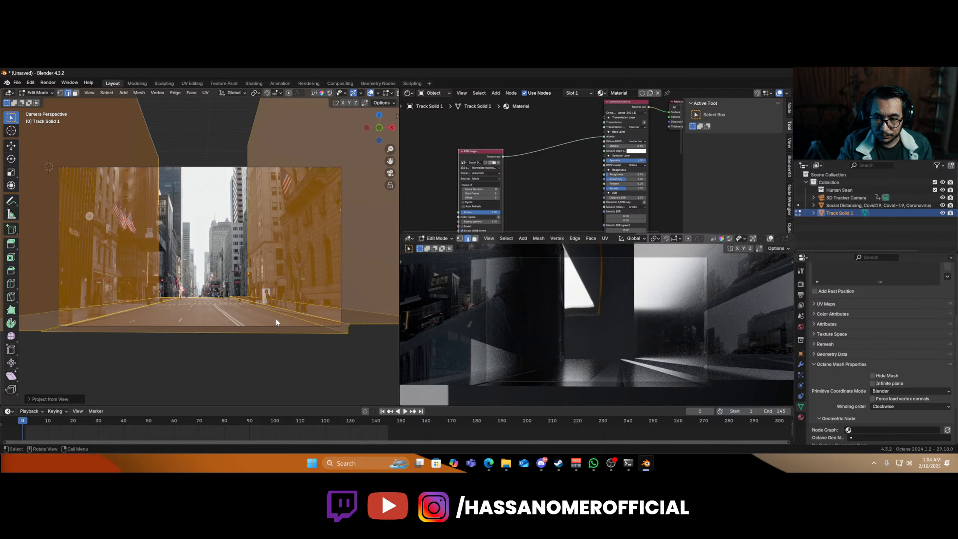
key(Tab)
- Move the RGB image node farther from the Universal material node and disconnect it from Albedo
scroll(550, 167, down, 3)
middle_drag(550, 169, 521, 146)
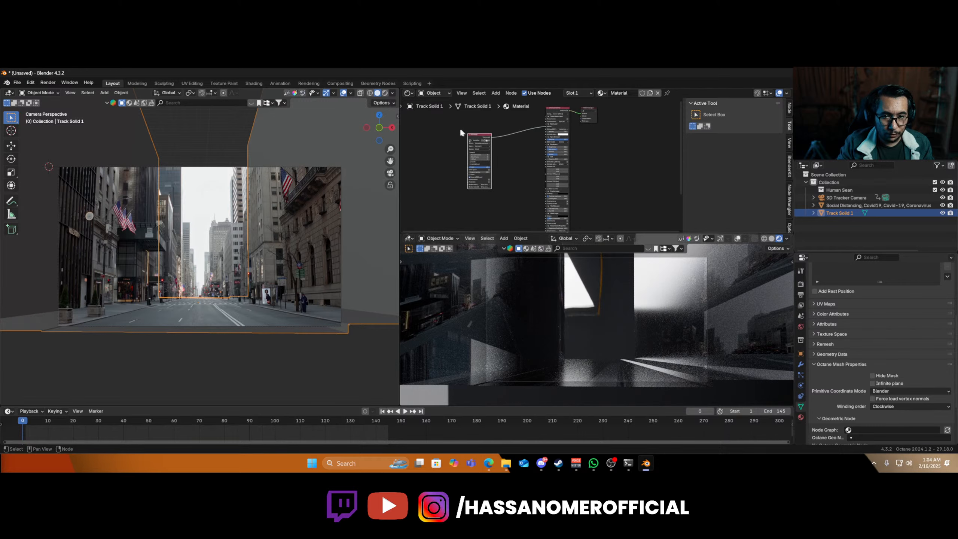
key(g)
click(426, 136)
drag(545, 126, 533, 134)
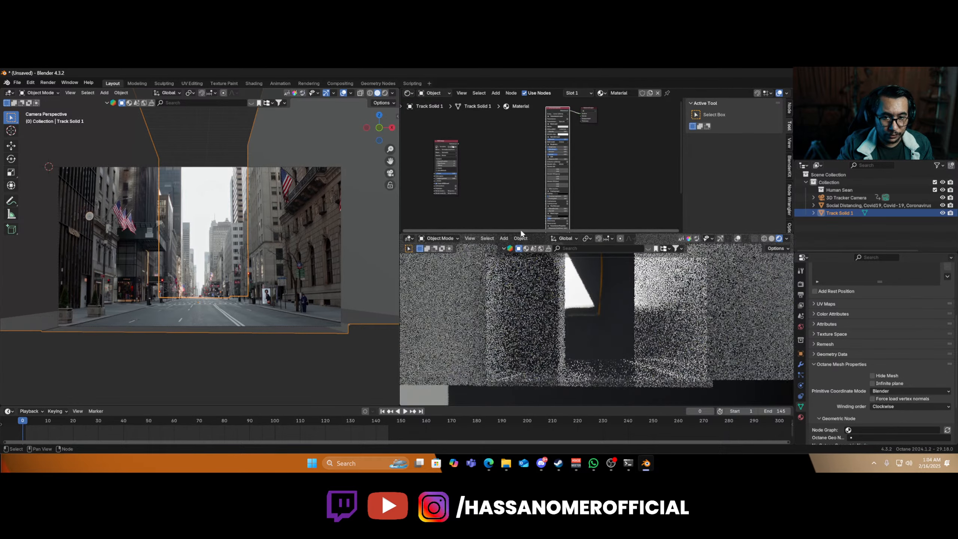
- Set the Universal material's Albedo color to black and reduce its Specular to the minimum
middle_drag(515, 204, 512, 139)
scroll(512, 193, up, 9)
middle_drag(516, 192, 512, 144)
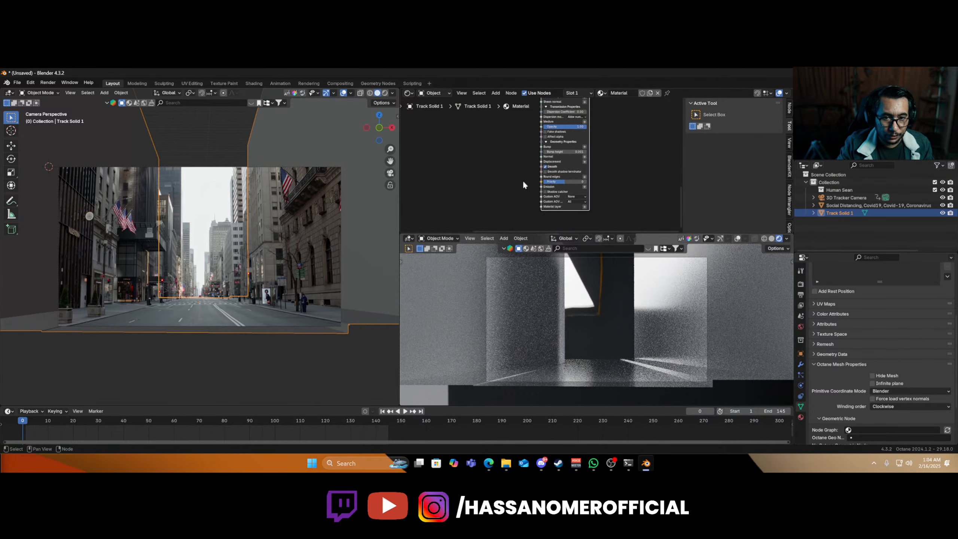
scroll(522, 180, up, 2)
scroll(522, 180, down, 3)
middle_drag(522, 179, 504, 111)
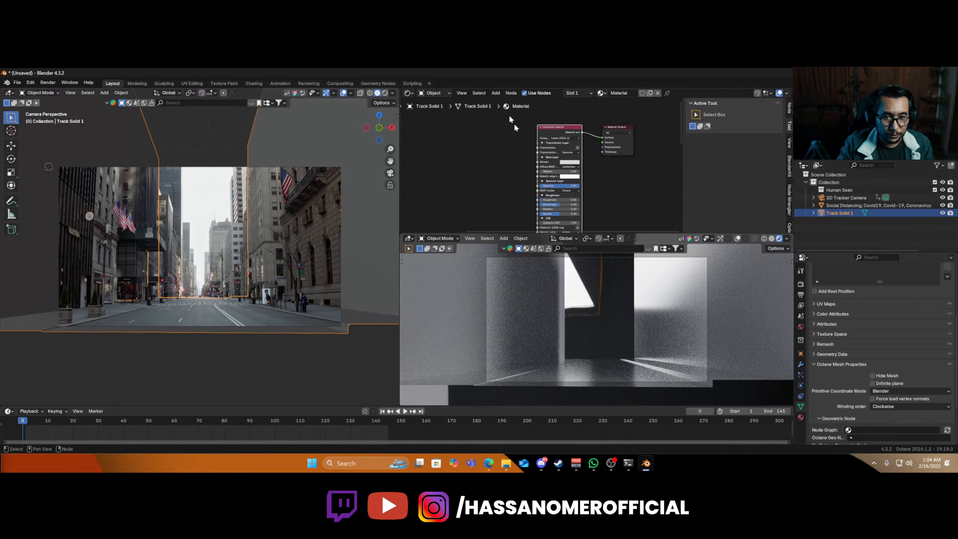
scroll(536, 170, up, 3)
click(579, 162)
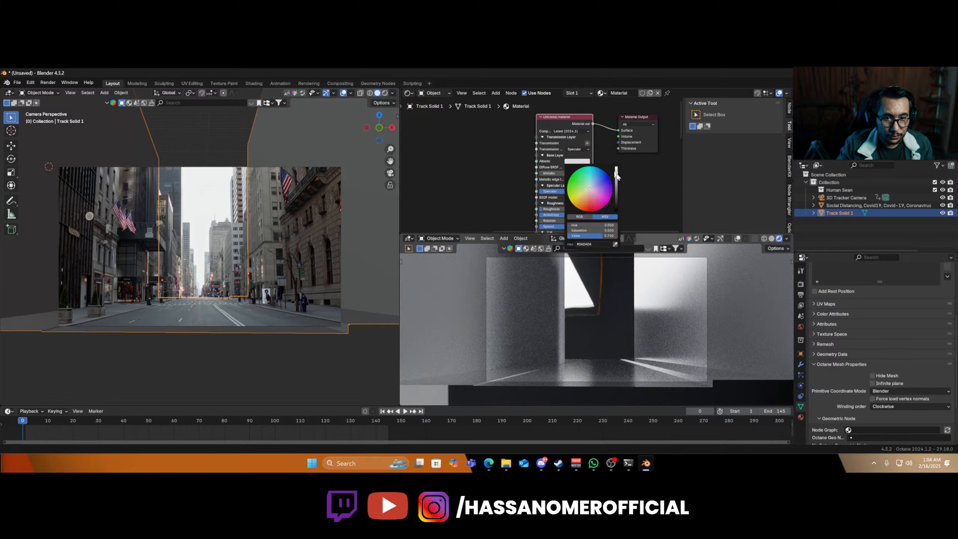
drag(616, 174, 616, 223)
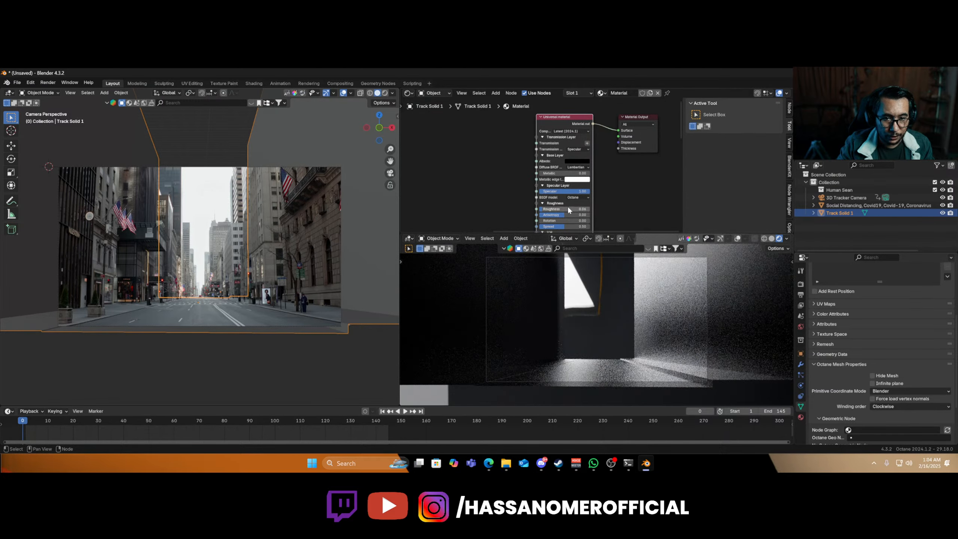
drag(583, 192, 494, 204)
- Add an Octane Texture emission node to the Universal material's Emission input
middle_drag(492, 210, 498, 141)
scroll(502, 155, up, 6)
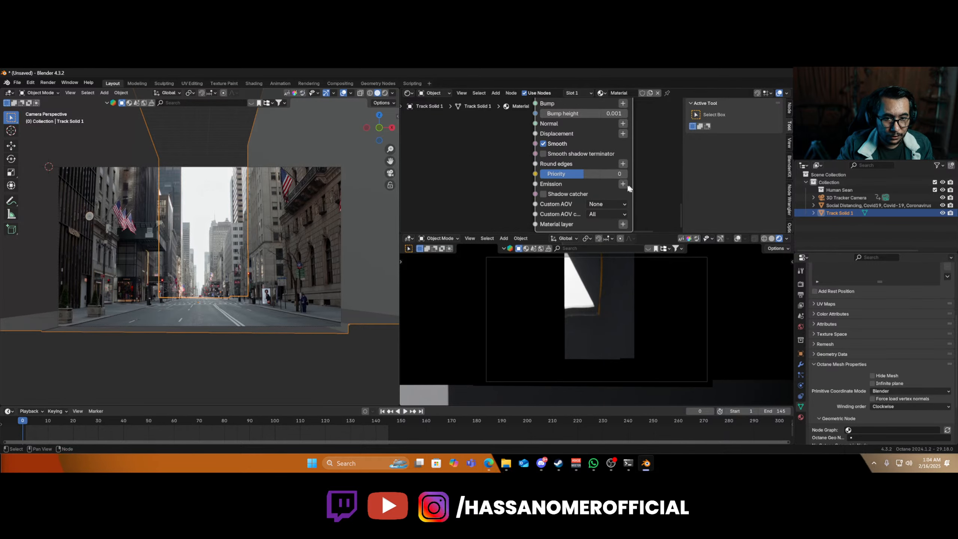
click(626, 184)
mouse_move(633, 194)
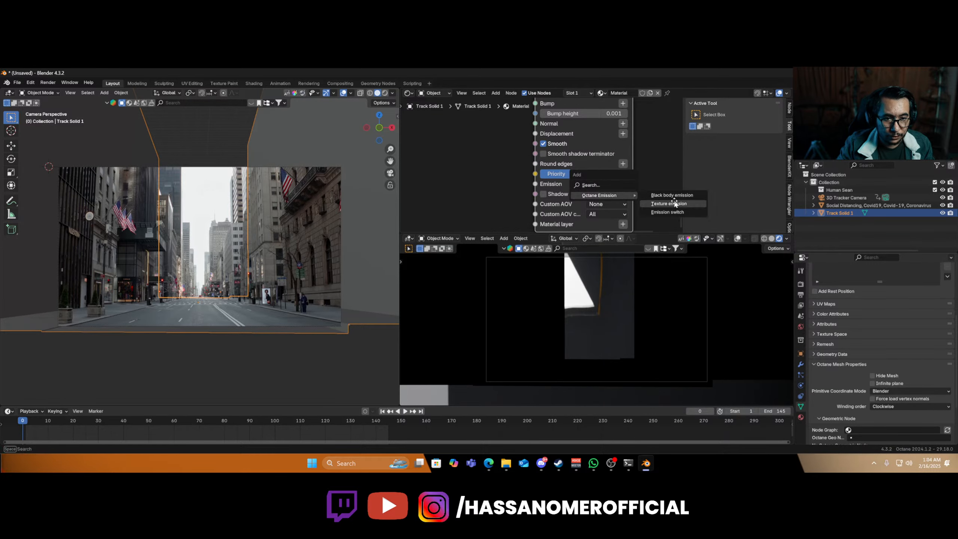
click(674, 204)
scroll(493, 202, down, 5)
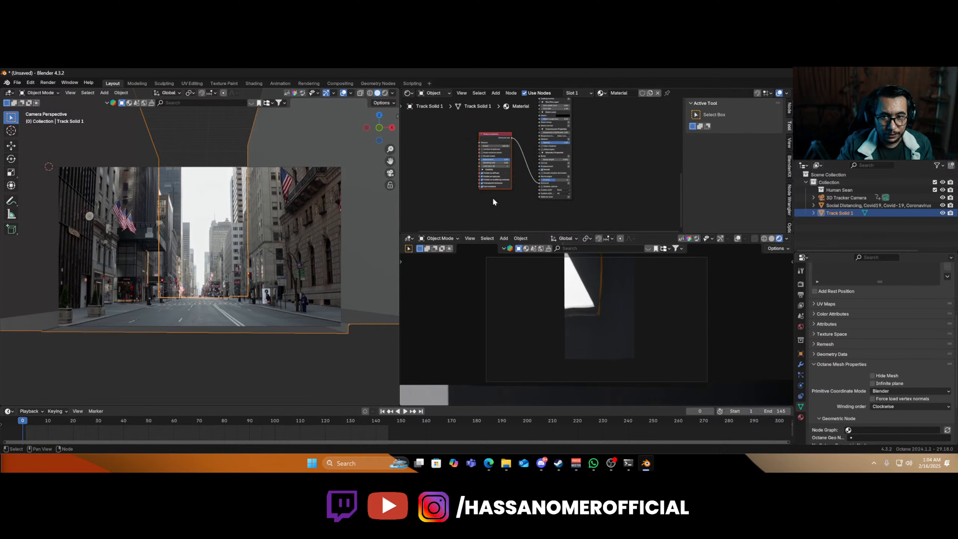
- Move the RGB image node beside the Texture emission node and connect its output to the Texture input
scroll(493, 200, down, 5)
middle_drag(443, 174, 477, 209)
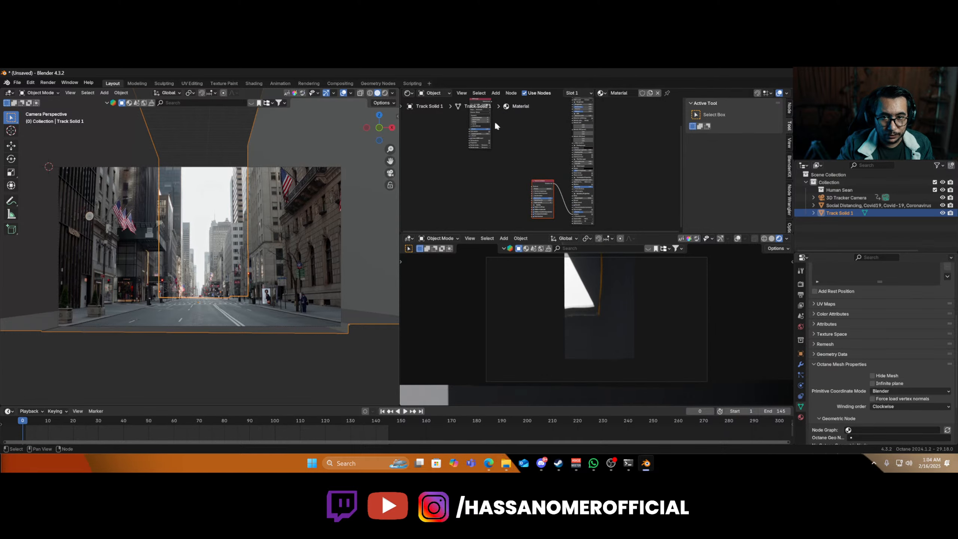
middle_drag(495, 123, 492, 164)
drag(485, 143, 482, 227)
middle_drag(514, 219, 493, 119)
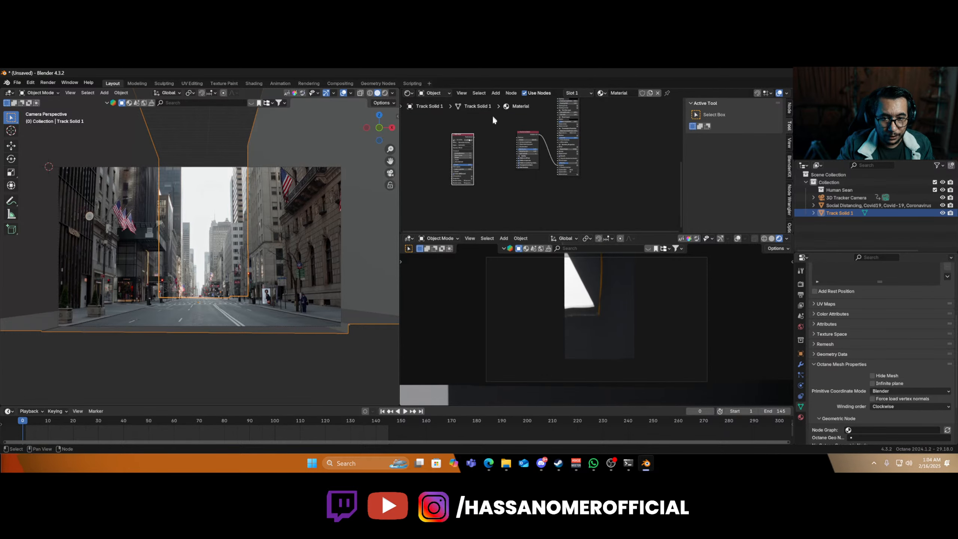
scroll(493, 120, up, 3)
drag(460, 151, 526, 154)
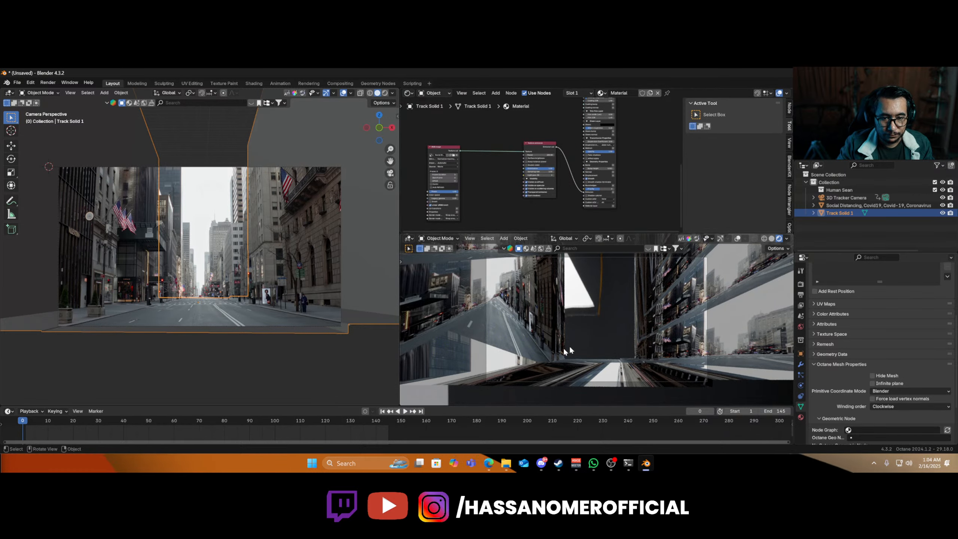
- Project the UVs of Track Solid 1 from the camera view again using Project from View
key(Tab)
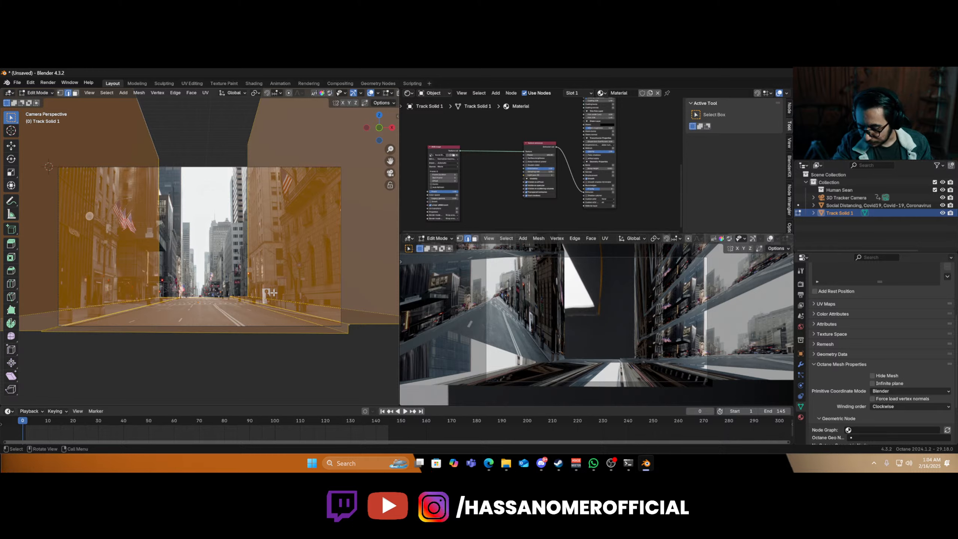
key(u)
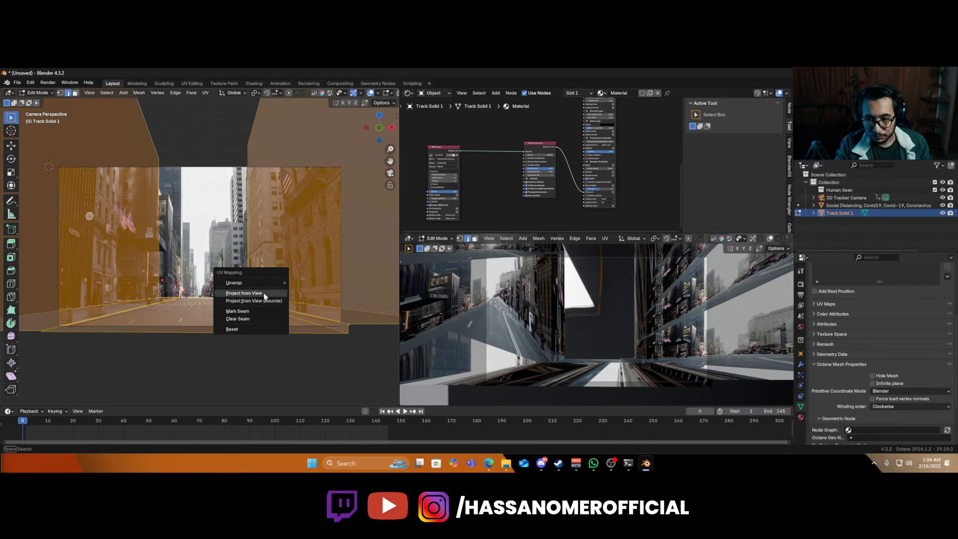
click(263, 292)
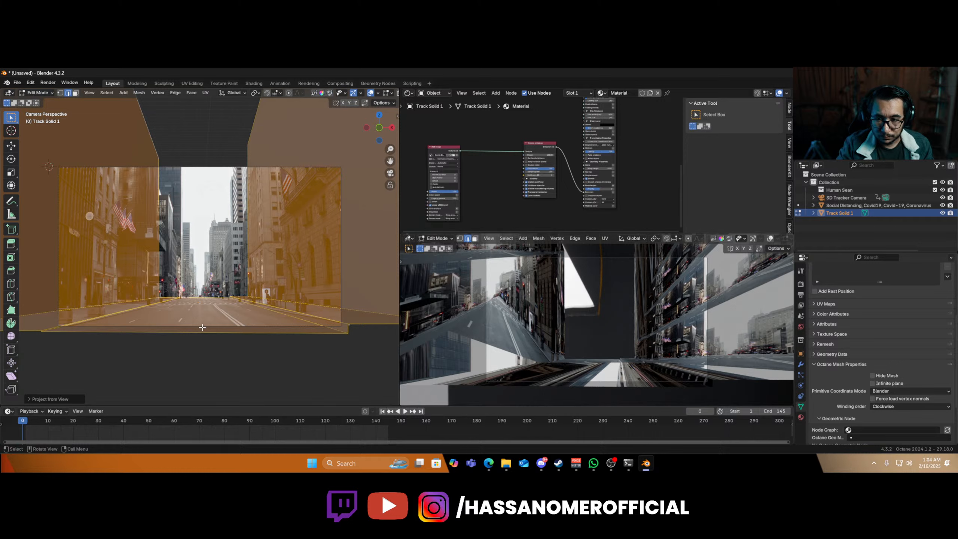
key(Tab)
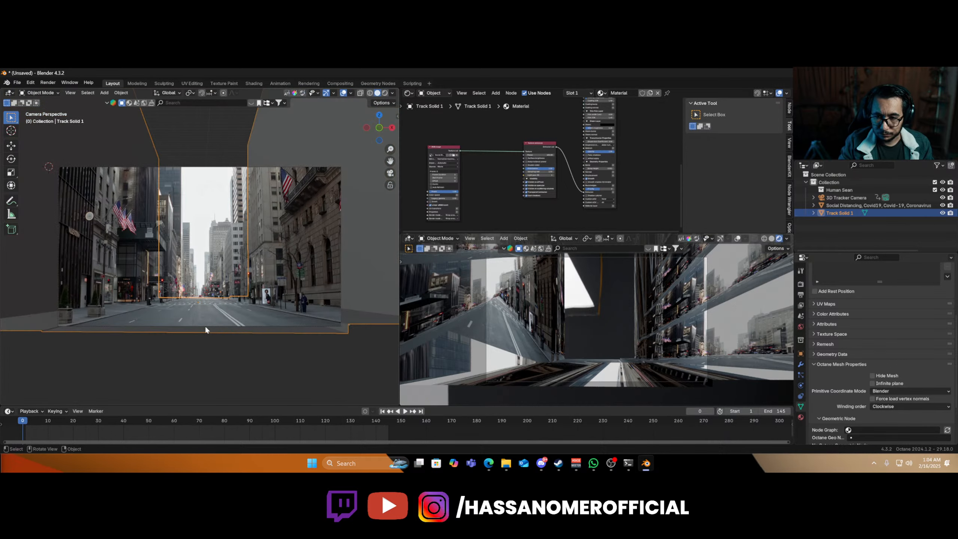
- Apply all transforms to Track Solid 1, and unwrap its mesh with Project from View (Bounds) through the camera
key(ctrl+a)
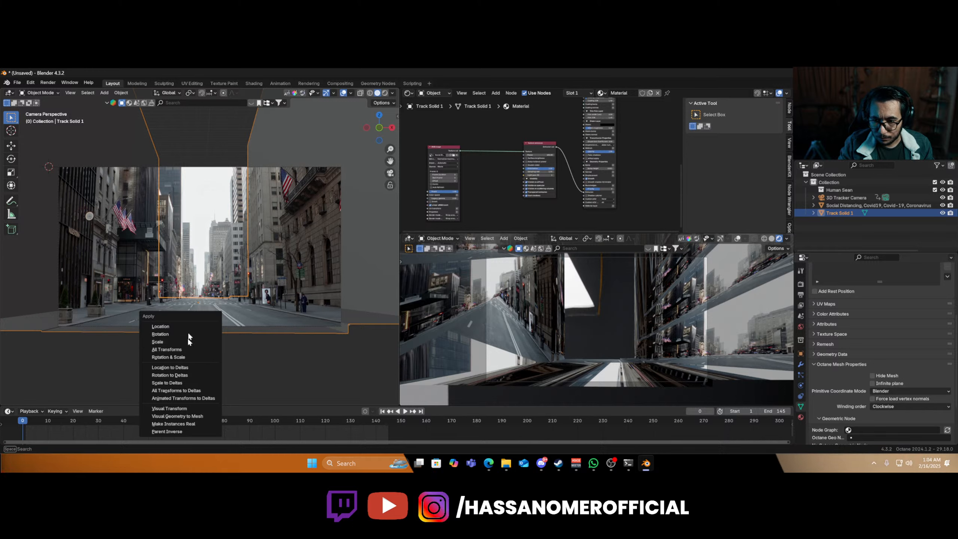
click(185, 349)
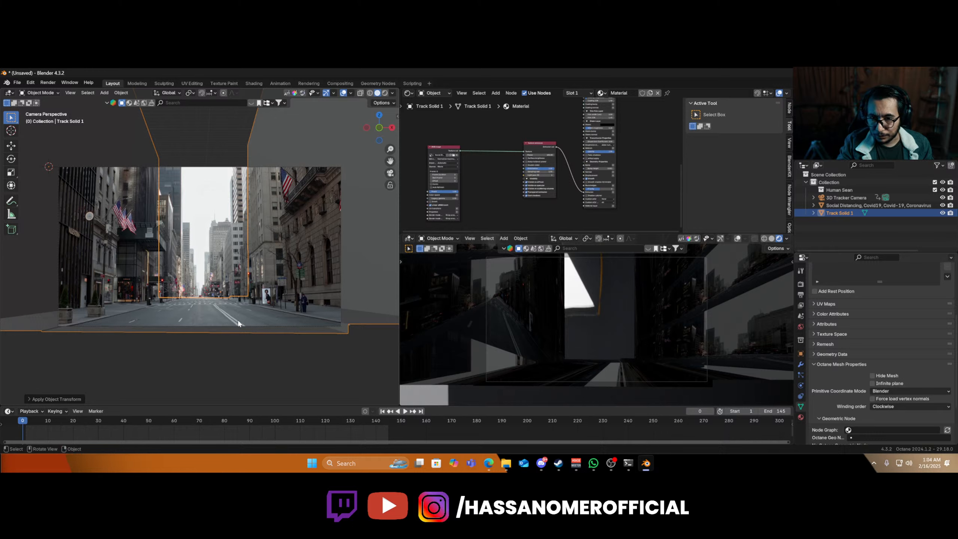
key(Tab)
key(u)
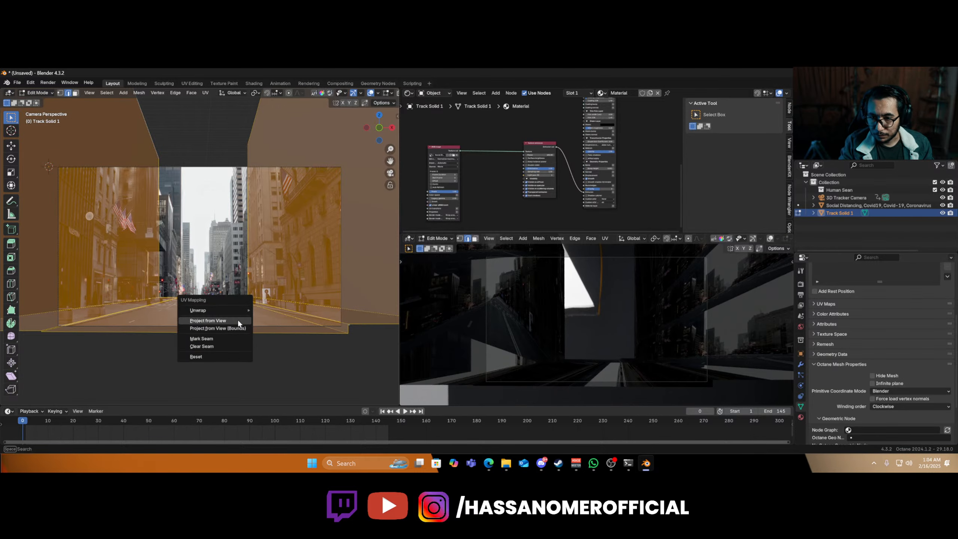
mouse_move(243, 311)
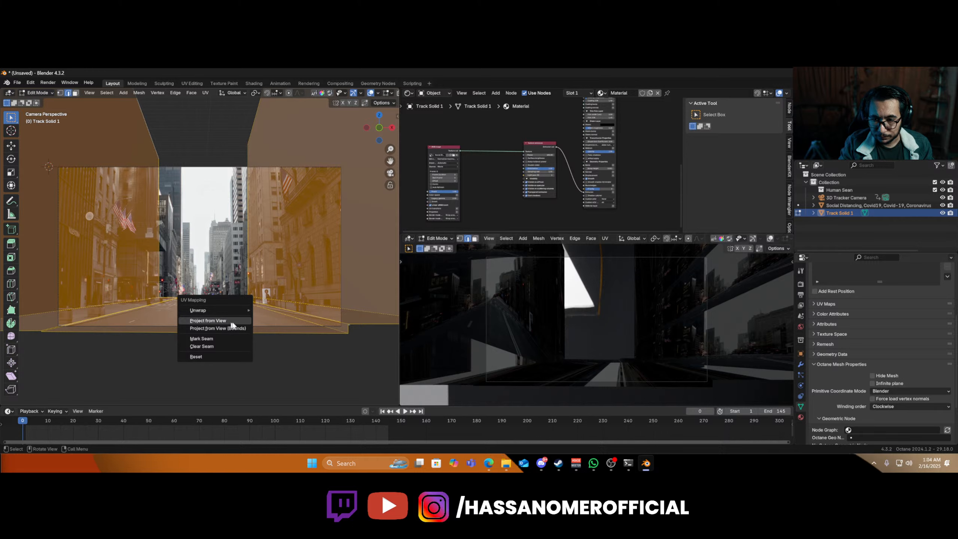
click(238, 328)
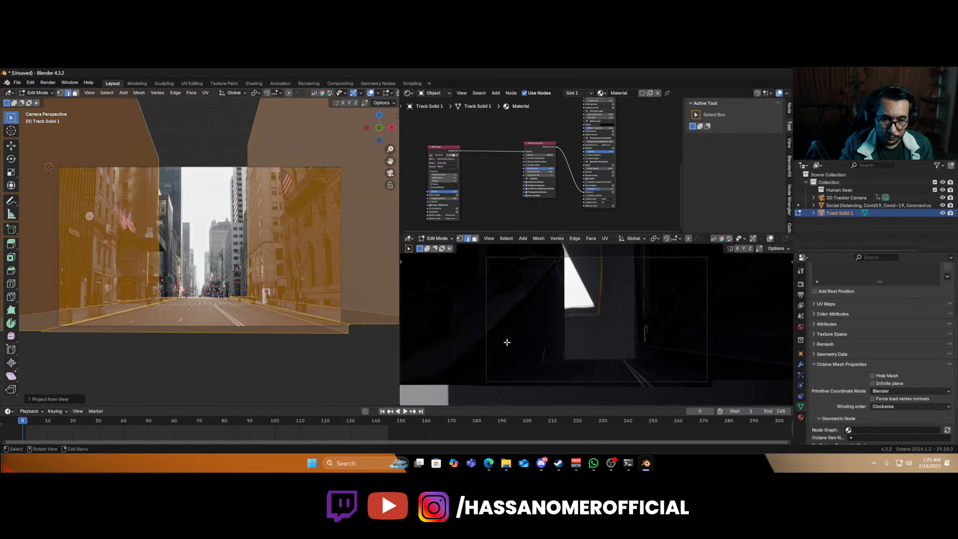
key(Tab)
- Raise the Texture emission node's Power to 500 and further to 5000
scroll(544, 184, up, 3)
middle_drag(566, 312, 580, 297)
key(KP_0)
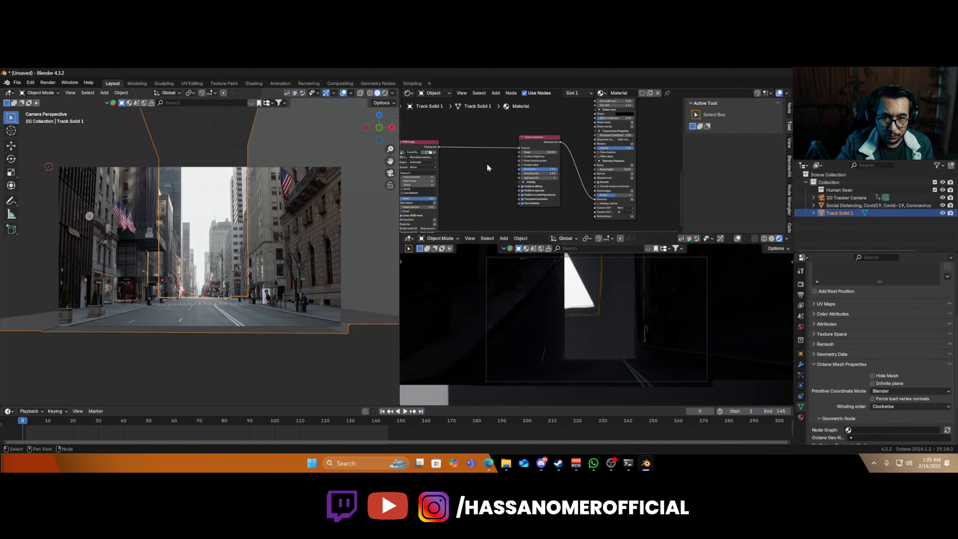
scroll(543, 165, up, 4)
click(551, 139)
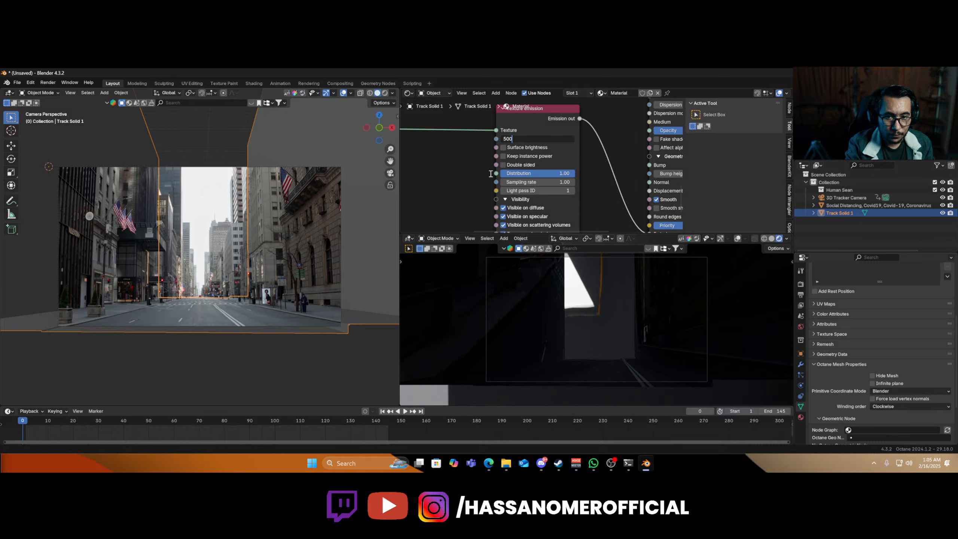
key(Return)
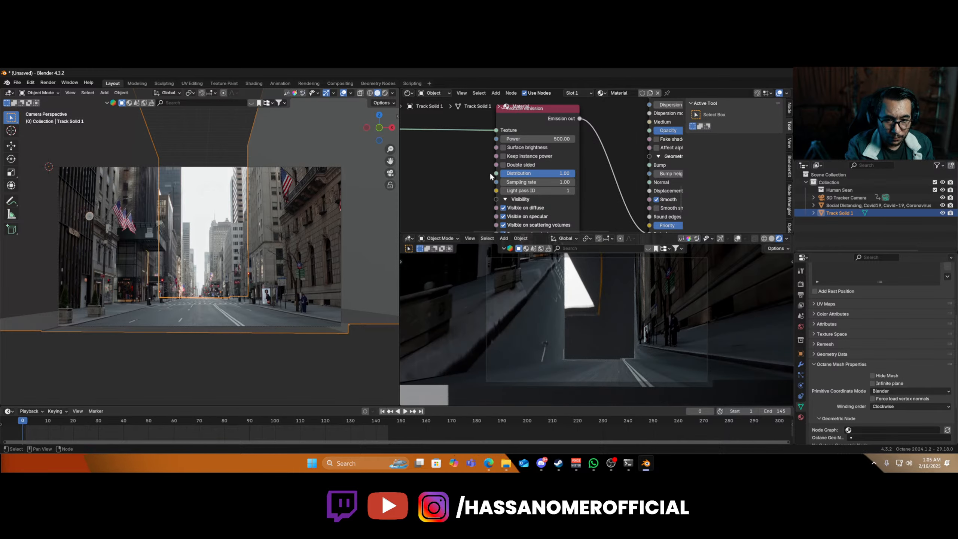
click(547, 142)
text(5)
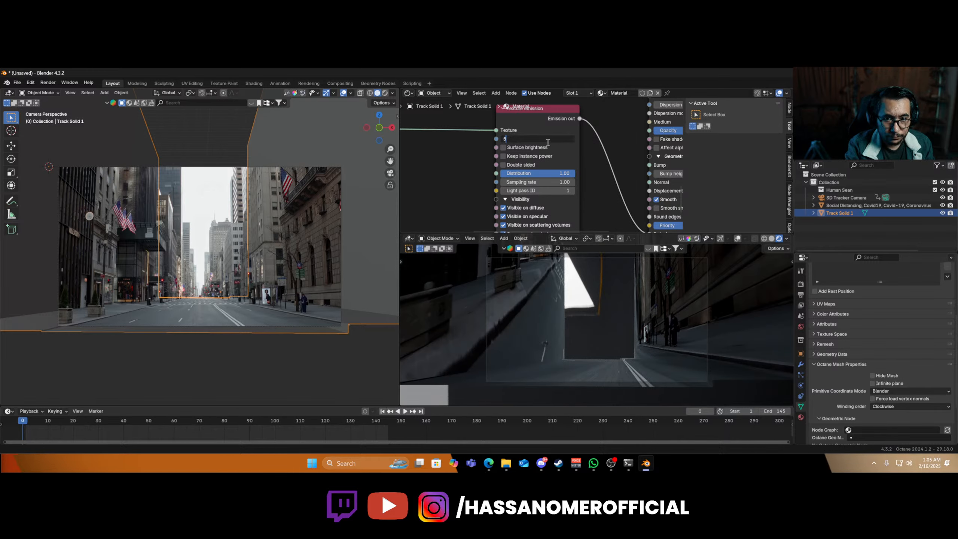
text(000)
key(Return)
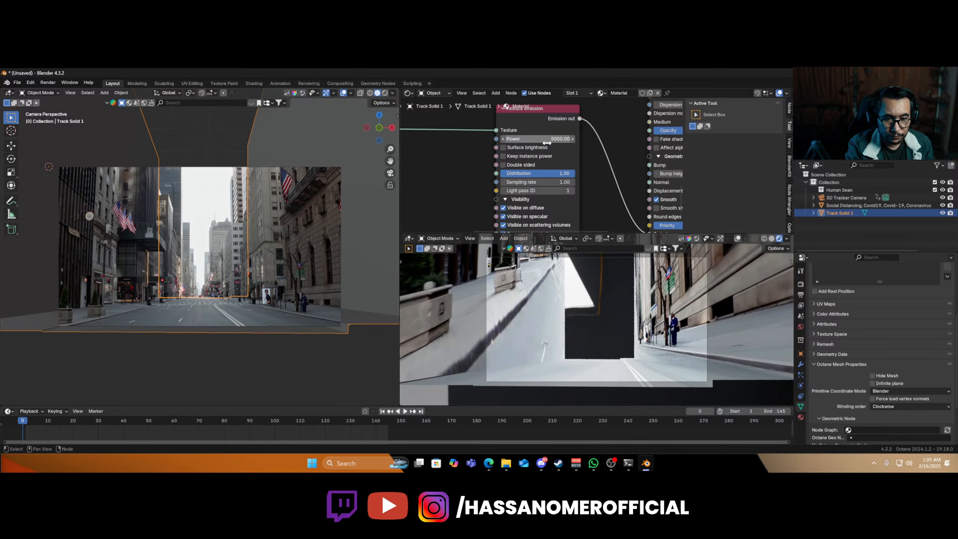
- Set the Texture emission node's Power to 1000
click(546, 138)
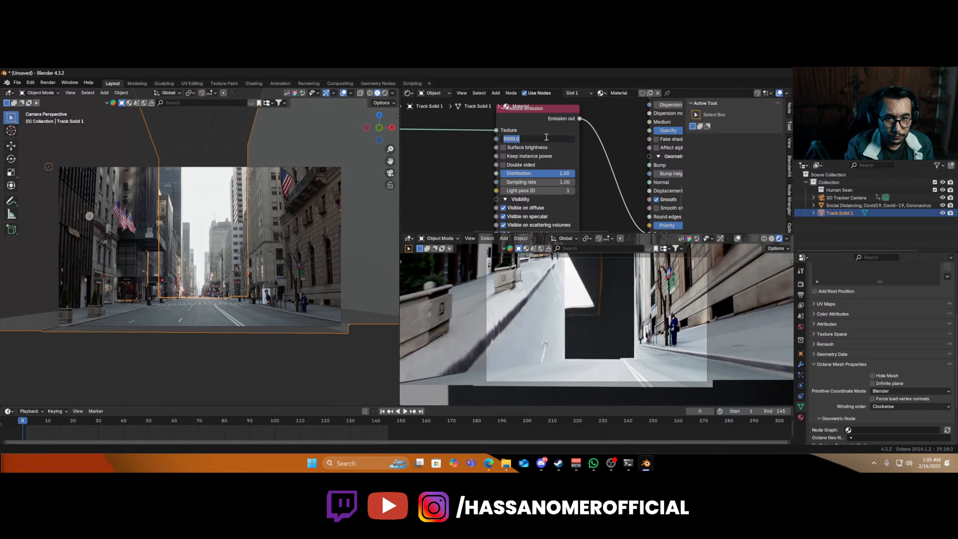
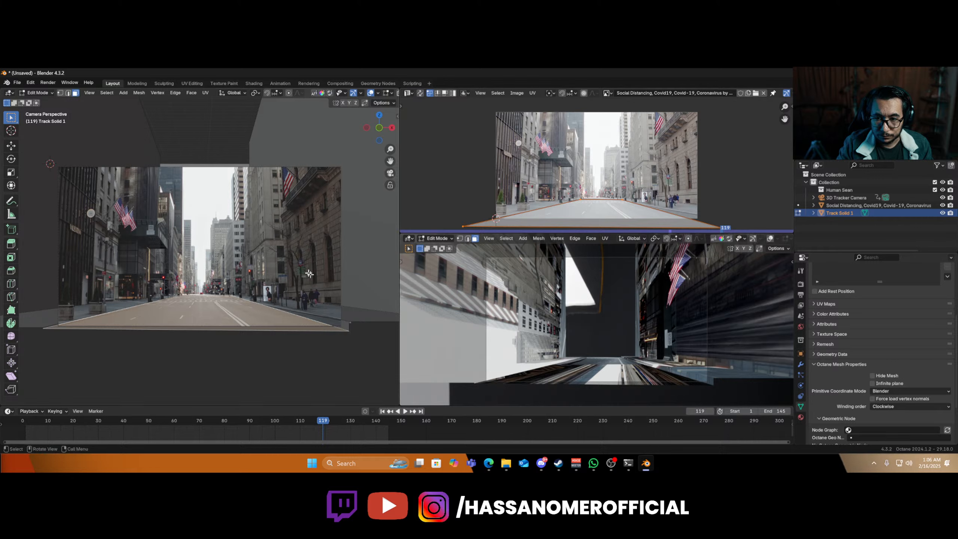
- Unwrap the selected road face through the camera, trying Project from View (Bounds) and replacing it with plain Project from View
middle_drag(644, 346, 609, 352)
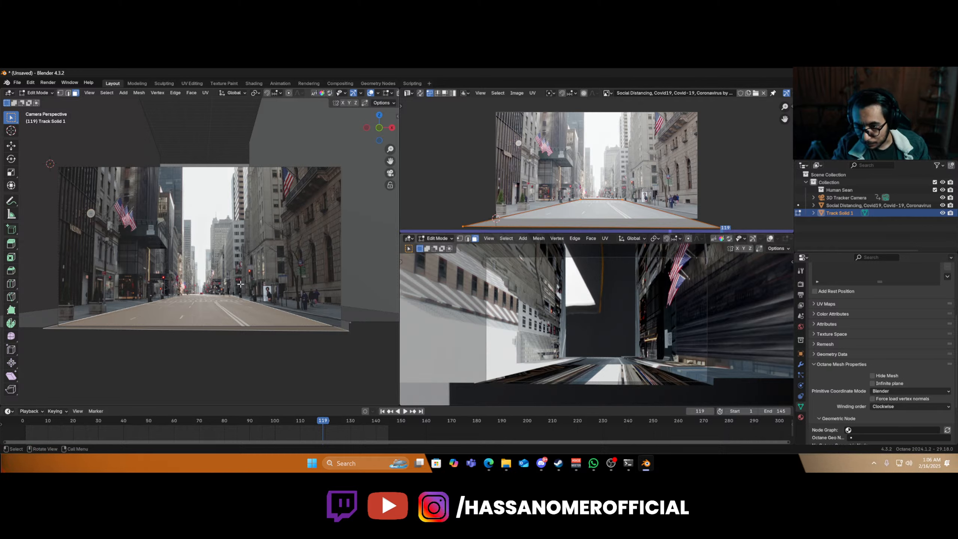
key(u)
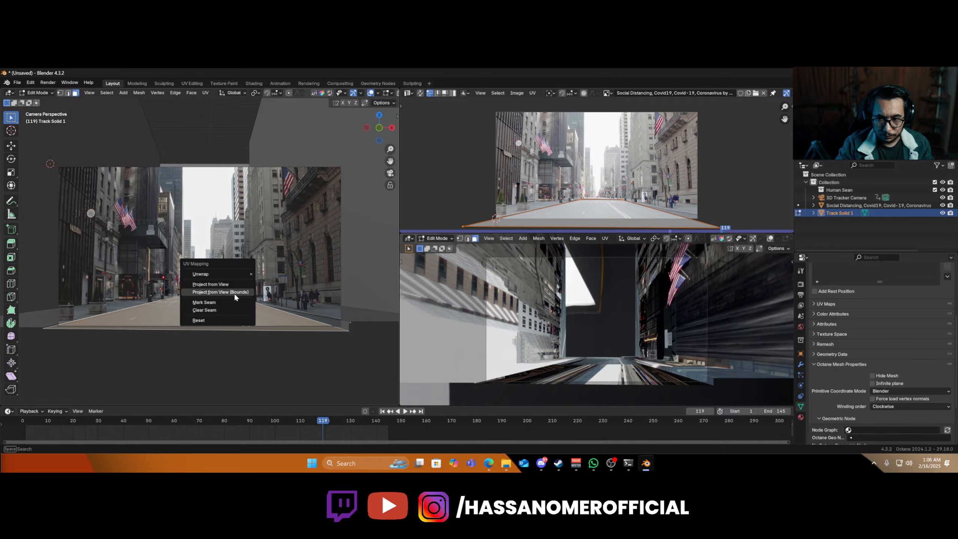
click(234, 293)
key(u)
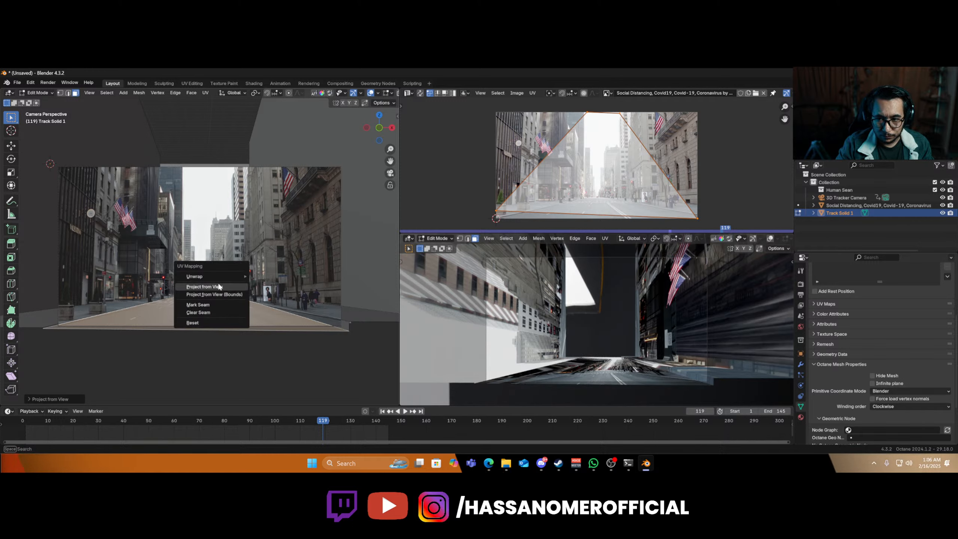
click(234, 299)
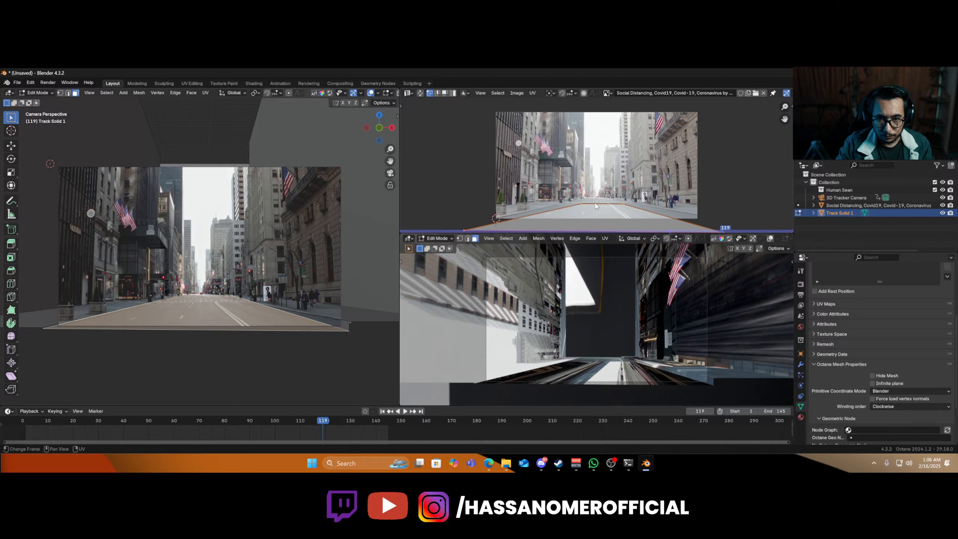
- Move the road's UV island up about 0.025 along Y and shift its near right corner slightly outward over the footage
key(g)
key(y)
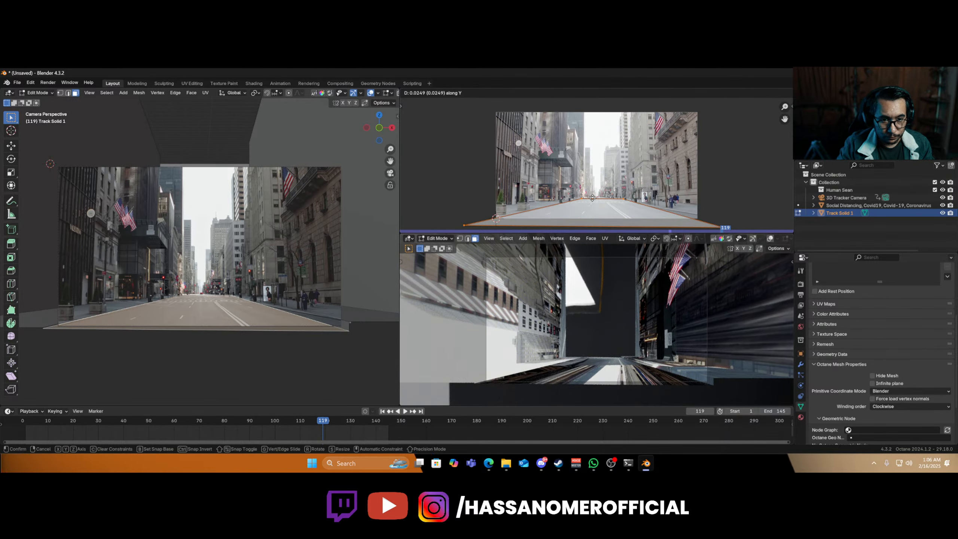
click(714, 211)
scroll(713, 207, down, 1)
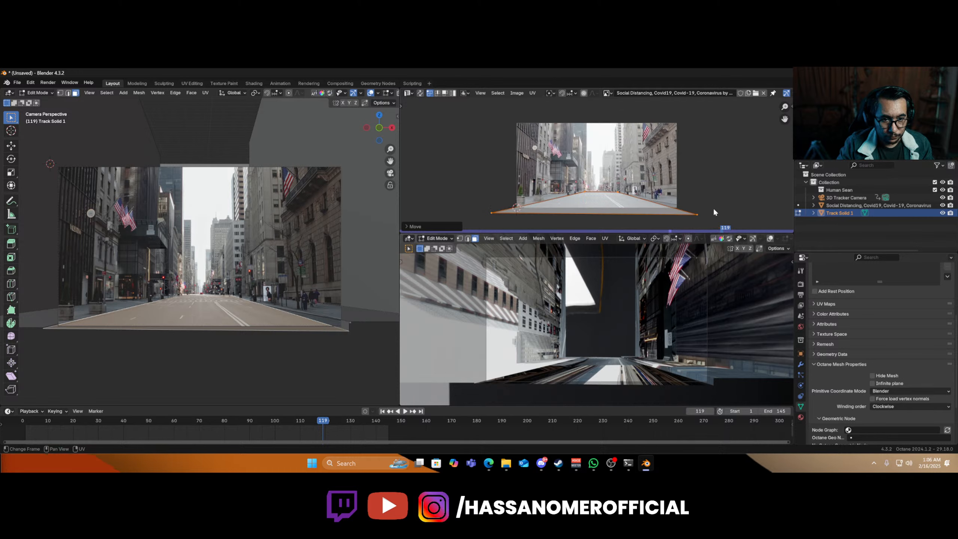
key(g)
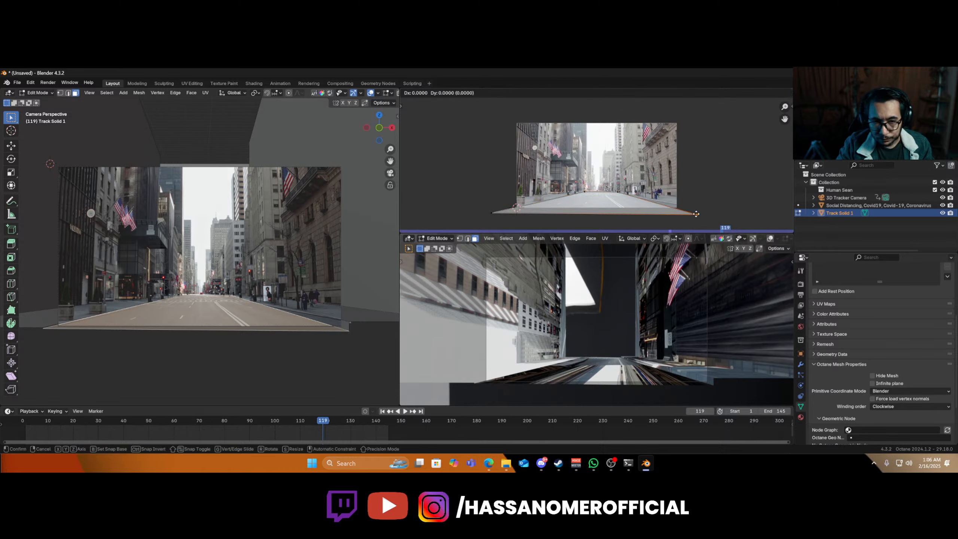
click(701, 213)
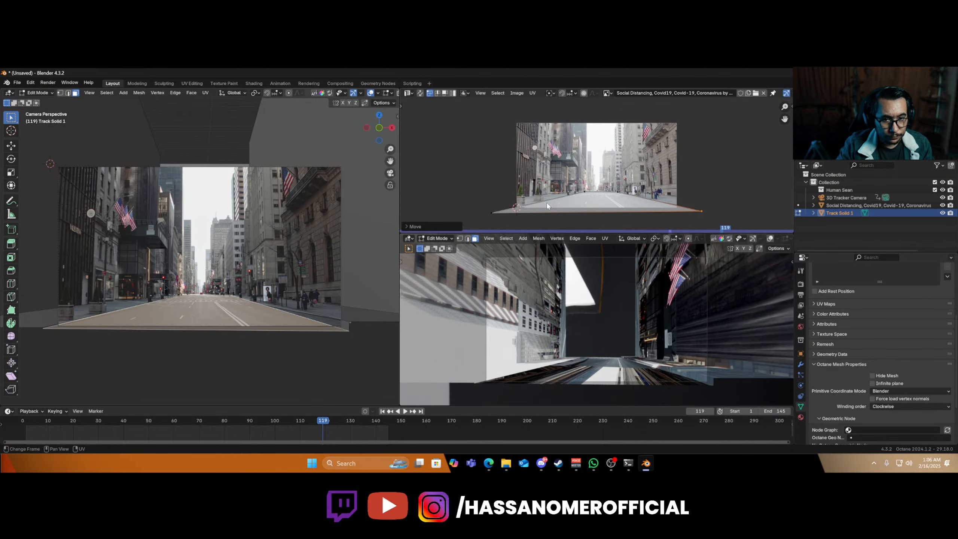
scroll(546, 202, up, 1)
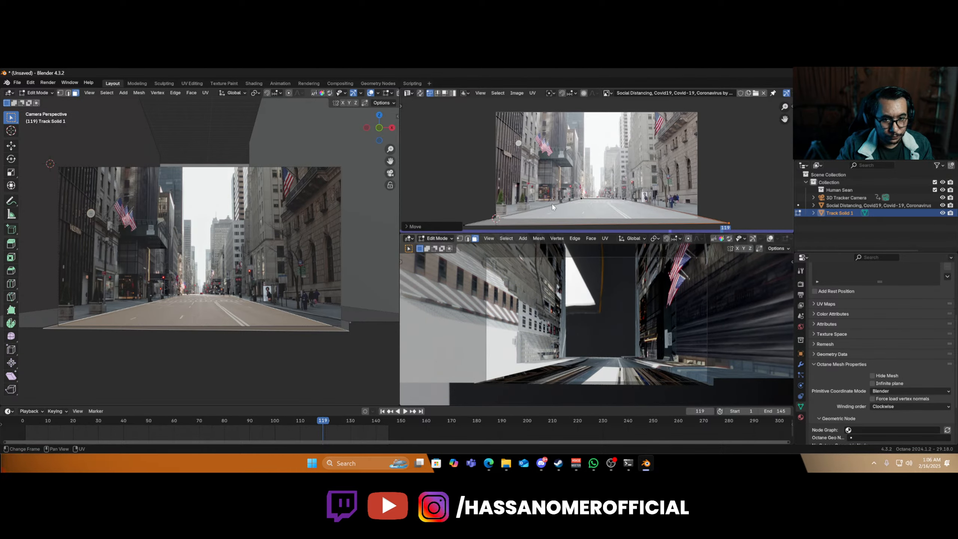
- Select the sidewalk and curb faces on both sides of the road and unwrap them with Project from View
click(309, 307)
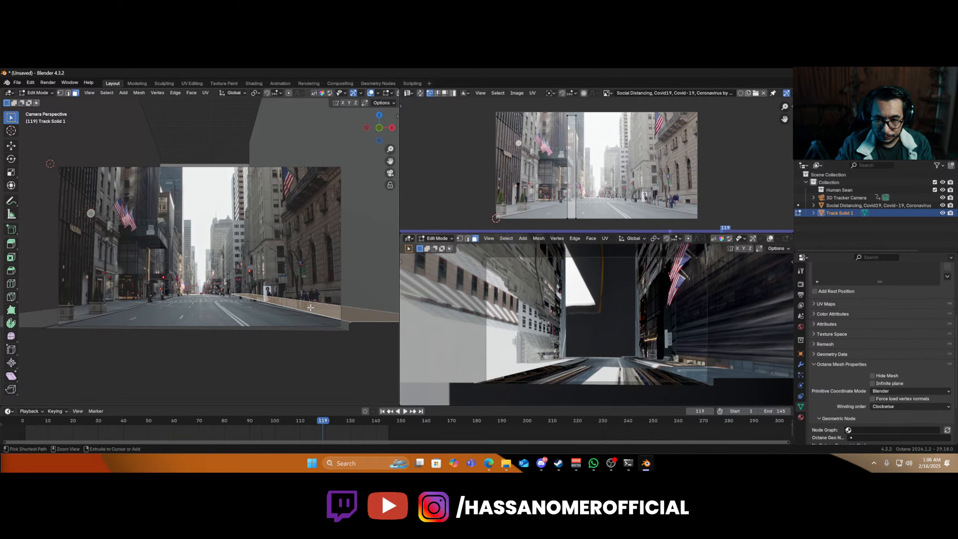
key(ctrl+KP_Add)
key(ctrl+z)
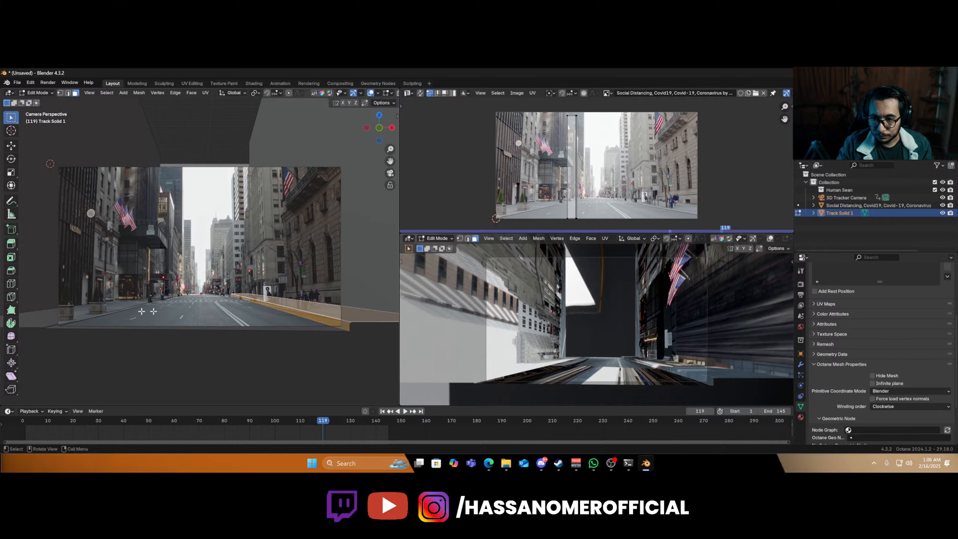
click(297, 302)
shift+click(77, 310)
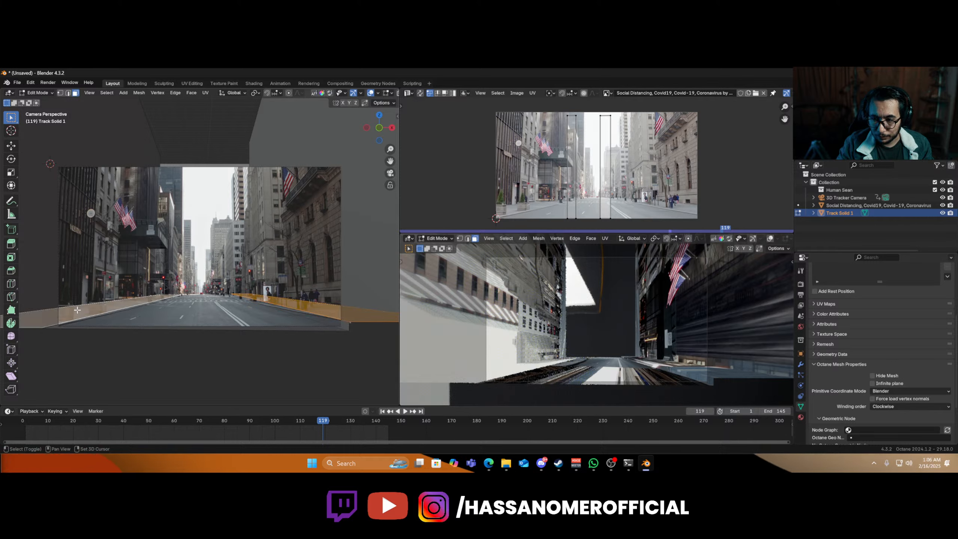
key(ctrl+KP_Add)
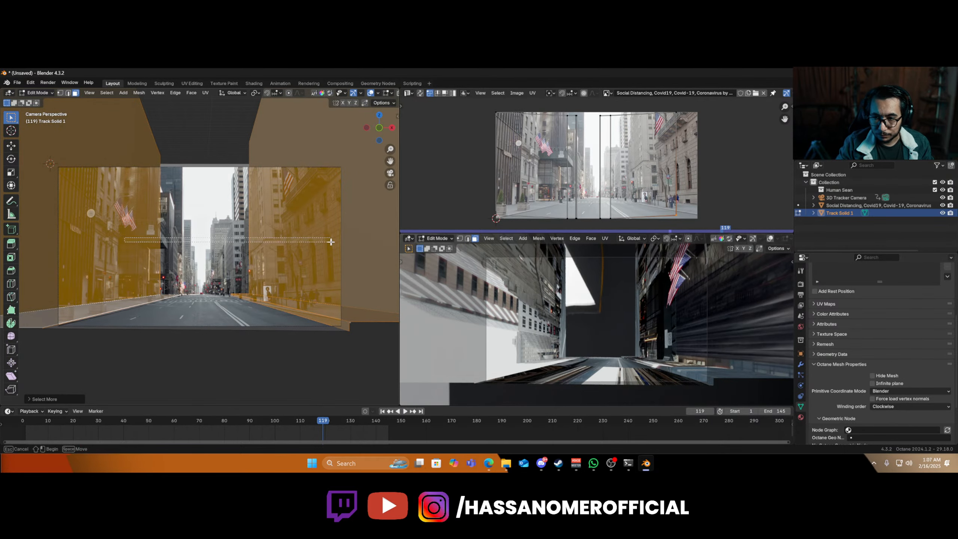
key(ctrl+z)
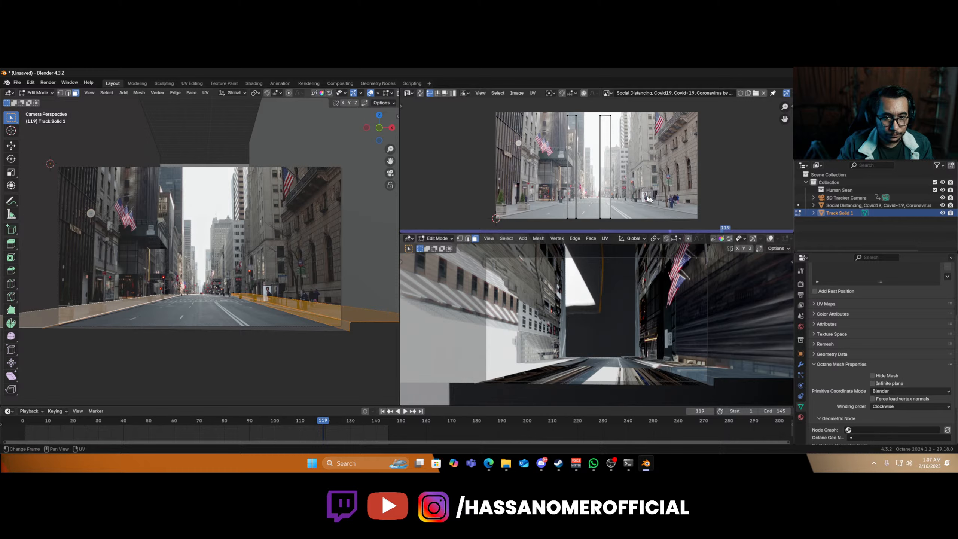
key(u)
click(282, 310)
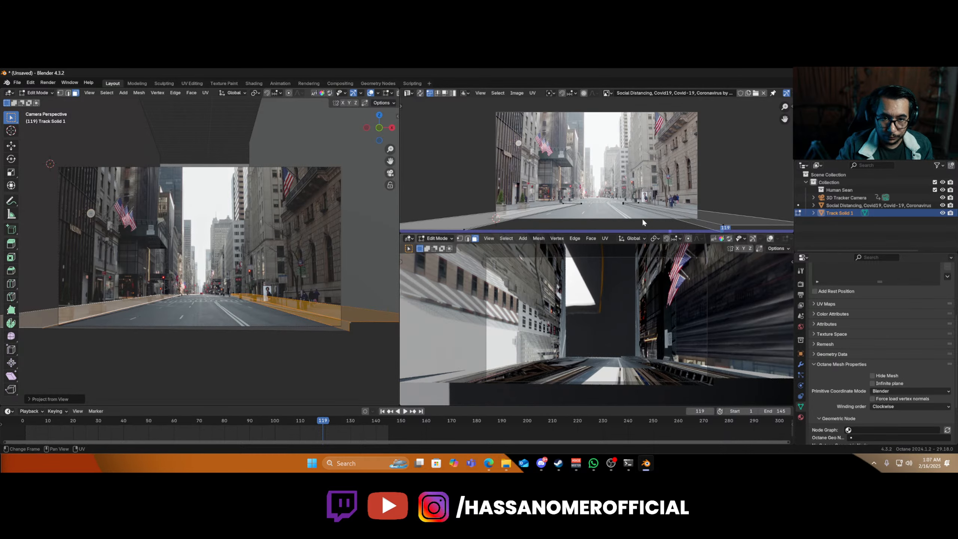
- Move all the sidewalk and curb UVs up about 0.05 over the footage and leave Edit Mode
key(a)
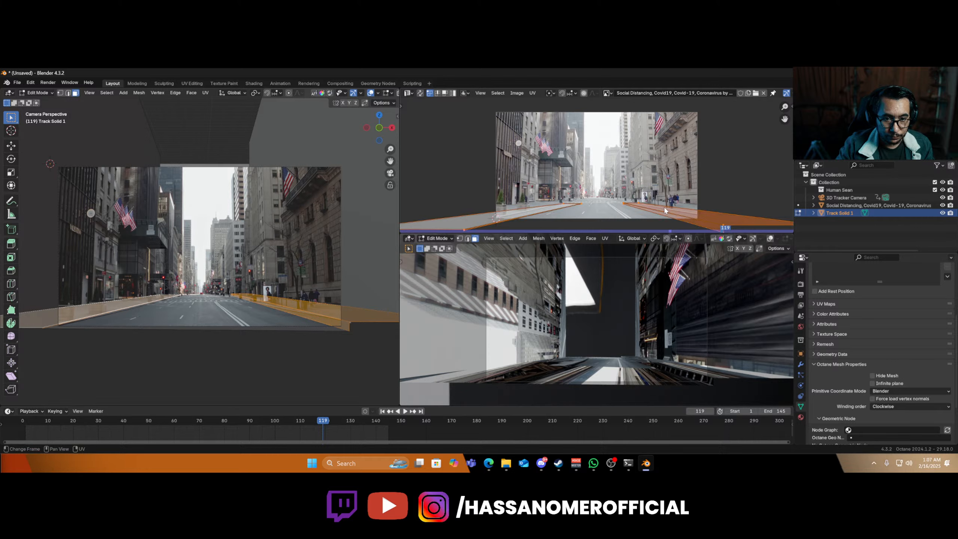
key(g)
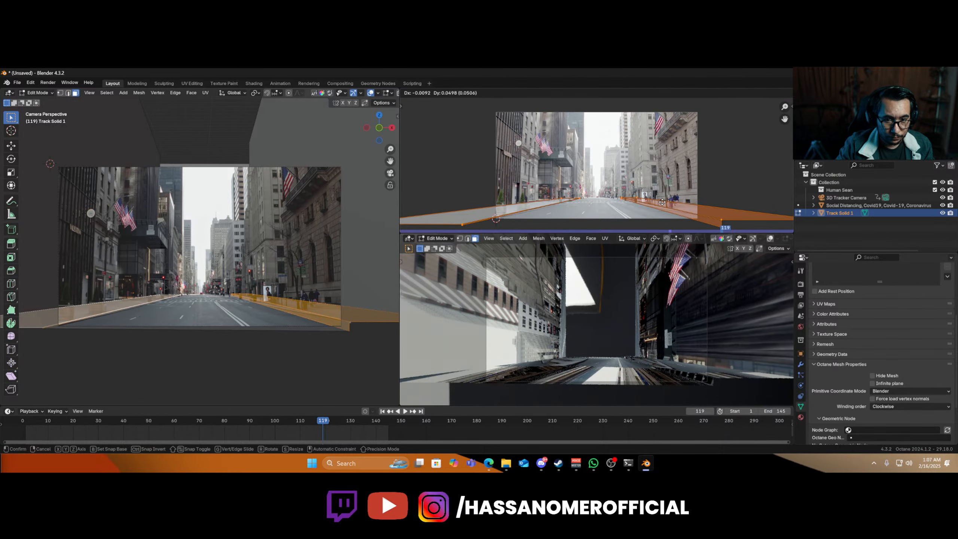
click(662, 207)
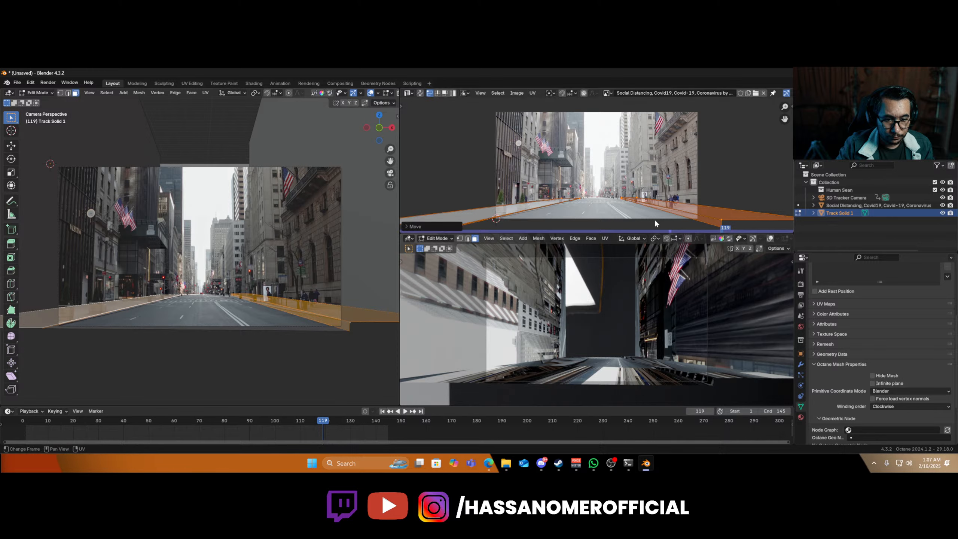
key(Tab)
- Refresh the rendered preview, examine the projected street texture from a raised angle, and return to the camera view
scroll(629, 368, up, 2)
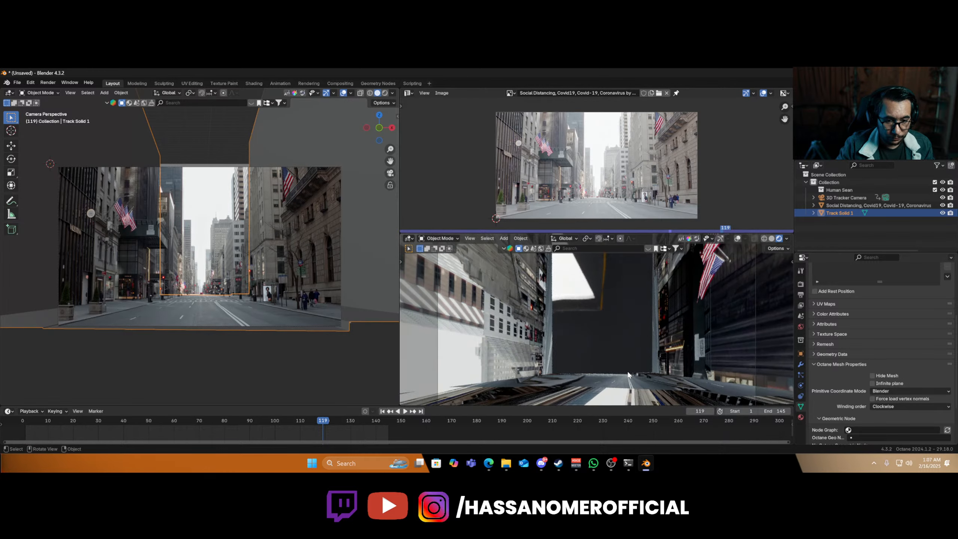
scroll(630, 366, down, 1)
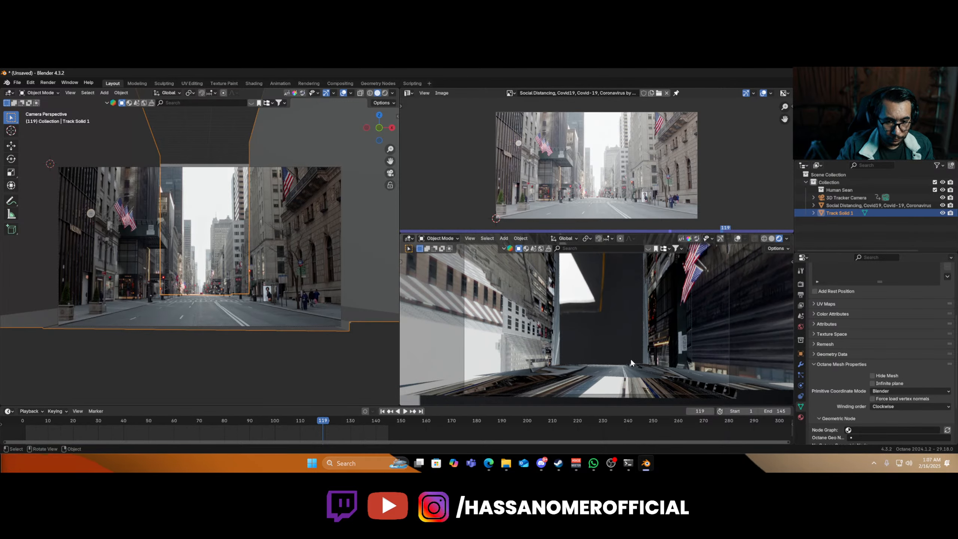
key(z)
click(660, 322)
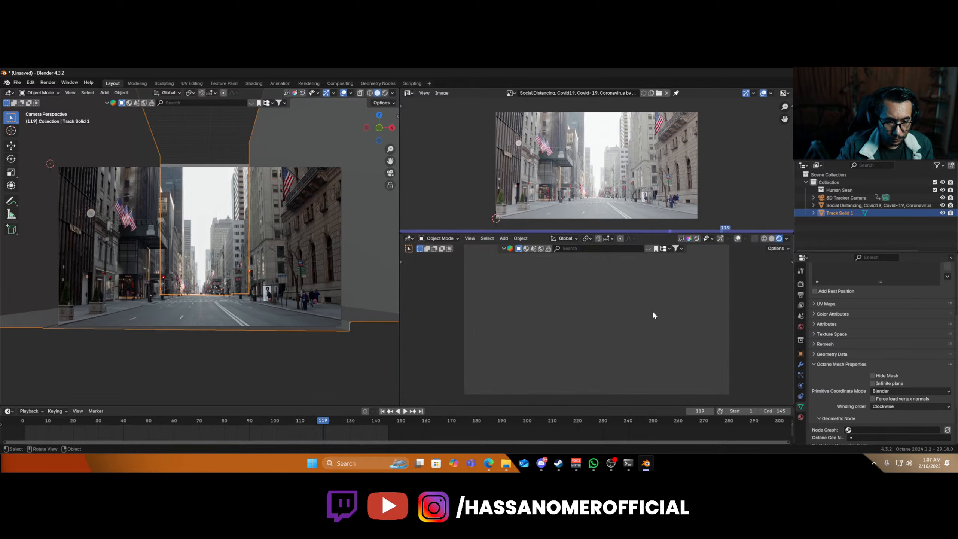
middle_drag(622, 334, 597, 325)
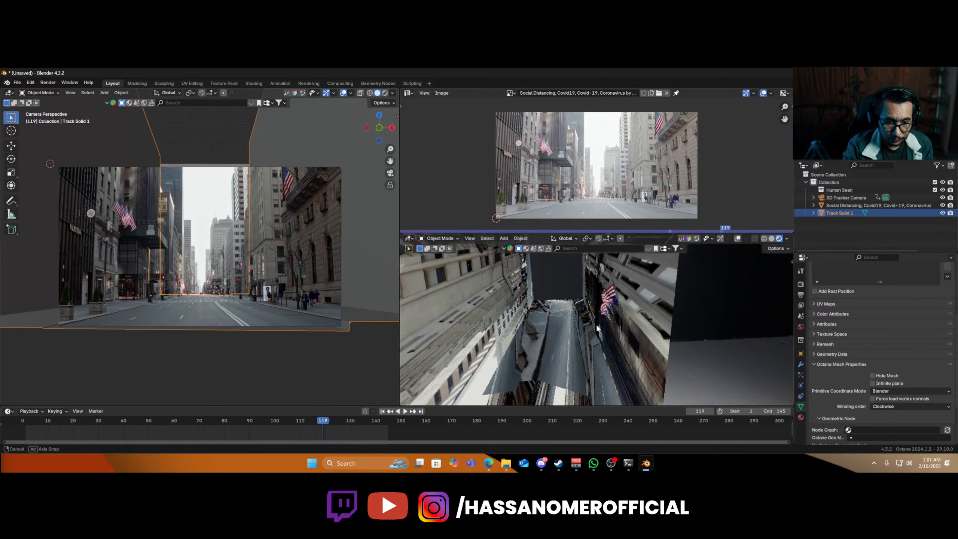
key(KP_0)
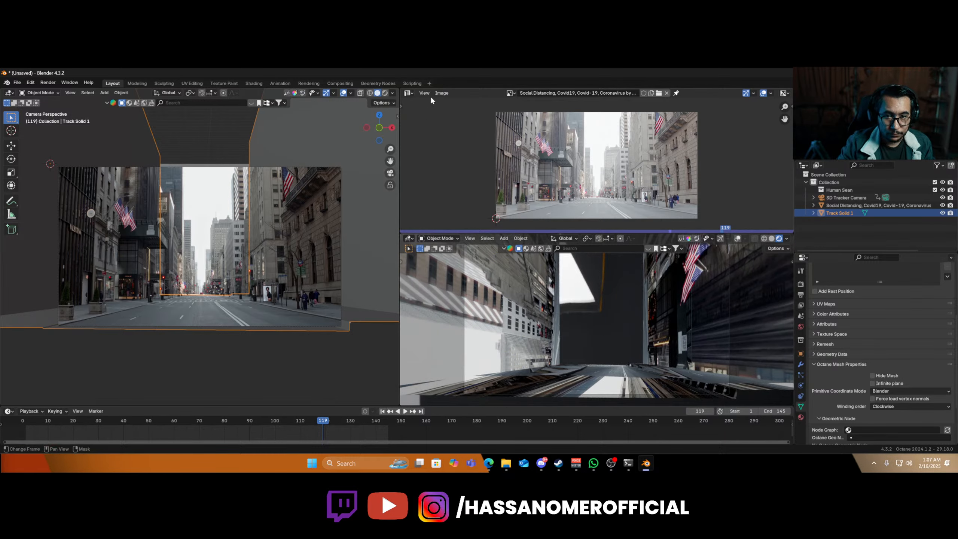
- Reopen the shader node graph and add a 3D transformation and a Mesh UV projection node to the RGB image's UV transform and Projection inputs
click(408, 93)
click(439, 178)
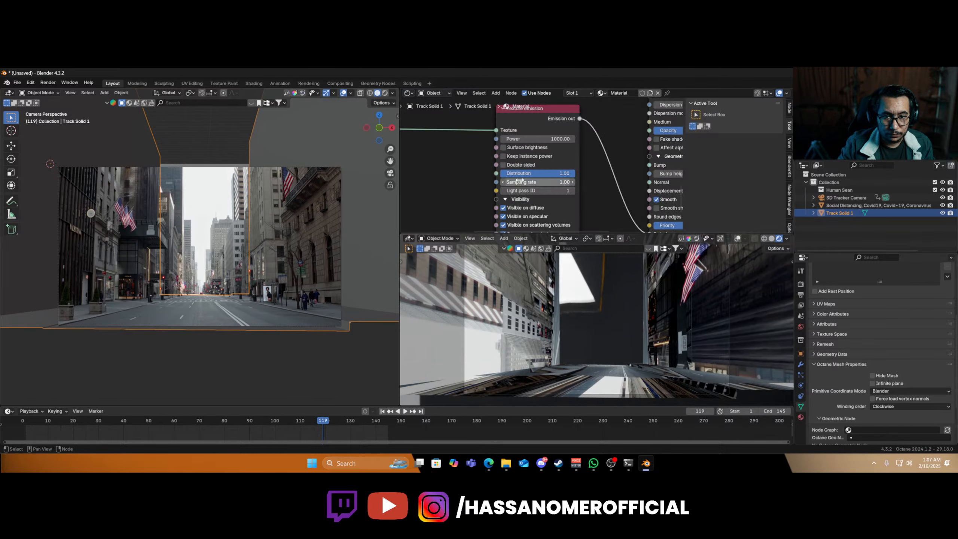
scroll(479, 213, down, 1)
middle_drag(469, 173, 610, 141)
scroll(580, 177, up, 3)
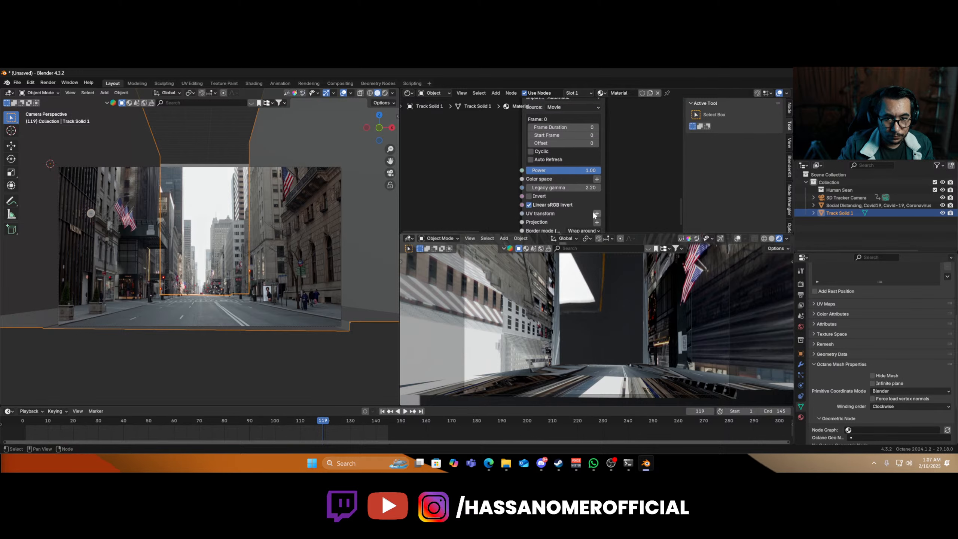
click(596, 214)
click(596, 222)
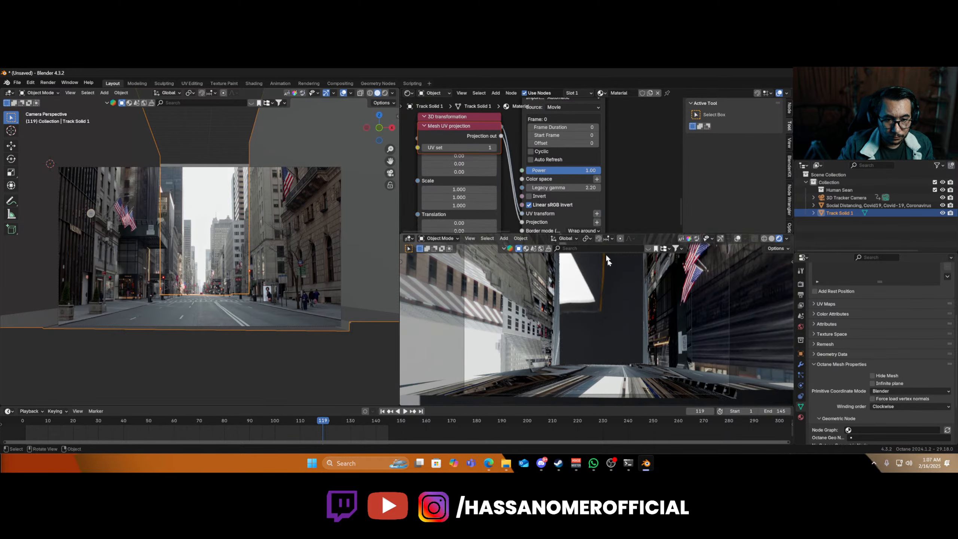
- Pull the Mesh UV projection node away from the overlapping 3D transformation node and delete it
scroll(627, 188, down, 4)
middle_drag(611, 340, 619, 362)
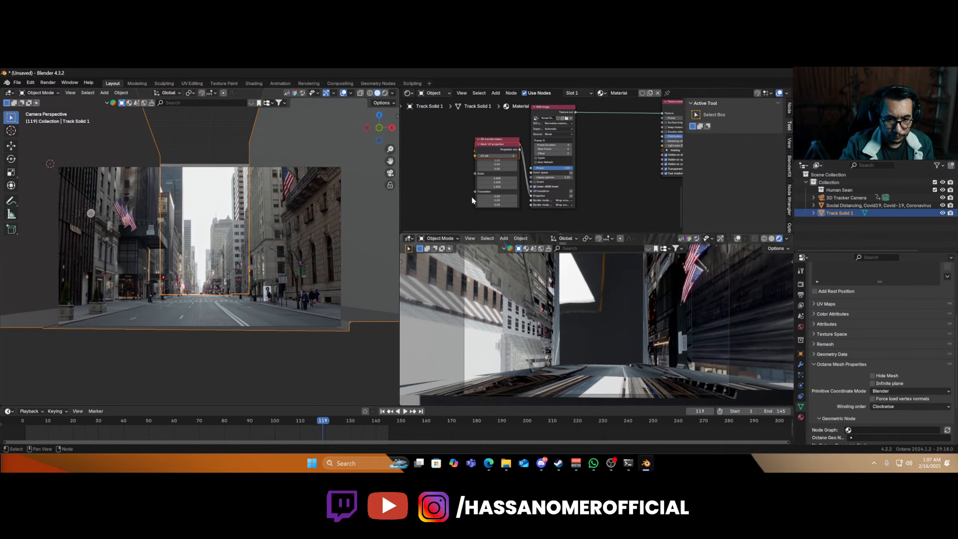
drag(487, 145, 421, 166)
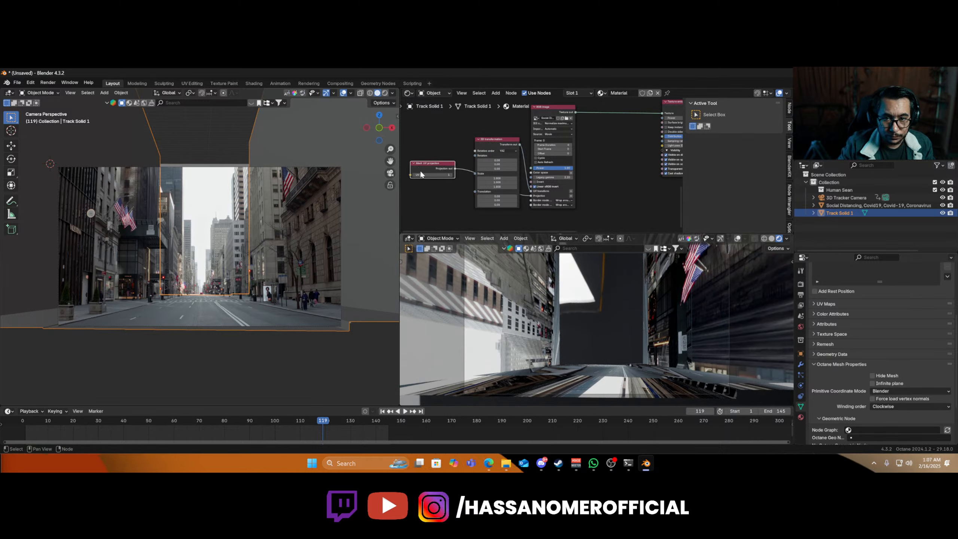
key(x)
- Add a Perspective Projection node beside the 3D transformation node and connect its output to the RGB image's Projection input
key(shift+a)
text(s)
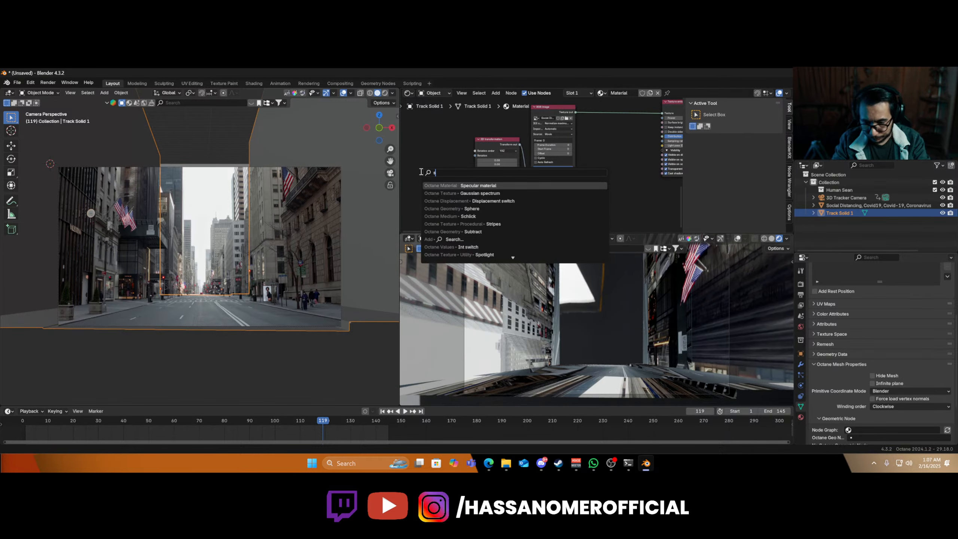
key(BackSpace)
text(pers)
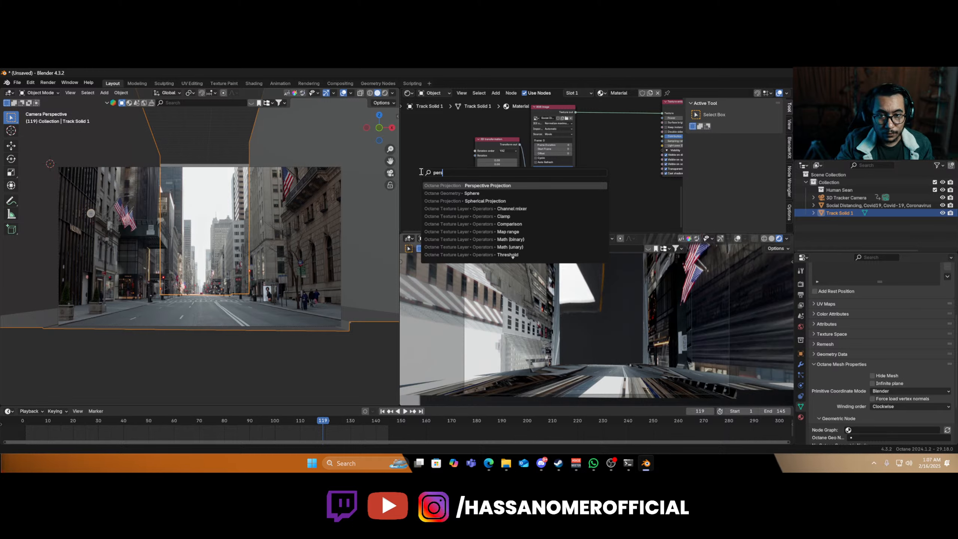
click(454, 184)
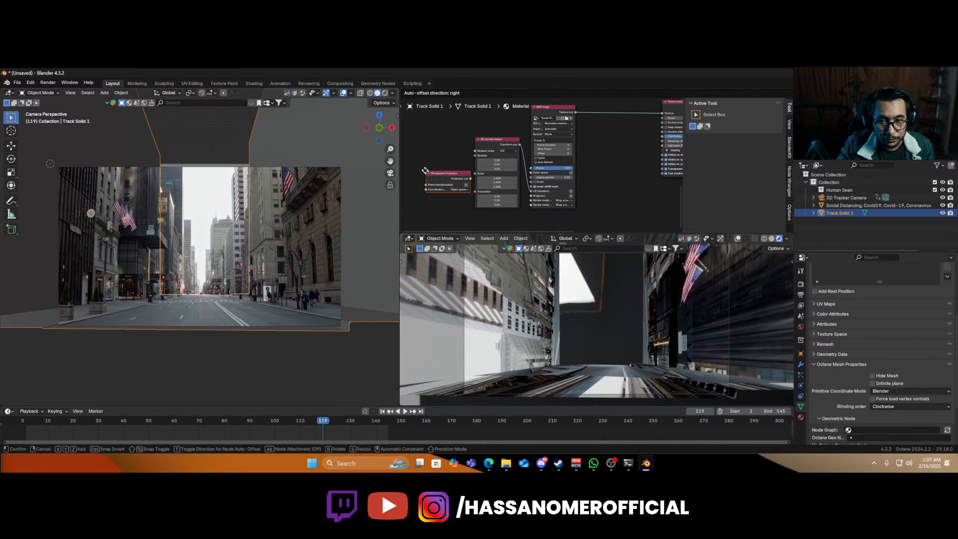
click(427, 172)
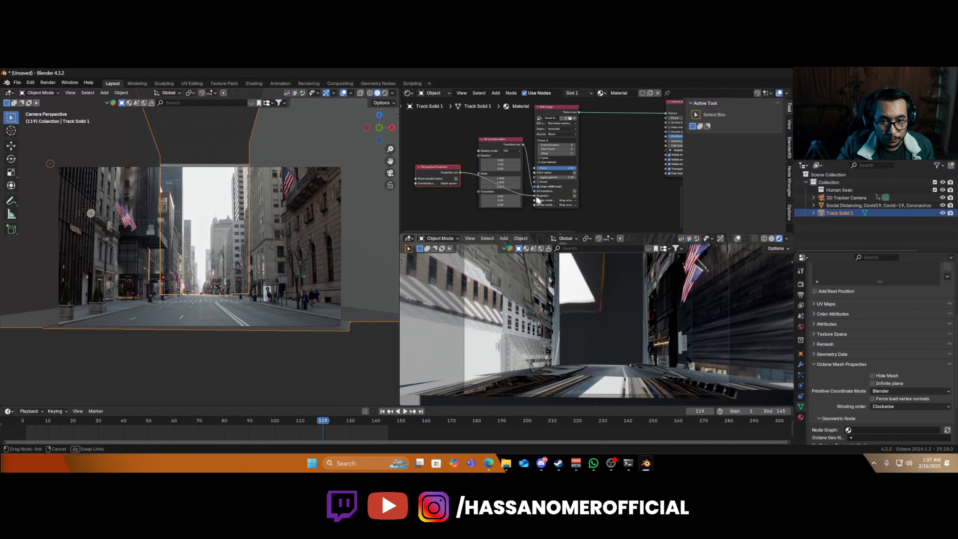
drag(538, 200, 535, 197)
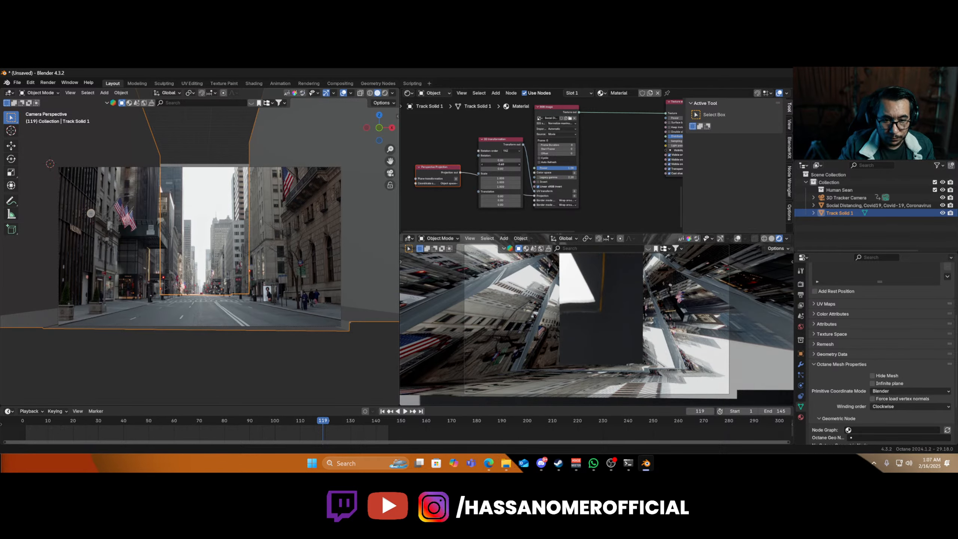
- Cancel the trial changes to the 3D transformation values and delete the Perspective Projection node feeding the RGB image
drag(500, 165, 517, 196)
right_click(501, 165)
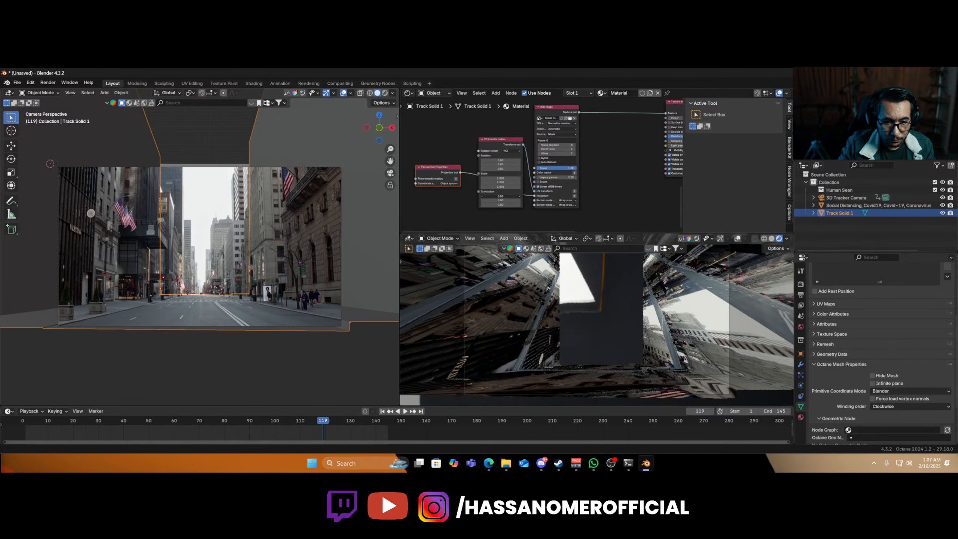
right_click(500, 196)
scroll(460, 197, up, 2)
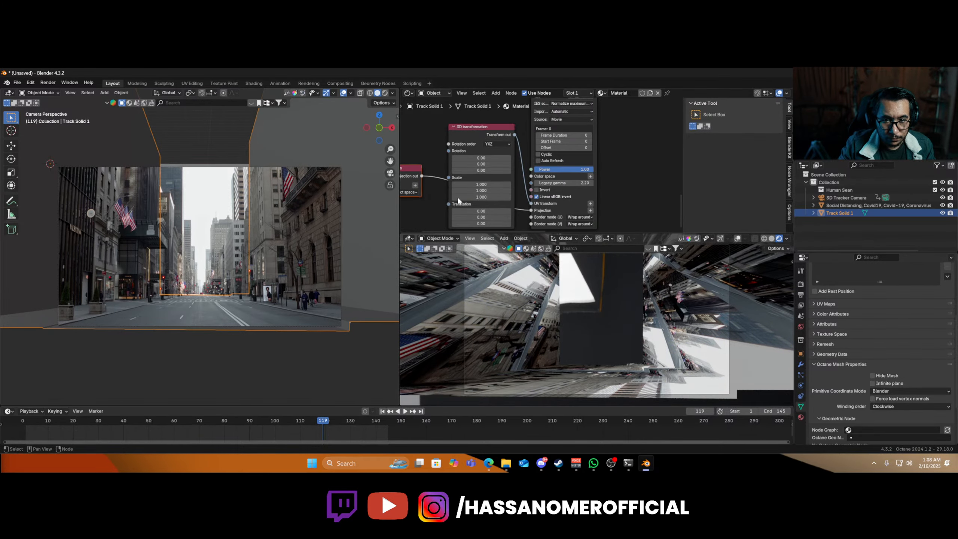
key(x)
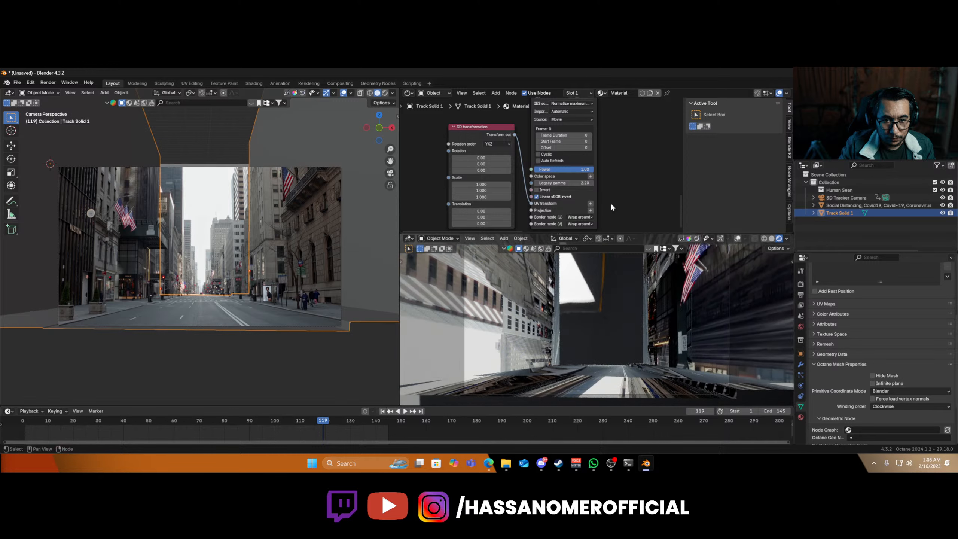
- Add a Mesh UV projection node to the RGB image's Projection input and check the preview through the camera
click(590, 210)
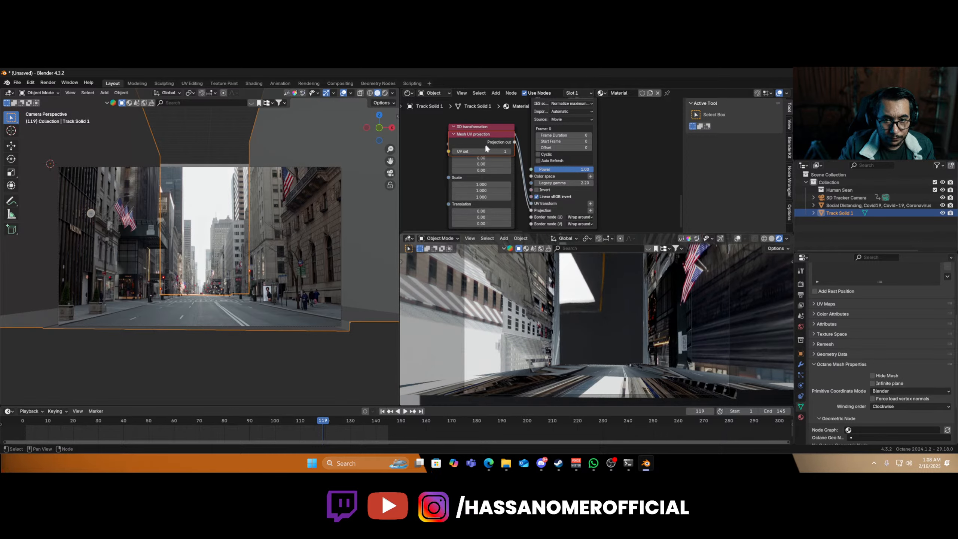
click(480, 152)
mouse_move(480, 152)
mouse_down()
mouse_move(489, 152)
mouse_move(480, 152)
mouse_up()
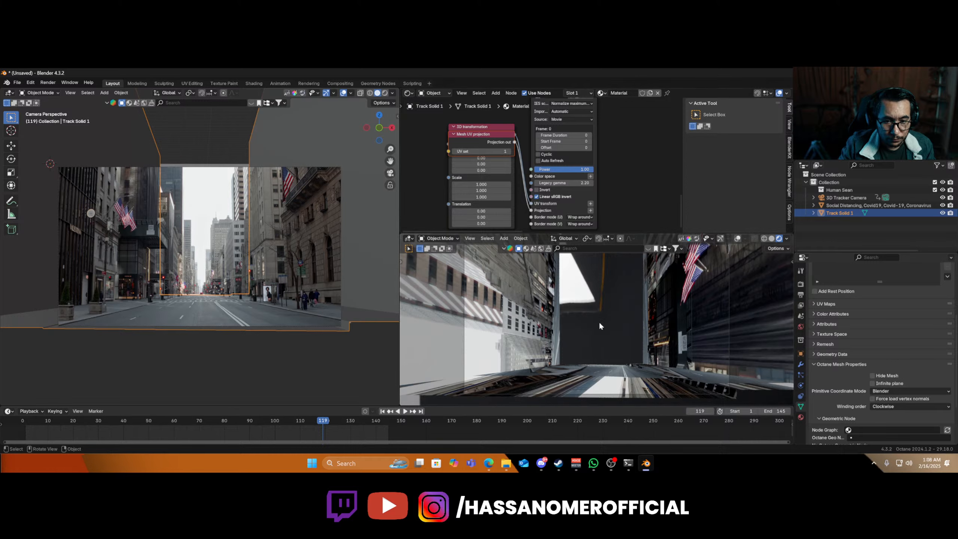
middle_drag(591, 334, 626, 352)
key(KP_0)
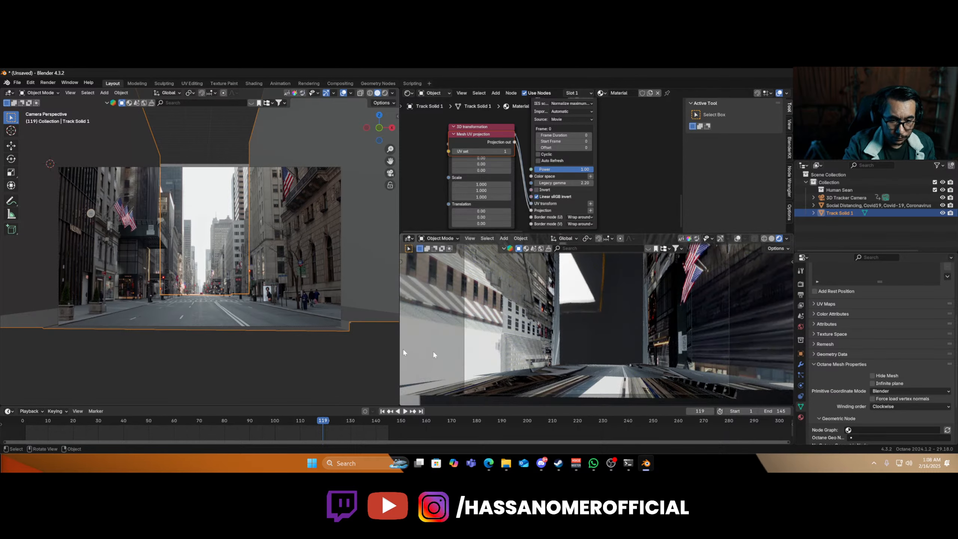
- Leave mesh editing, select the 3D Tracker Camera and examine its lens settings
key(Tab)
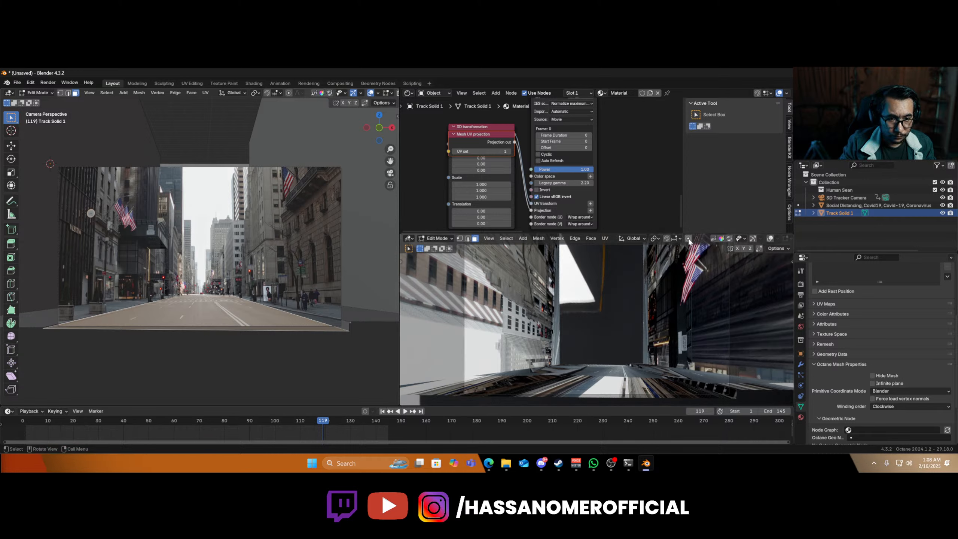
click(770, 239)
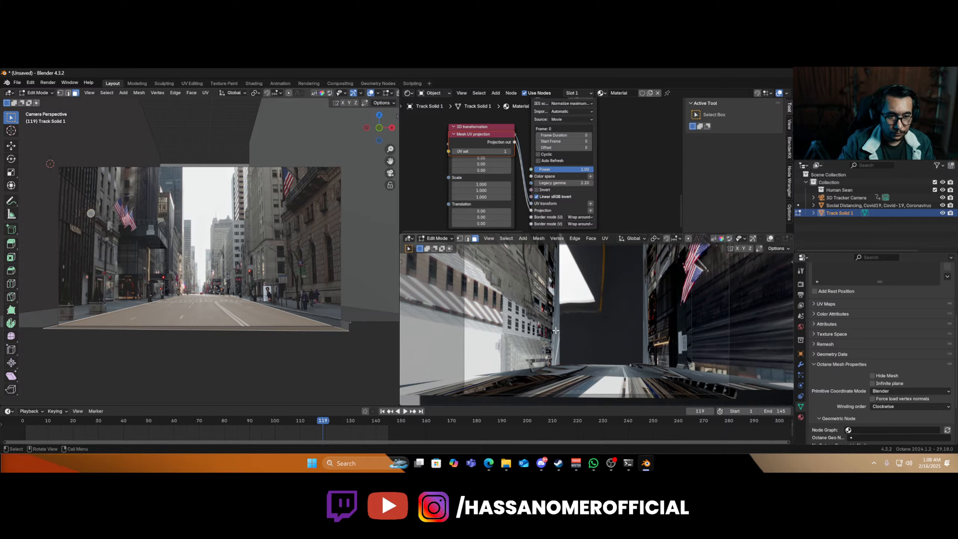
scroll(582, 344, down, 1)
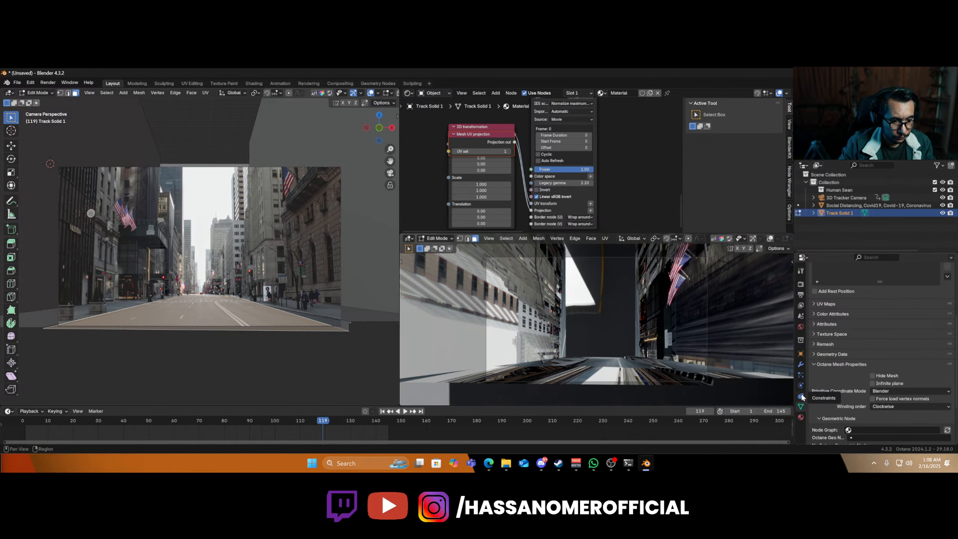
key(Tab)
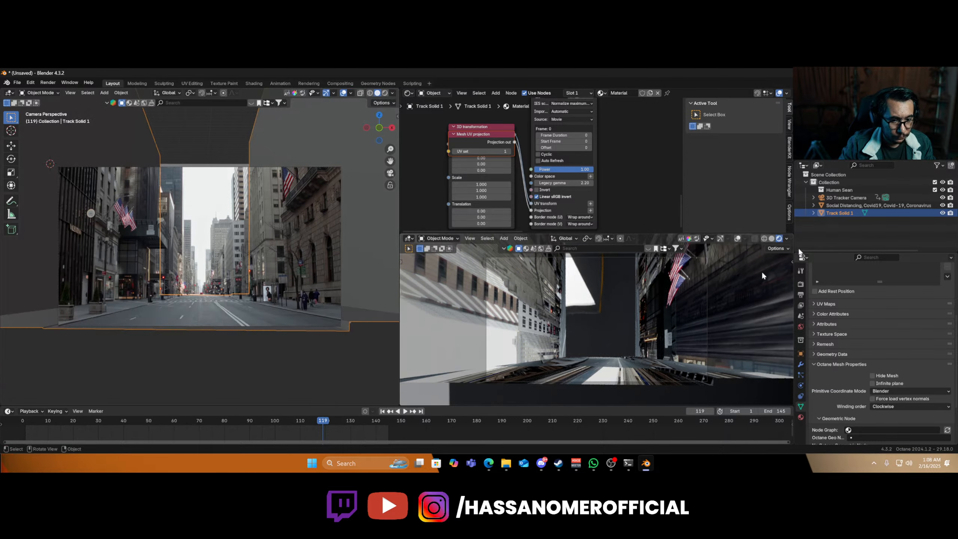
click(825, 195)
scroll(833, 359, up, 4)
scroll(837, 384, up, 3)
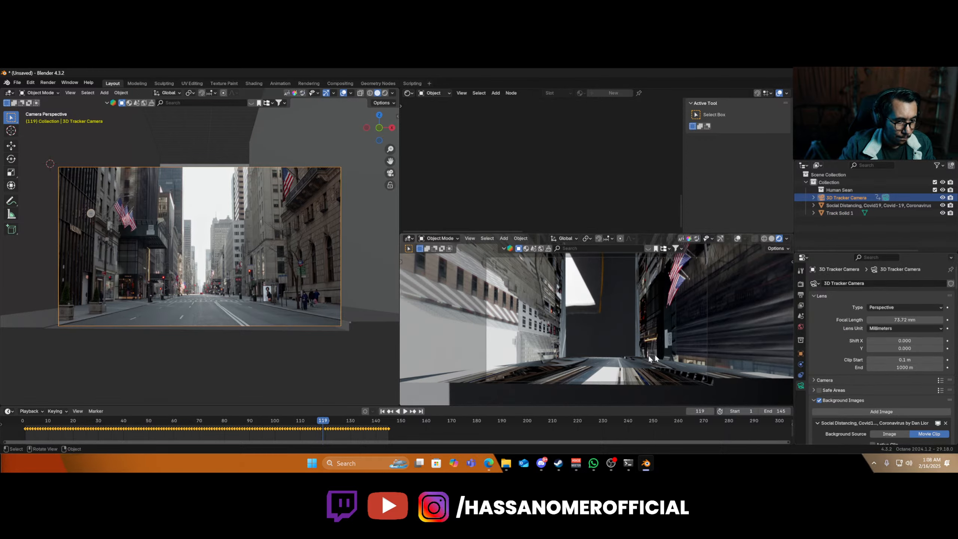
- Enter Edit Mode on Track Solid 1, turn on the rendered view's overlays, and view the street geometry from a raised angle
click(585, 359)
key(Tab)
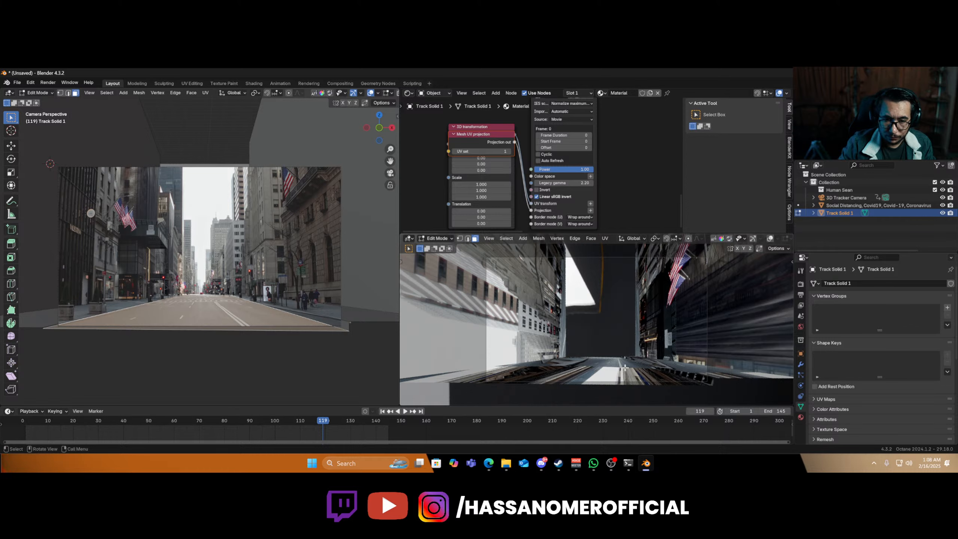
middle_drag(624, 367, 715, 263)
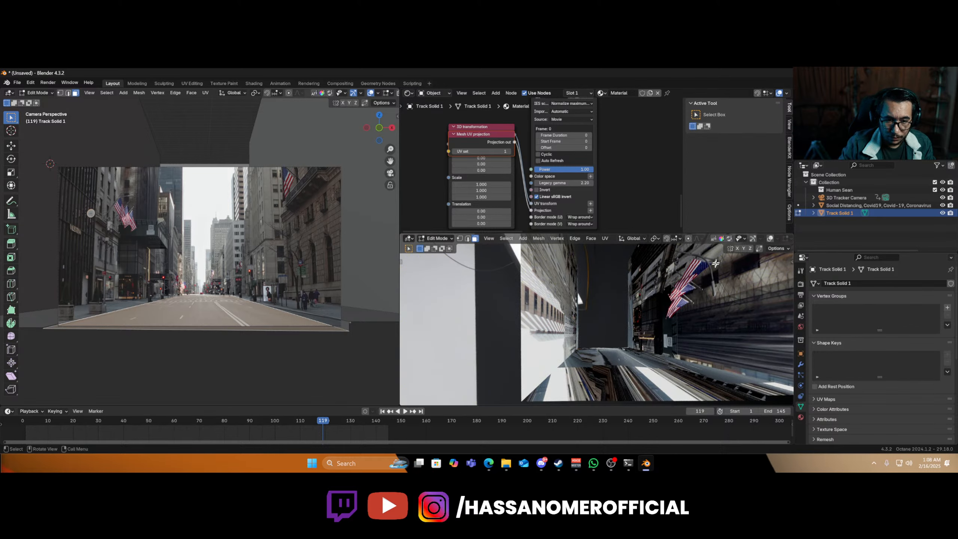
click(770, 239)
middle_drag(723, 326, 685, 357)
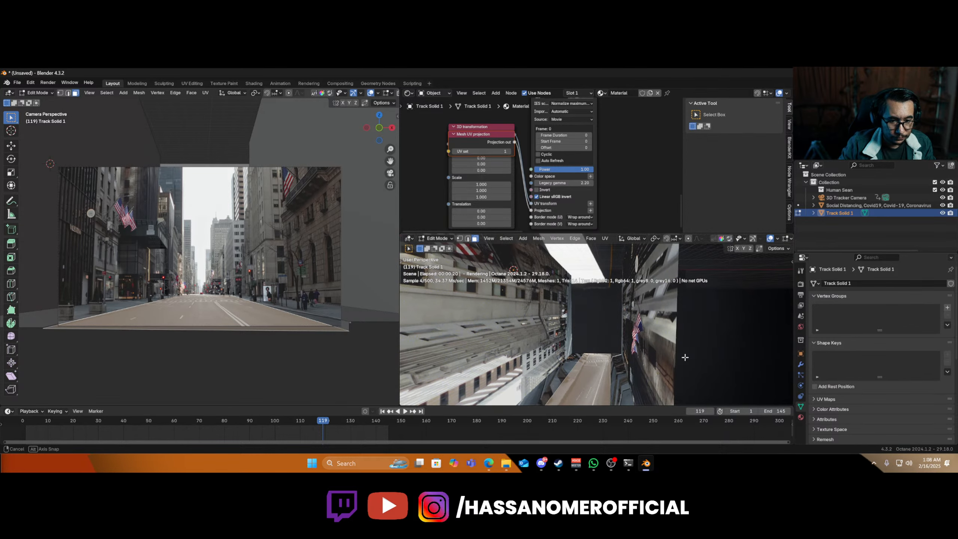
- Delete the Mesh UV projection node overlapping the 3D transformation node
scroll(495, 170, down, 3)
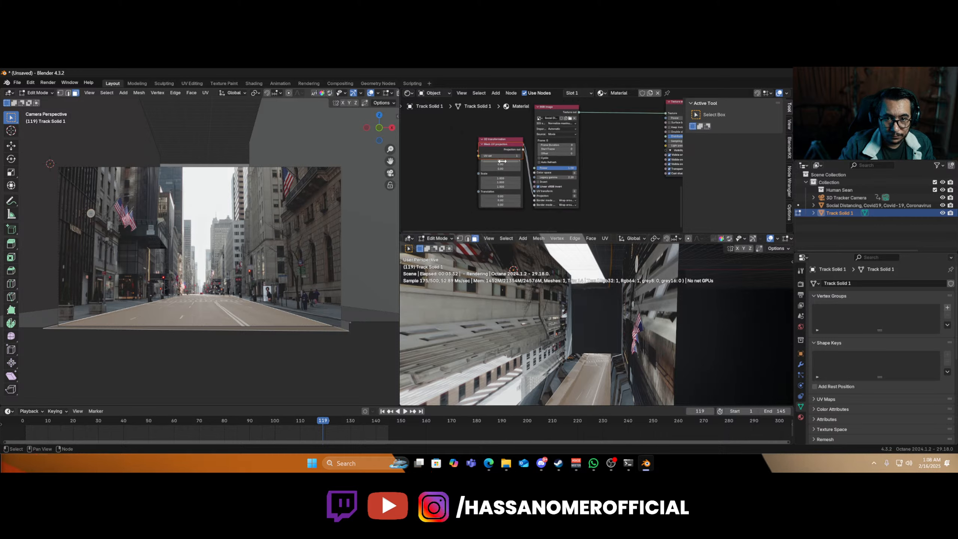
scroll(483, 158, up, 1)
click(485, 148)
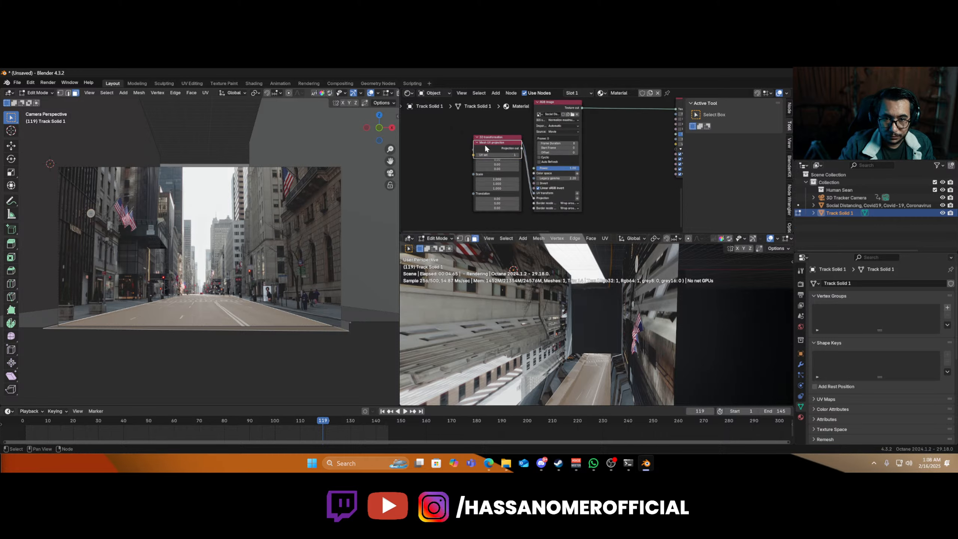
key(x)
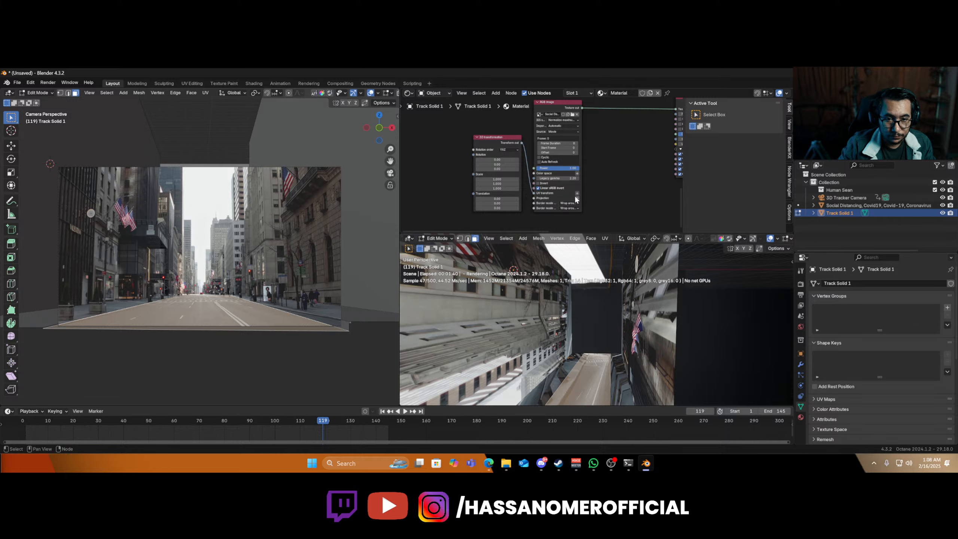
key(ctrl+z)
drag(498, 144, 433, 168)
- Search the available nodes for "camera" and place a Camera Data node beside the 3D transformation node
key(shift+a)
mouse_move(432, 184)
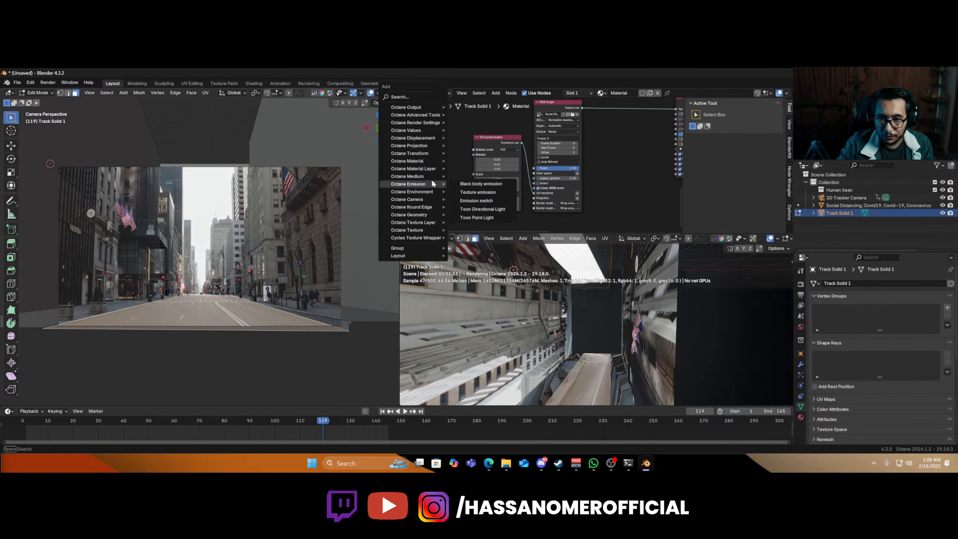
mouse_move(426, 203)
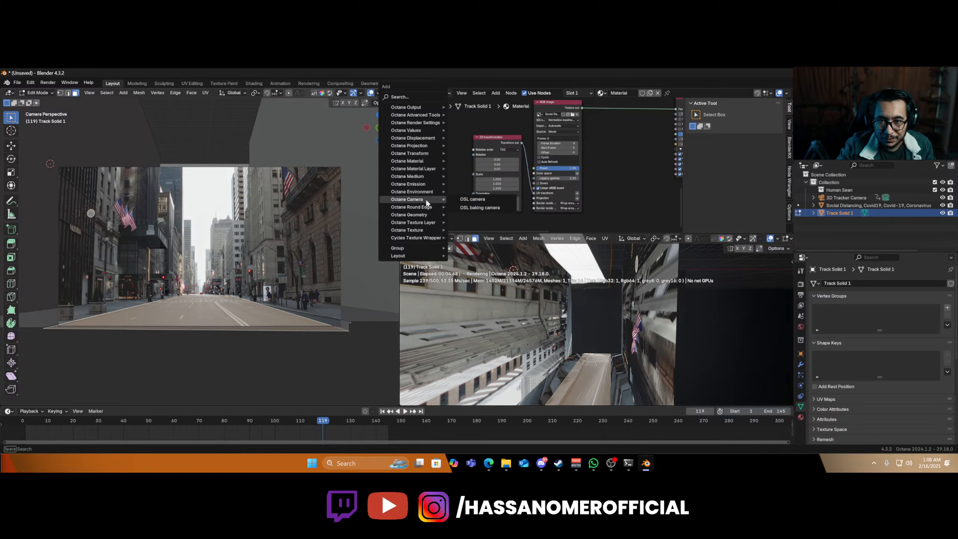
mouse_move(420, 147)
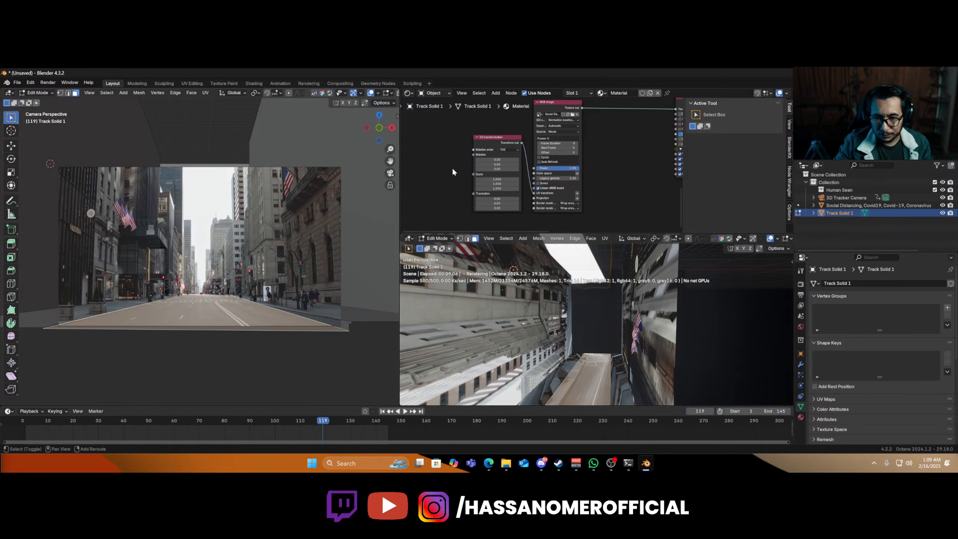
key(shift+a)
text(came)
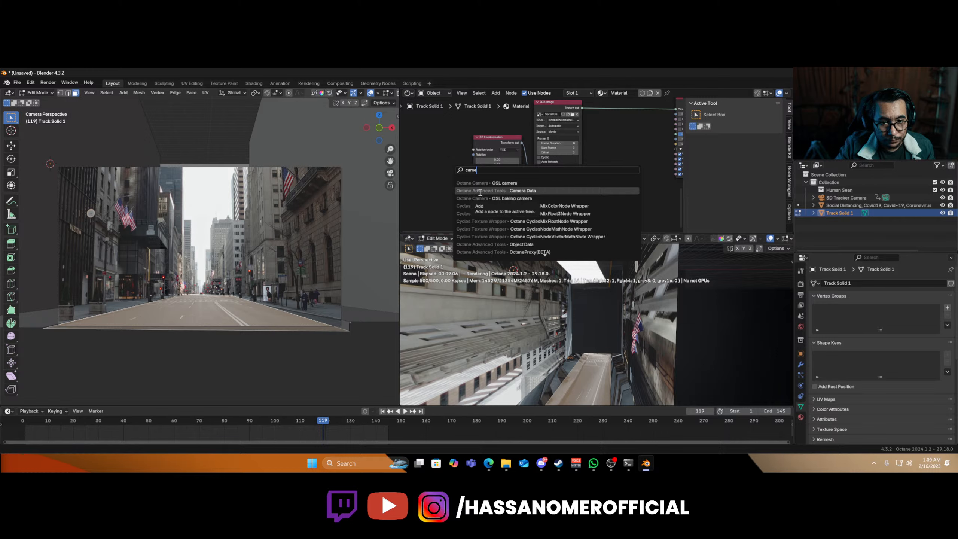
scroll(474, 220, down, 8)
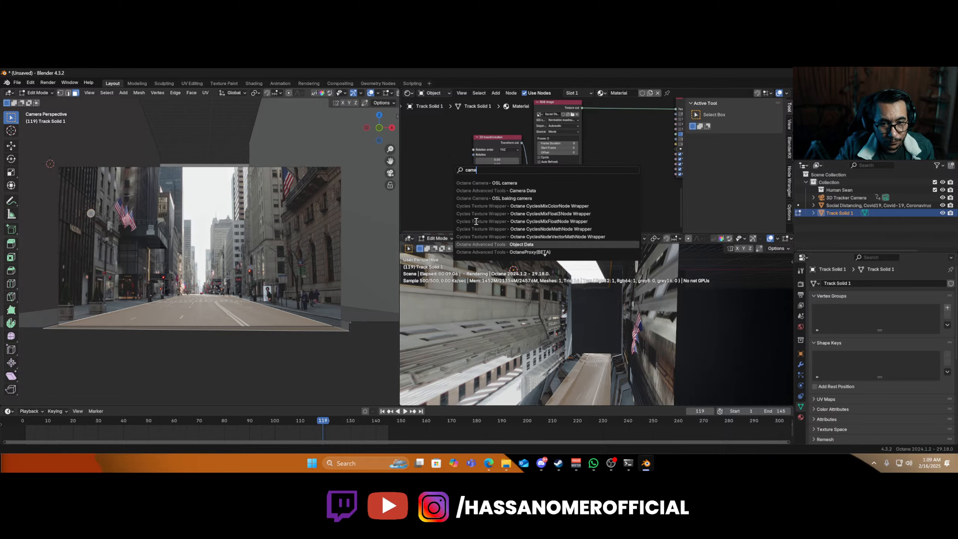
scroll(476, 222, up, 6)
scroll(476, 222, up, 8)
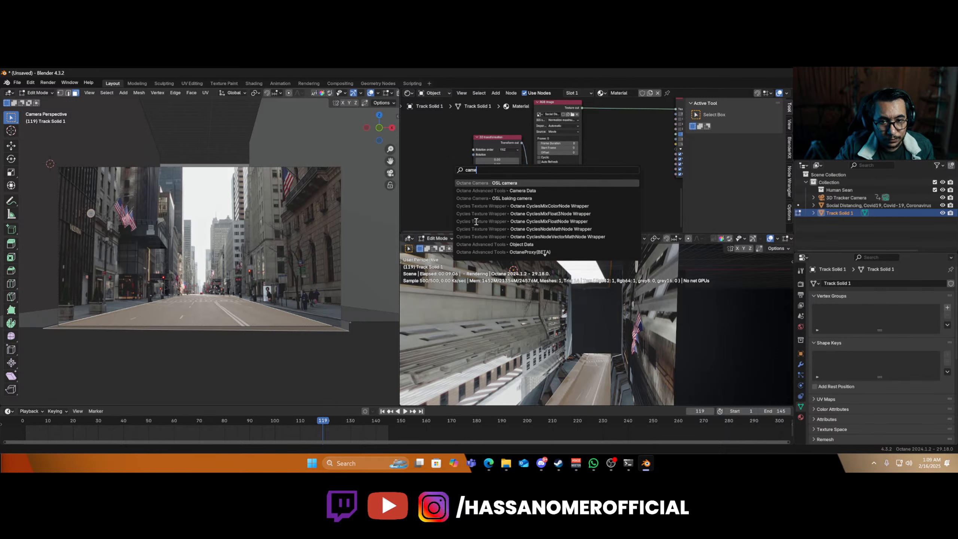
text(ra)
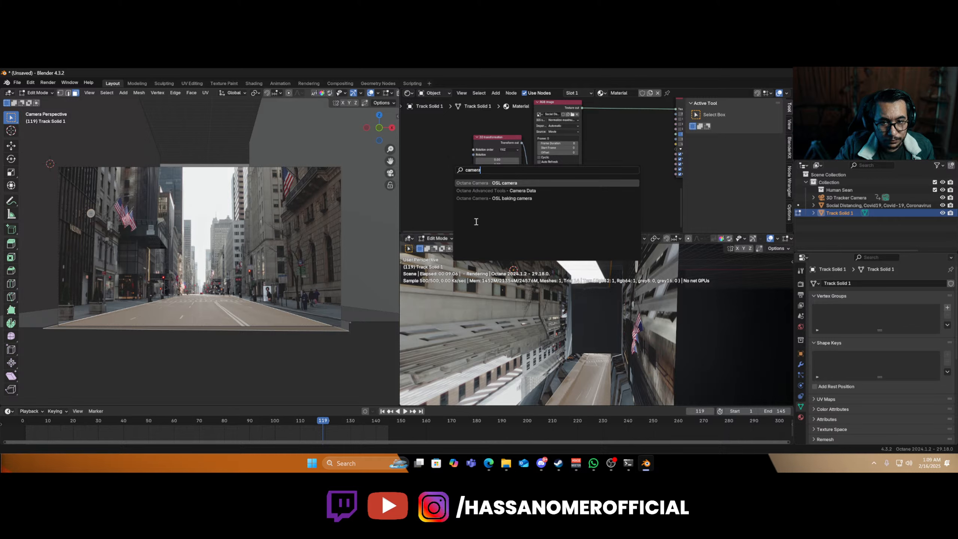
click(545, 190)
click(417, 159)
- Connect the Camera Data node's Front Projection output to the RGB image's Projection input and check the result in Object Mode through the camera
scroll(539, 180, up, 4)
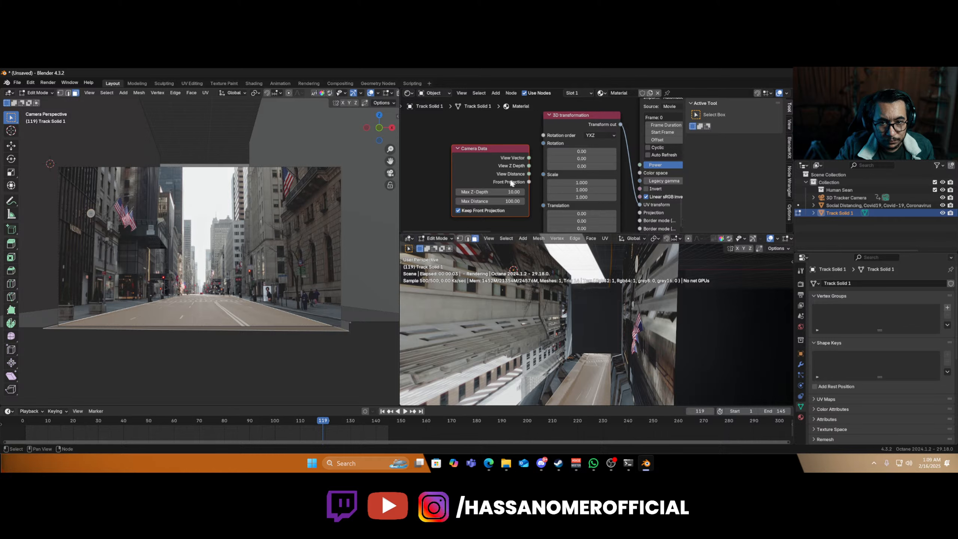
scroll(484, 179, down, 1)
drag(532, 178, 619, 203)
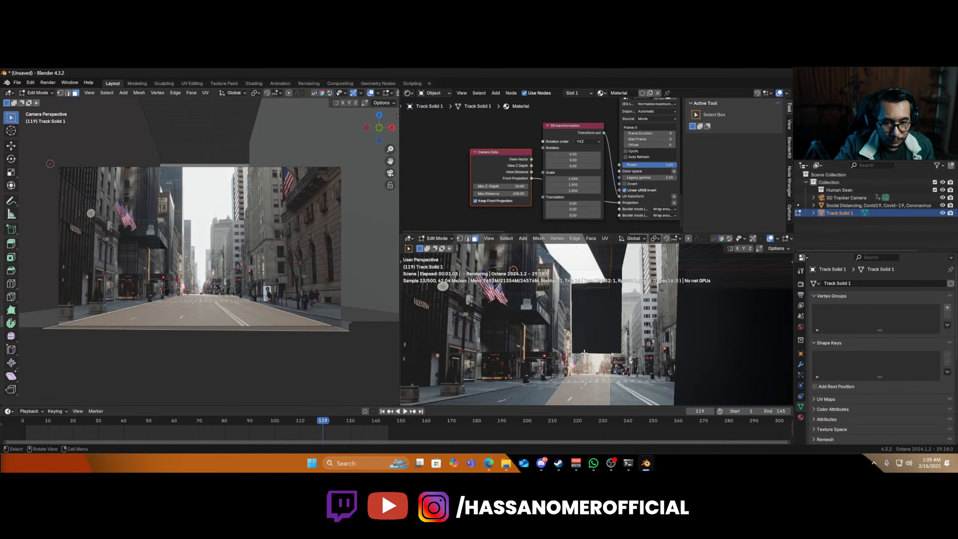
key(Tab)
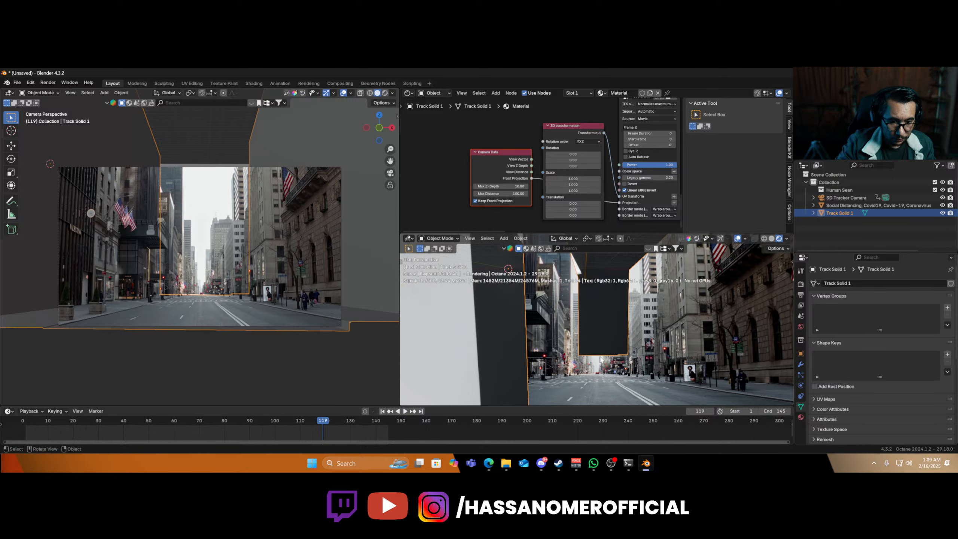
key(KP_0)
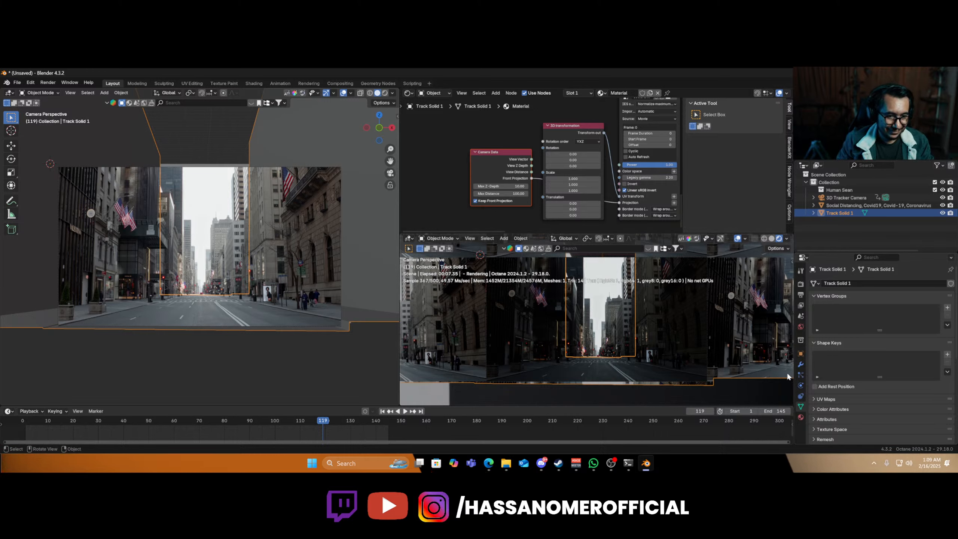
- Select the 3D Tracker Camera and set its background movie clip's opacity to 0
click(844, 196)
scroll(853, 381, down, 4)
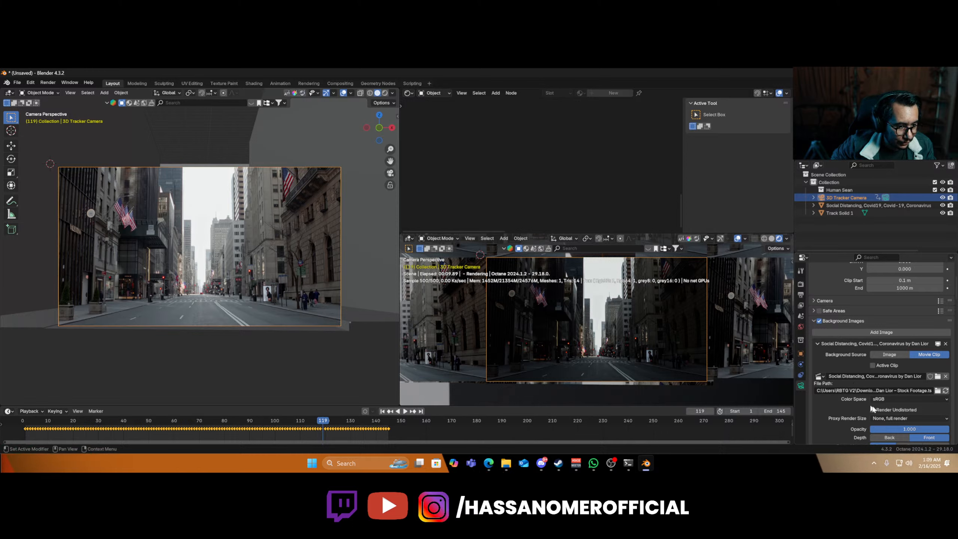
drag(905, 429, 822, 429)
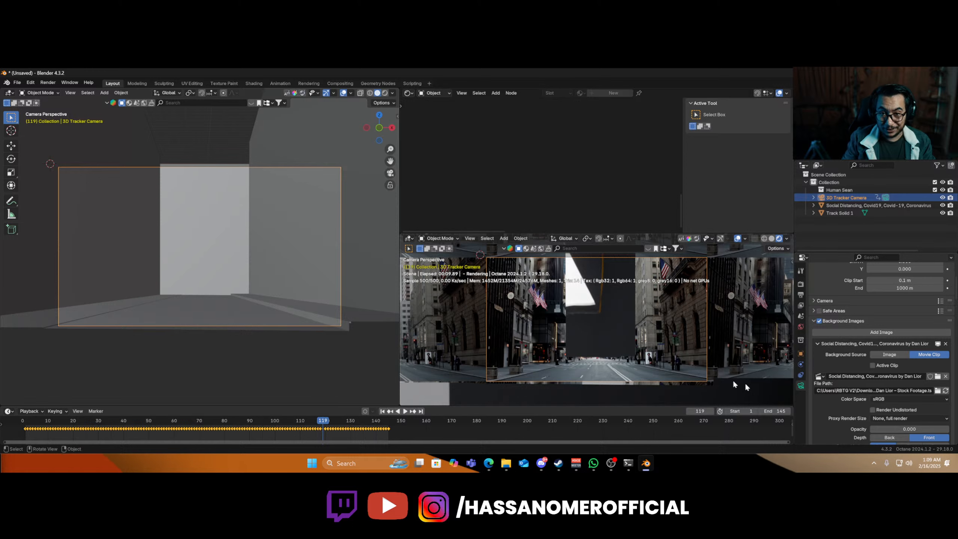
- Reselect Track Solid 1, move the Camera Data node farther from the 3D transformation node, and recheck the projection through the camera
click(307, 288)
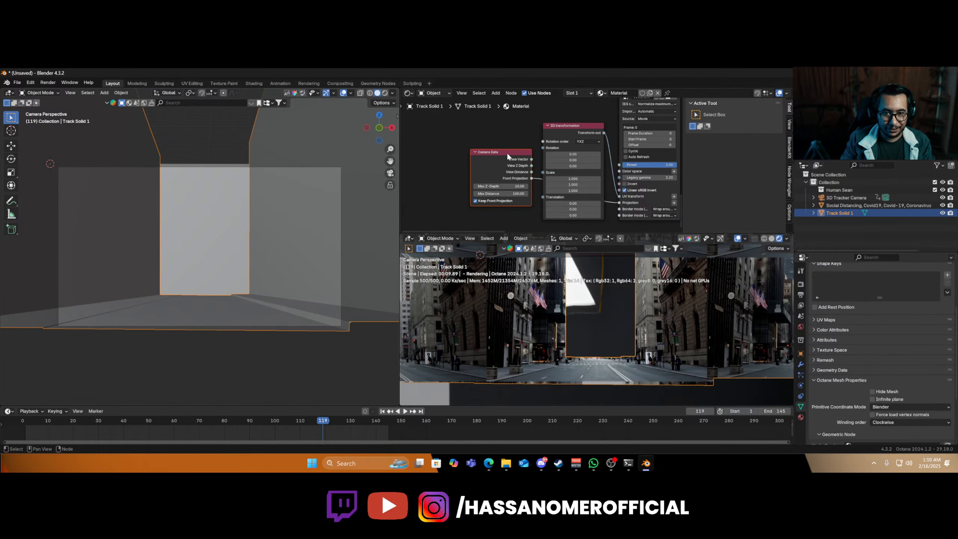
drag(521, 167, 498, 181)
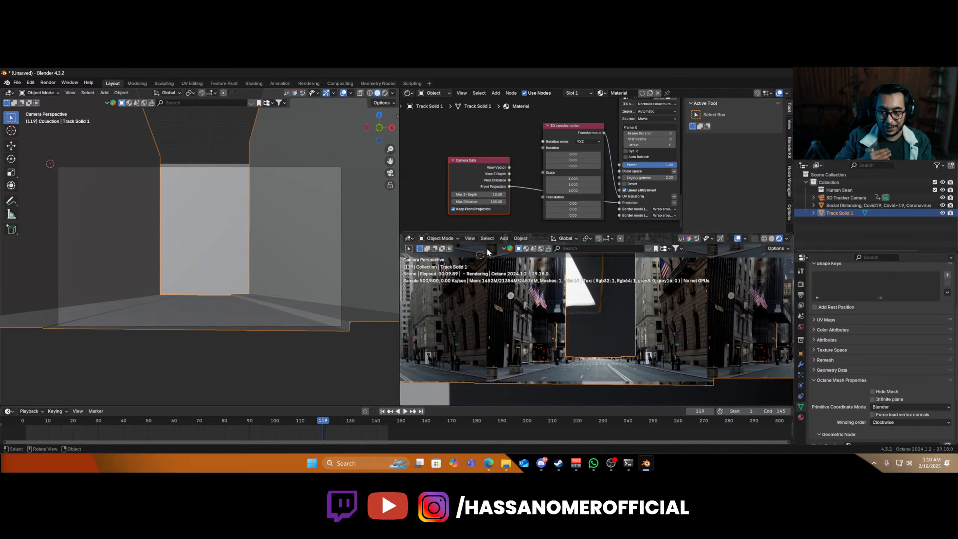
mouse_move(636, 320)
middle_down()
mouse_move(615, 331)
mouse_move(629, 329)
middle_up()
key(KP_0)
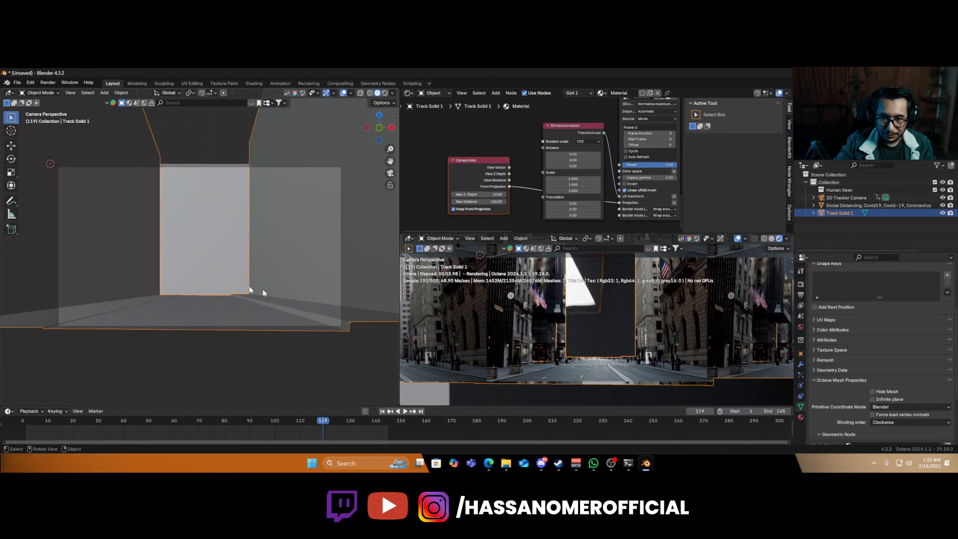
- Reset the origin of Track Solid 1 to the centre of its street geometry
middle_drag(213, 287, 238, 286)
scroll(218, 303, down, 4)
scroll(238, 286, up, 2)
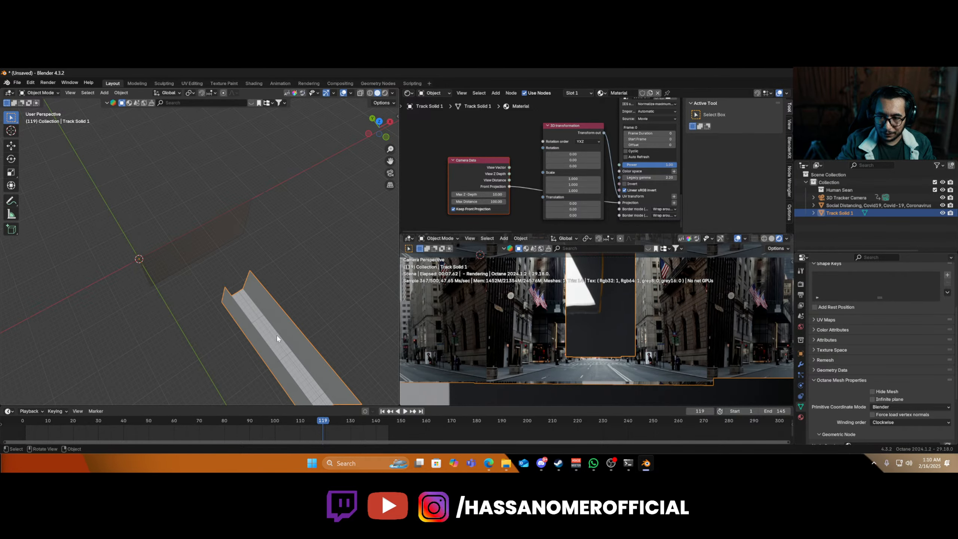
scroll(277, 335, down, 2)
key(s)
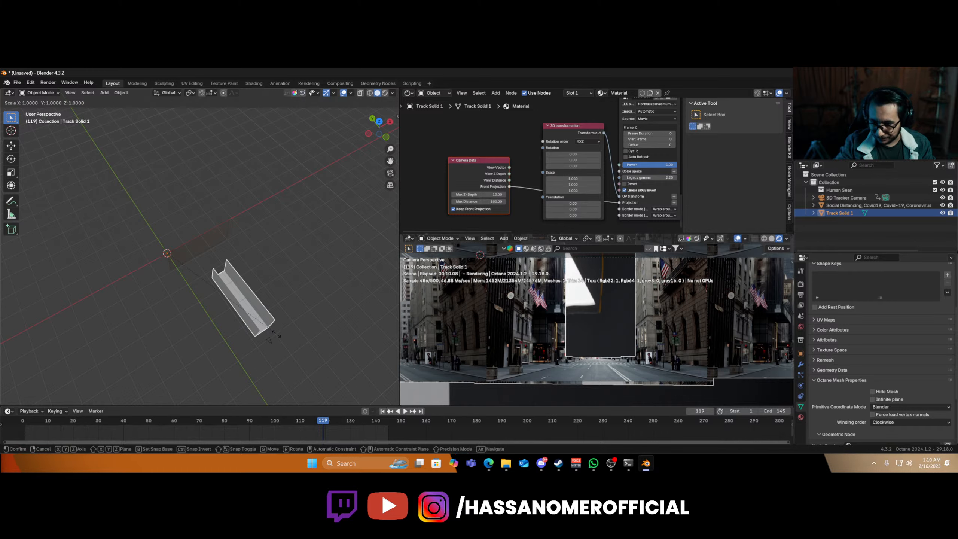
key(Escape)
right_click(242, 307)
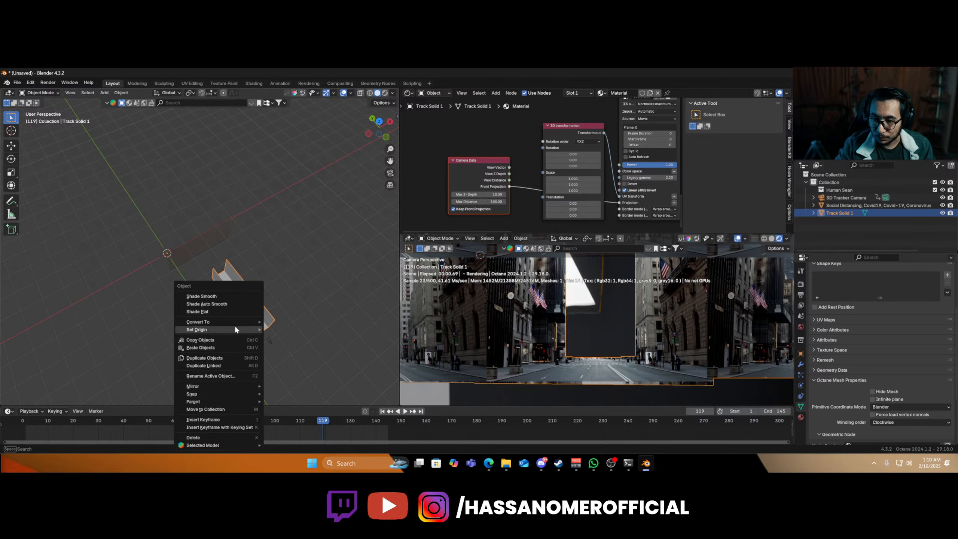
mouse_move(235, 327)
click(301, 350)
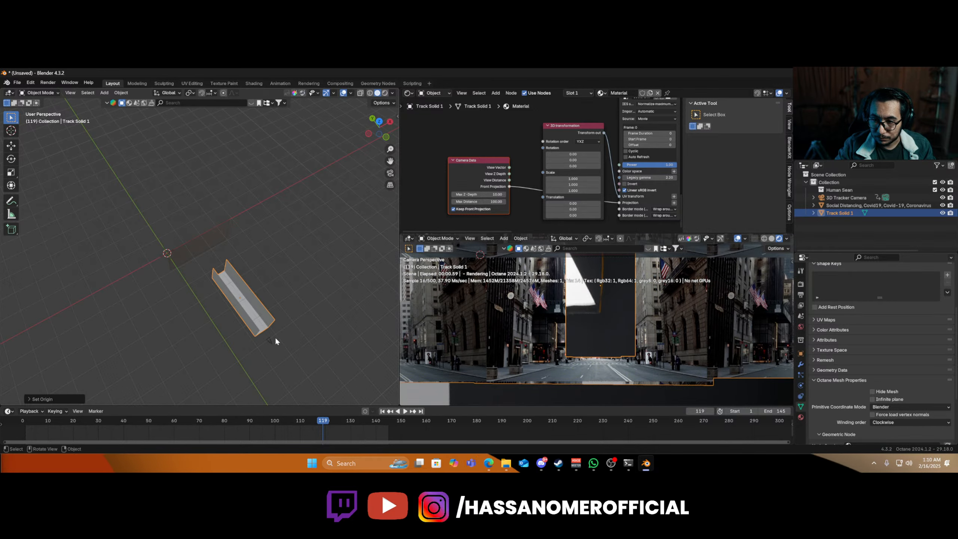
- Stretch Track Solid 1 along the Y axis to a Y scale of about 1.9
key(s)
key(y)
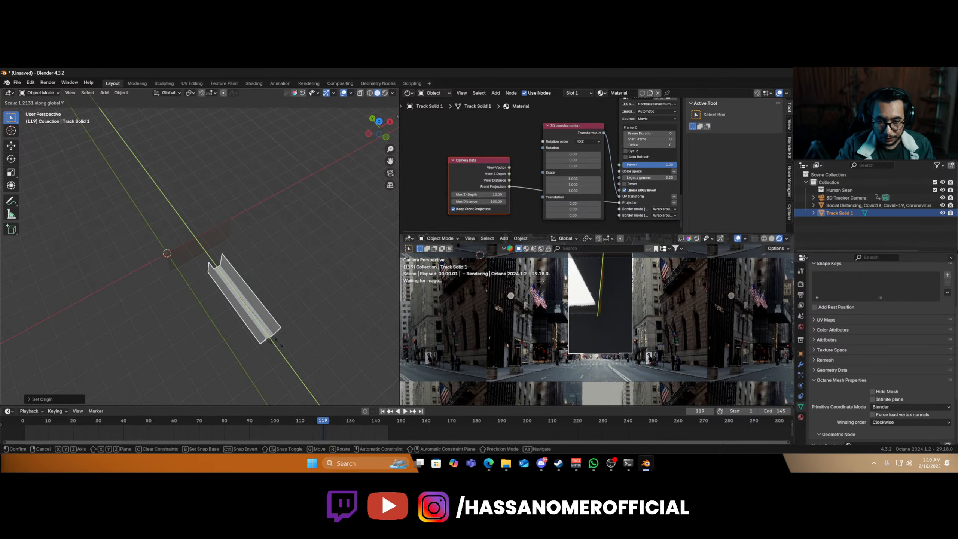
click(285, 378)
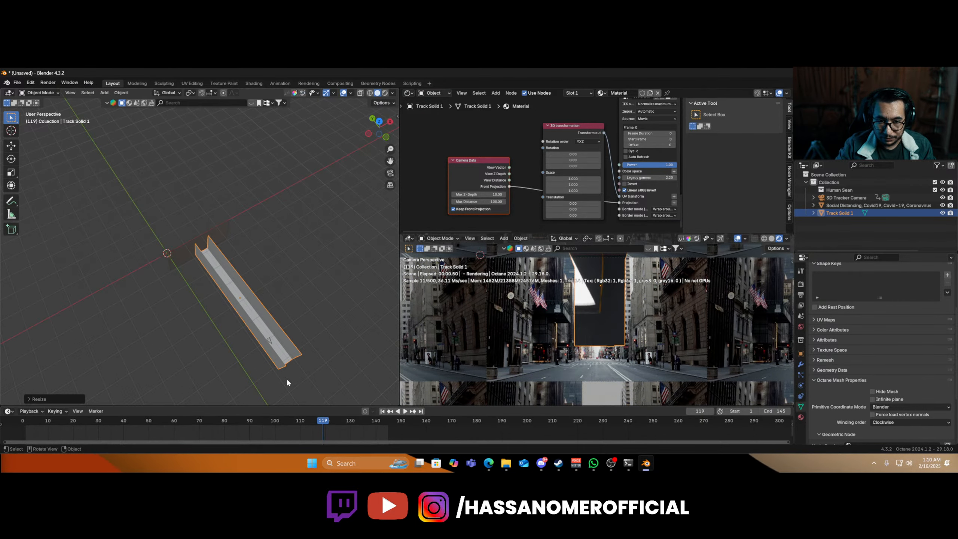
- Assign the existing projection material named Material to the tracked footage plane at the street's far end and review its object properties
click(201, 234)
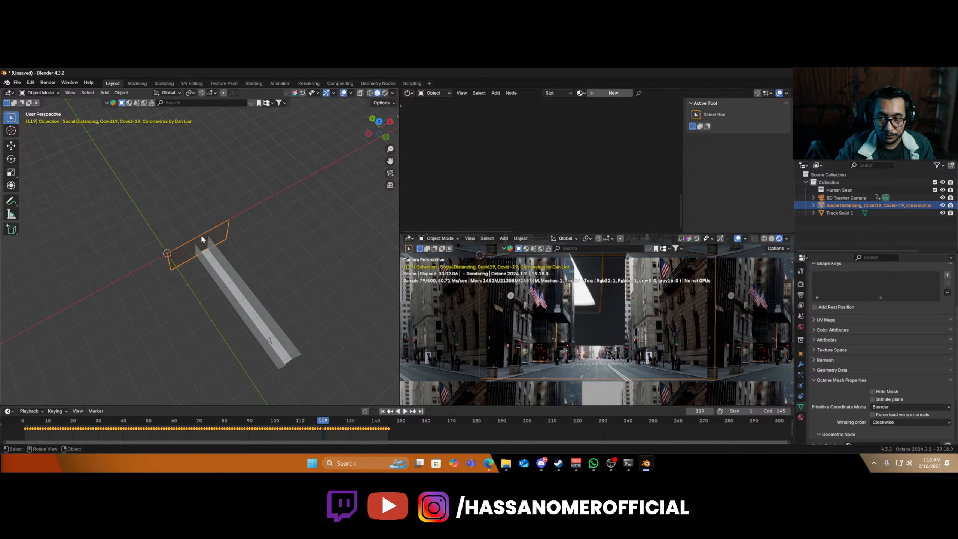
click(584, 93)
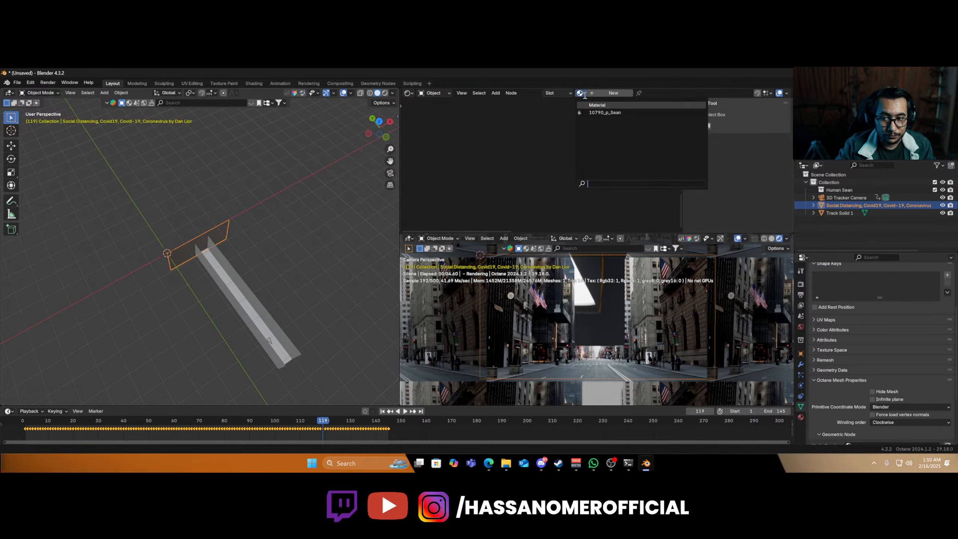
click(603, 113)
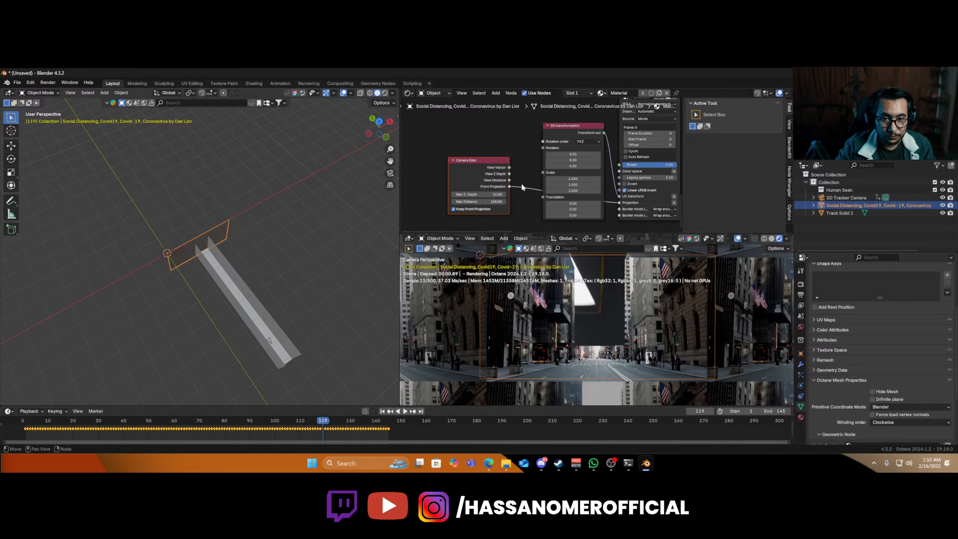
scroll(490, 182, down, 5)
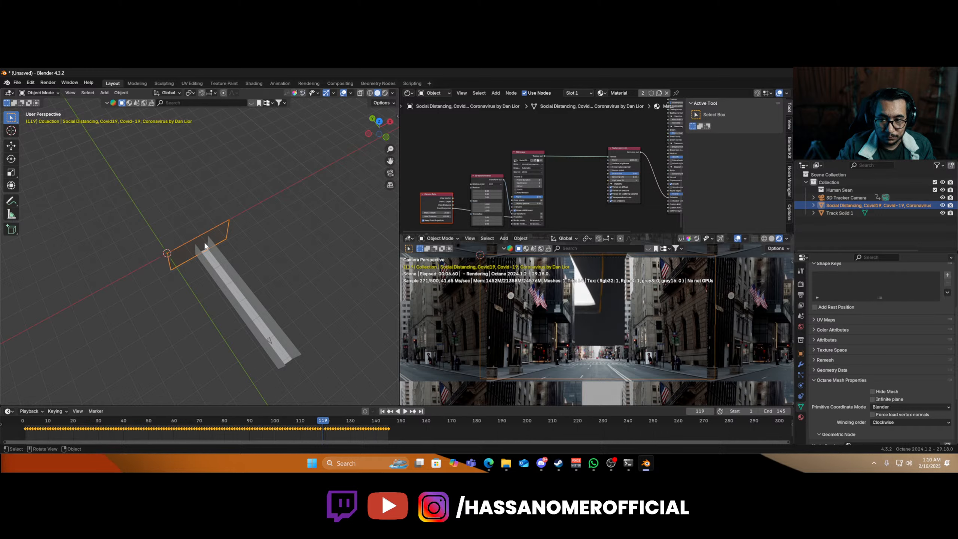
click(800, 353)
scroll(841, 379, up, 6)
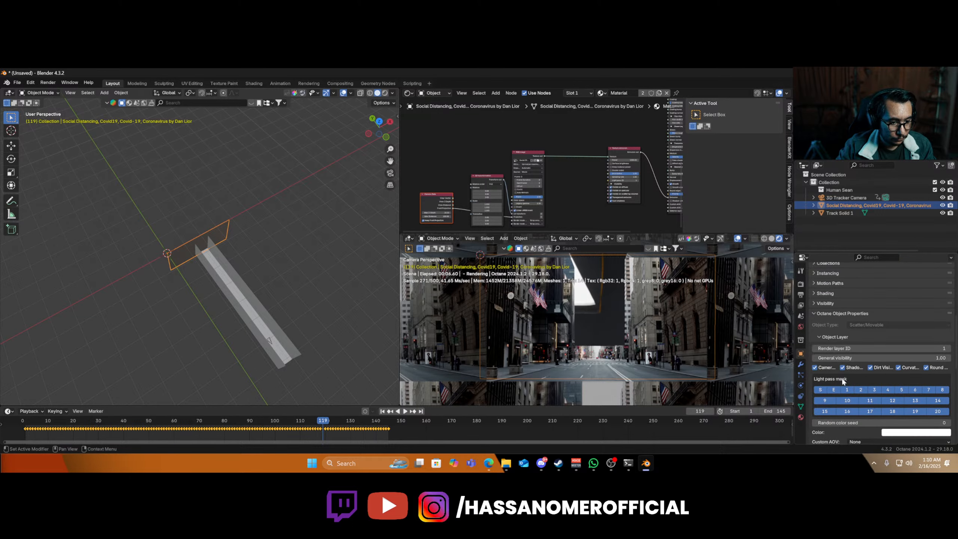
scroll(184, 271, up, 6)
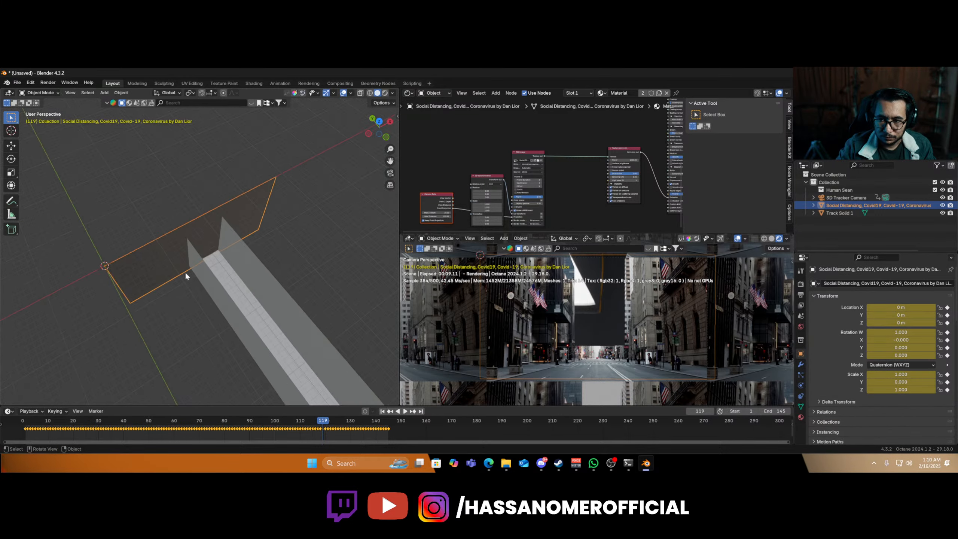
- Delete the tracked footage plane standing at the far end of the street
key(z)
click(762, 340)
click(692, 248)
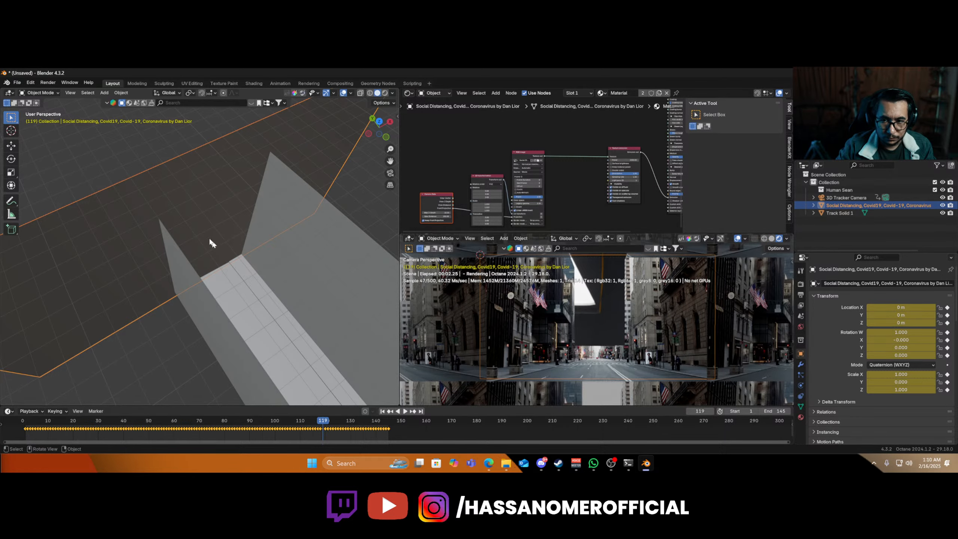
key(Delete)
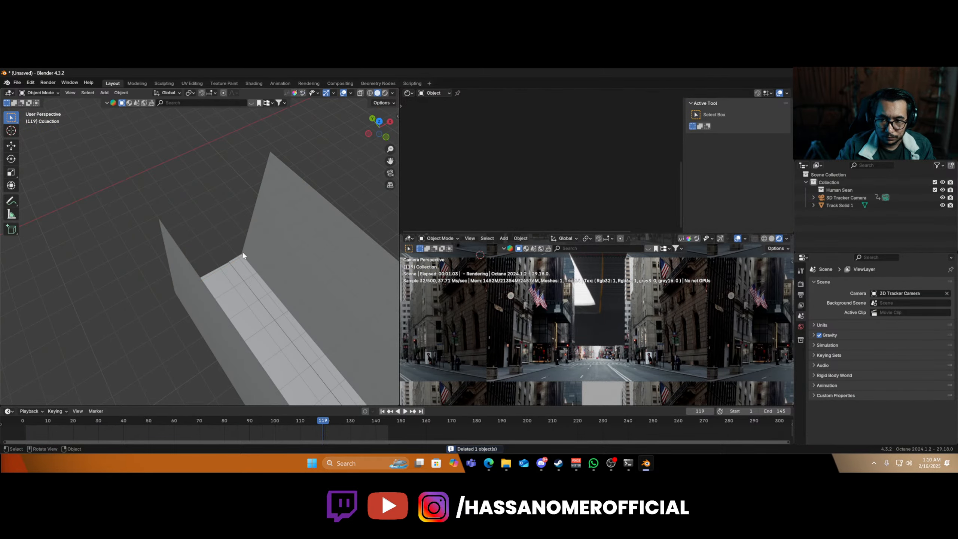
- Select the open boundary vertices of Track Solid 1 in Edit Mode, fill the street's far end with a face, and return to Object Mode
click(254, 288)
key(Tab)
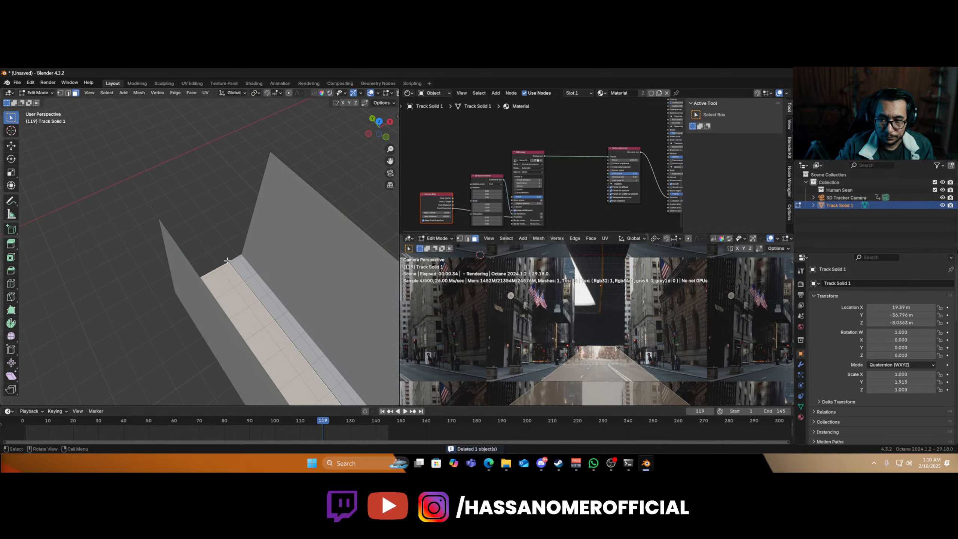
key(1)
key(a)
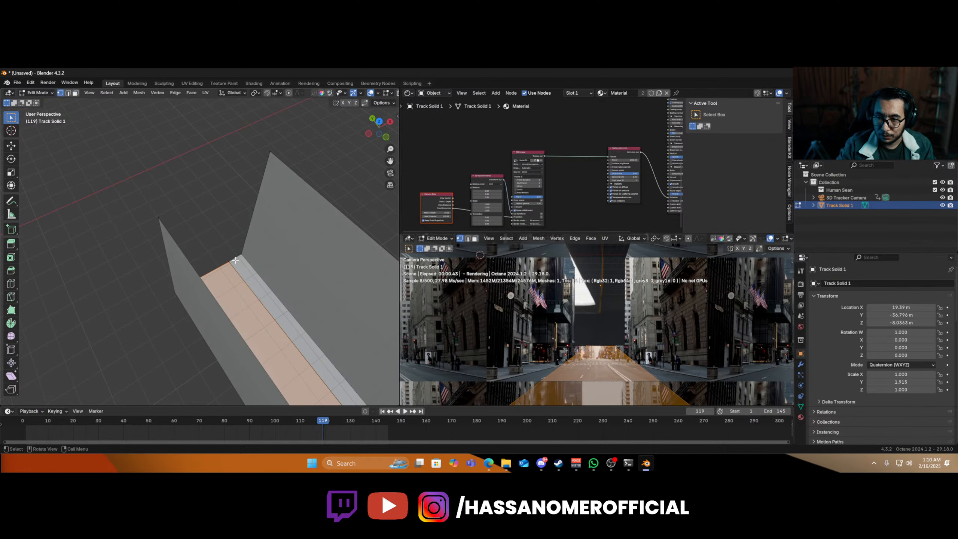
click(243, 249)
alt+click(243, 250)
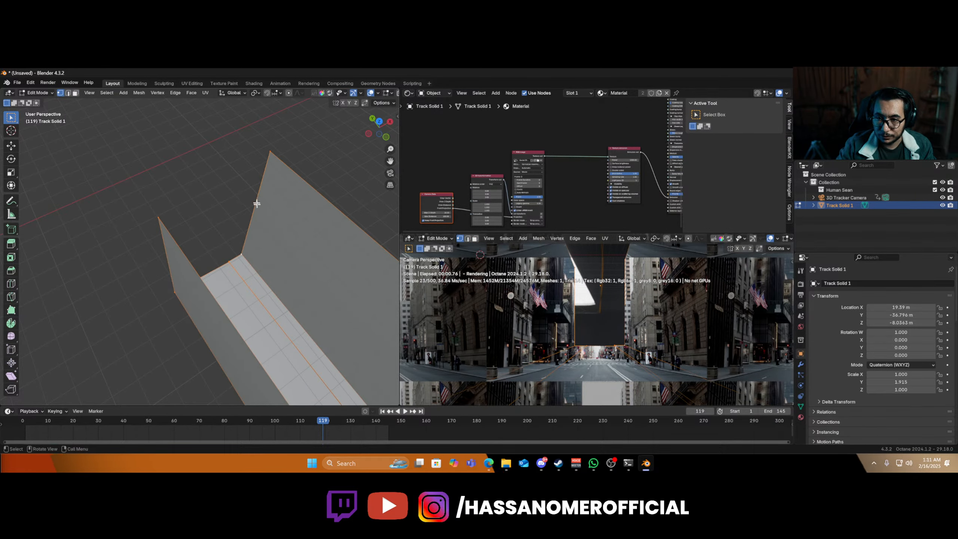
key(f)
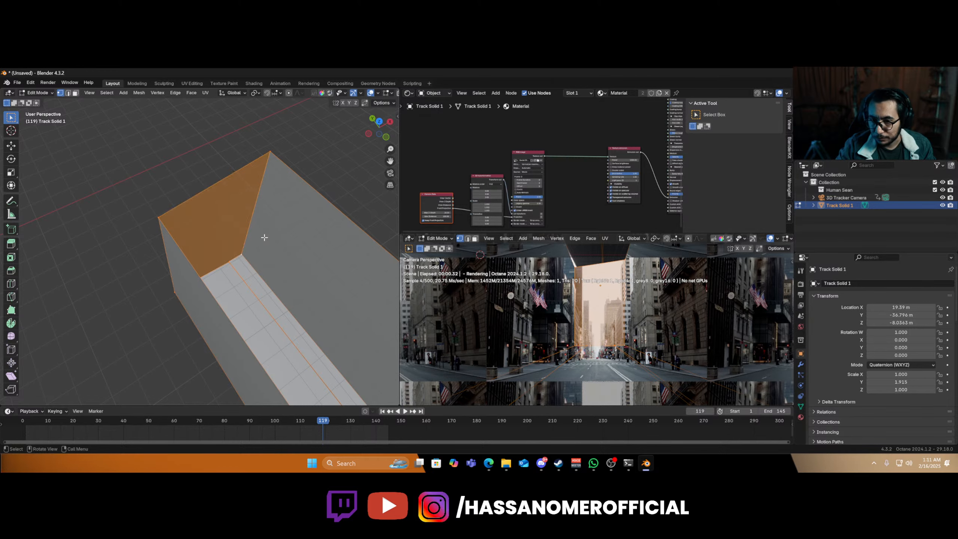
scroll(264, 237, down, 6)
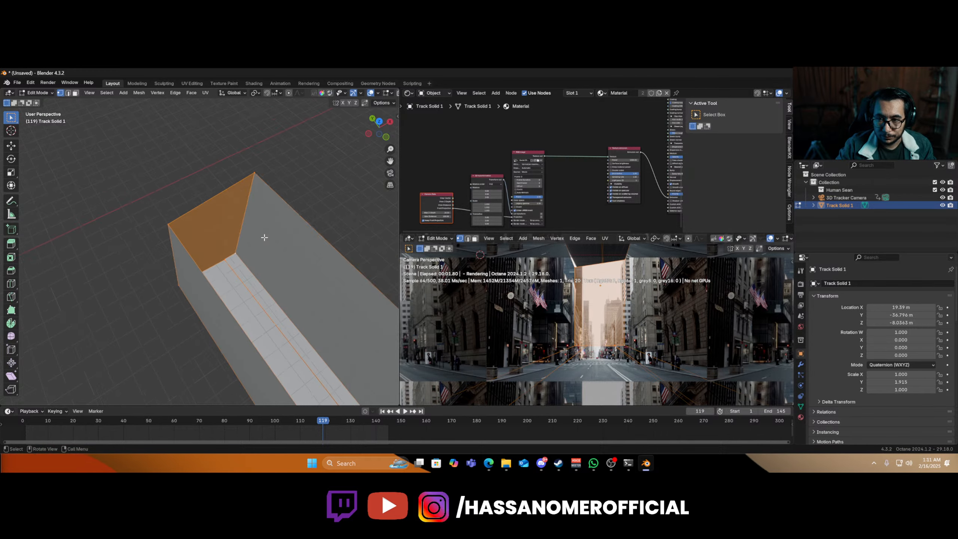
key(Tab)
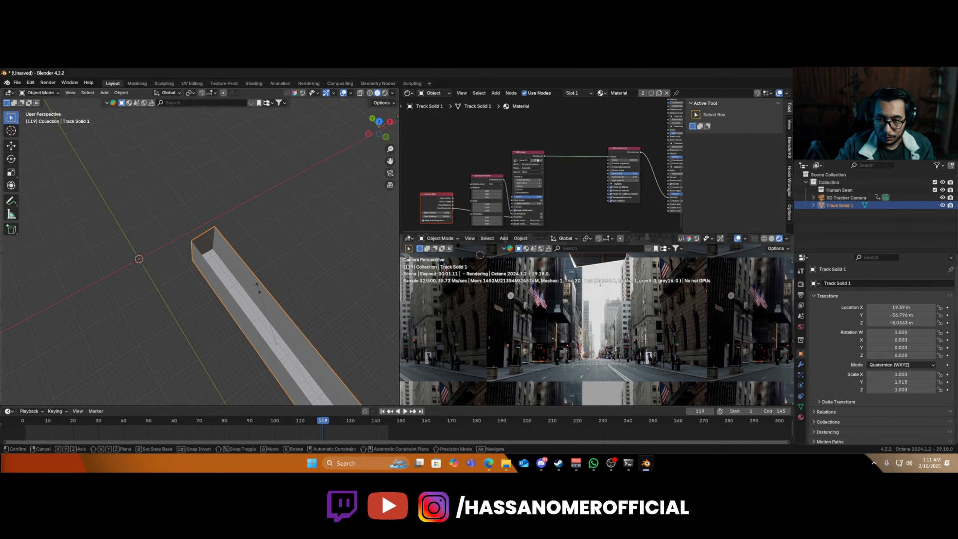
- Stretch Track Solid 1 along the Z axis to a Z scale of about 2.05 so the projected buildings fill the camera frame
key(s)
key(z)
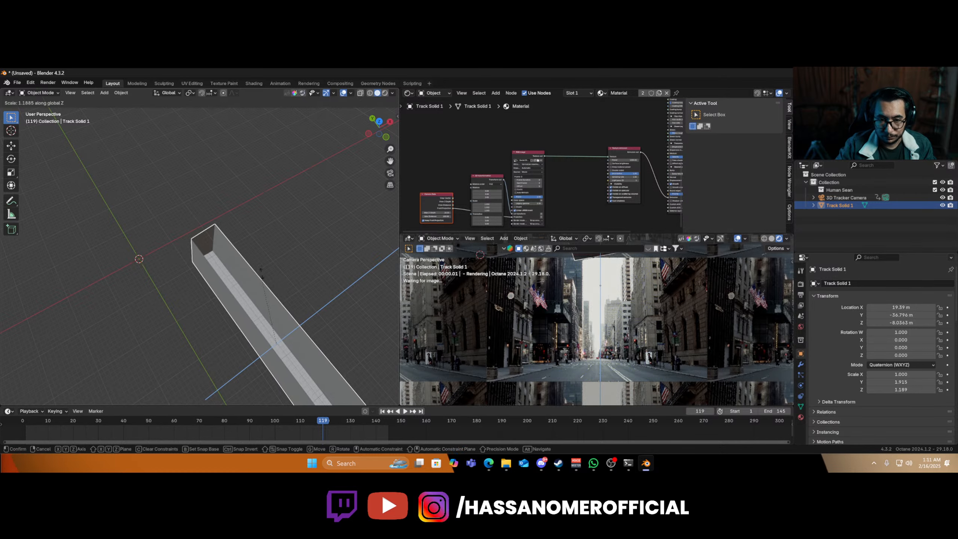
click(277, 224)
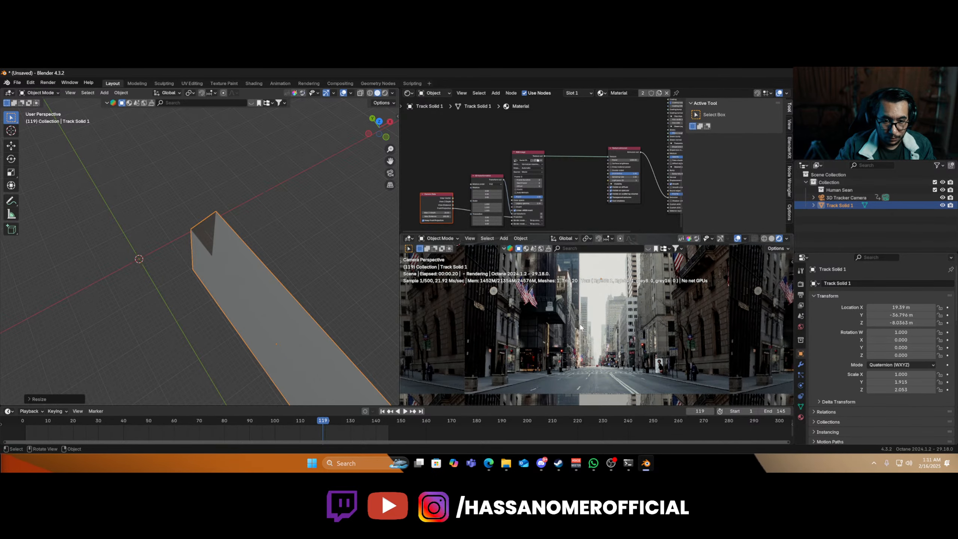
scroll(747, 328, up, 1)
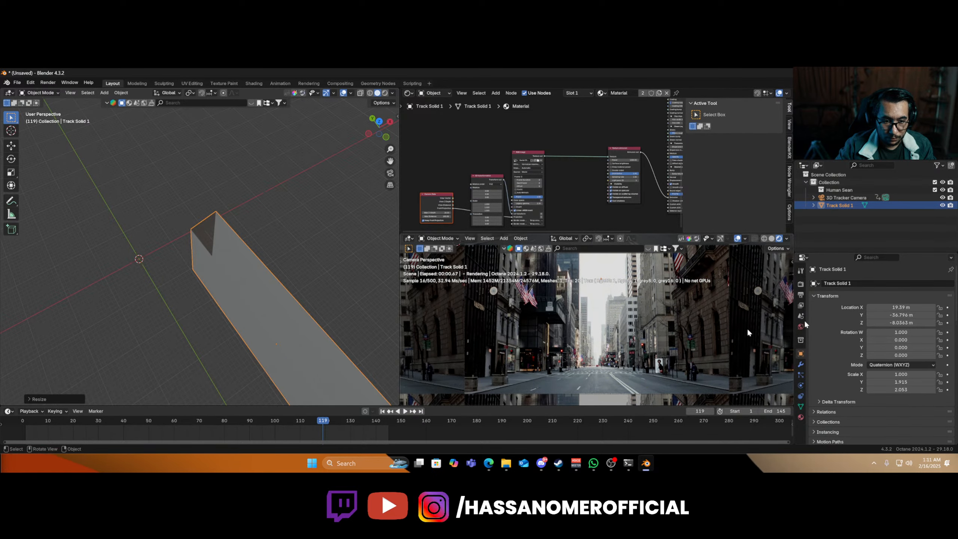
- Set the 3D Tracker Camera's passepartout to 1.000 to black out everything outside the frame
click(835, 197)
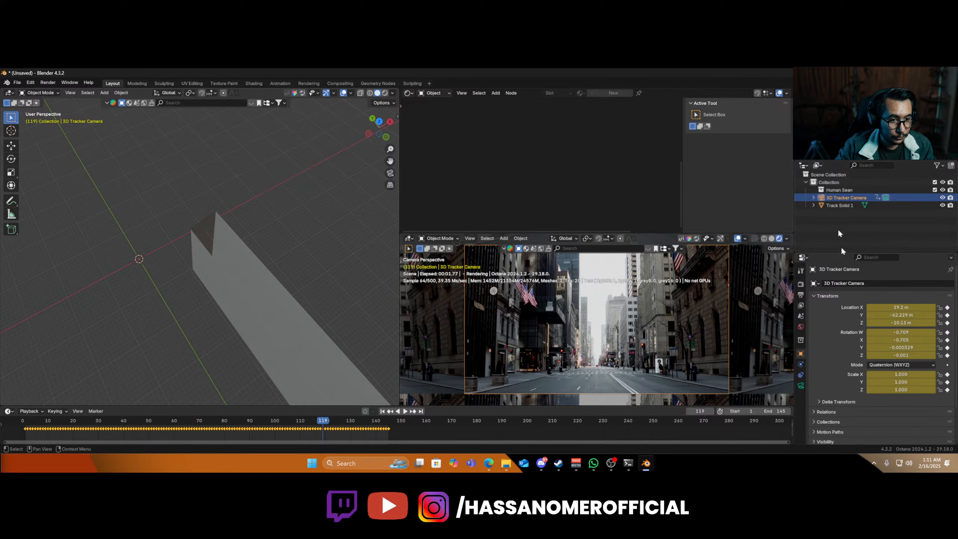
click(801, 385)
click(840, 368)
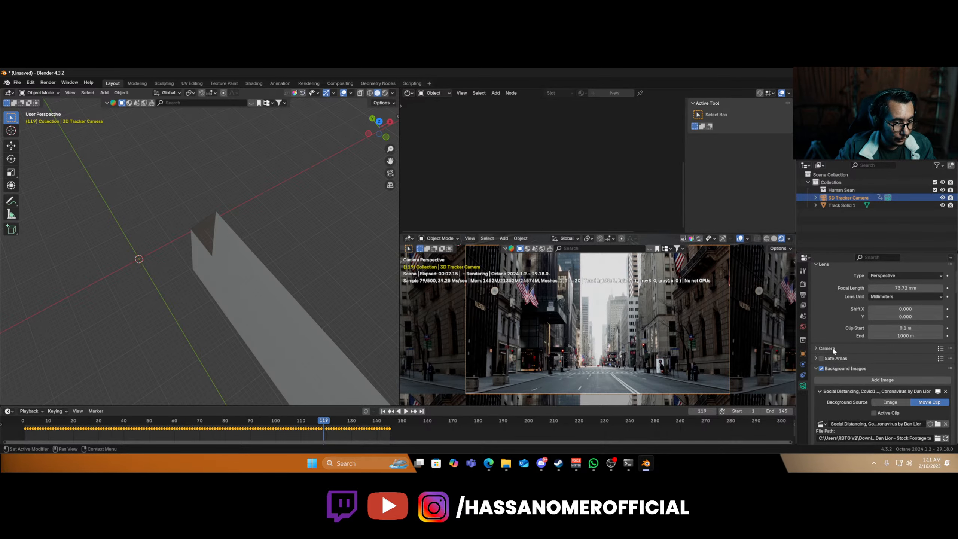
scroll(832, 347, down, 10)
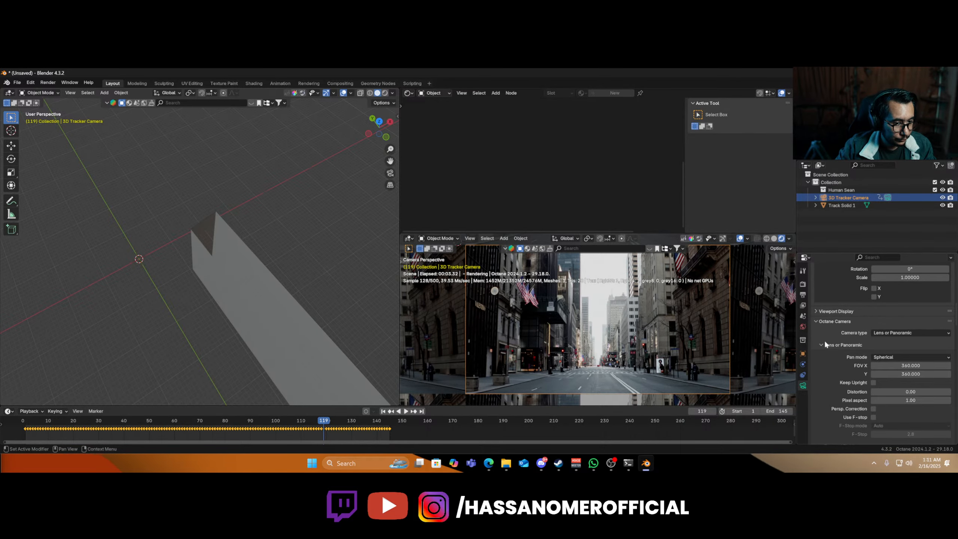
click(817, 312)
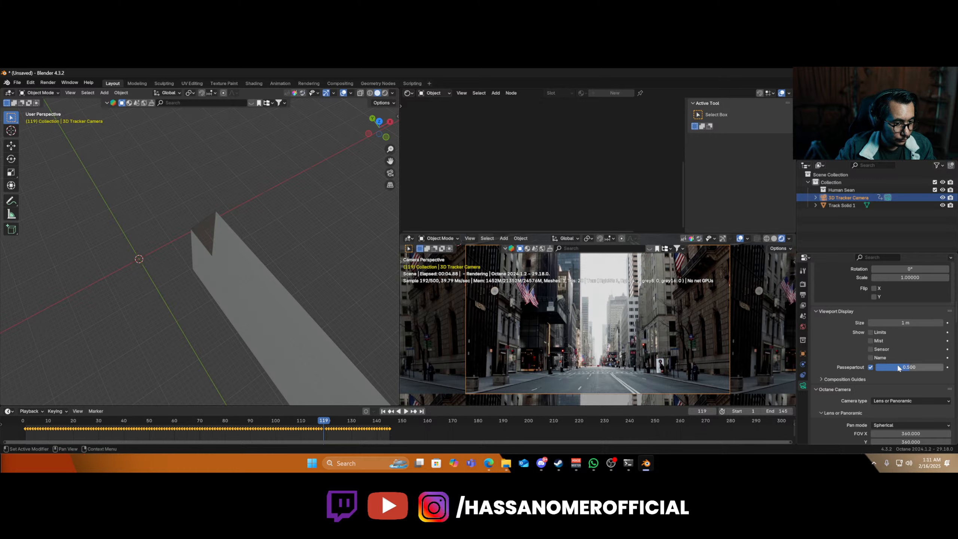
drag(897, 366, 932, 366)
- Save the scene as 01.blend in F:\Live\VFX and turn off the overlays in the rendered camera viewport
key(ctrl+s)
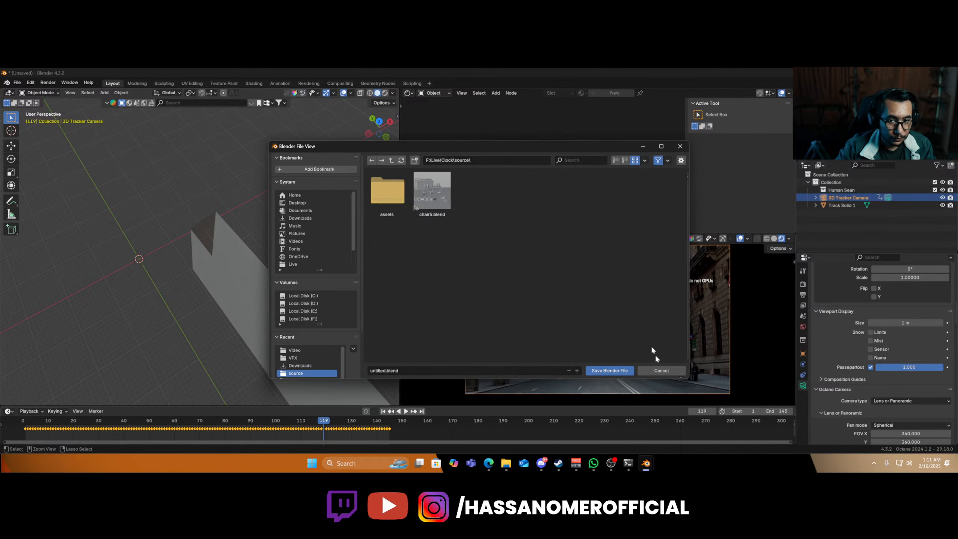
click(298, 357)
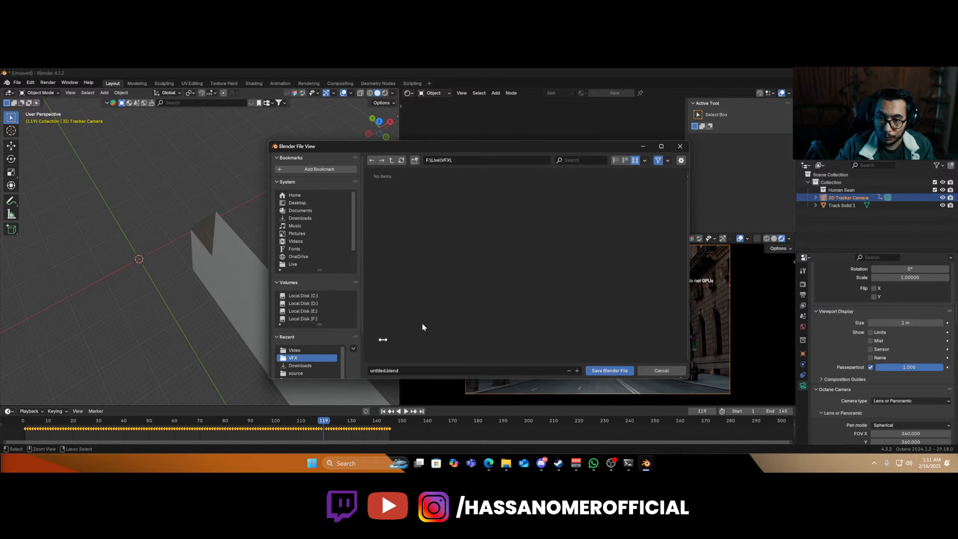
click(437, 372)
text(01)
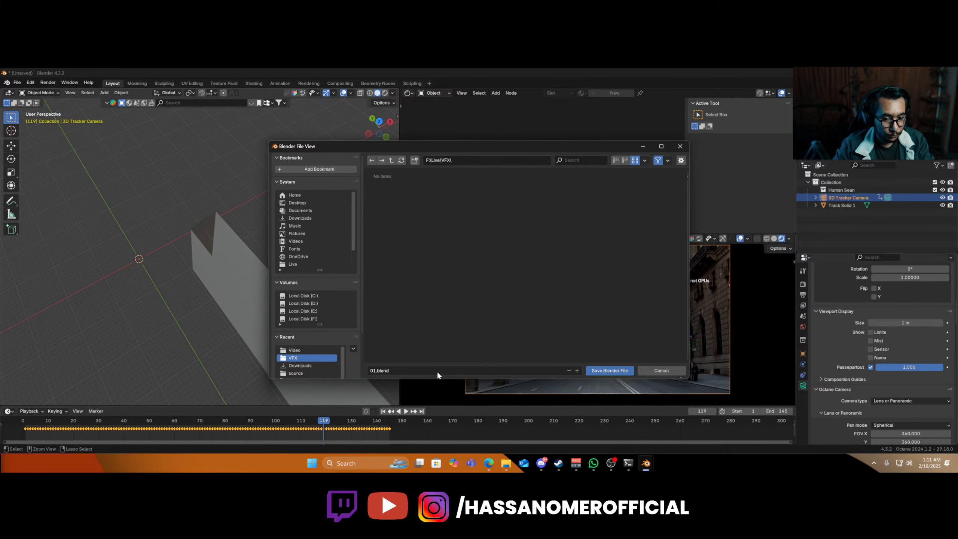
key(Return)
click(739, 238)
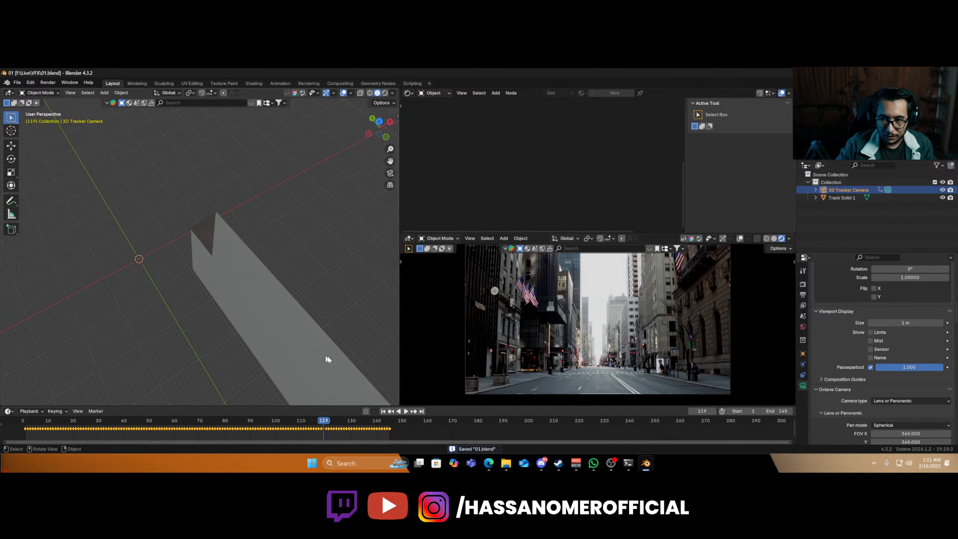
- Add a cube inside the street geometry and raise it along Z until it sits on the road surface
middle_drag(328, 359, 225, 270)
scroll(224, 337, down, 2)
scroll(216, 335, up, 2)
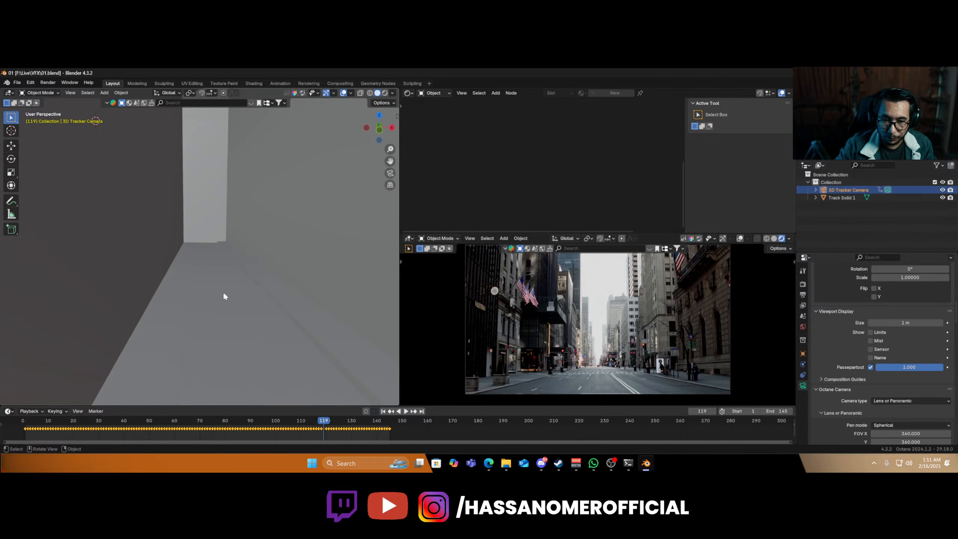
key(shift+a)
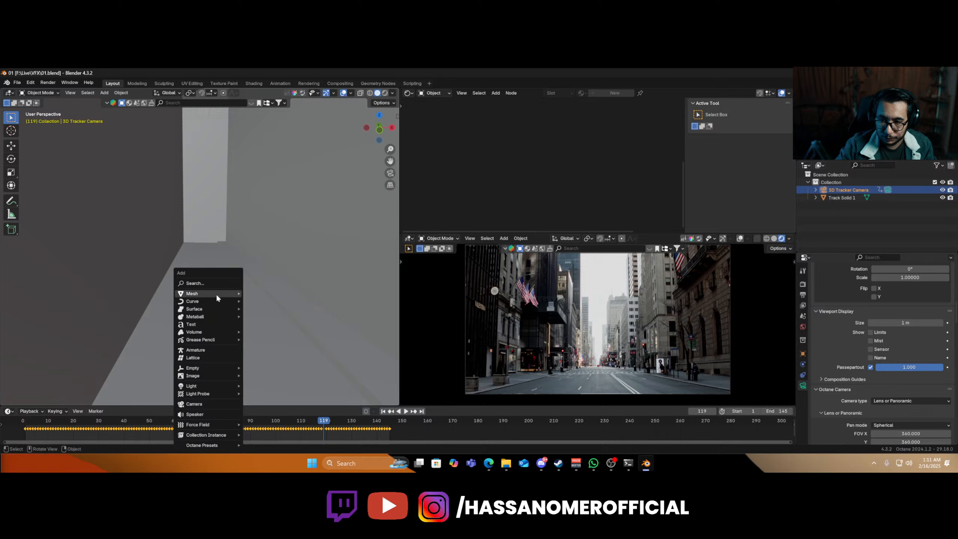
mouse_move(226, 294)
click(261, 302)
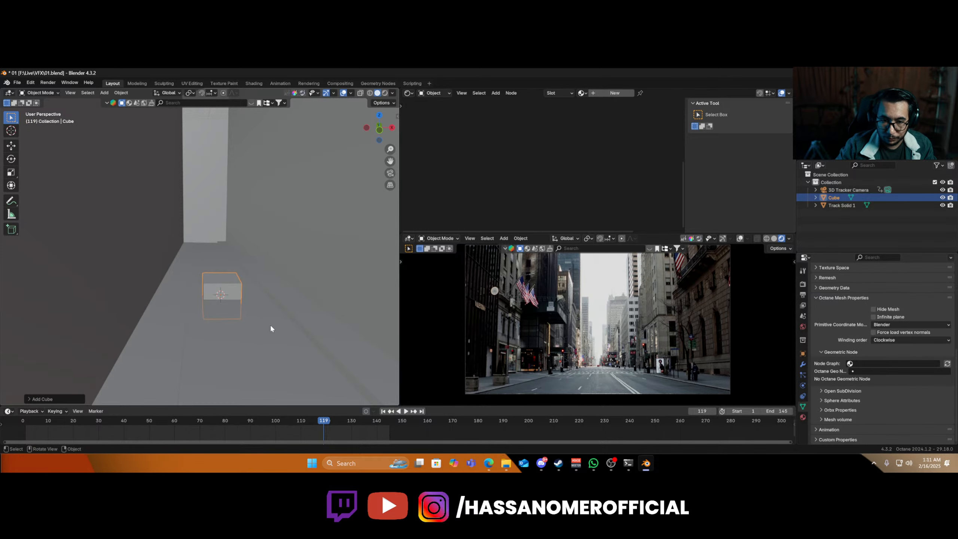
key(g)
key(z)
click(264, 306)
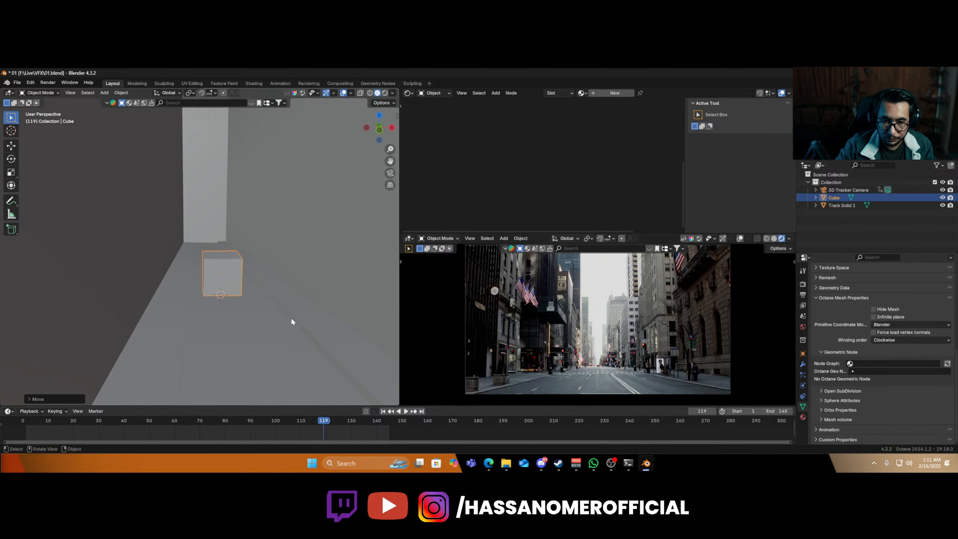
- Create a new material for the cube and orbit the rendered view out of the camera to inspect the street geometry
click(614, 93)
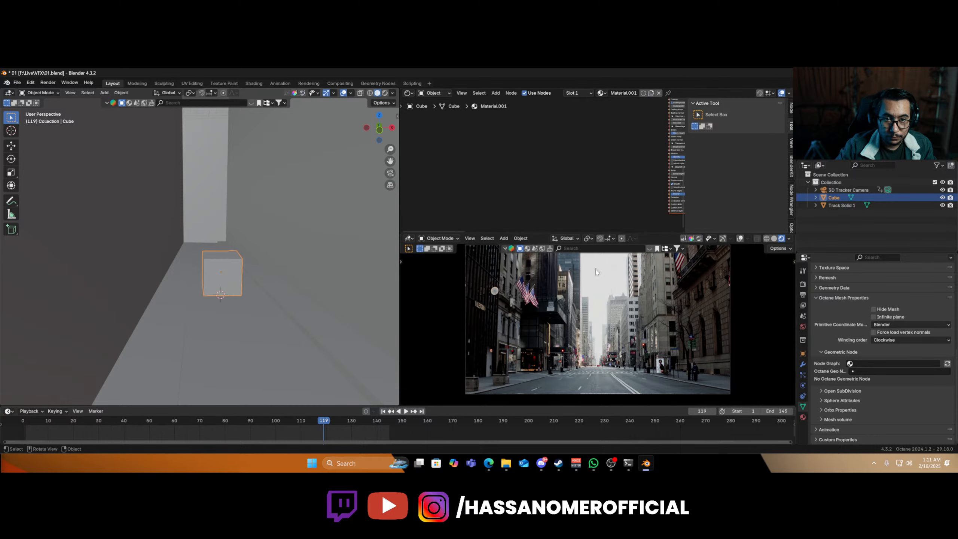
scroll(596, 272, up, 3)
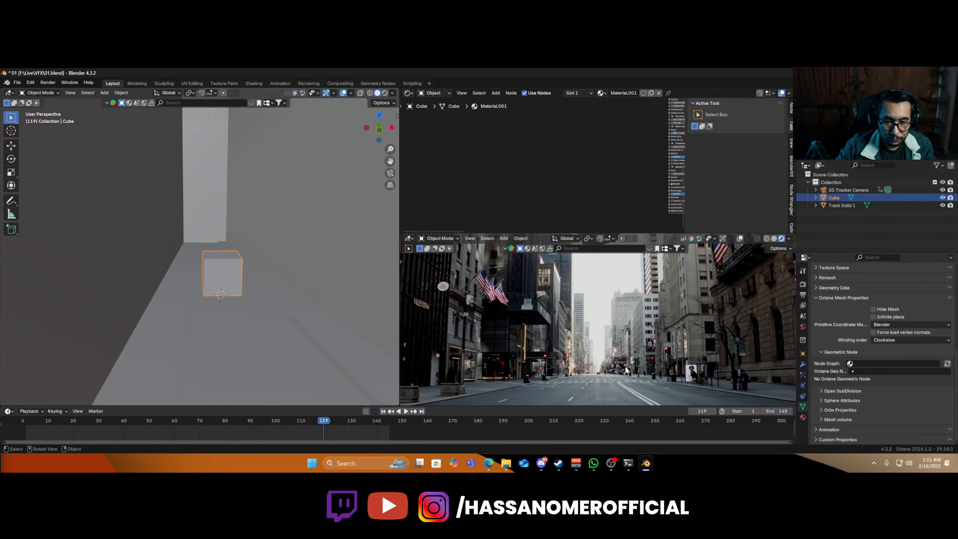
middle_drag(625, 370, 594, 335)
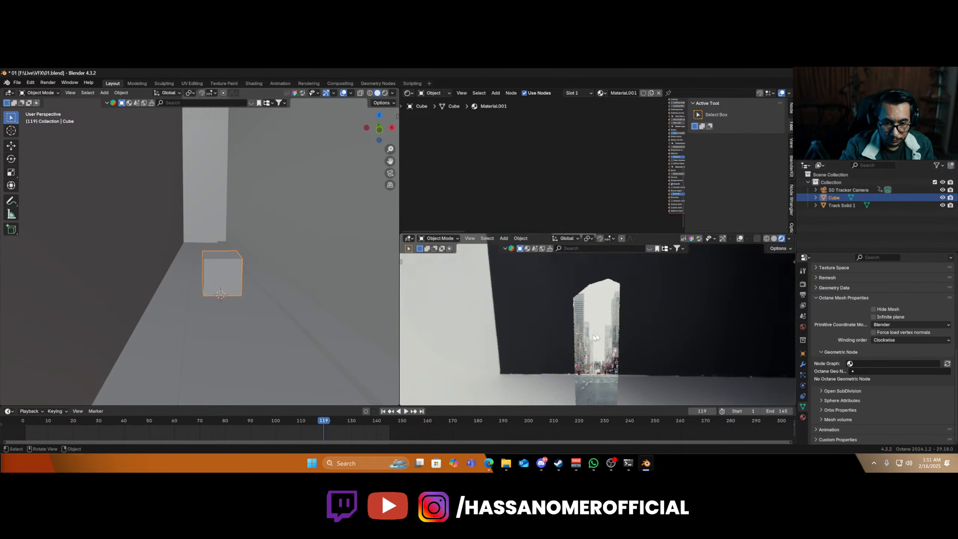
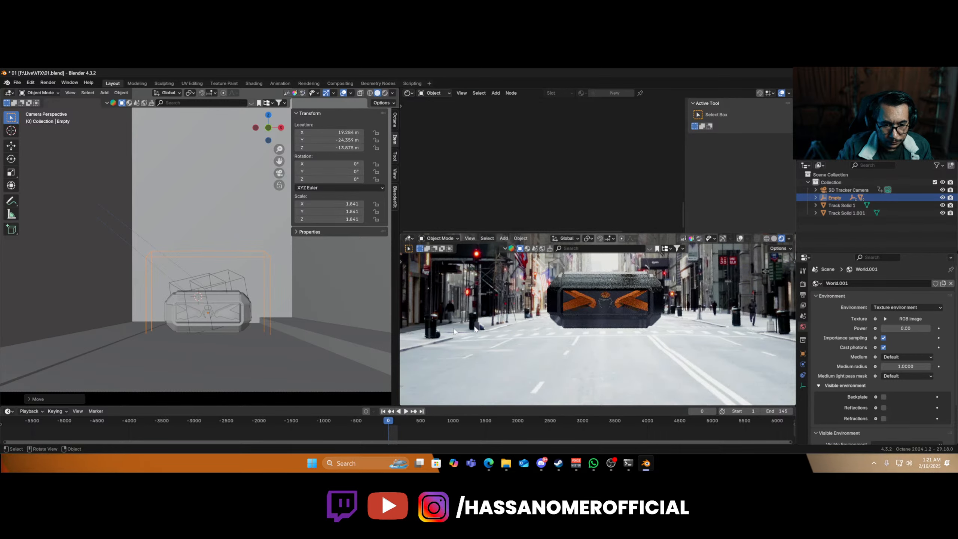
- Select Track Solid 1 and set the Texture emission power in its Emission material to 100
click(342, 303)
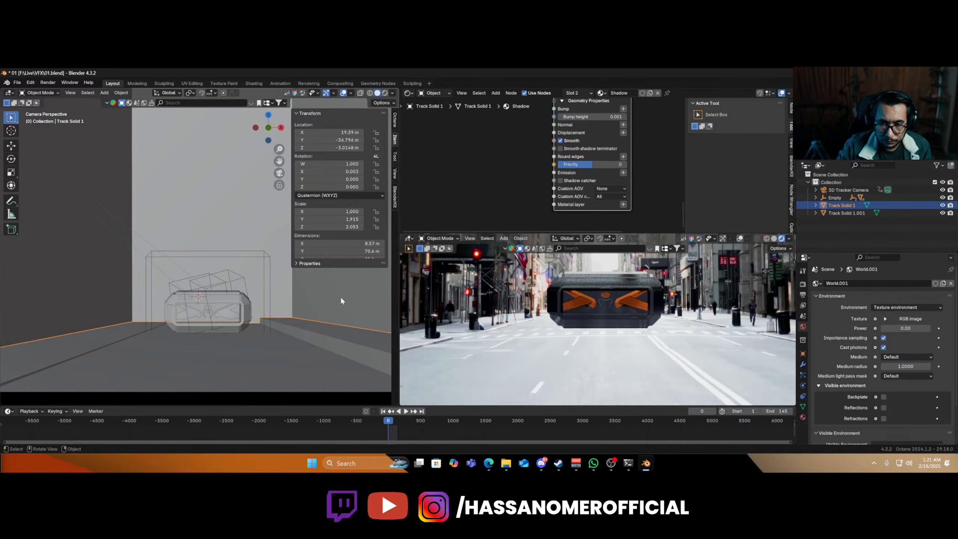
scroll(647, 173, down, 2)
scroll(641, 174, down, 5)
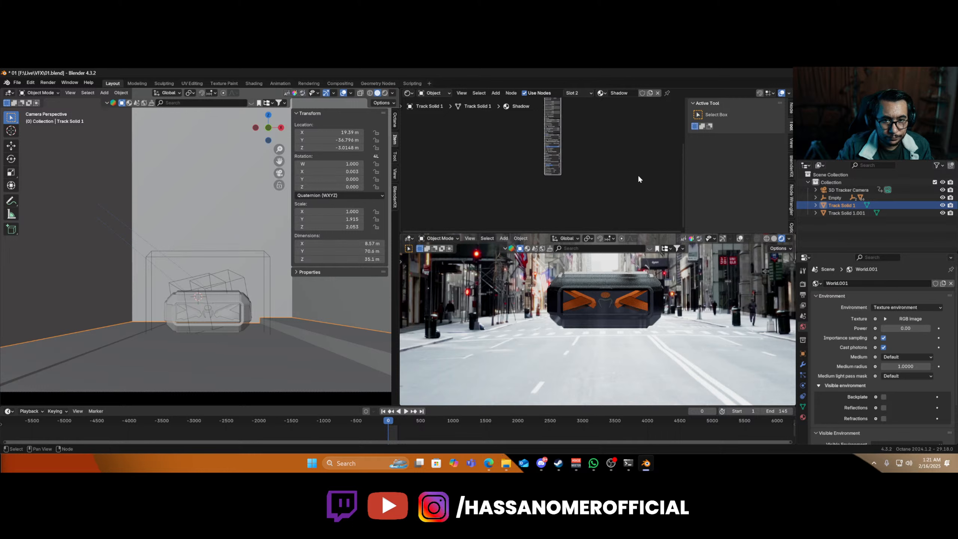
click(802, 417)
click(842, 285)
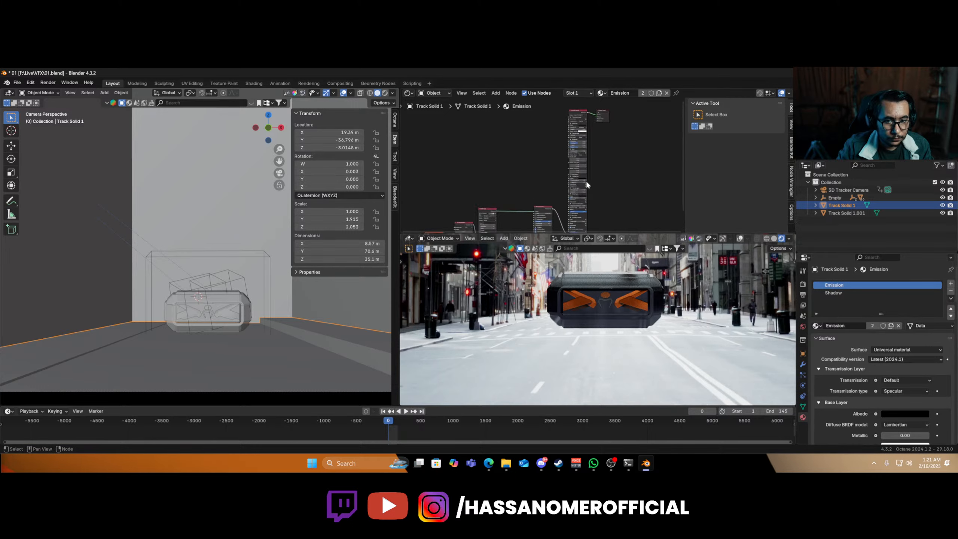
scroll(539, 192, up, 5)
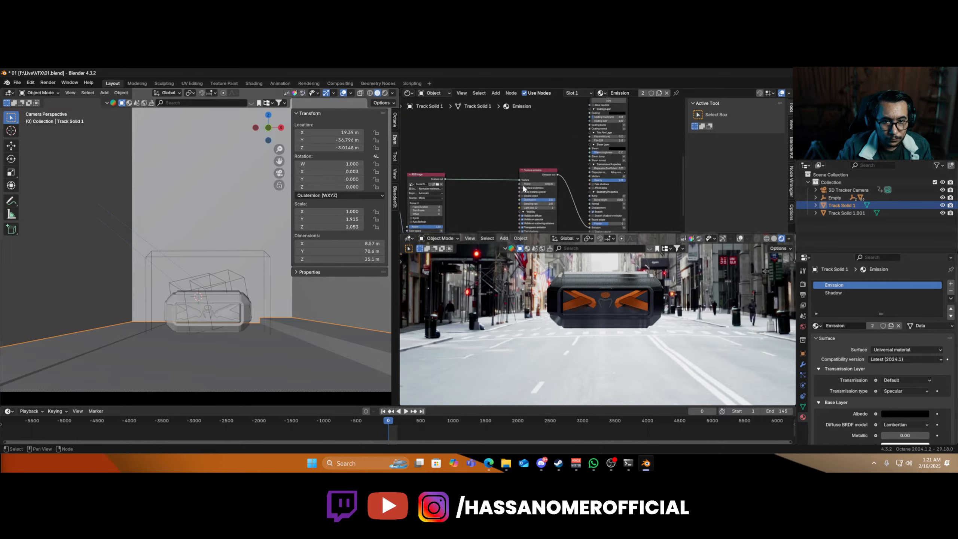
scroll(523, 189, up, 4)
click(534, 206)
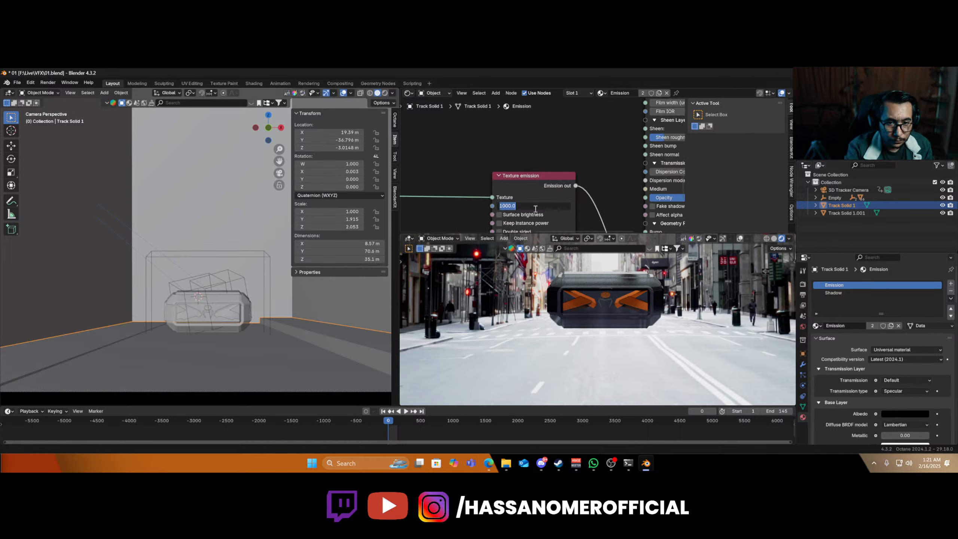
text(100)
key(Return)
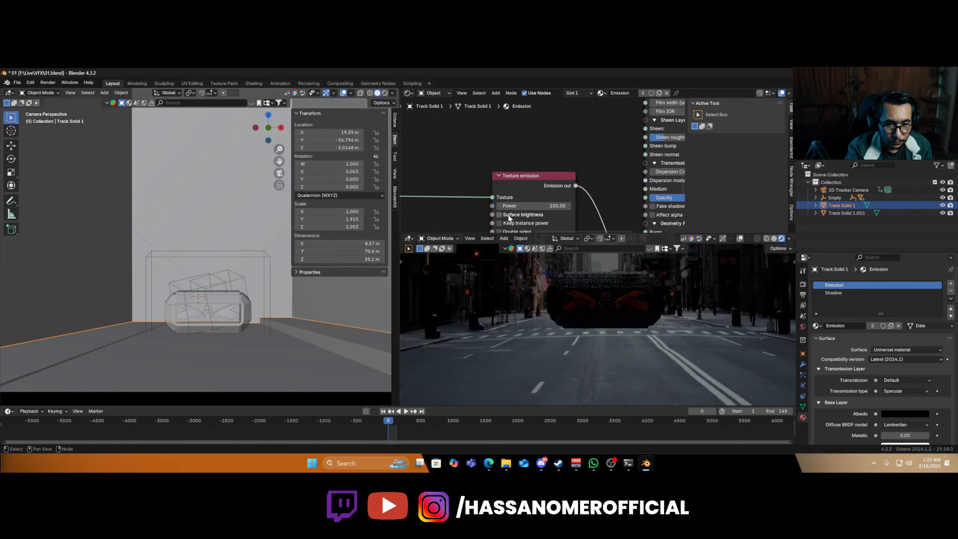
- Check the Octane imager and tone mapping settings for the viewport
click(509, 215)
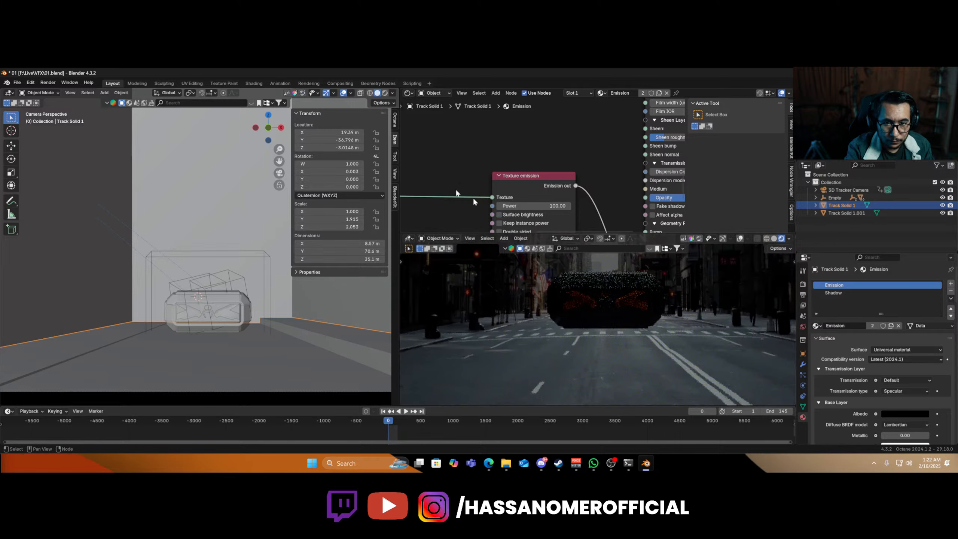
click(394, 121)
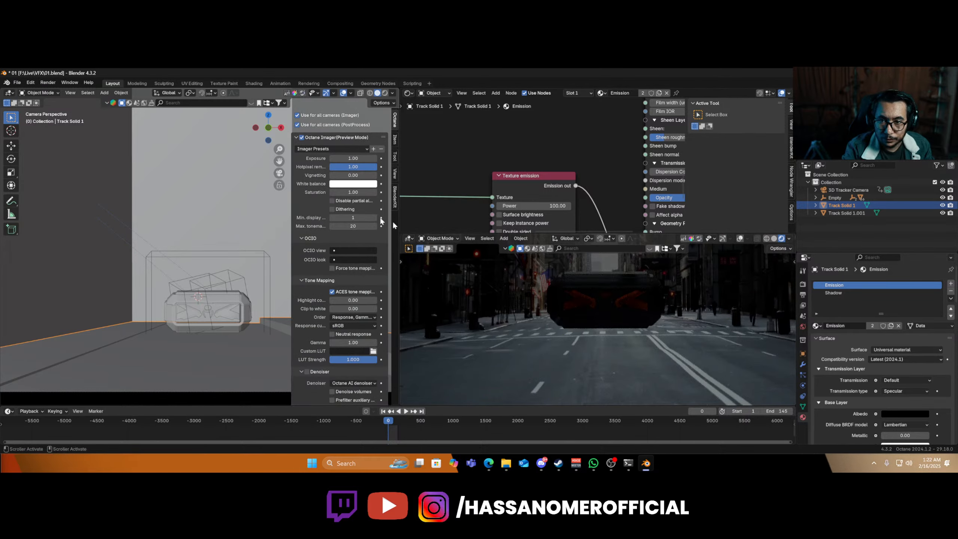
- Enable Surface brightness on the Texture emission node and set its power to 10
middle_drag(475, 213, 490, 175)
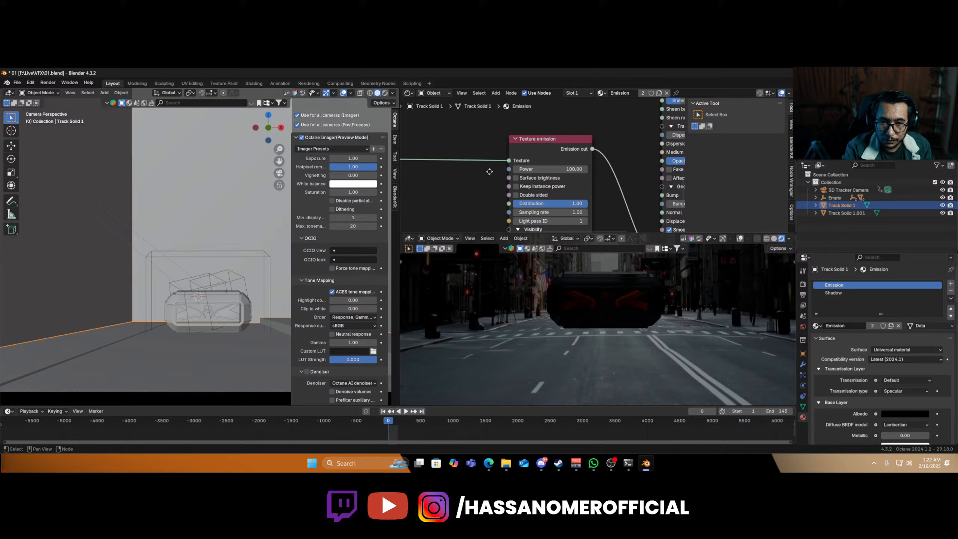
click(516, 178)
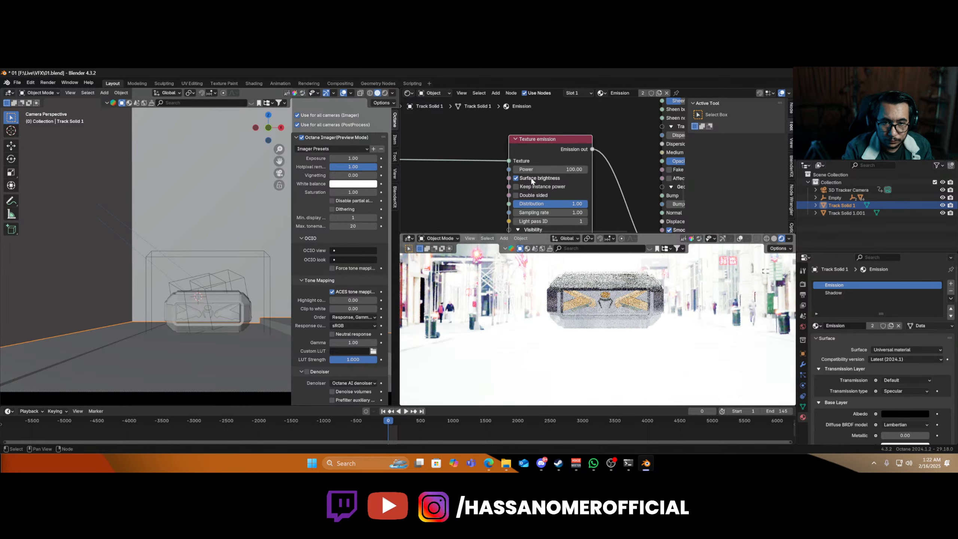
click(554, 172)
text(10)
key(Return)
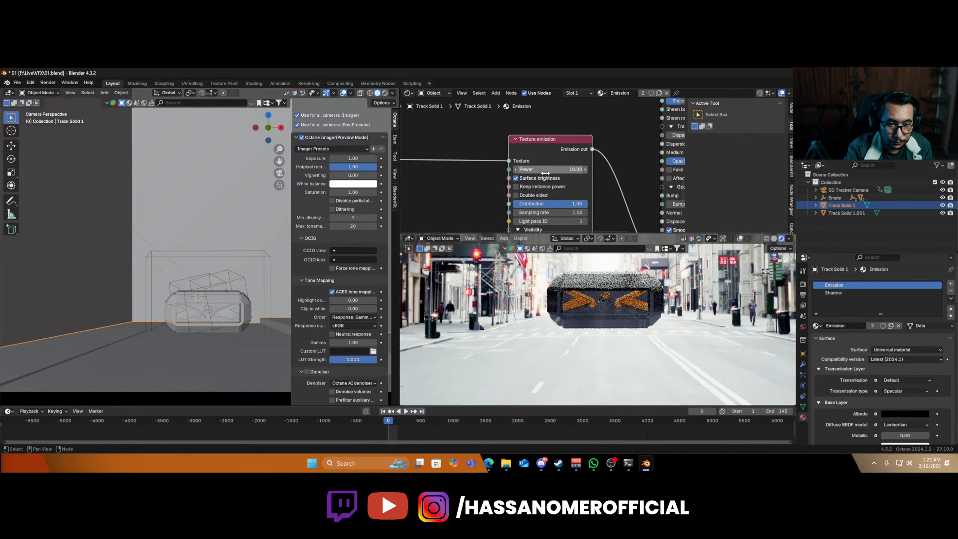
- Open the Texture emission node's power value for editing
click(545, 170)
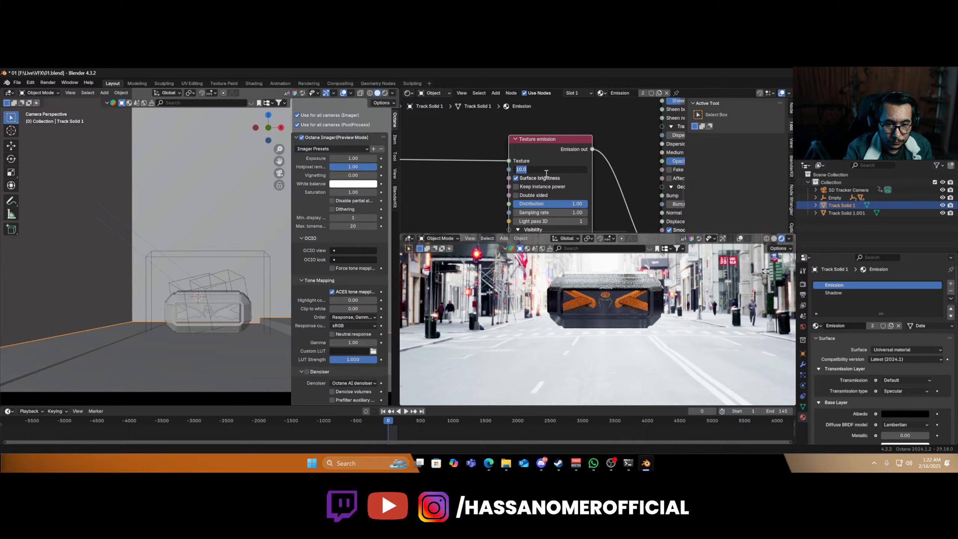
- Set the Power of the Texture emission node in the Emission material to 10
text(20)
key(Return)
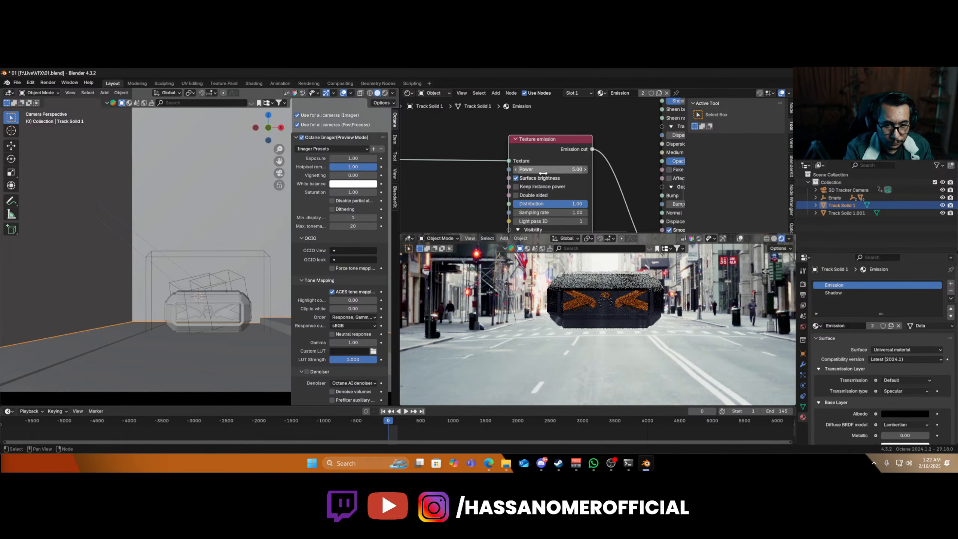
click(542, 173)
text(10)
key(Return)
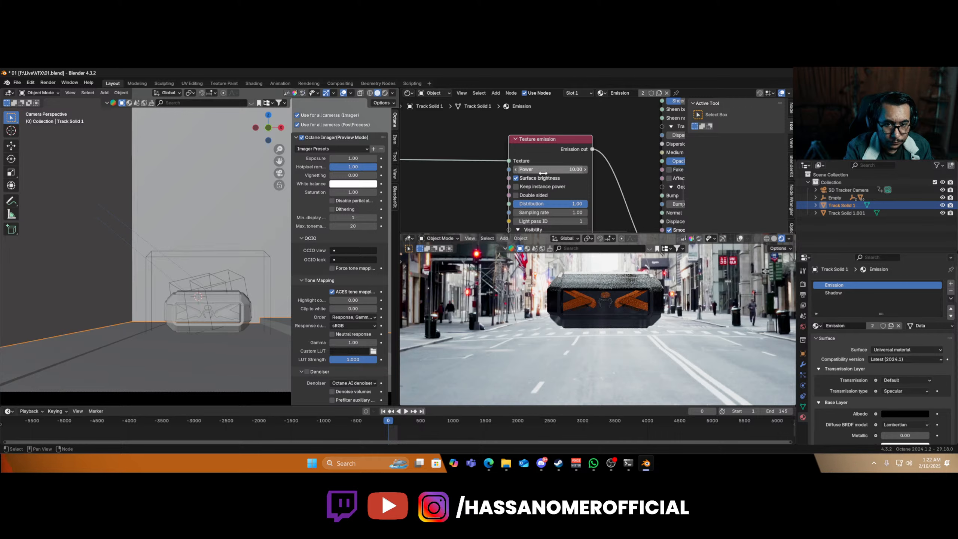
- Switch the render preview to solid shading and turn off camera visibility for Track Solid 1 in its Octane object layer settings
scroll(558, 338, down, 4)
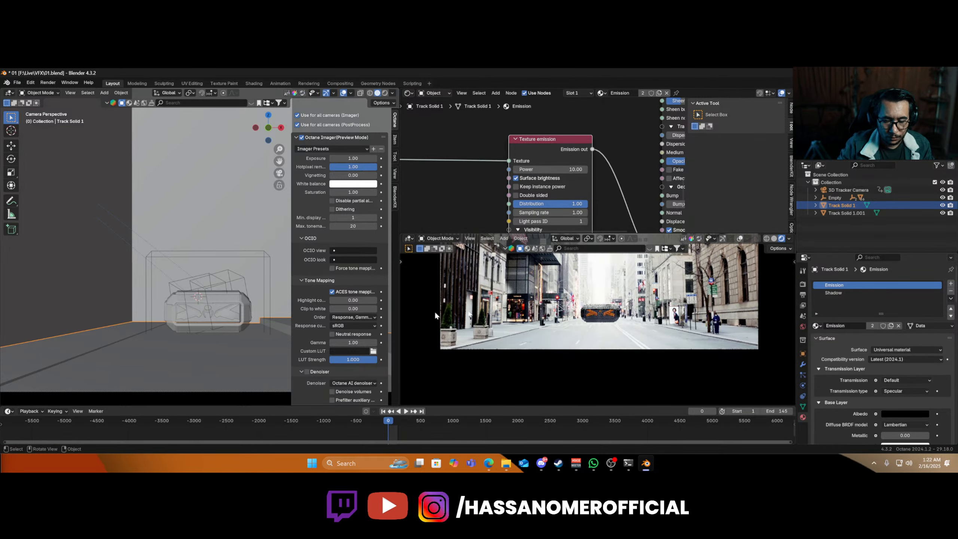
shift+middle_drag(587, 312, 586, 355)
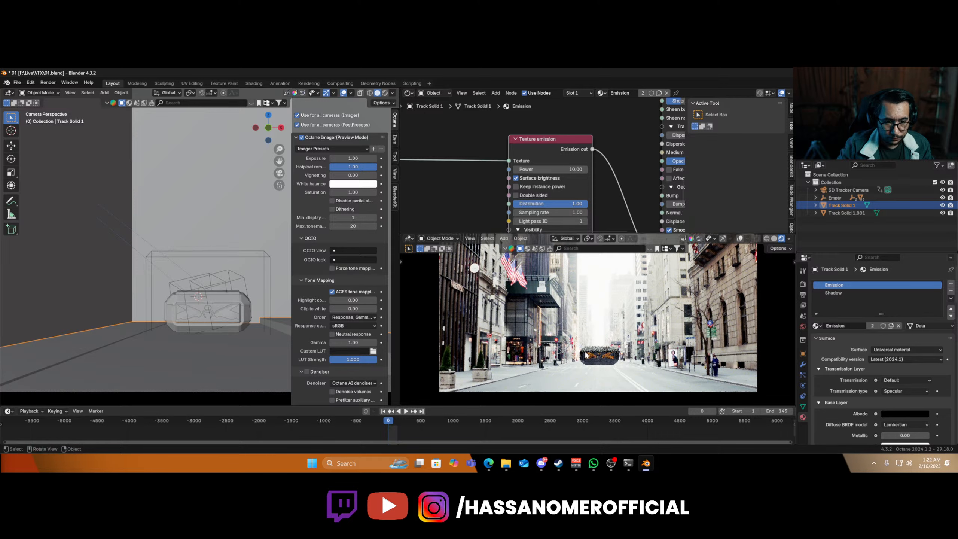
key(z)
click(674, 347)
scroll(229, 260, down, 6)
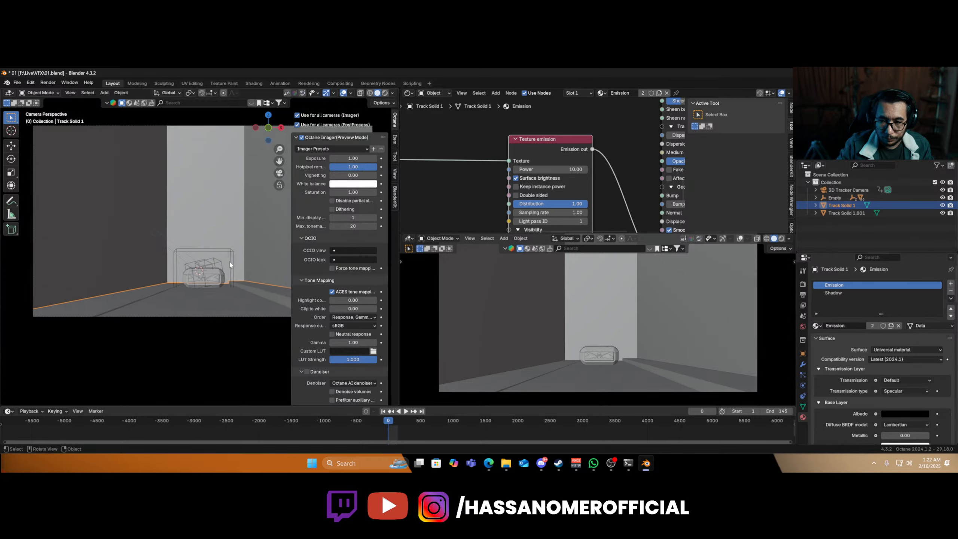
shift+middle_drag(209, 268, 155, 323)
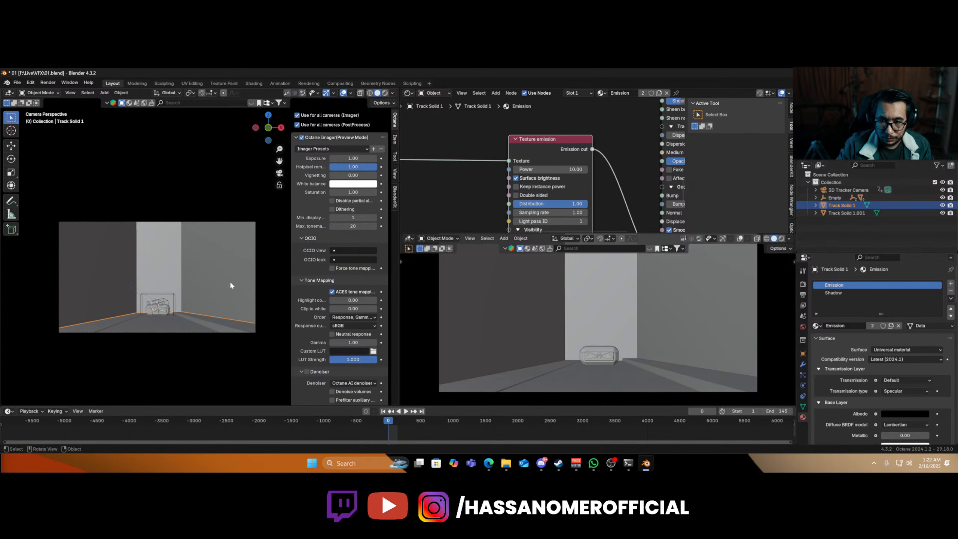
click(803, 353)
scroll(855, 394, down, 8)
click(826, 399)
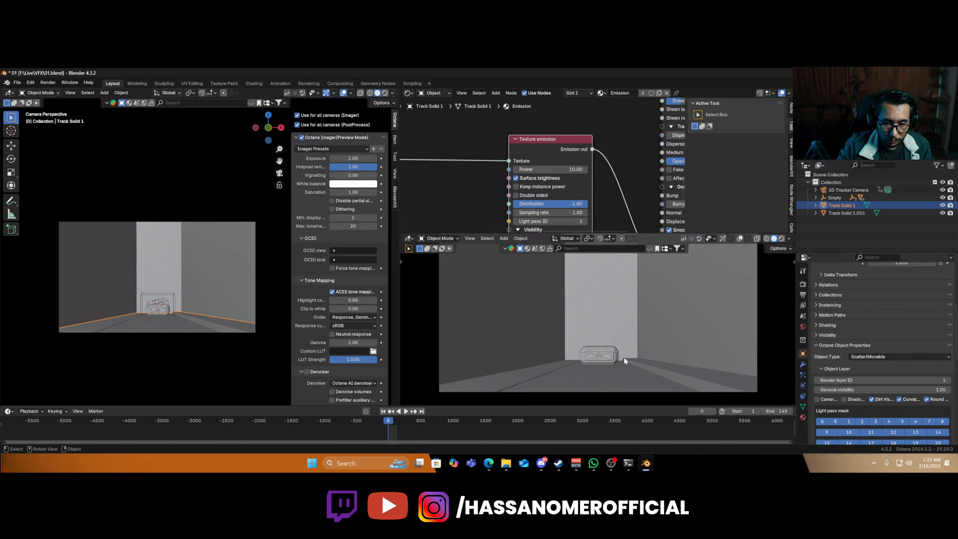
- Show the camera preview in rendered shading and assign the Shadow material to the floor plane Track Solid 1.001
key(z)
click(611, 321)
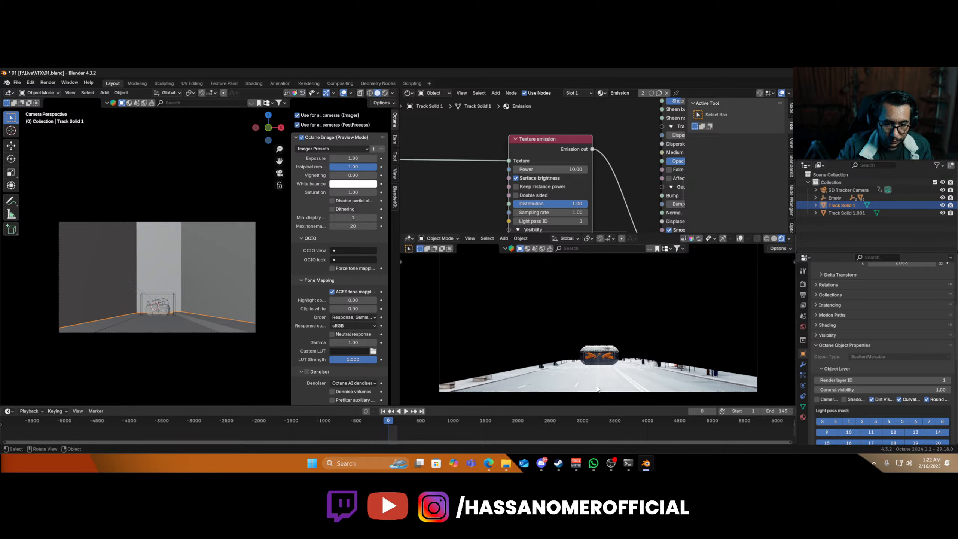
click(596, 389)
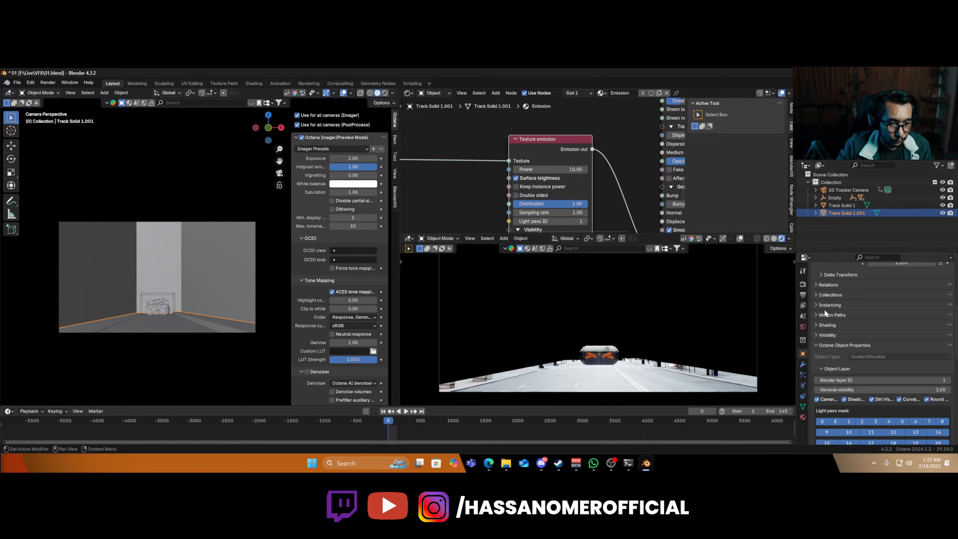
click(802, 417)
scroll(840, 341, up, 5)
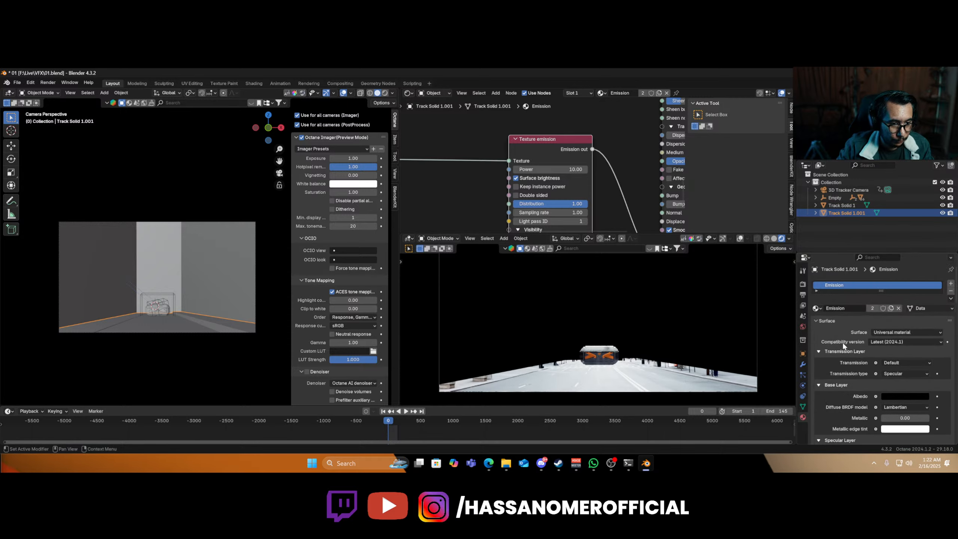
click(815, 308)
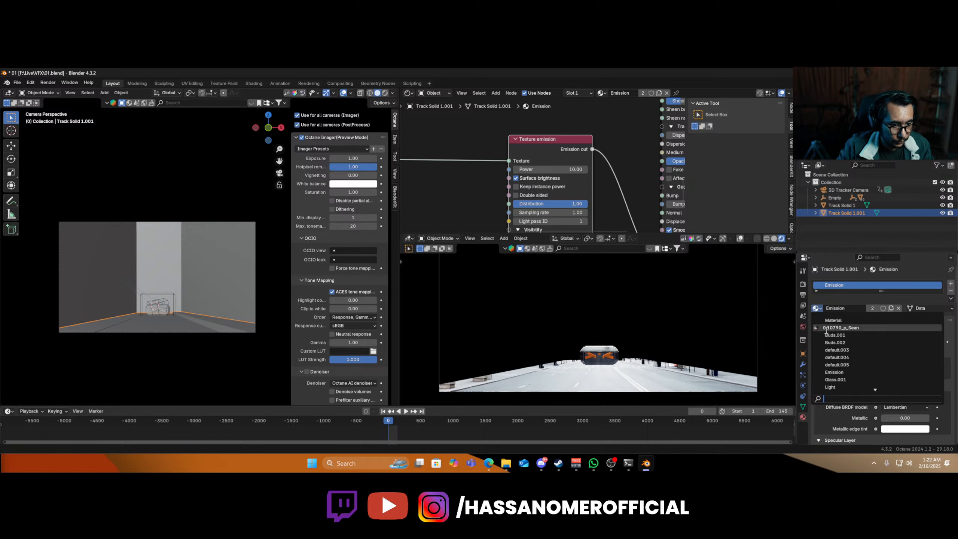
text(s)
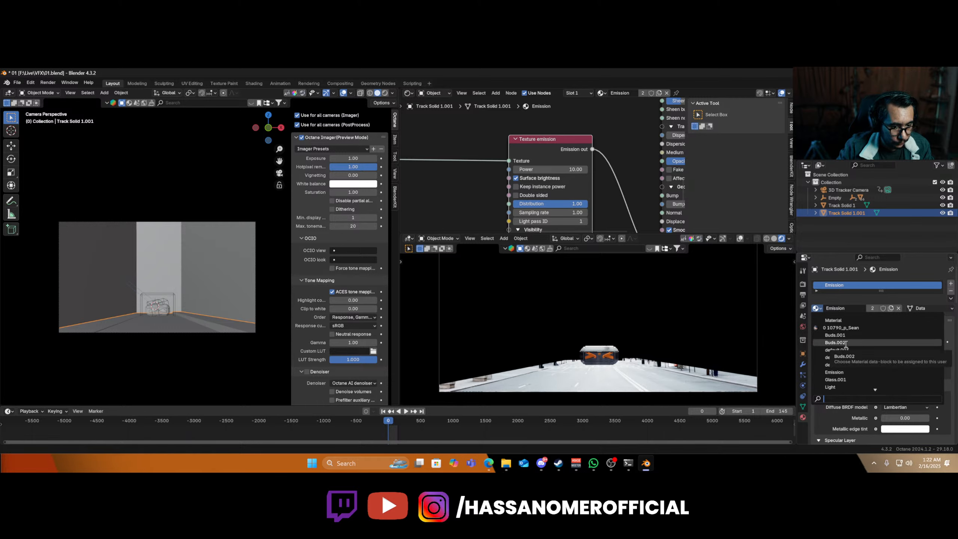
click(833, 321)
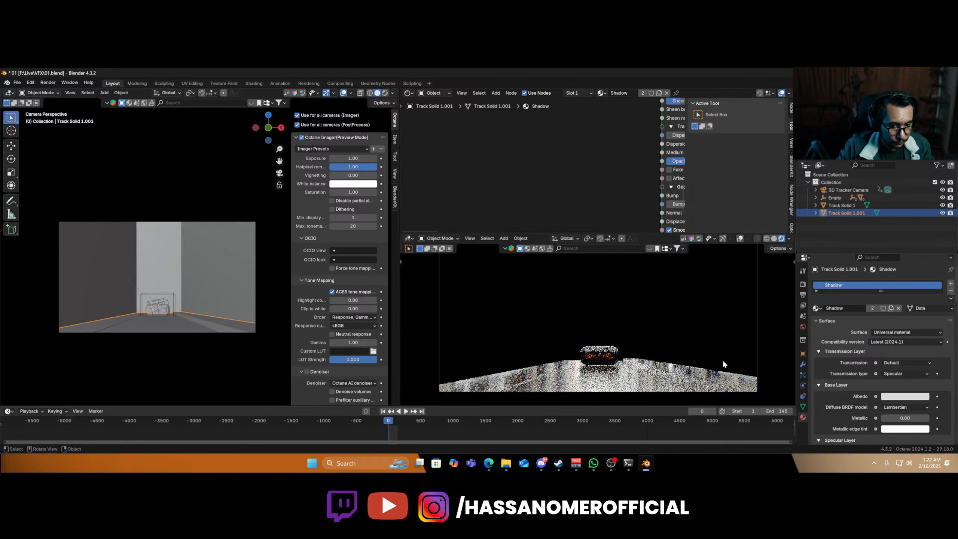
- Enable Shadow catcher on the Shadow material's node
middle_drag(585, 152, 547, 214)
scroll(588, 178, up, 3)
middle_drag(541, 151, 495, 164)
scroll(547, 183, up, 1)
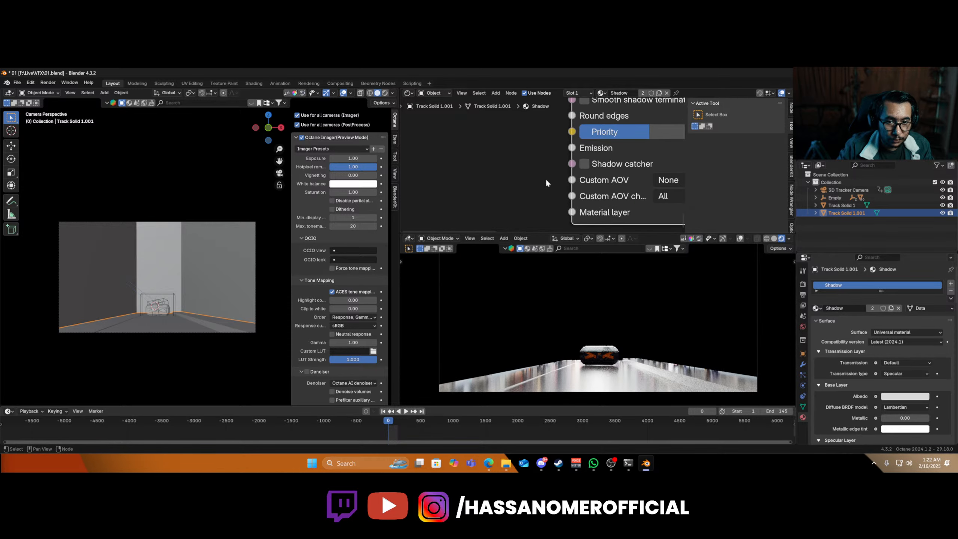
click(586, 165)
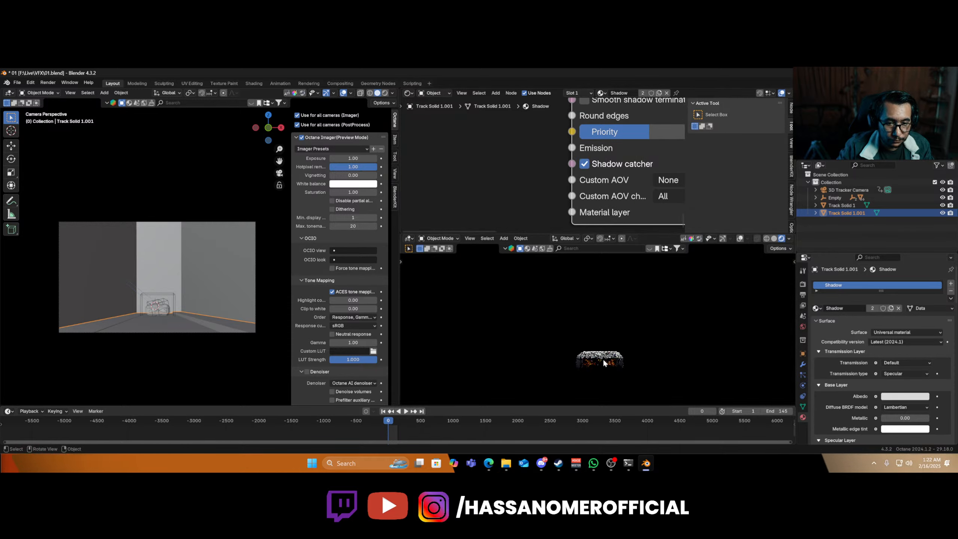
scroll(606, 363, down, 3)
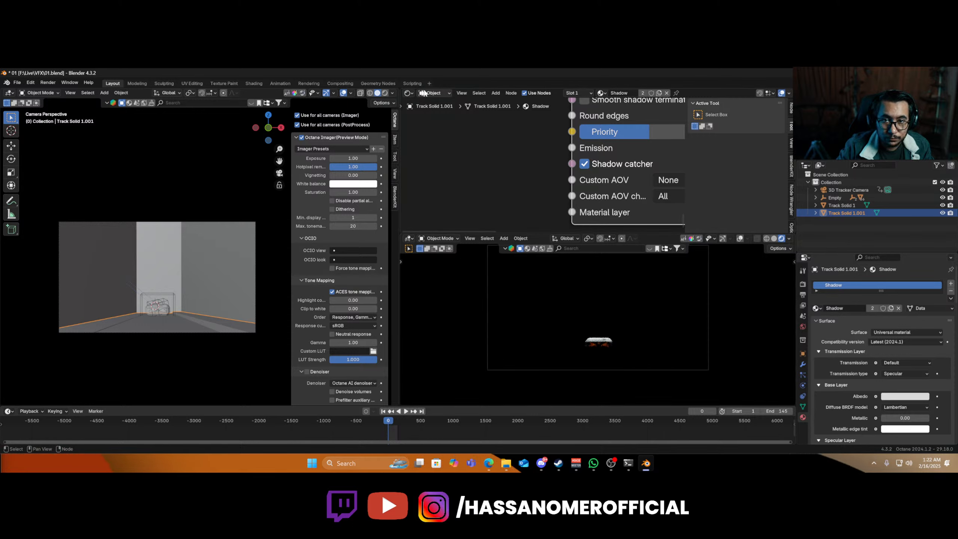
click(433, 93)
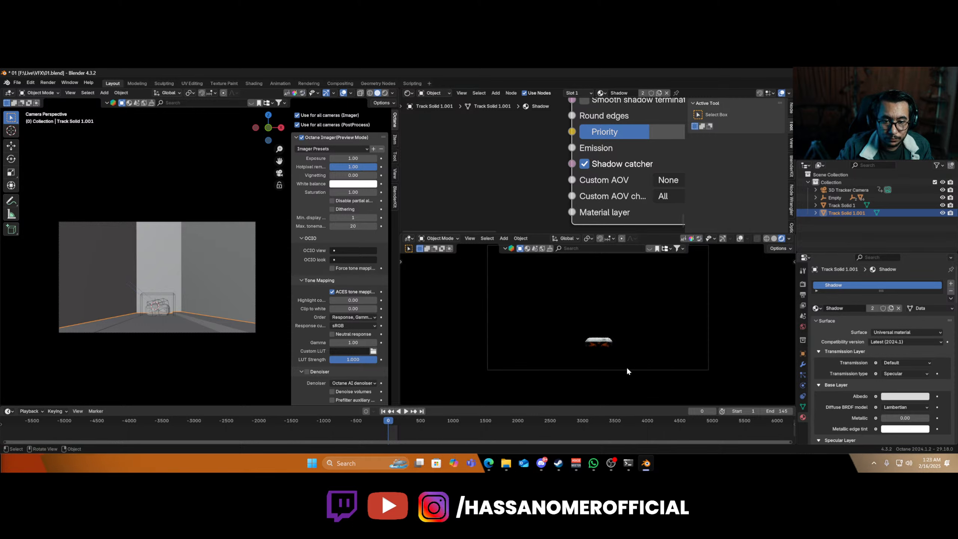
- Return the camera preview to solid shading, then select the case lid Case_Cap and frame it in the other viewport
key(z)
click(681, 360)
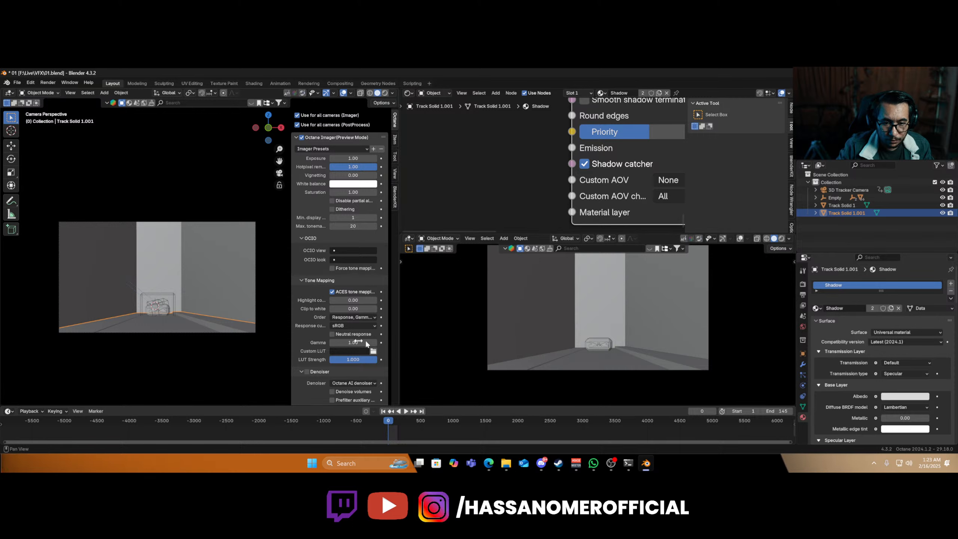
scroll(154, 317, up, 3)
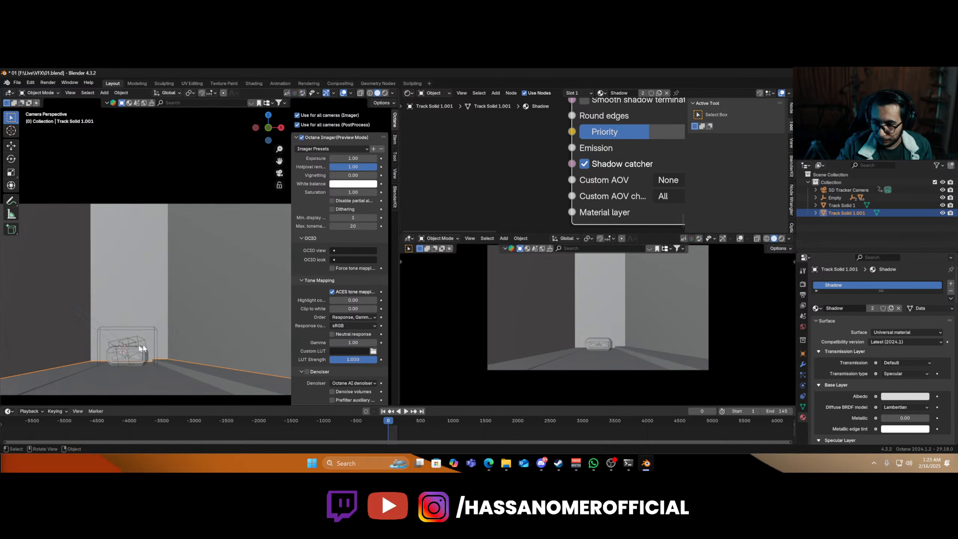
click(130, 347)
key(KP_Decimal)
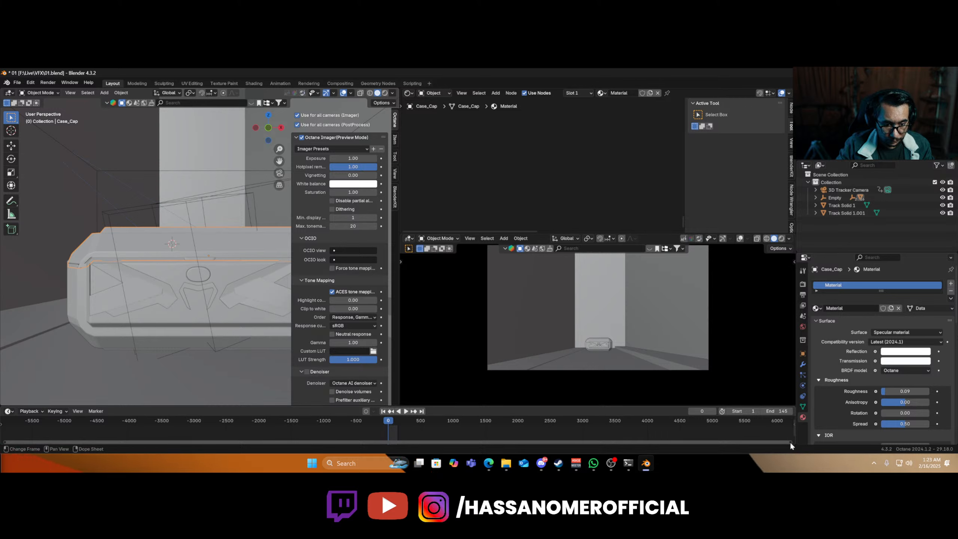
- Narrow the visible timeline range around the shot's frames 0 to 145 and save the file
drag(789, 441, 2, 440)
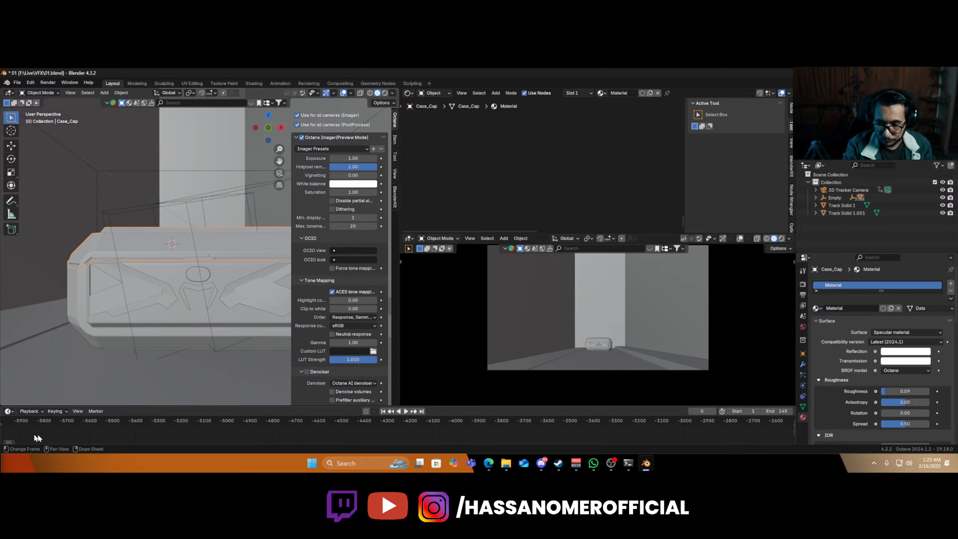
drag(9, 442, 424, 444)
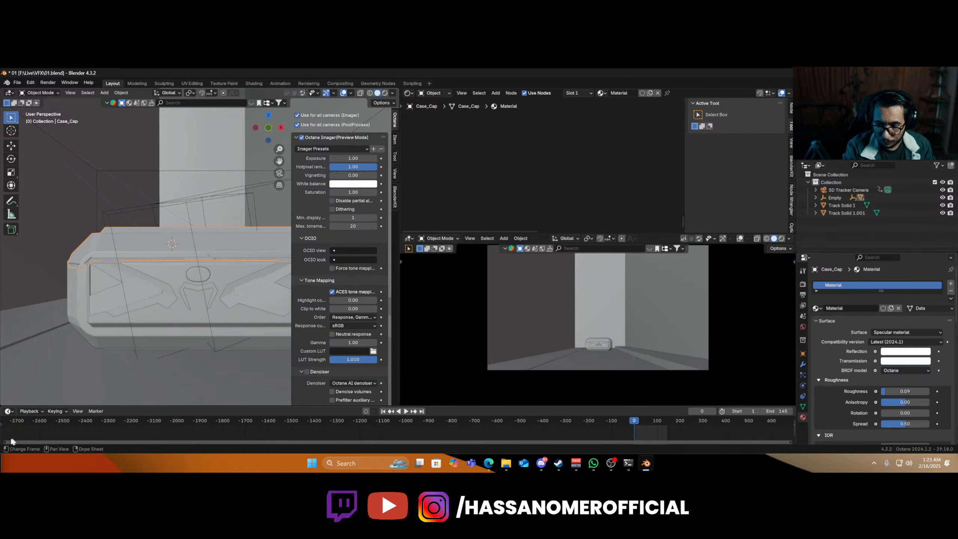
drag(5, 442, 680, 450)
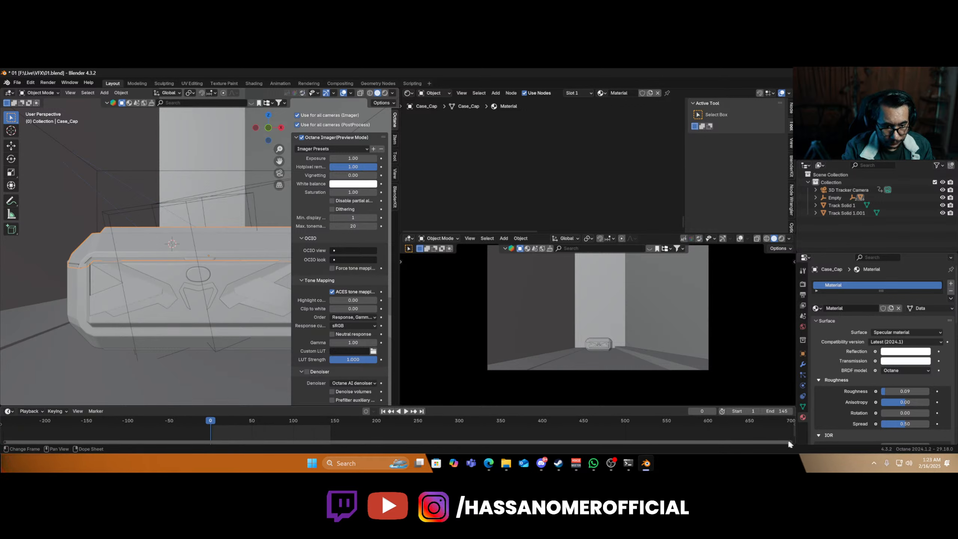
drag(788, 442, 512, 445)
key(ctrl+s)
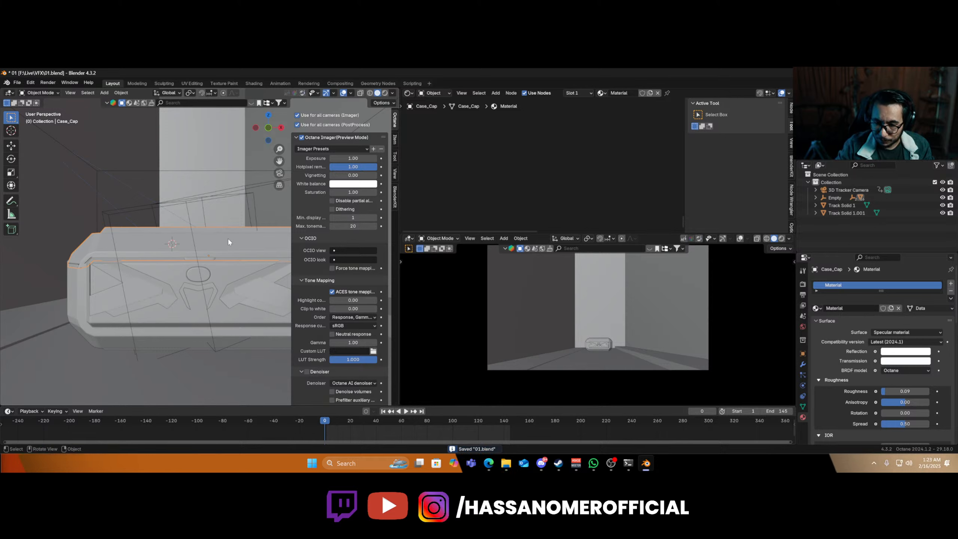
- Keyframe Case_Cap closed at frame 20 and rotated open about the global X axis at frame 29
key(space)
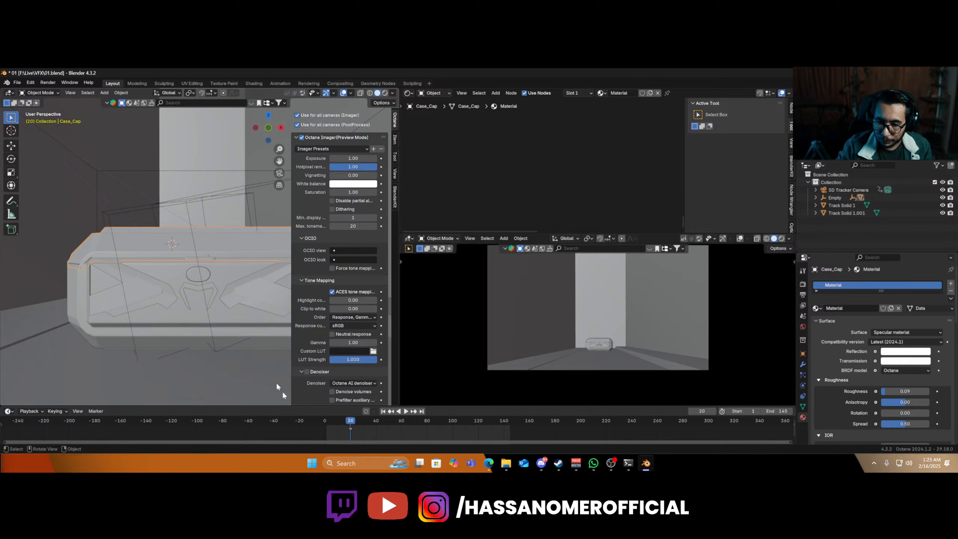
click(362, 424)
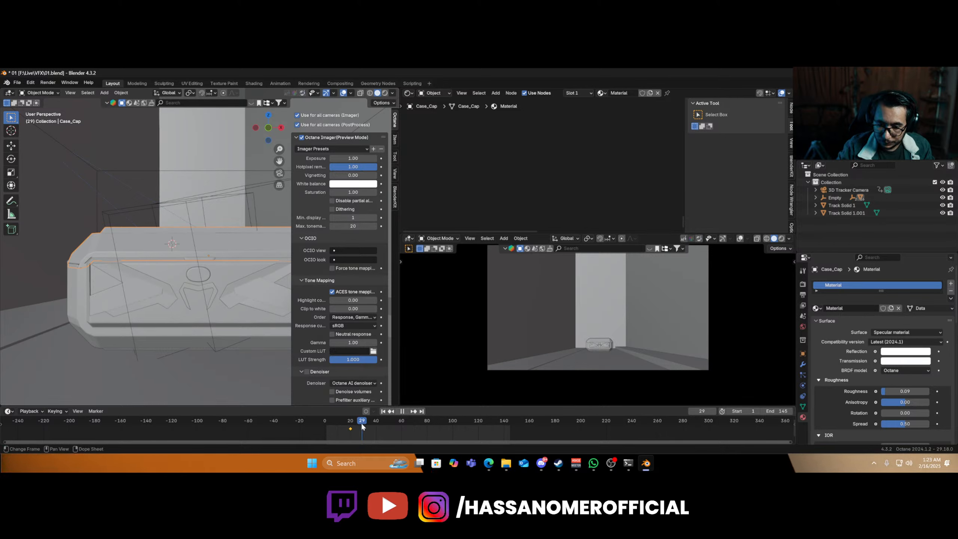
key(r)
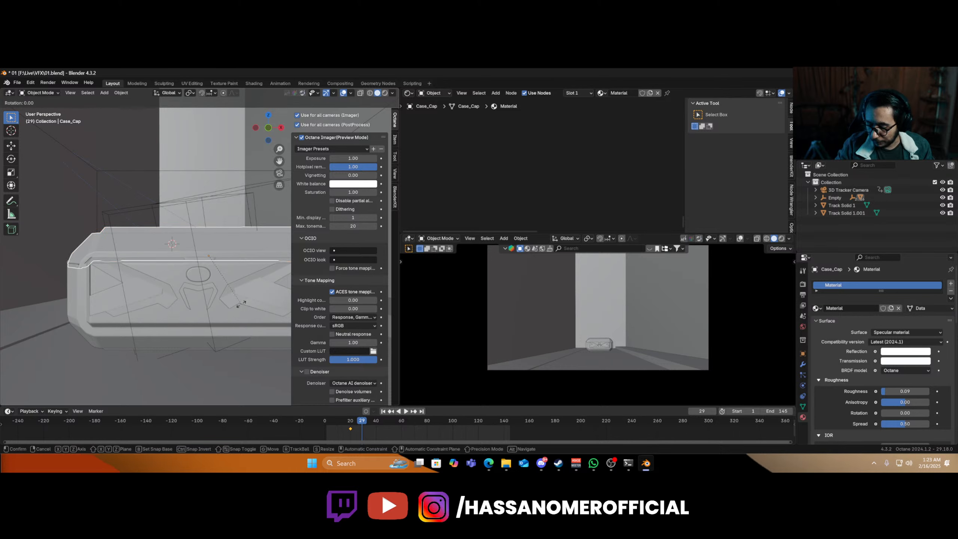
key(x)
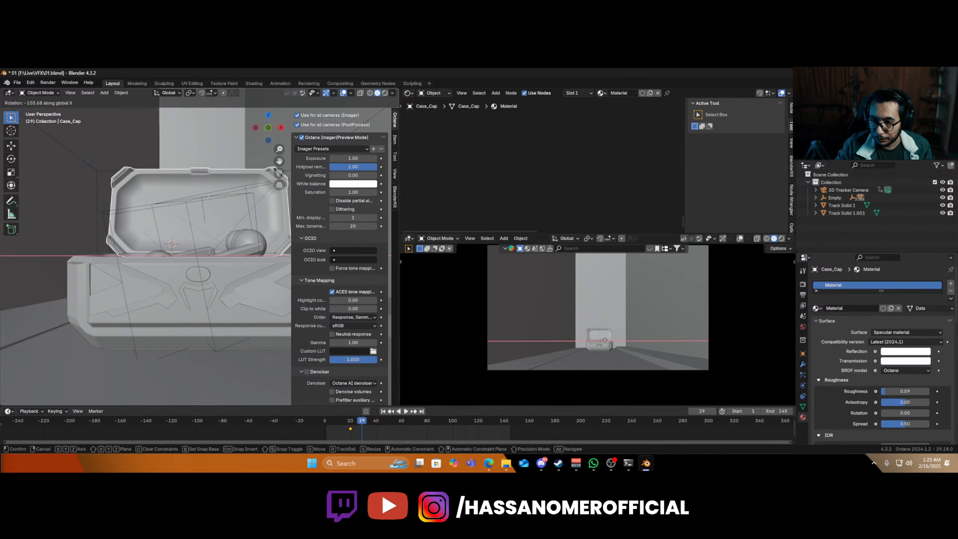
click(245, 222)
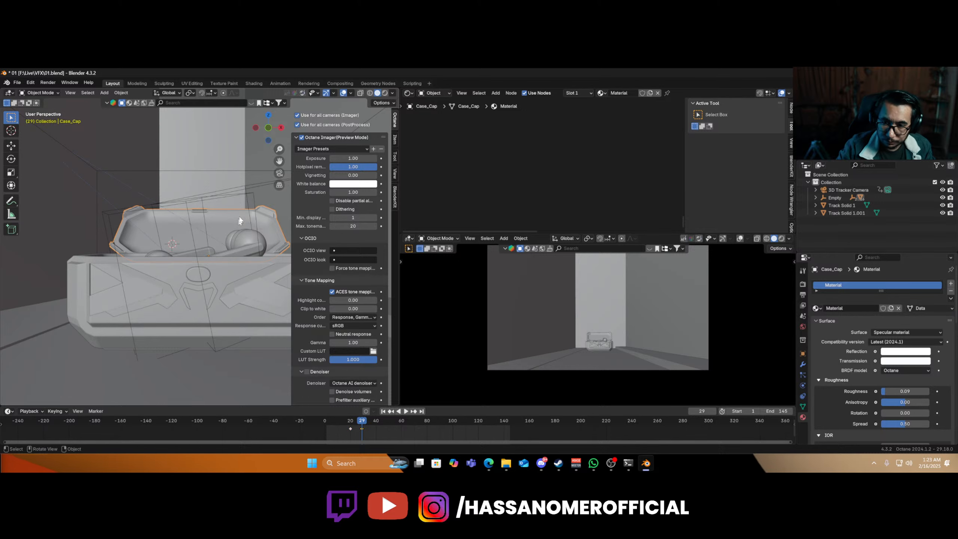
- Level the earbuds' box-shaped empty Empty.003 by rotating it in the front view and about the global X axis
click(249, 186)
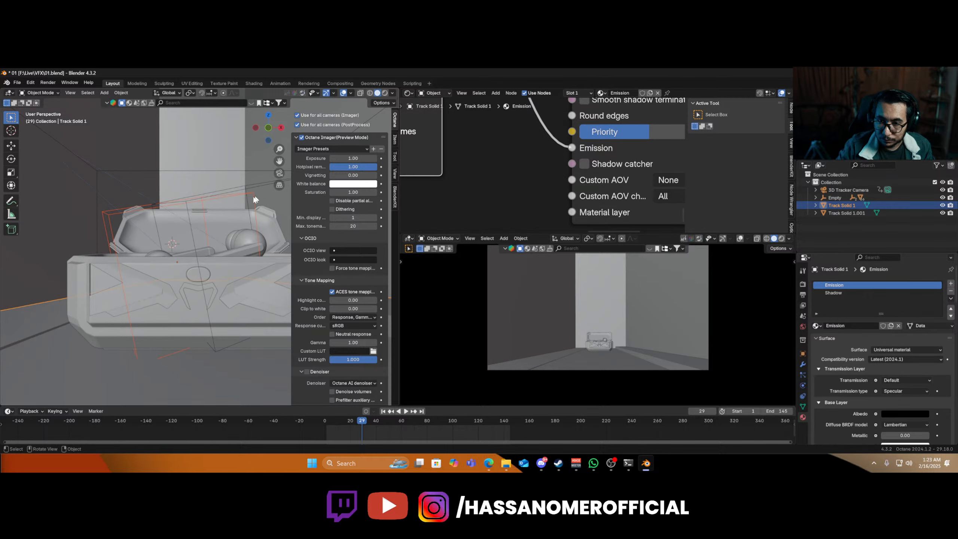
key(r)
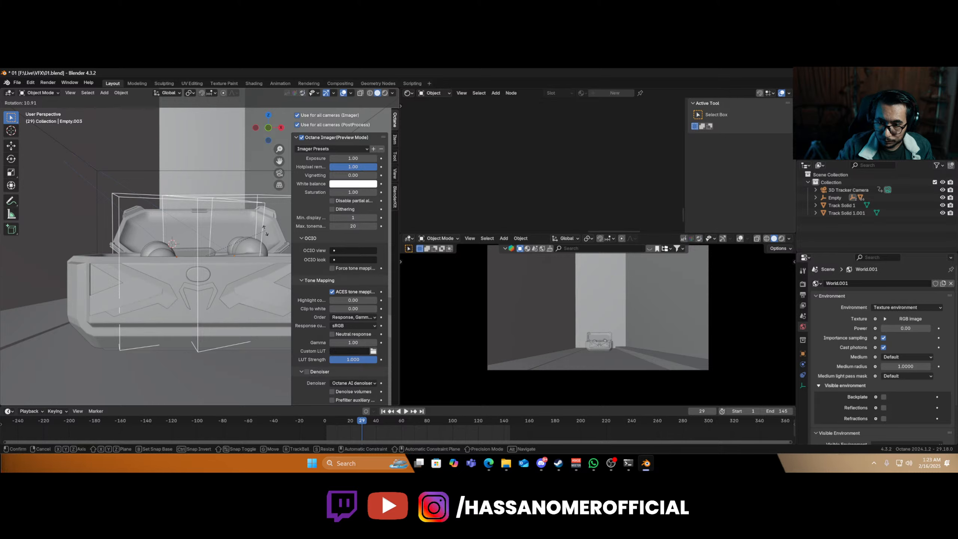
click(264, 229)
middle_drag(233, 273, 169, 288)
key(r)
key(x)
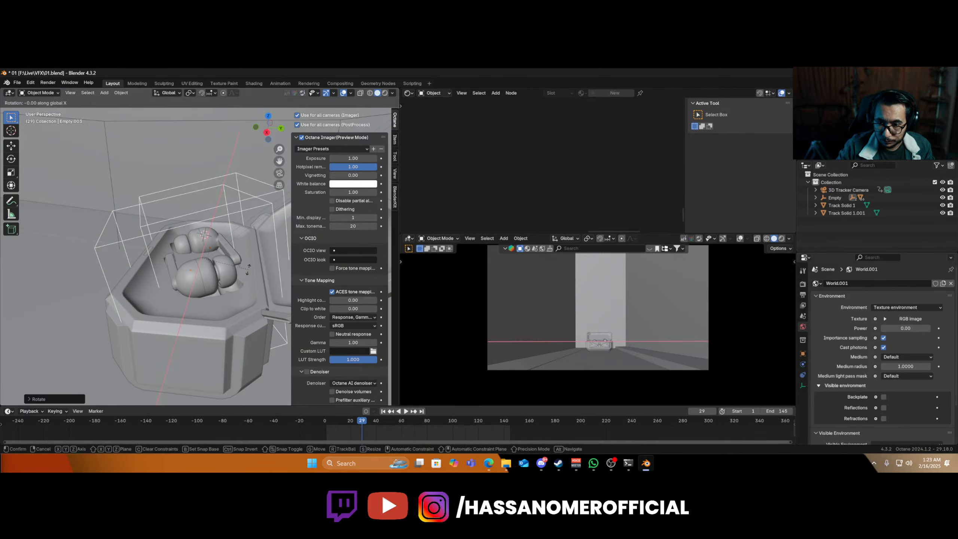
click(243, 283)
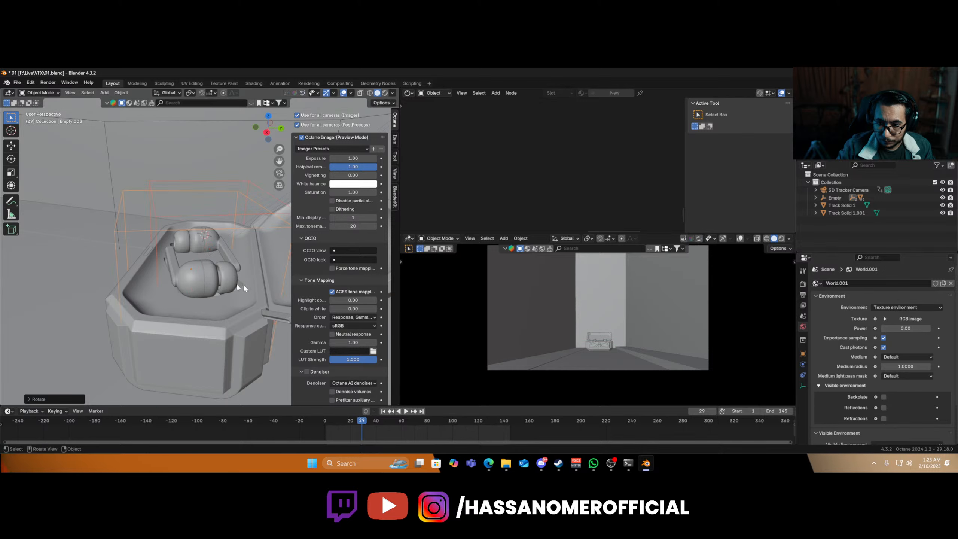
- Select the earbud empty Empty.003, adjust its rotation and lower it along global Z to seat the earbud in the case
click(191, 280)
click(199, 230)
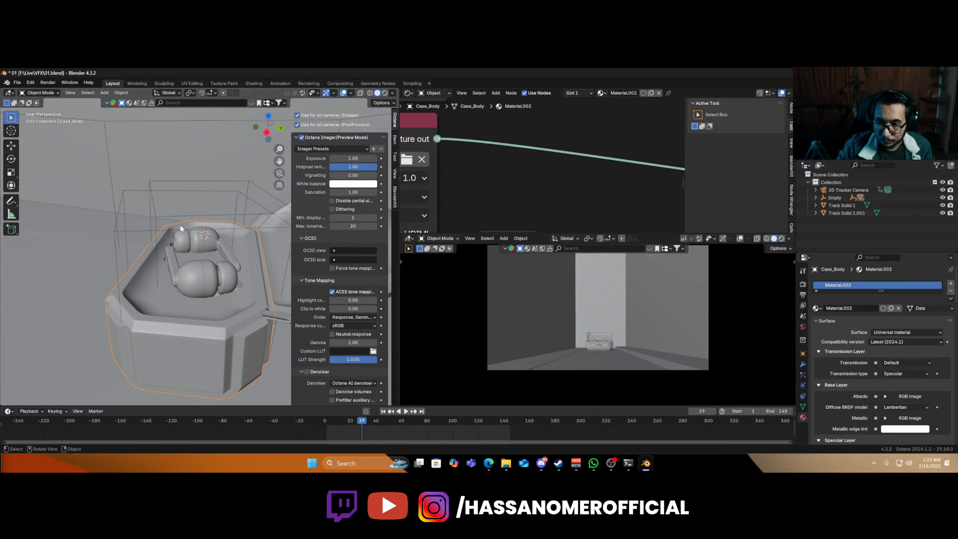
click(170, 230)
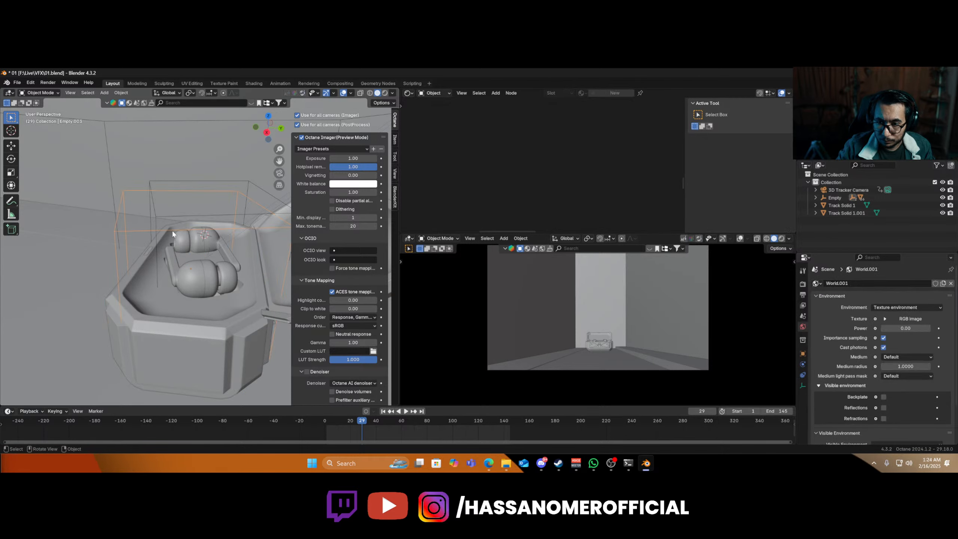
middle_drag(172, 229, 234, 315)
key(r)
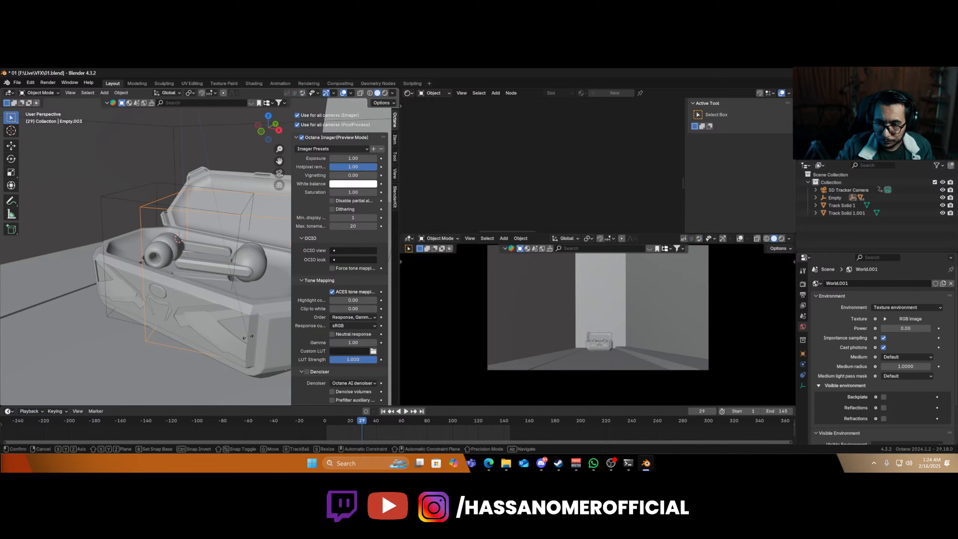
click(232, 317)
key(g)
key(z)
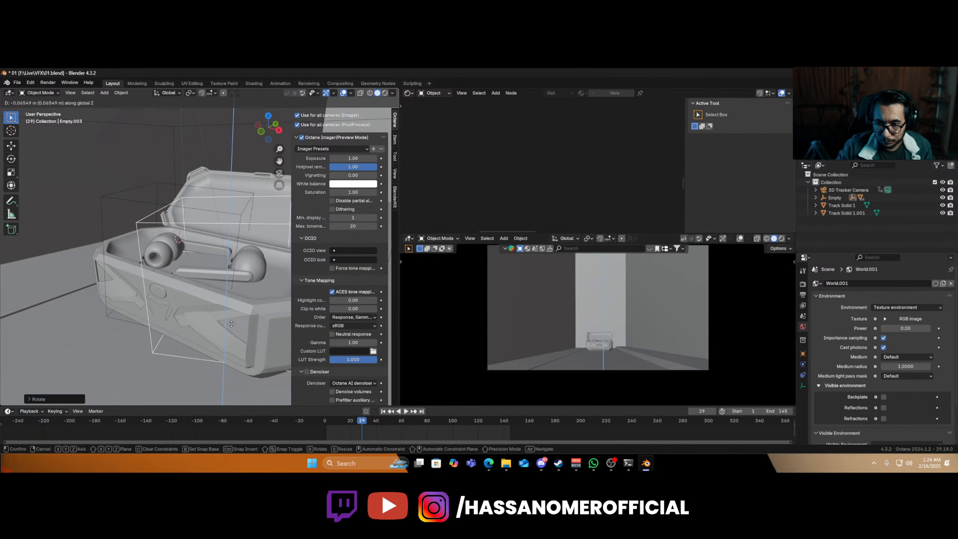
click(231, 324)
- Rotate the other earbud's empty Empty.001 slightly and lower it along global Z to seat its earbud in the case
click(142, 204)
key(r)
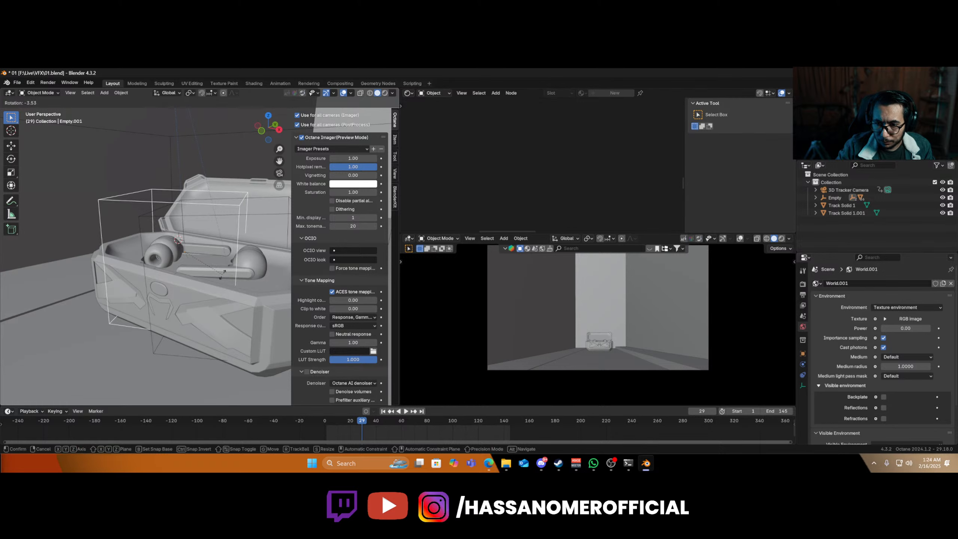
click(213, 267)
key(g)
key(z)
click(207, 264)
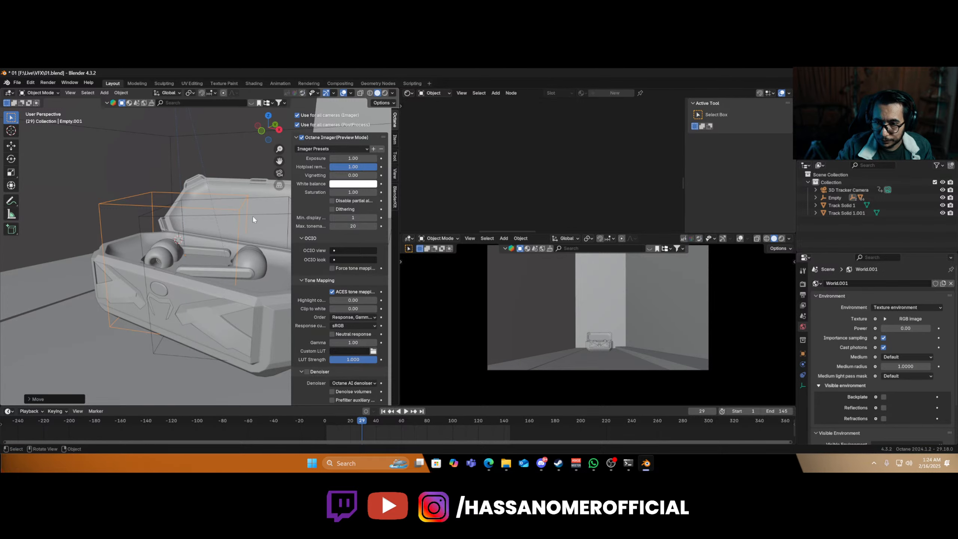
- Select both earbud empties, Empty.001 and Empty.003, and keyframe their seated pose at frame 29
shift+click(262, 214)
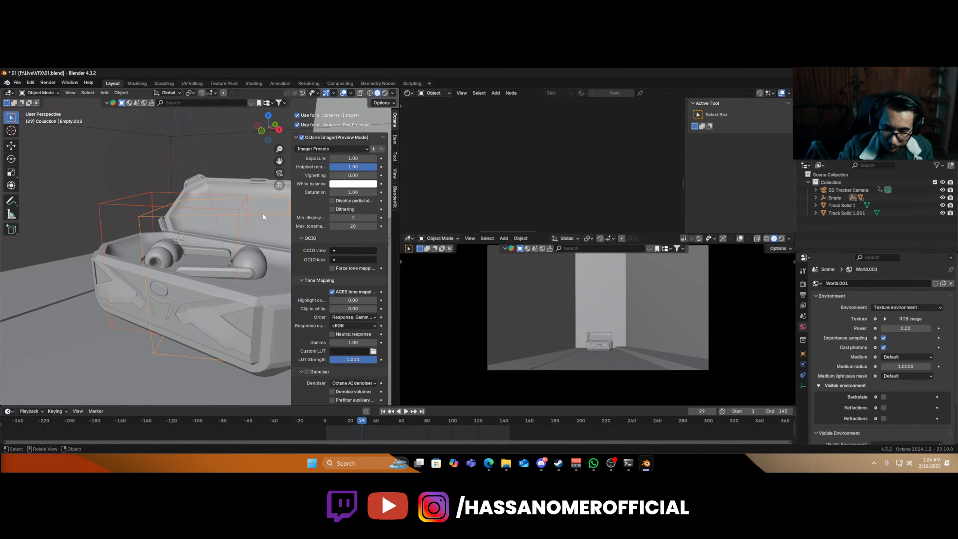
key(i)
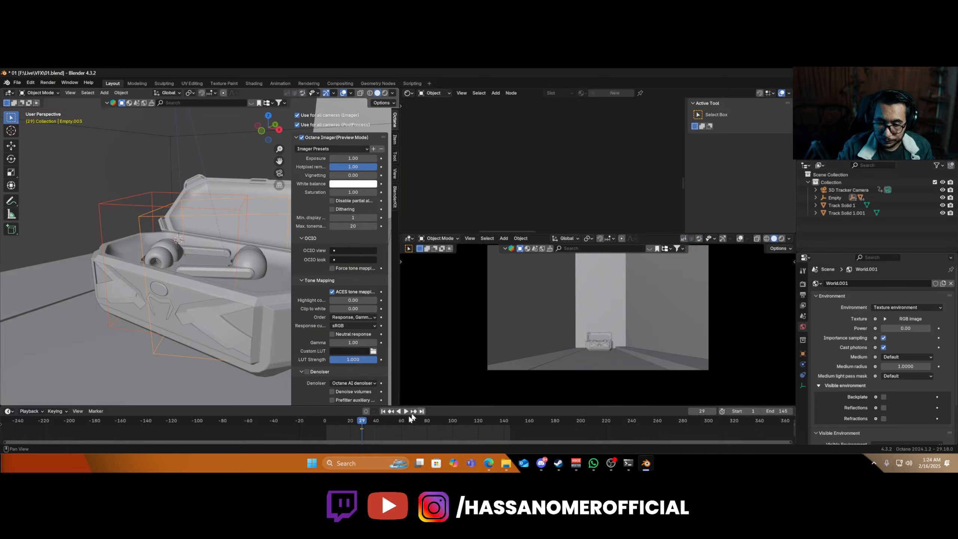
key(space)
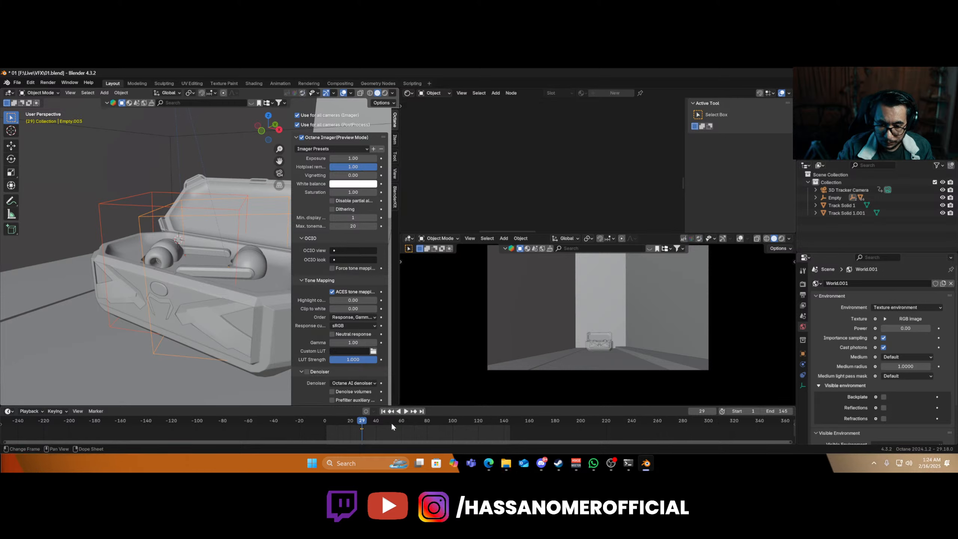
- At frame 54, raise both earbud empties along global Z well above the open case and adjust their rotation
drag(391, 425, 394, 427)
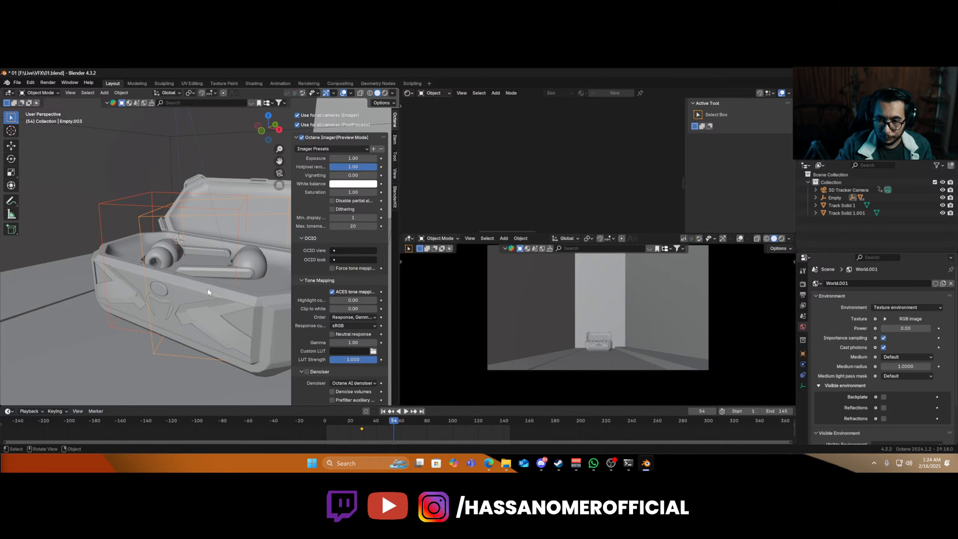
mouse_move(214, 294)
middle_down()
mouse_move(205, 294)
mouse_move(230, 302)
middle_up()
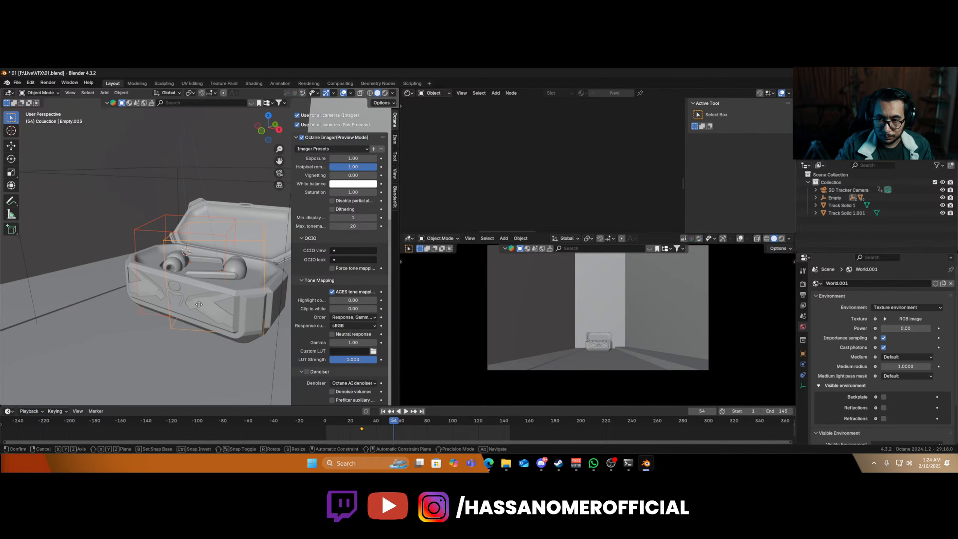
key(g)
key(z)
click(204, 168)
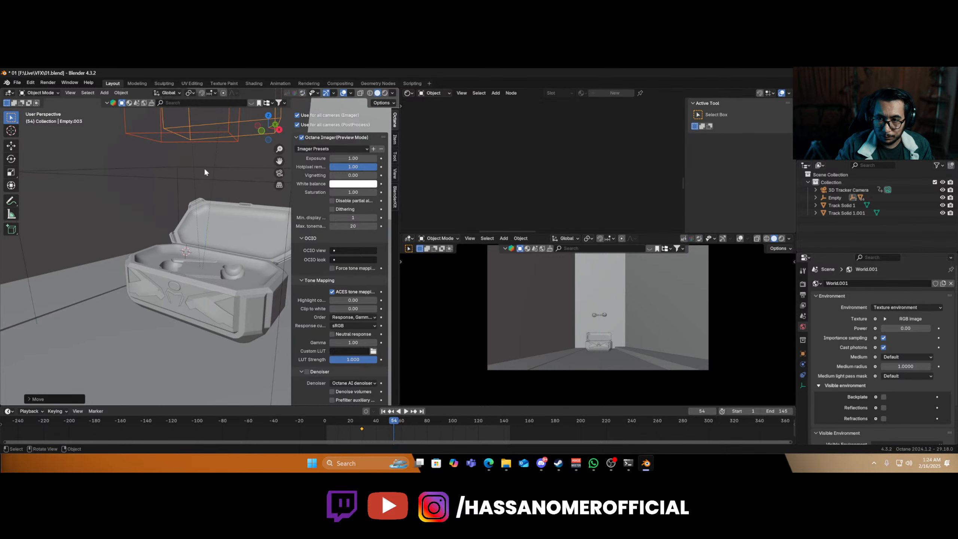
scroll(204, 168, down, 4)
scroll(193, 231, up, 4)
middle_drag(192, 232, 239, 270)
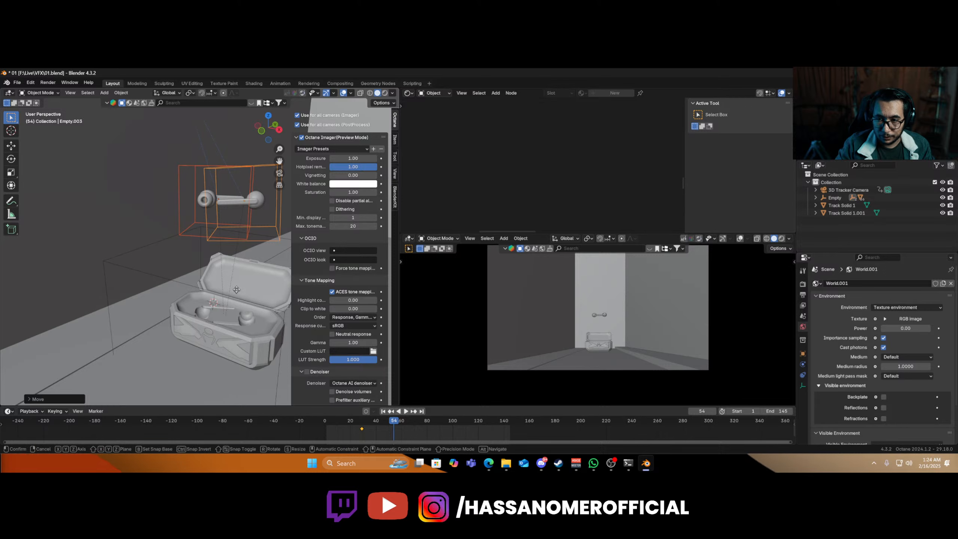
key(r)
click(245, 228)
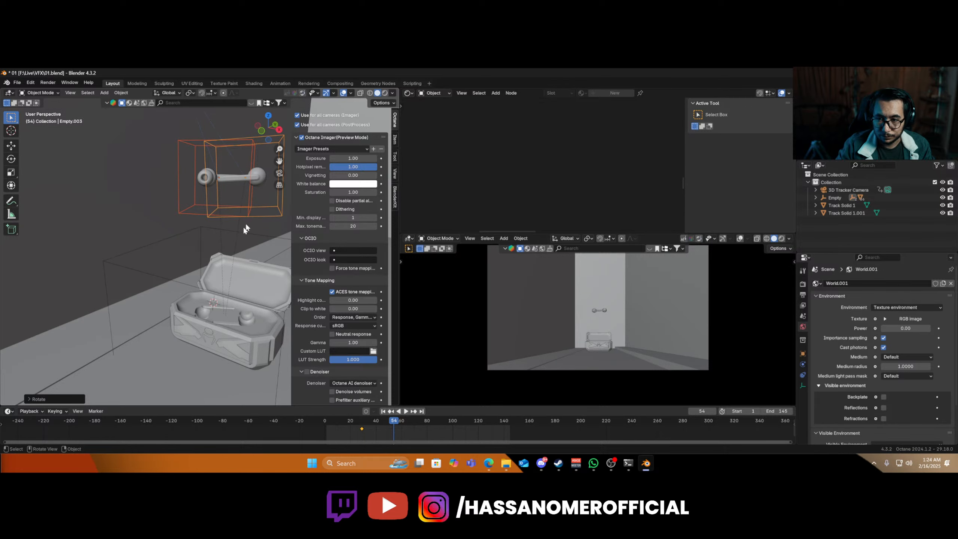
- Rotate Empty.003 alone so its earbud's stem points downward at frame 54
click(272, 212)
click(267, 213)
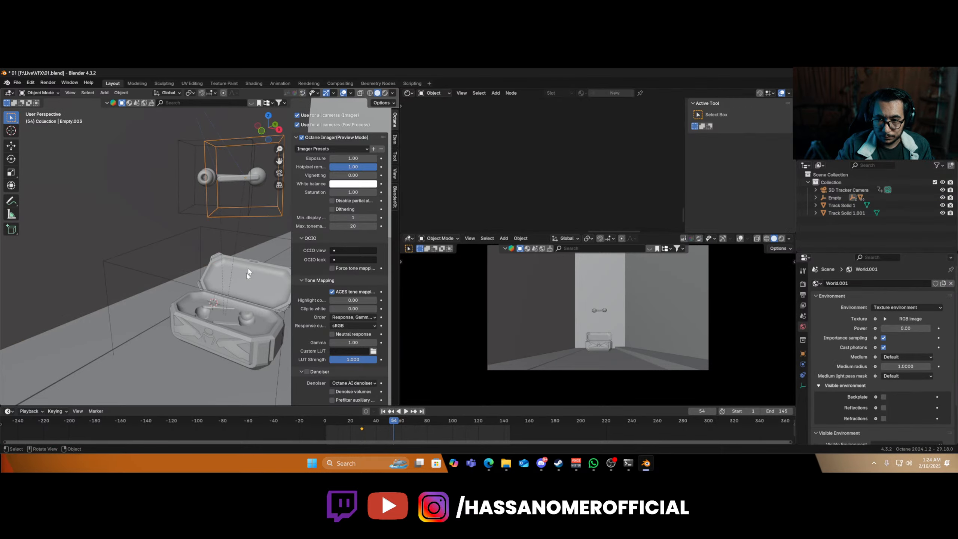
key(r)
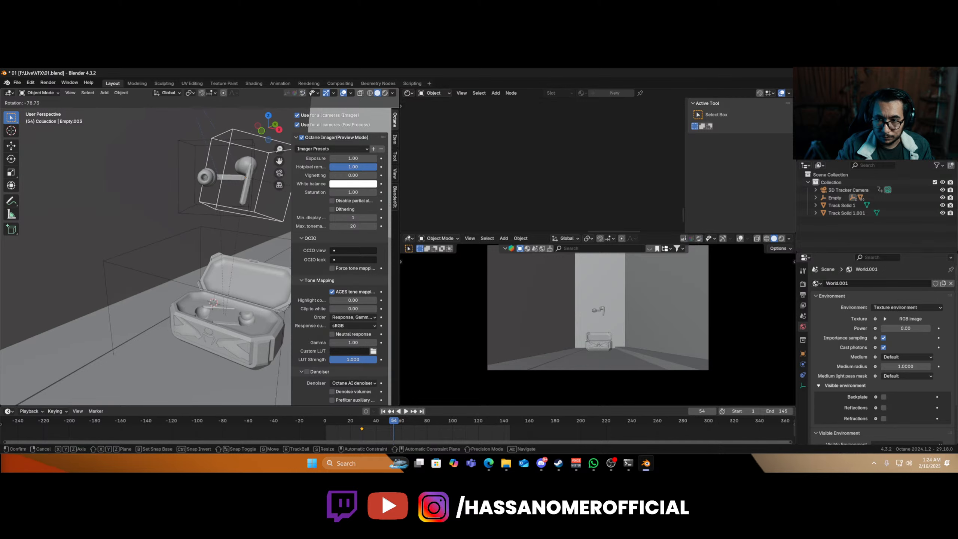
click(189, 196)
- Rotate Empty.001 about 68° so its earbud's stem points downward, and keyframe it at frame 54
click(178, 193)
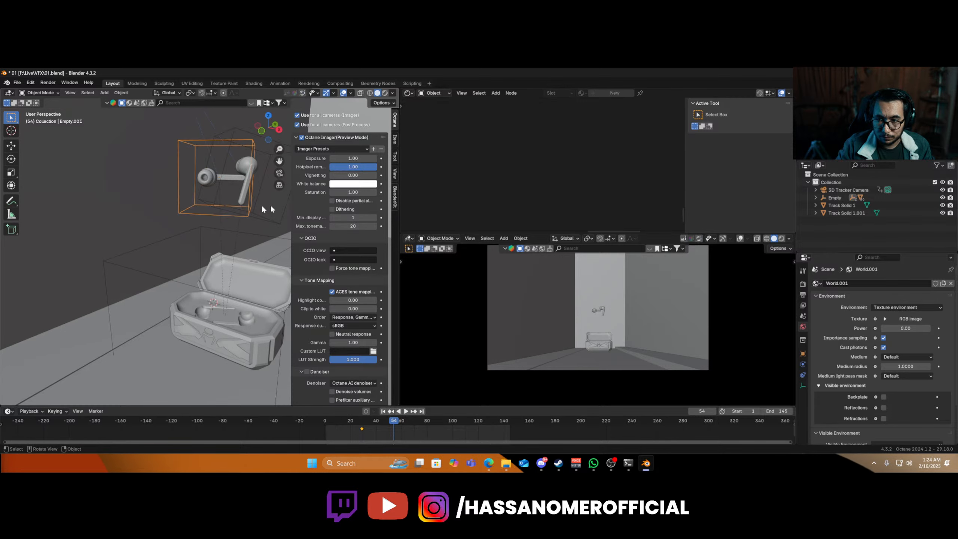
key(r)
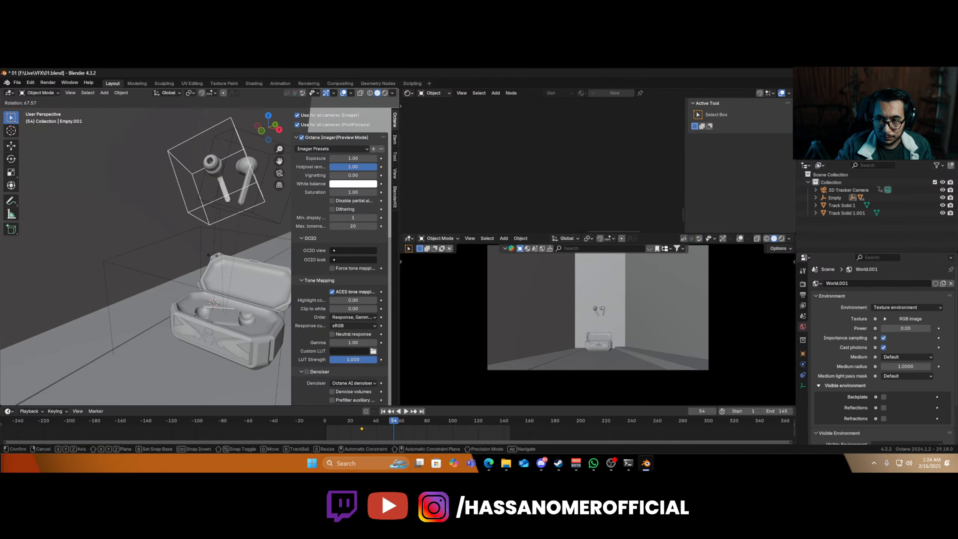
click(241, 224)
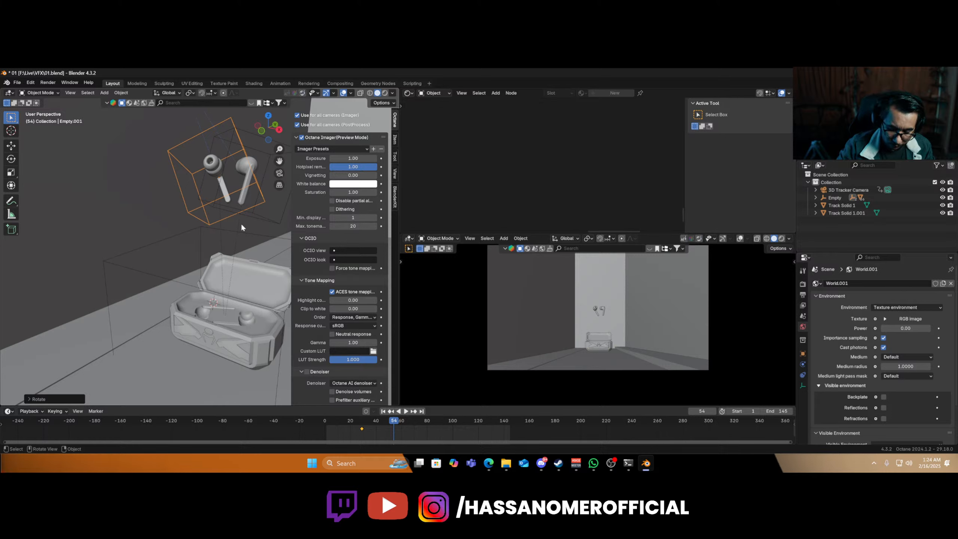
key(i)
drag(402, 424, 383, 422)
key(Up)
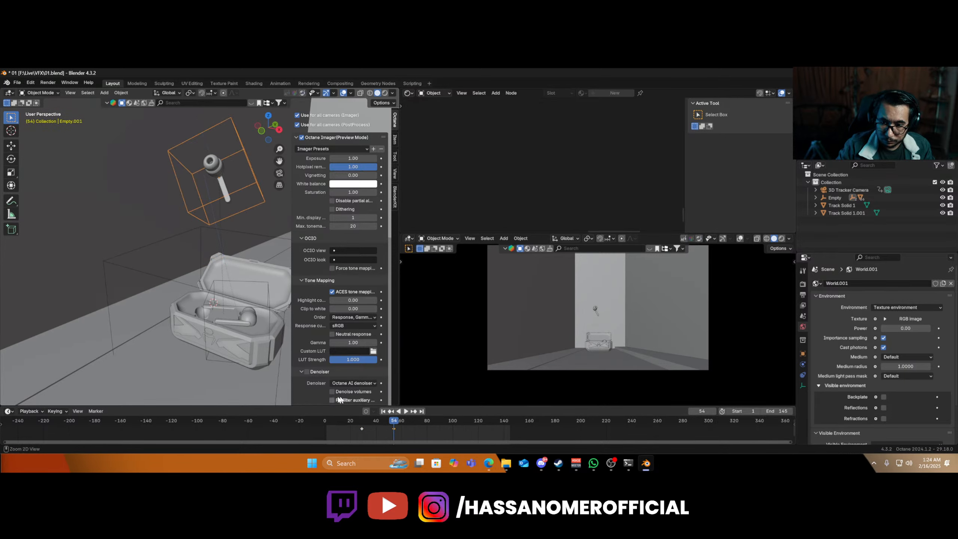
- Raise Empty.003 along global Z beside the other earbud, rotate its stem downward and keyframe it at frame 54
click(266, 309)
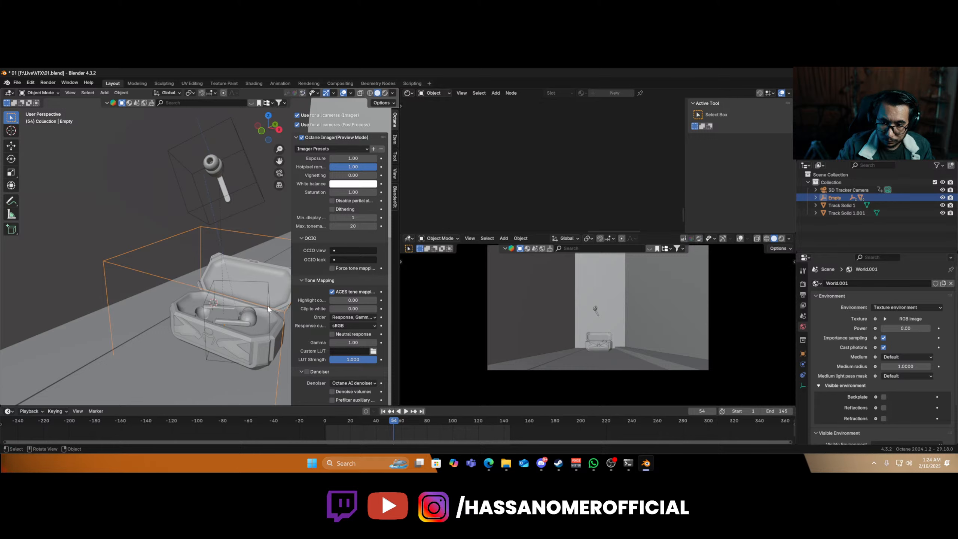
click(258, 312)
click(269, 303)
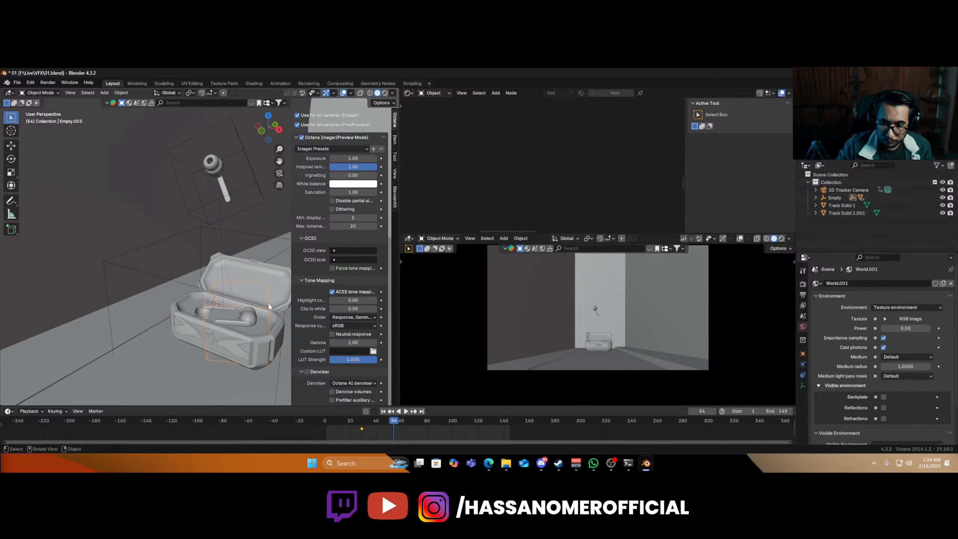
key(g)
key(z)
click(236, 221)
key(r)
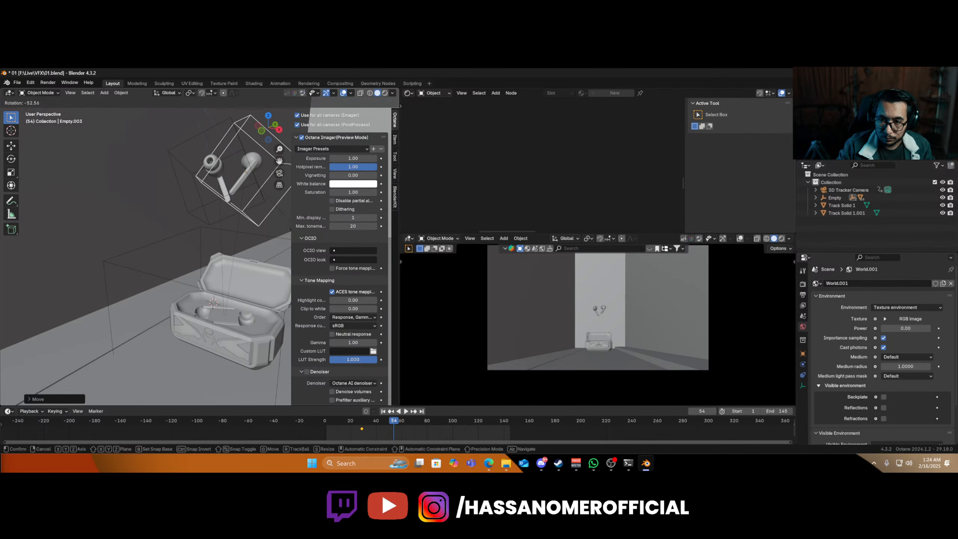
click(267, 215)
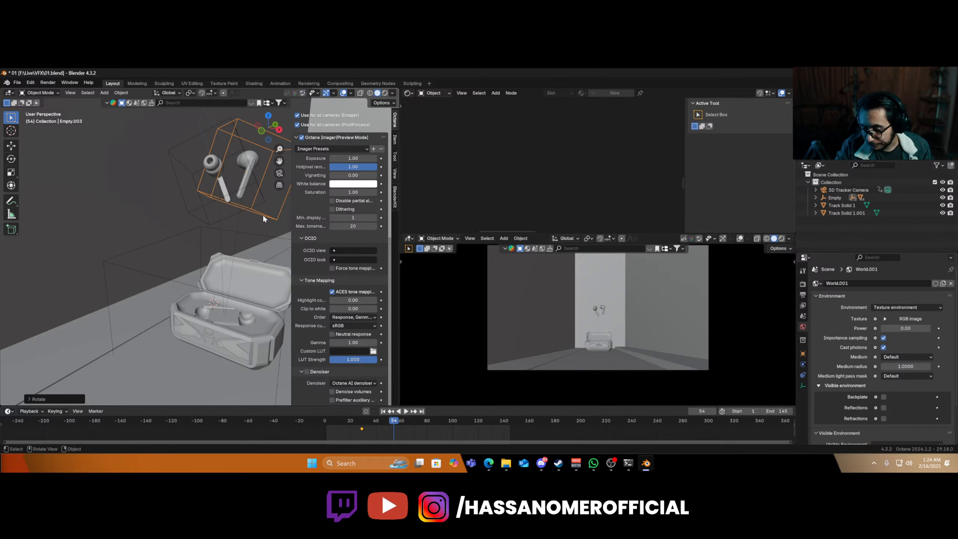
key(i)
- Play the animation from the start of the shot to review the earbuds rising out of the case
click(334, 427)
key(space)
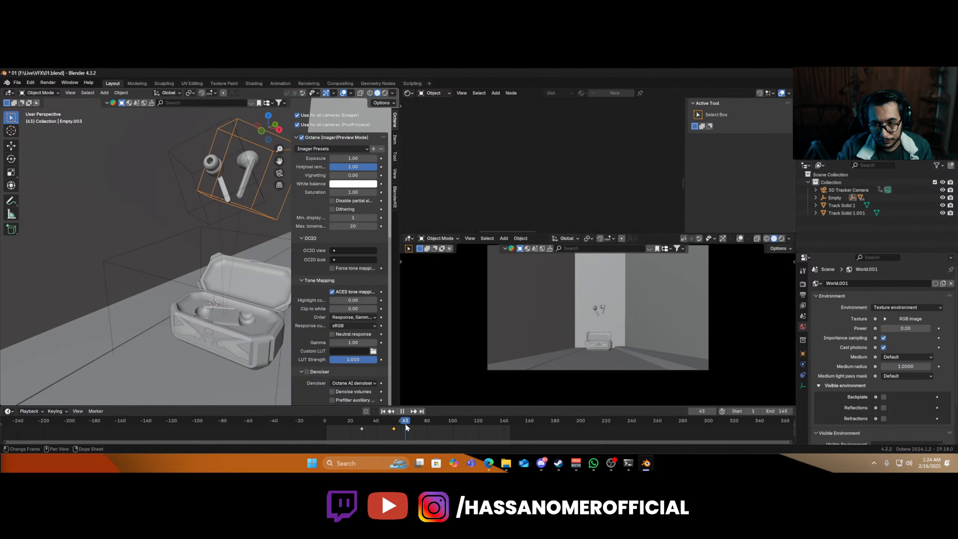
drag(406, 428, 327, 422)
key(space)
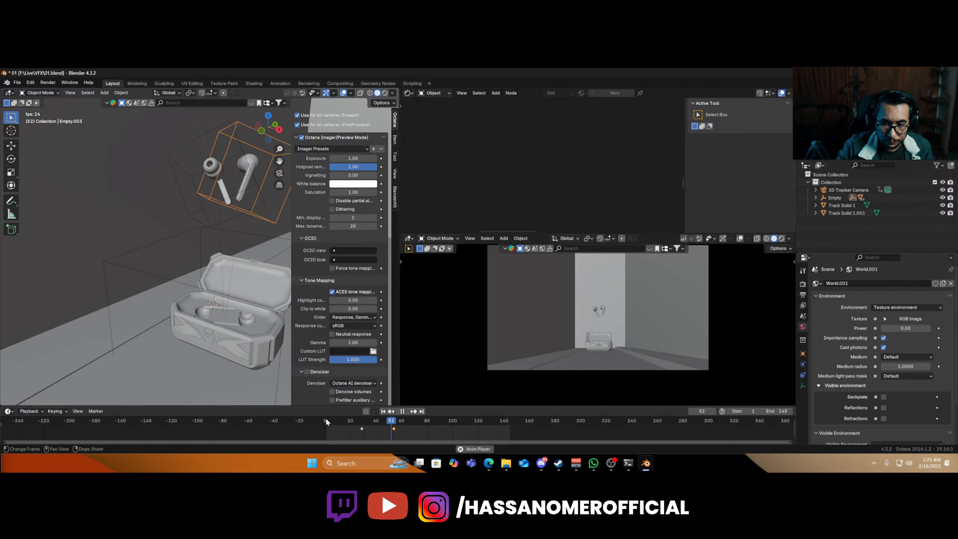
key(space)
- Select the case lid Case_Cap, scrub through its opening keyframes and save the file
click(250, 287)
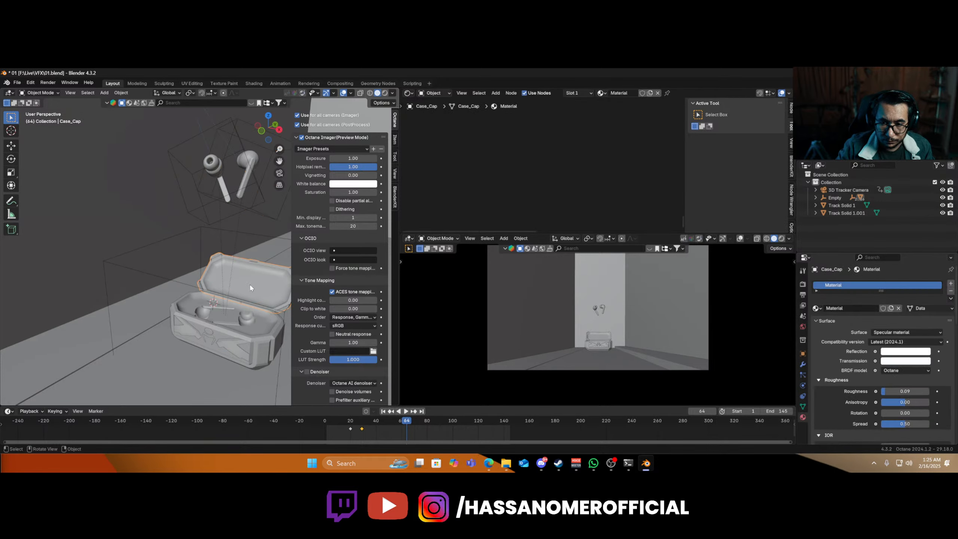
click(352, 428)
drag(351, 425, 407, 426)
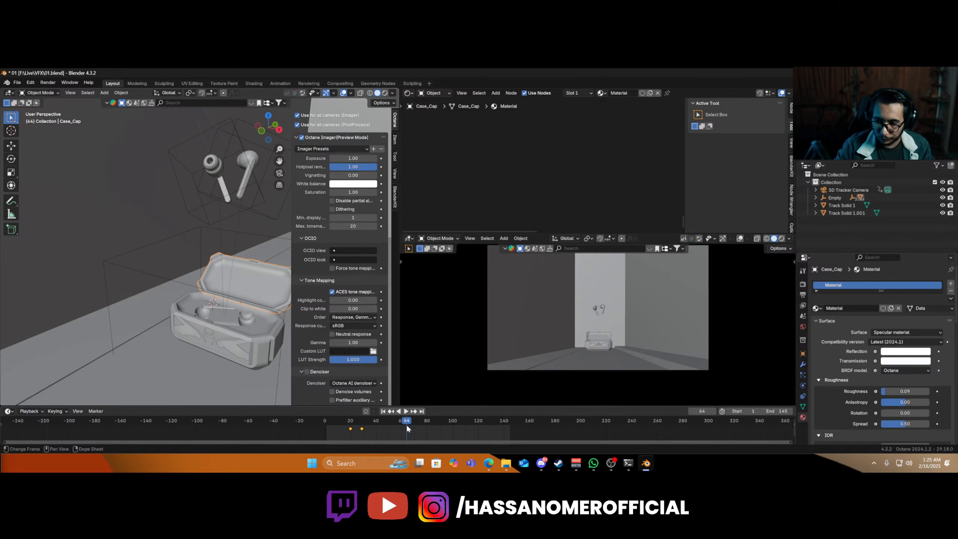
key(ctrl+s)
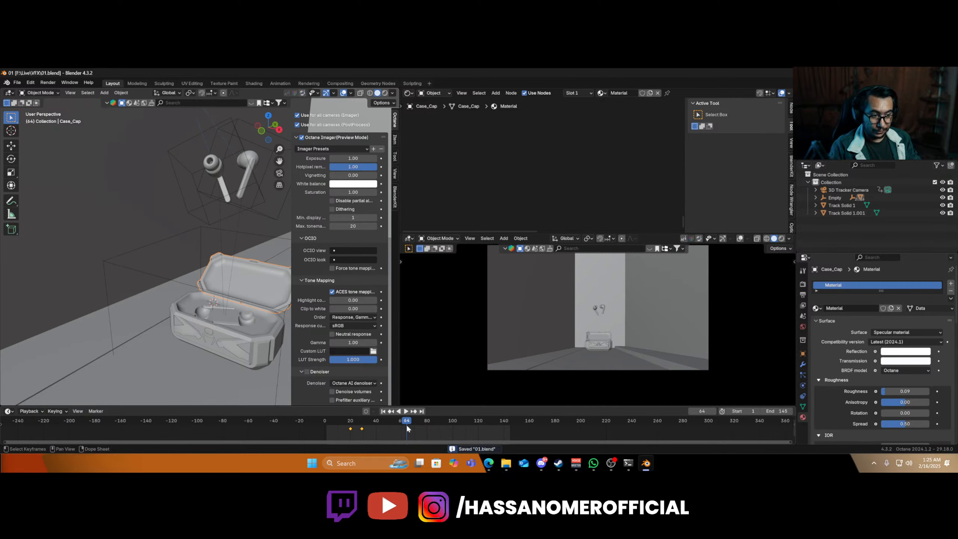
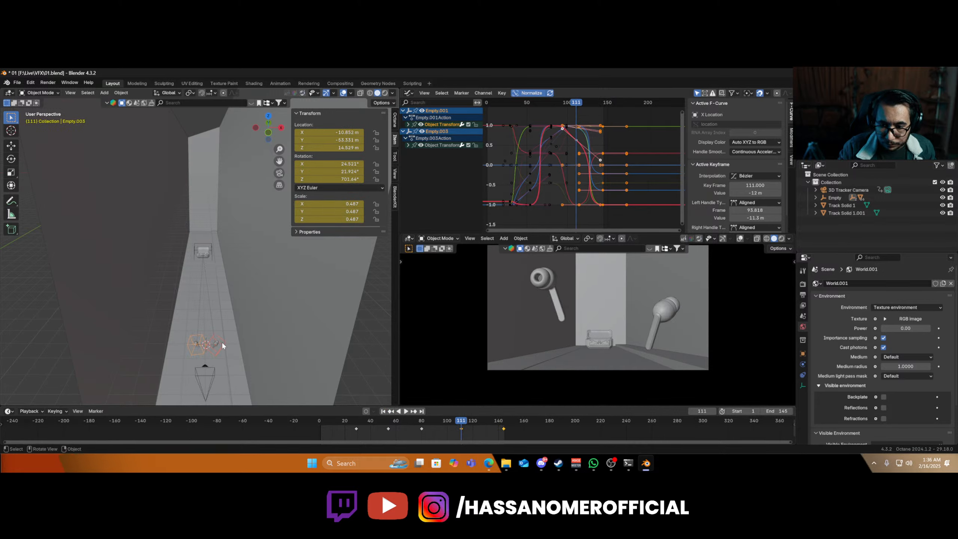
- At frame 111, move the earbud empty Empty.001 along global X toward the middle of the camera view
click(220, 344)
key(g)
key(x)
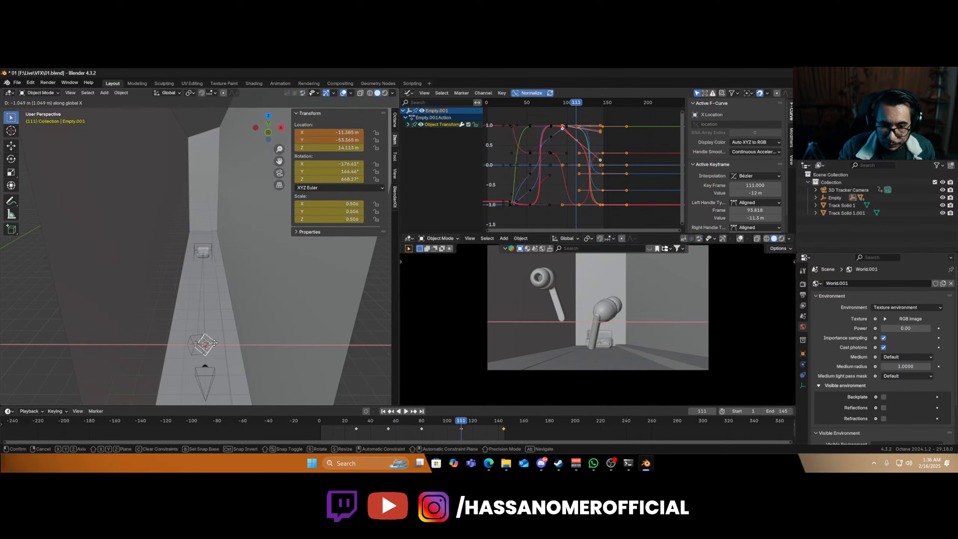
click(219, 345)
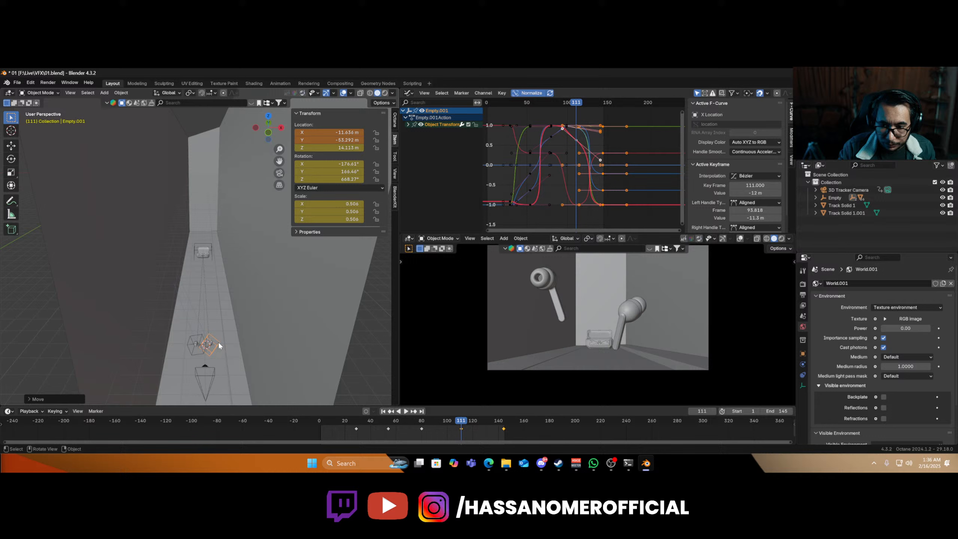
- Move Empty.003 along global X to about -11.16 m, keyframe it at frame 111 and scrub the timeline to check
click(194, 344)
key(g)
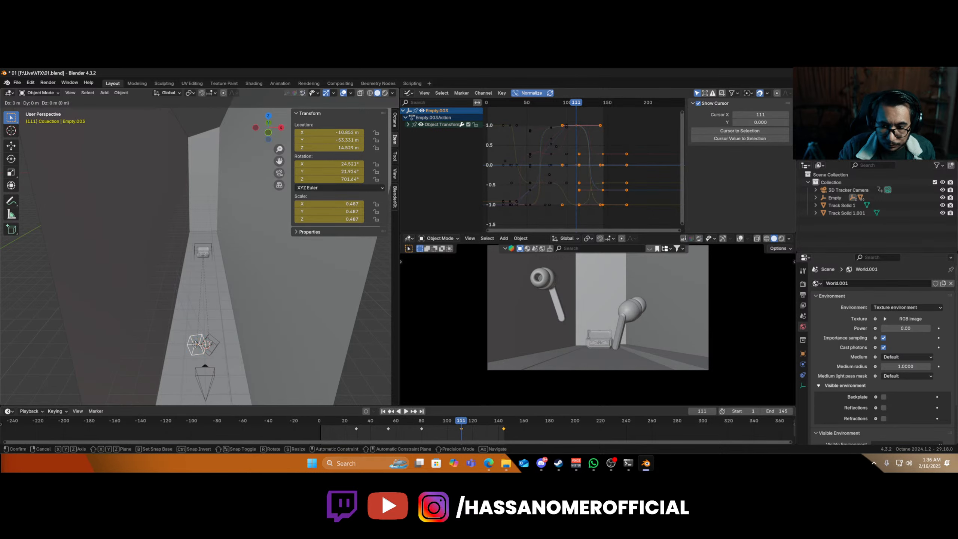
key(x)
click(206, 347)
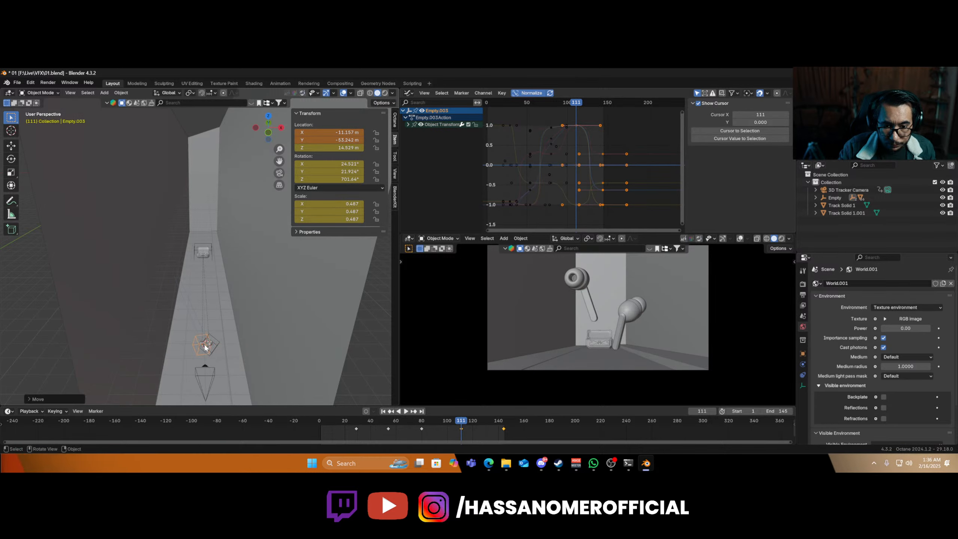
key(i)
drag(470, 434, 483, 427)
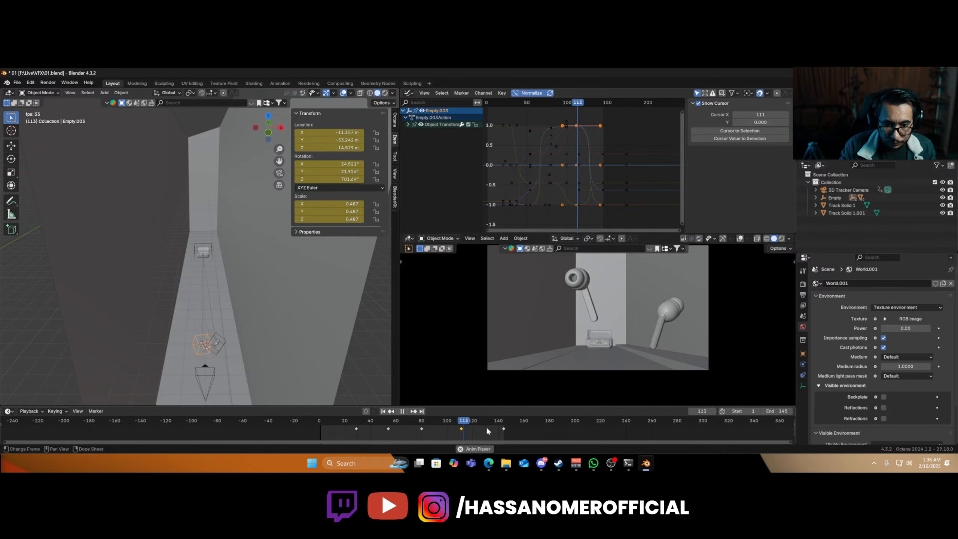
- At frame 111, move Empty.001 along global X to about -11.6 m and keyframe it
click(462, 422)
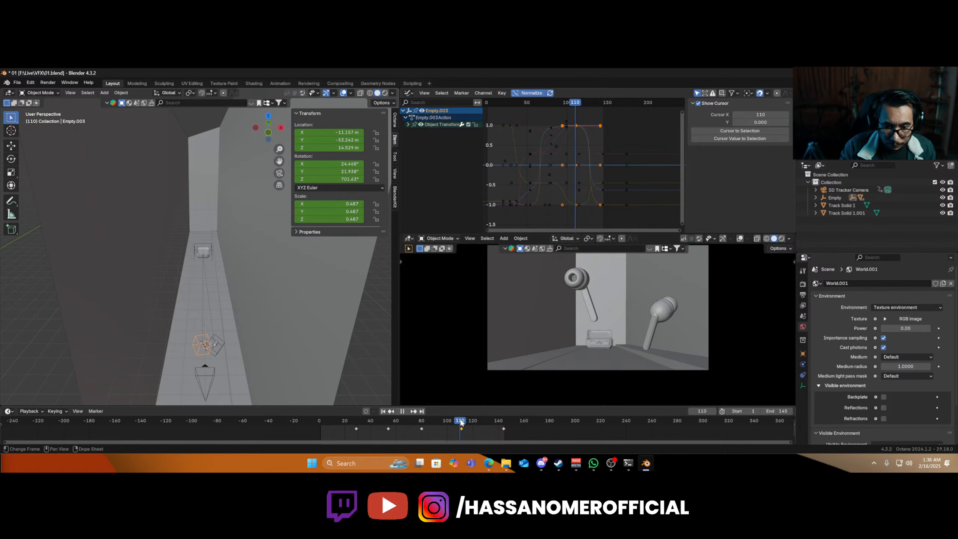
key(space)
click(219, 342)
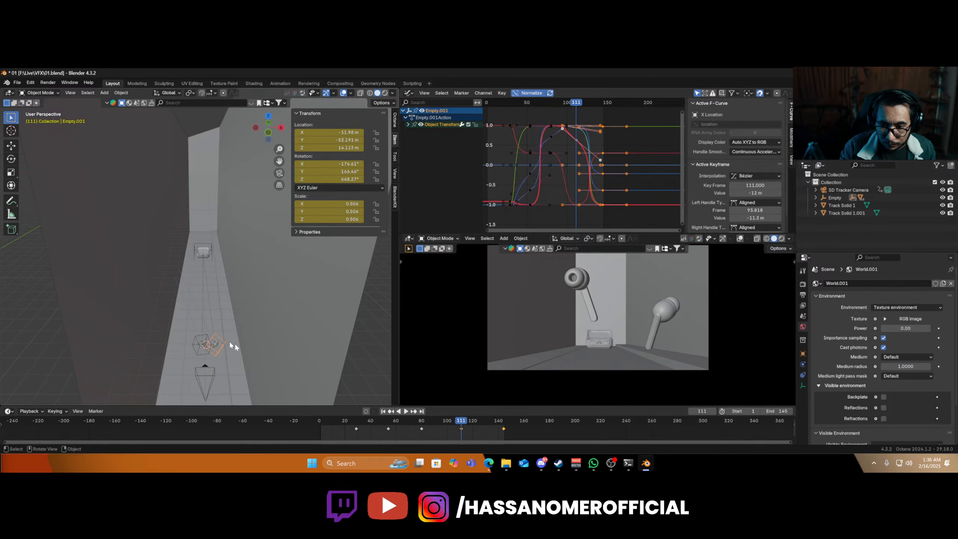
key(g)
key(x)
click(233, 347)
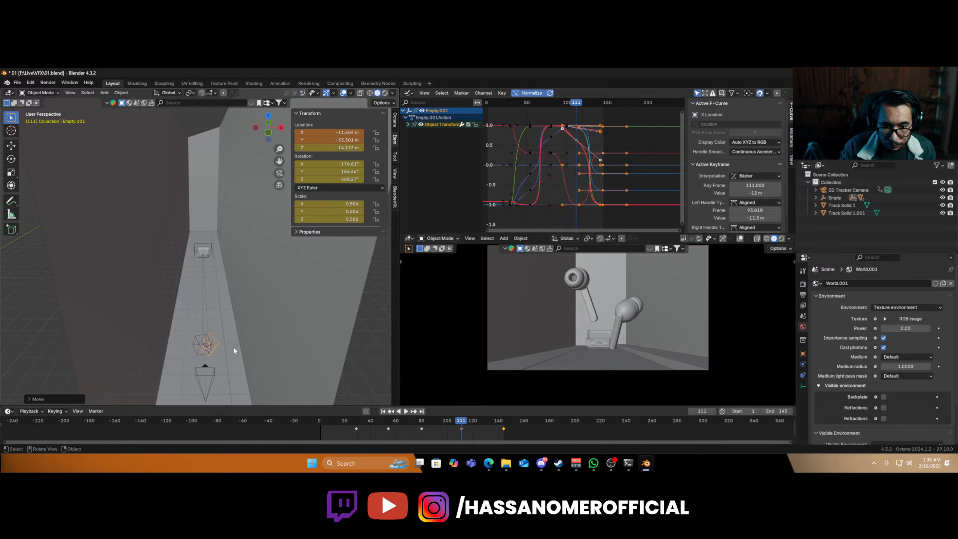
key(i)
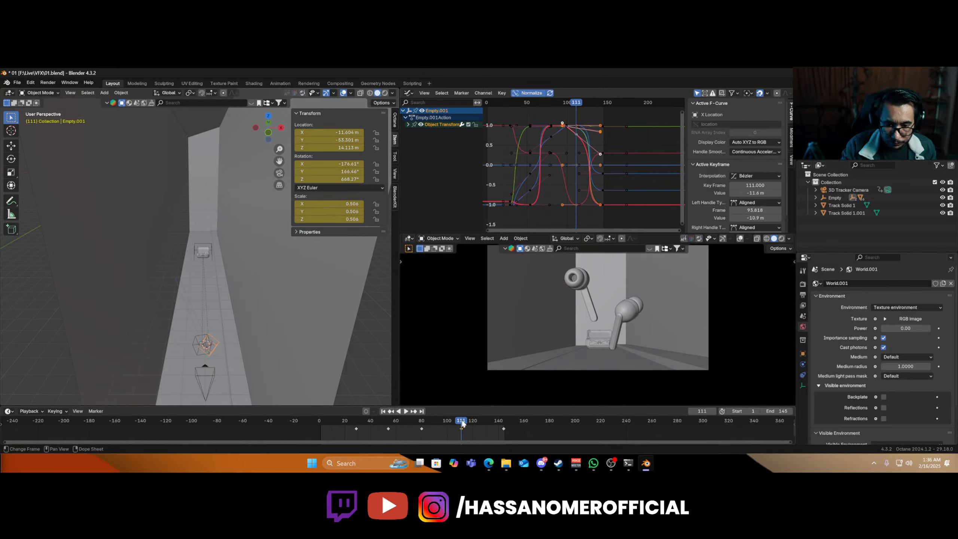
- Play and scrub the animation around frame 111 to review how the two earbuds move past each other
key(space)
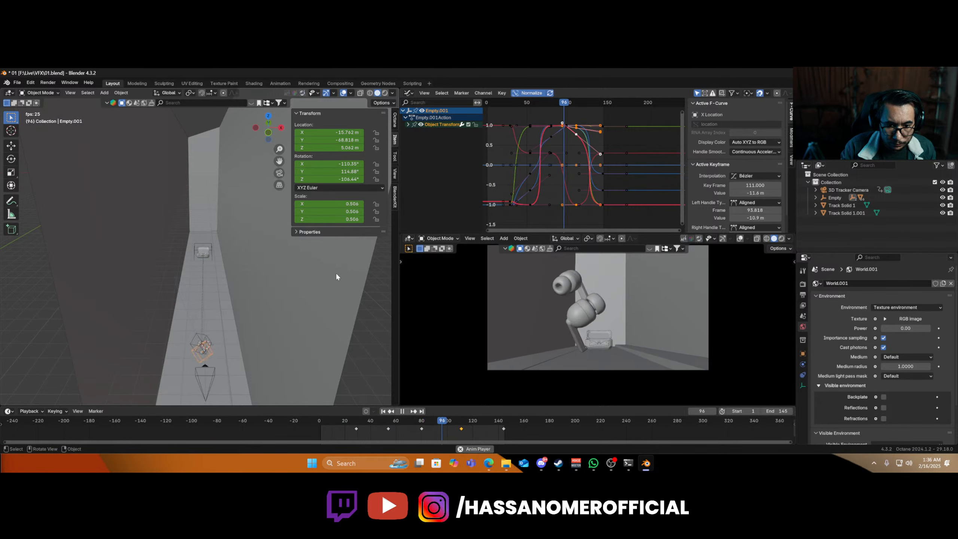
key(space)
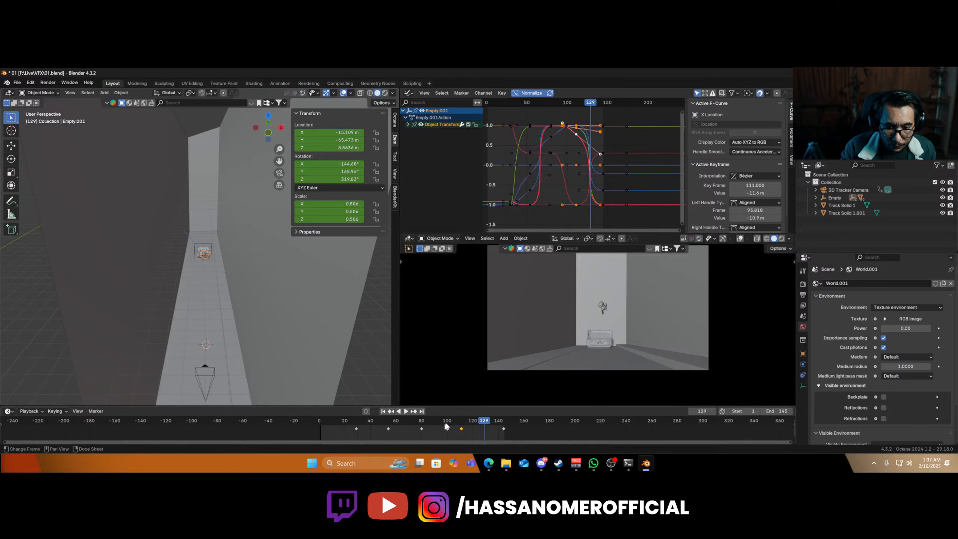
drag(431, 423, 420, 423)
key(space)
key(space)
key(space)
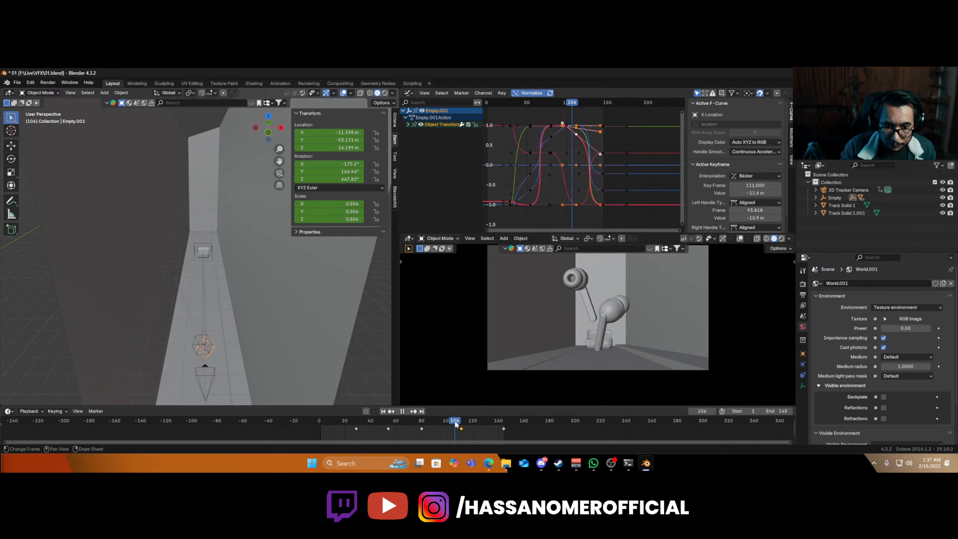
- At frame 89, move Empty.001 along global X to about -11.3 m, keyframe it and play the result
drag(443, 424, 433, 425)
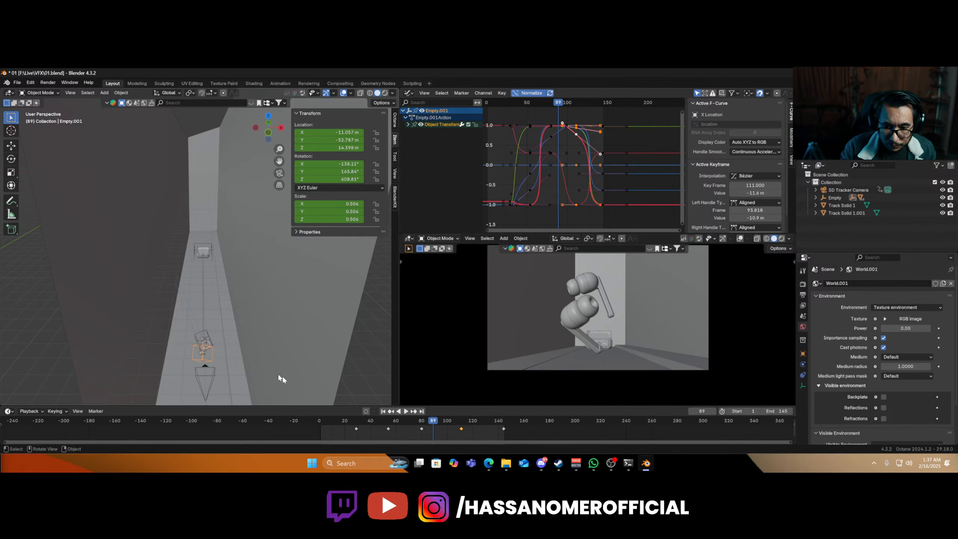
key(g)
key(x)
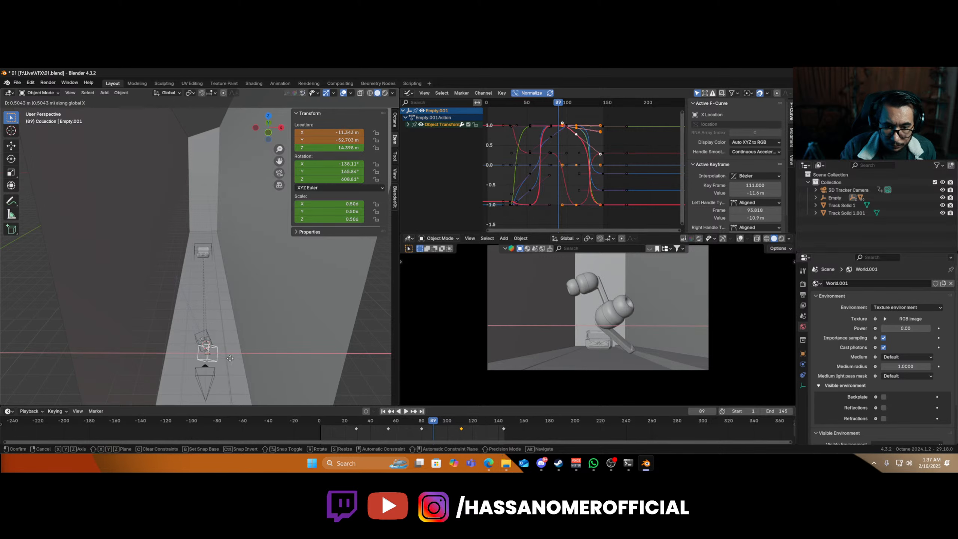
click(231, 361)
key(i)
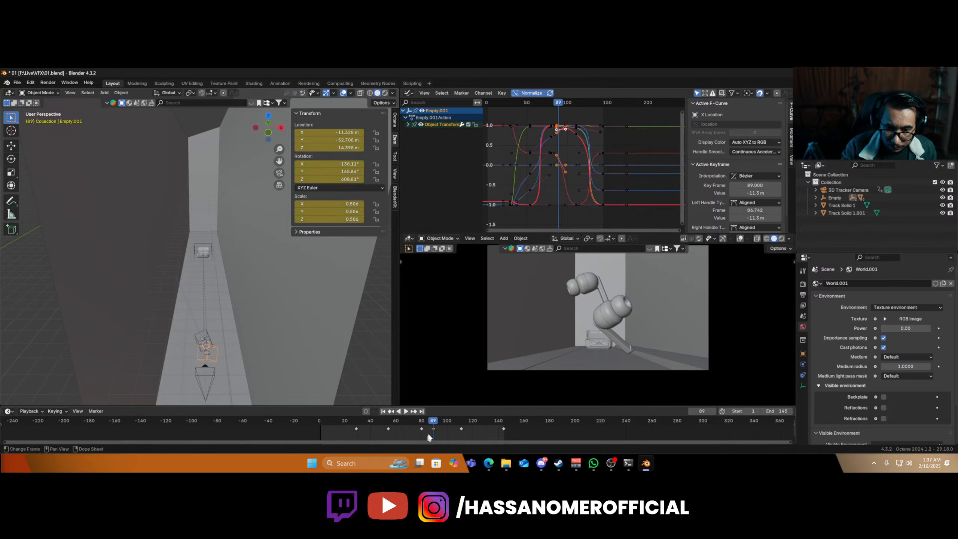
key(space)
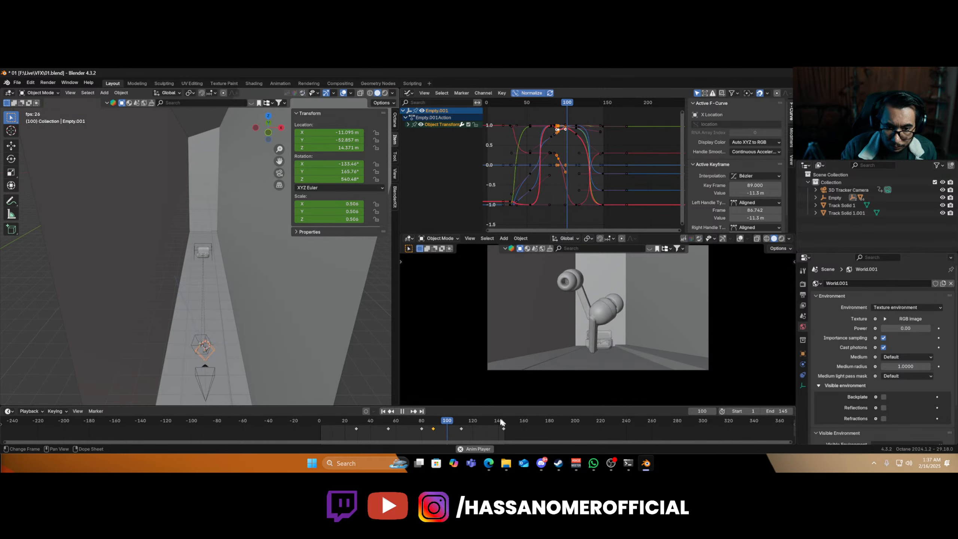
key(space)
- Undo the recent moves and keyframes of Empty.001 and the frame 111 move of Empty.003
key(ctrl+z)
key(ctrl+z)
key(ctrl+z)
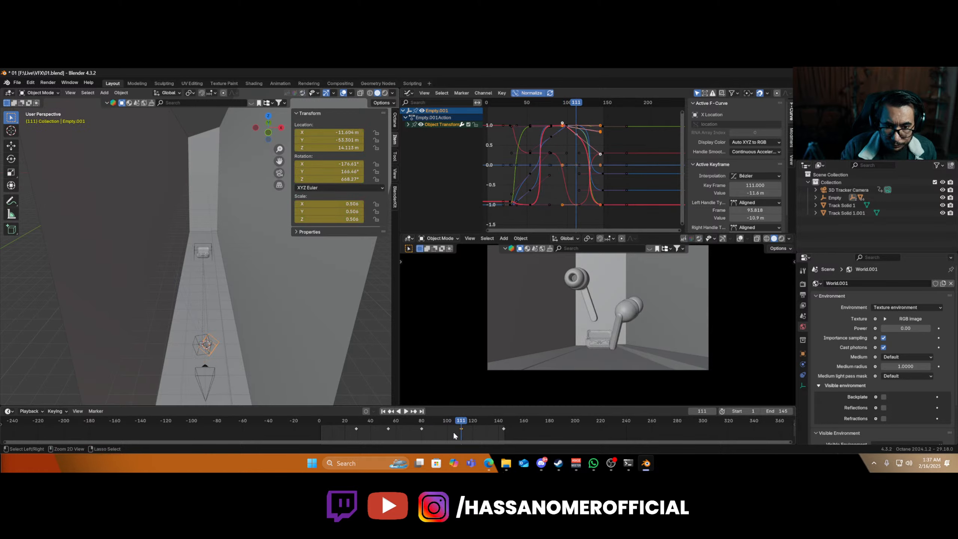
key(ctrl+z)
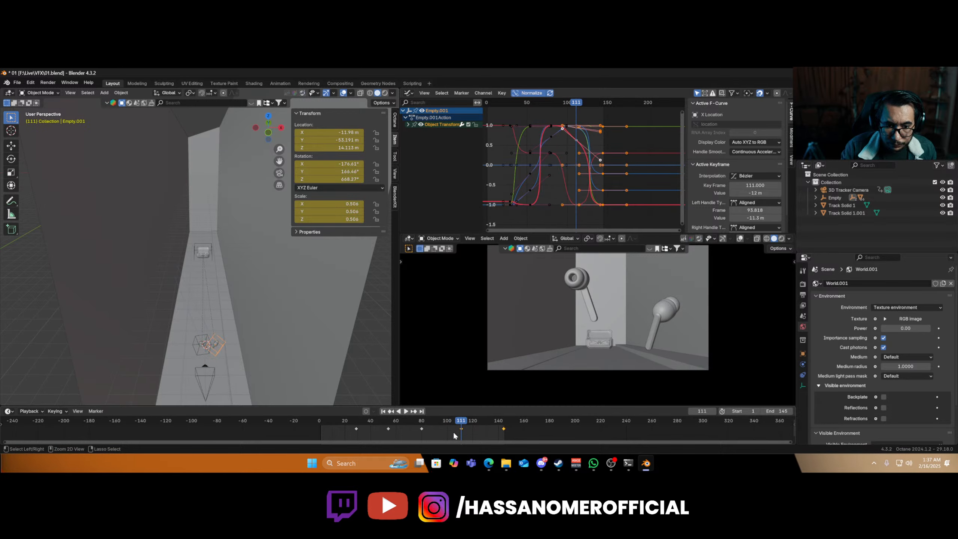
key(ctrl+z)
key(ctrl+z)
key(ctrl+z)
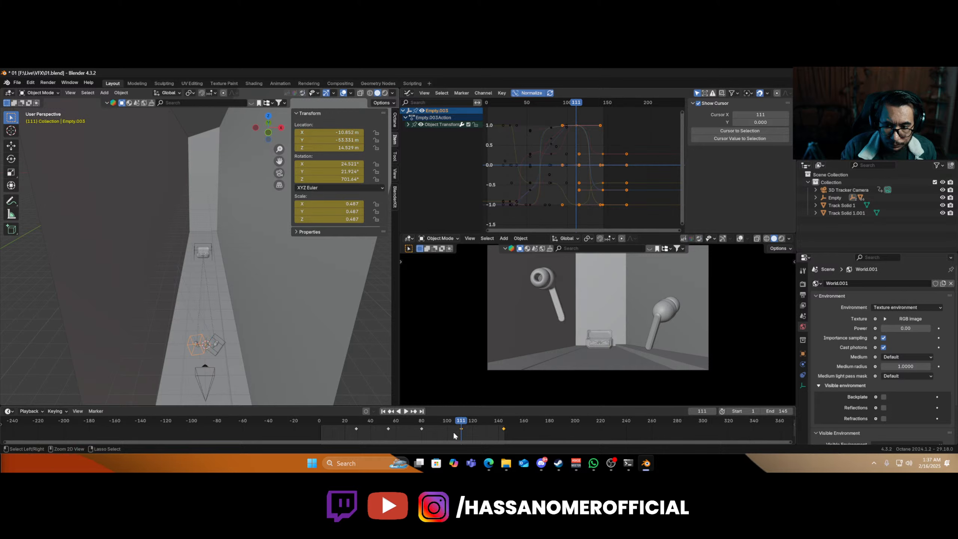
- Play the earbud flight through to the end of the shot and save the file
click(415, 421)
key(space)
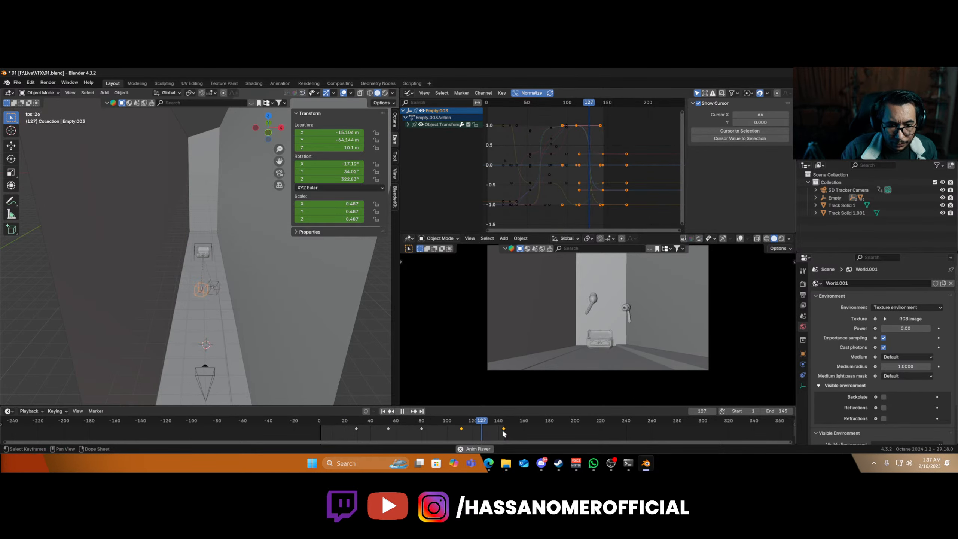
key(space)
key(ctrl+s)
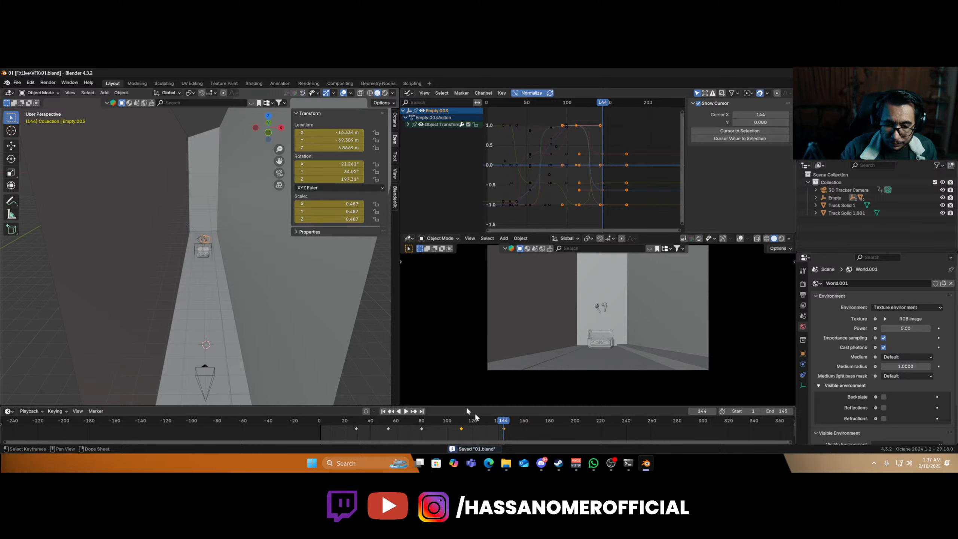
- Switch the camera viewport to rendered shading and select Track Solid 1
key(z)
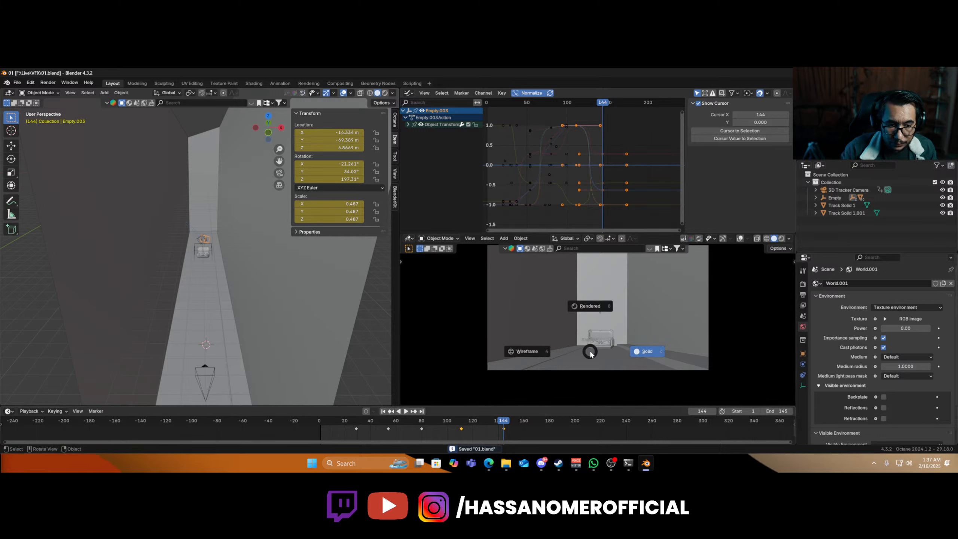
click(590, 306)
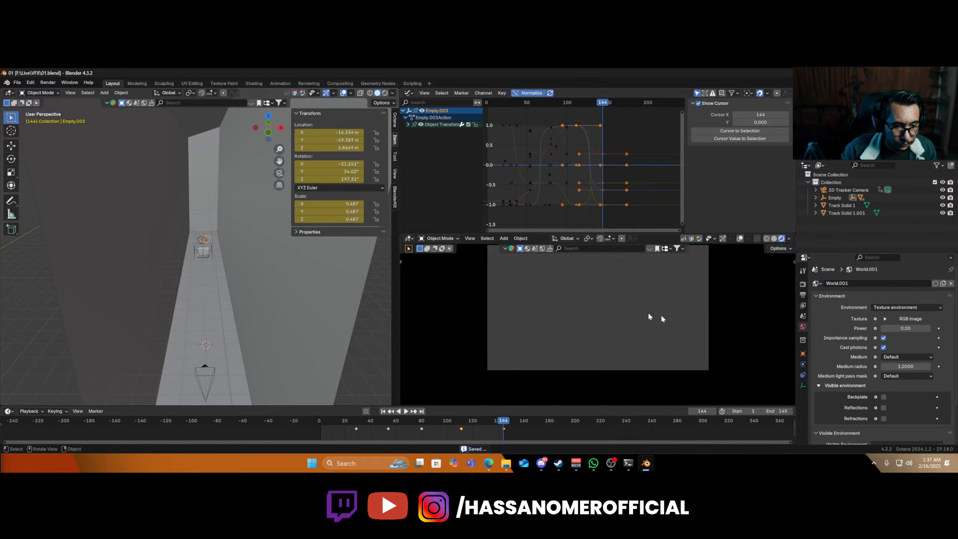
click(286, 245)
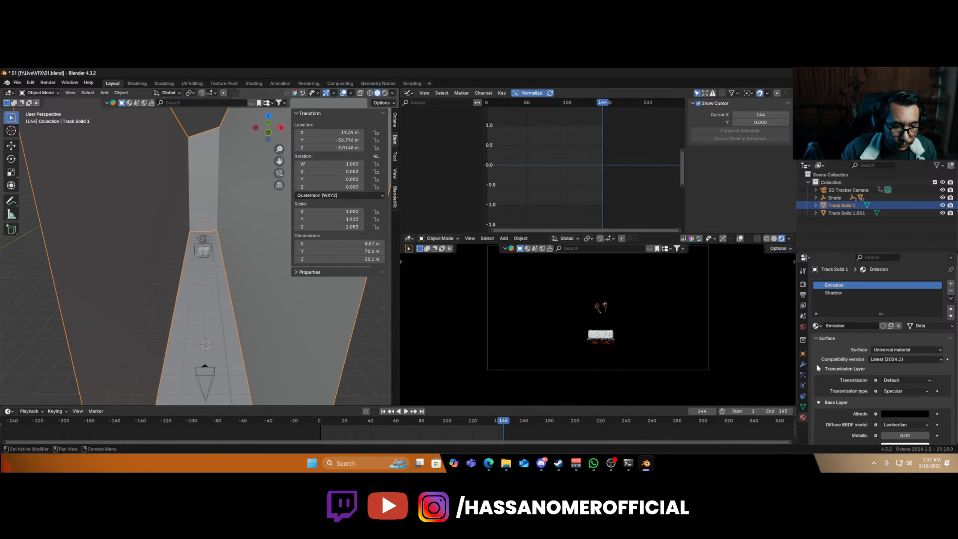
- Scrub through the shot in the rendered camera view to examine the earbuds' look at different frames
click(334, 425)
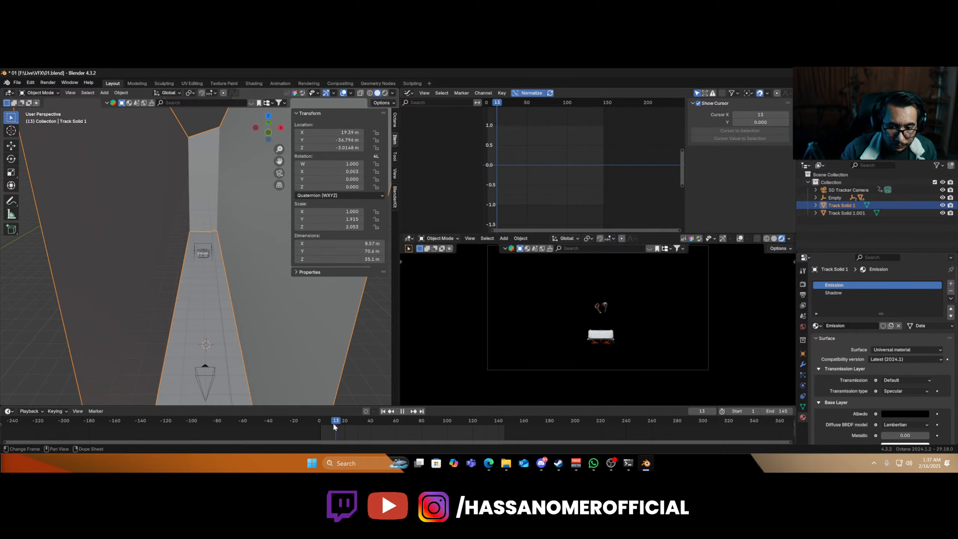
key(space)
drag(396, 425, 416, 423)
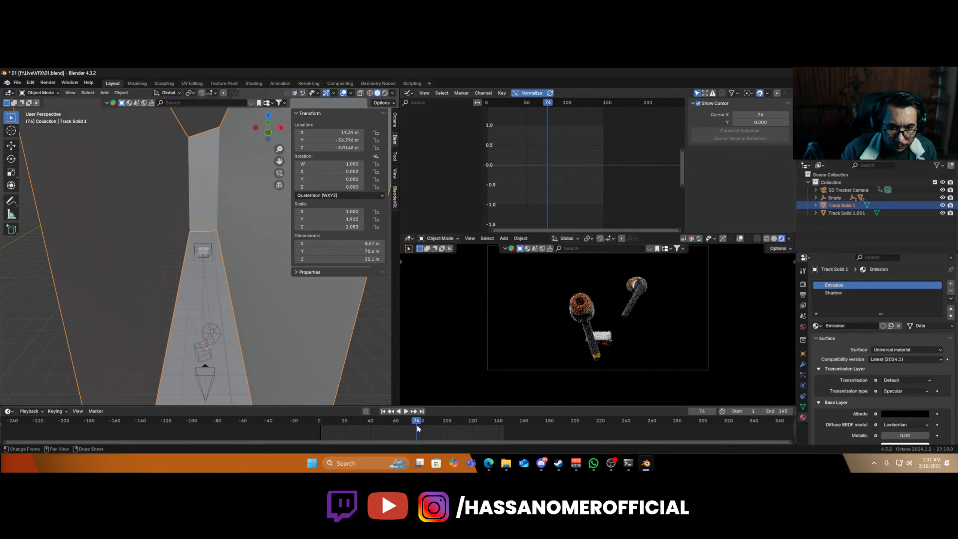
key(space)
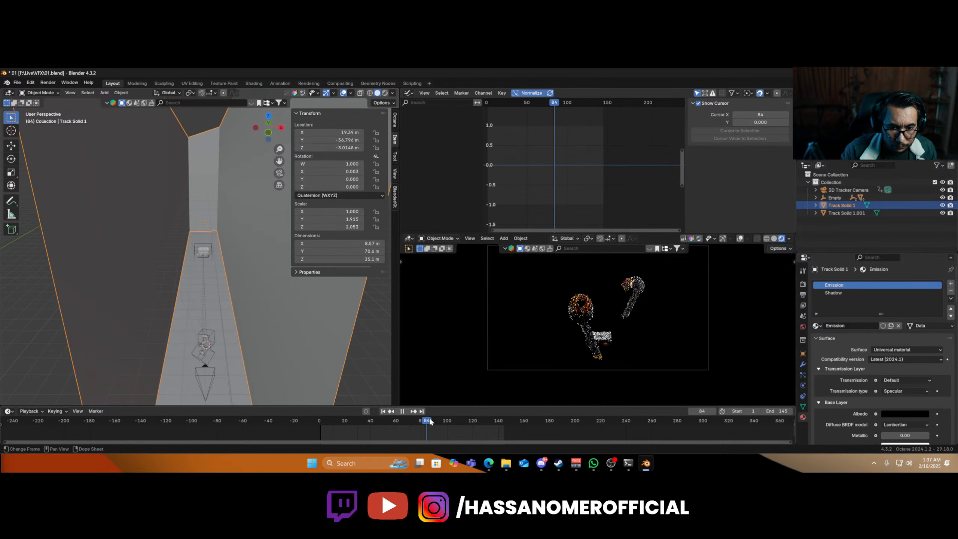
key(space)
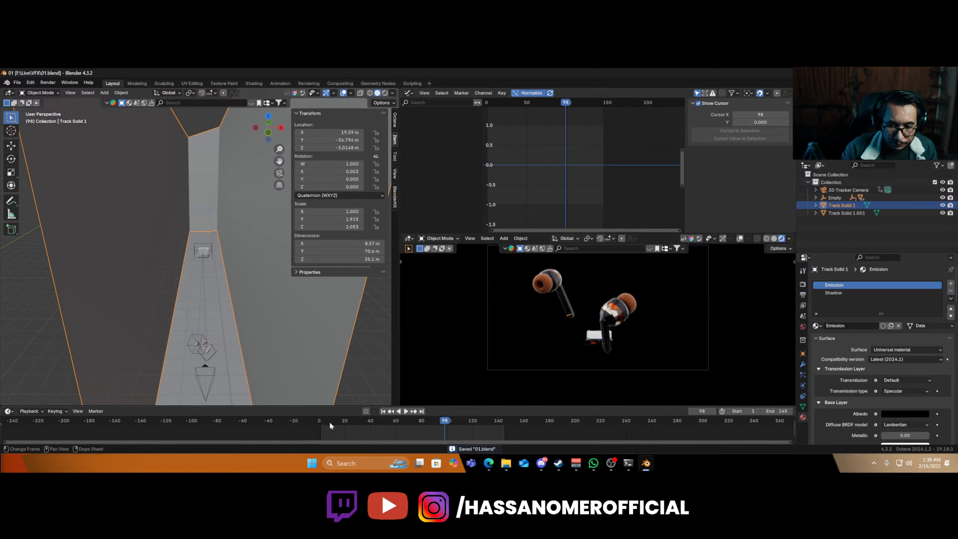
click(319, 426)
key(space)
drag(321, 425, 431, 421)
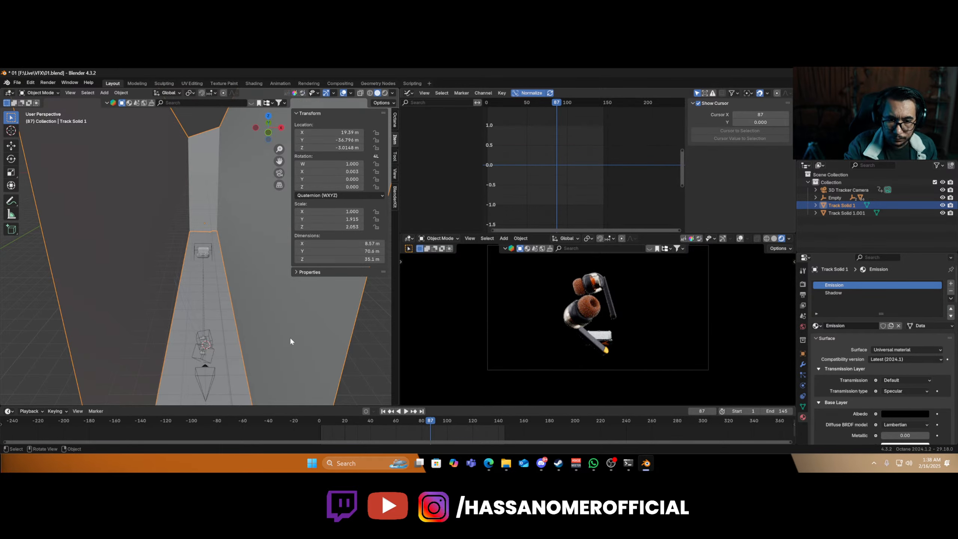
- Select the 3D Tracker Camera through its camera frame and return to a perspective view of the street
key(KP_0)
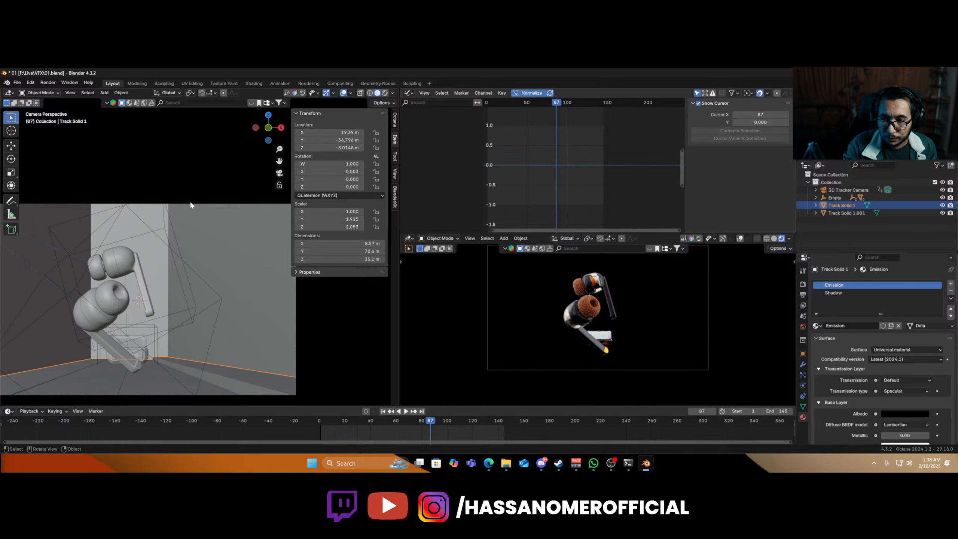
click(190, 202)
middle_drag(210, 265, 205, 281)
scroll(205, 282, down, 4)
scroll(179, 313, up, 2)
scroll(181, 314, down, 2)
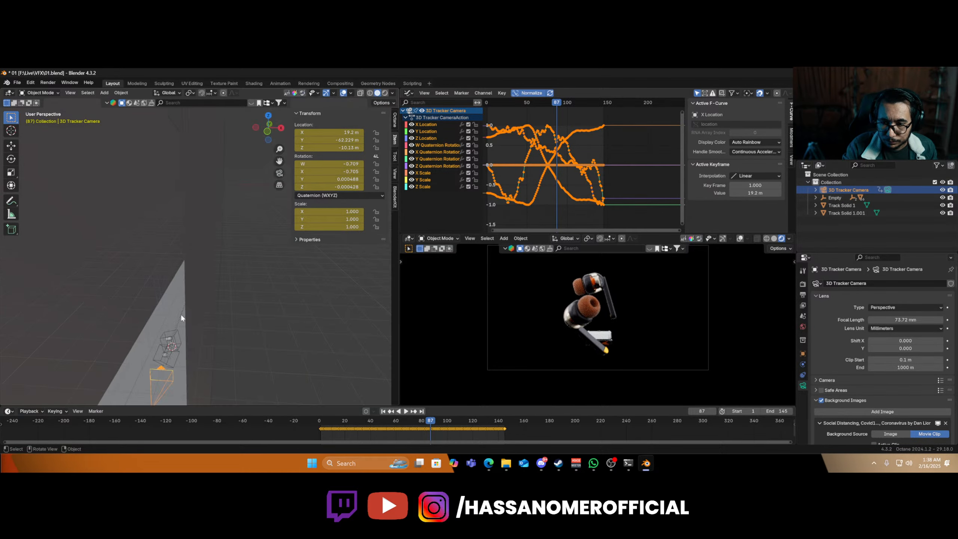
scroll(181, 314, up, 6)
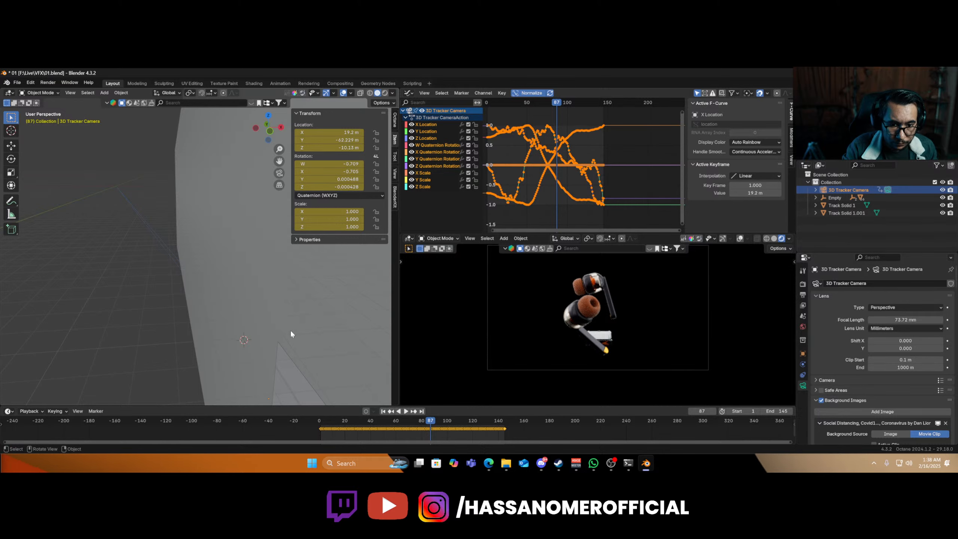
scroll(277, 337, down, 5)
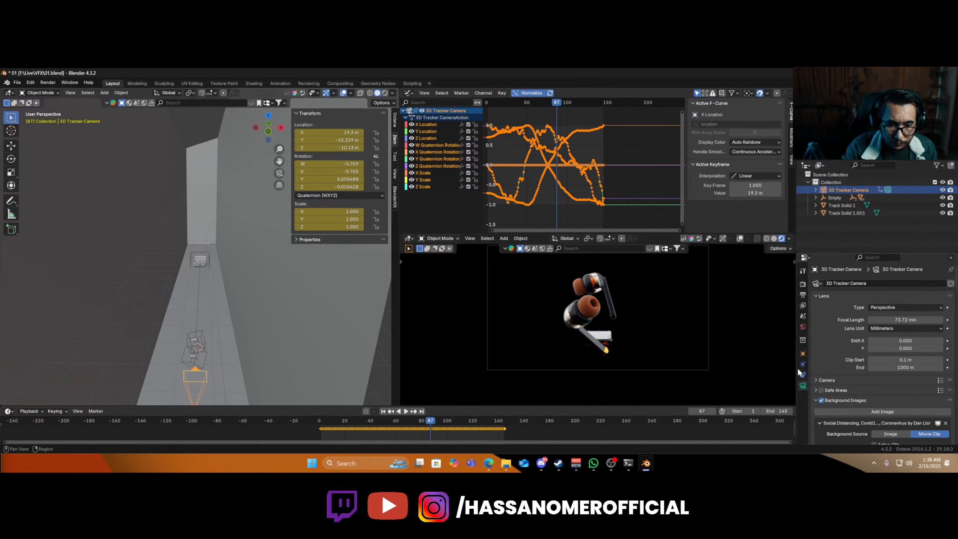
- In the camera's Octane depth of field settings, pick Track Solid 1.001 as the focus object
scroll(848, 369, down, 10)
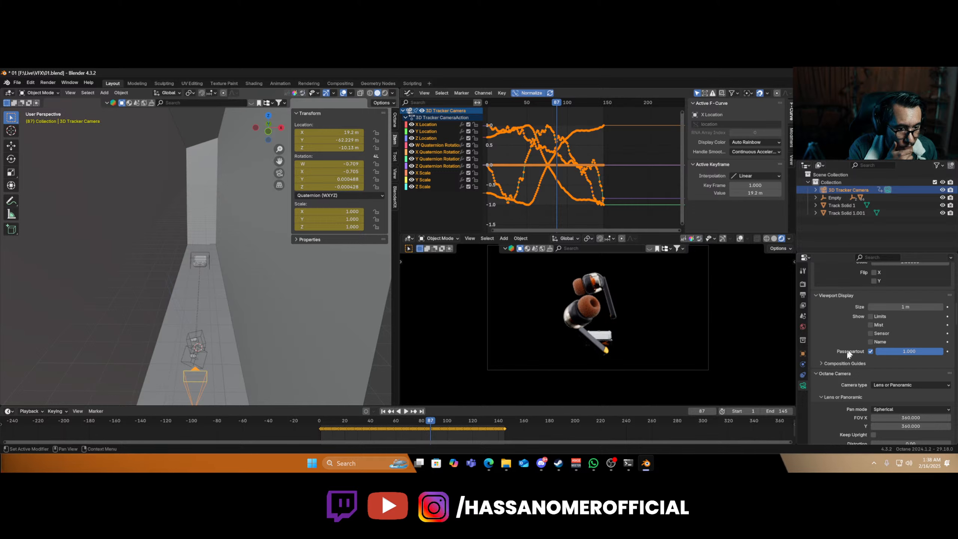
scroll(844, 357, down, 8)
scroll(844, 357, down, 1)
click(874, 366)
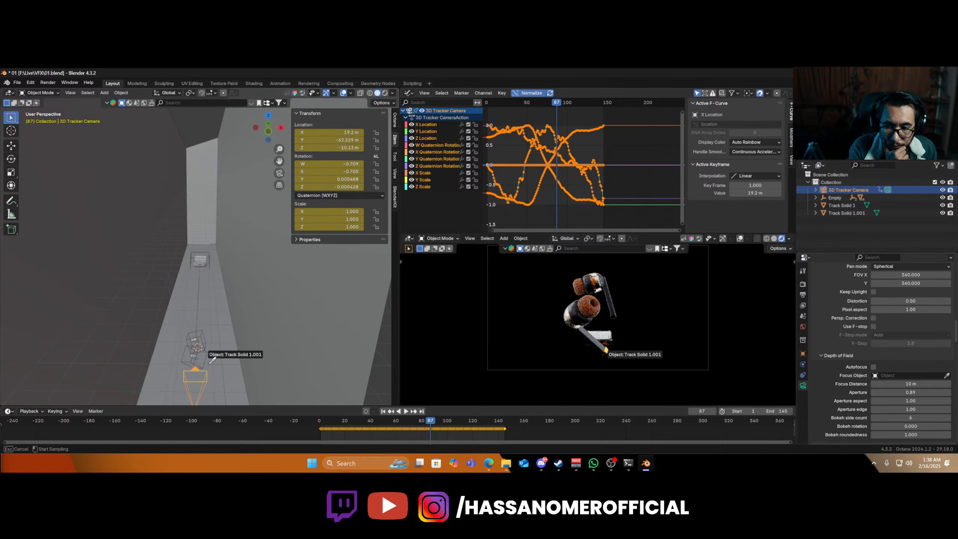
click(198, 347)
- Enable Autofocus in the camera's depth of field settings and inspect the earbuds' focus in the rendered view at frame 97
drag(434, 422, 438, 421)
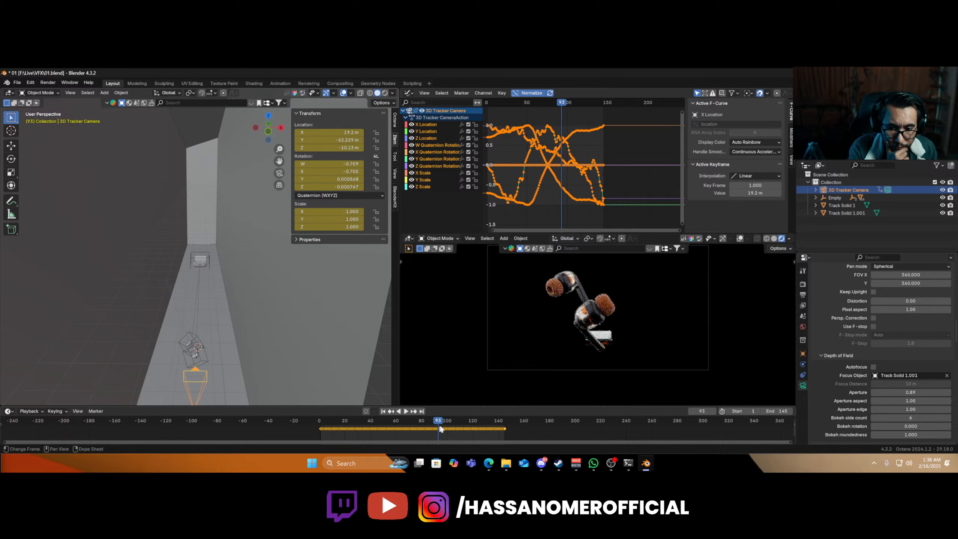
key(space)
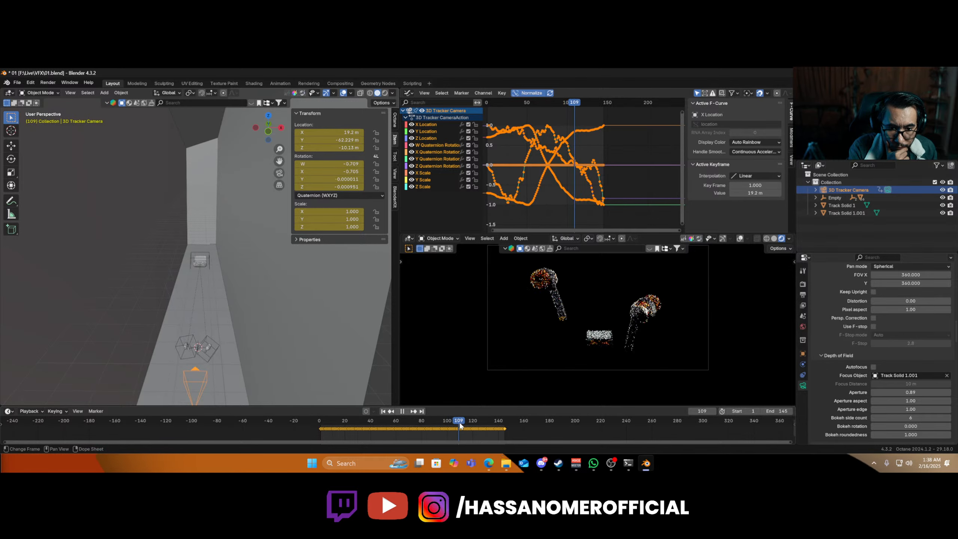
drag(464, 423, 443, 426)
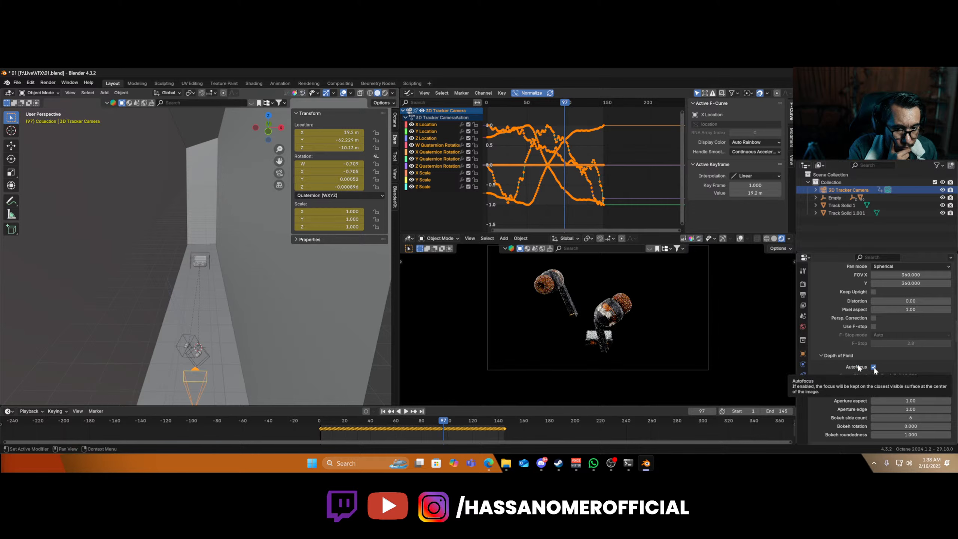
scroll(624, 327, up, 3)
scroll(625, 326, up, 3)
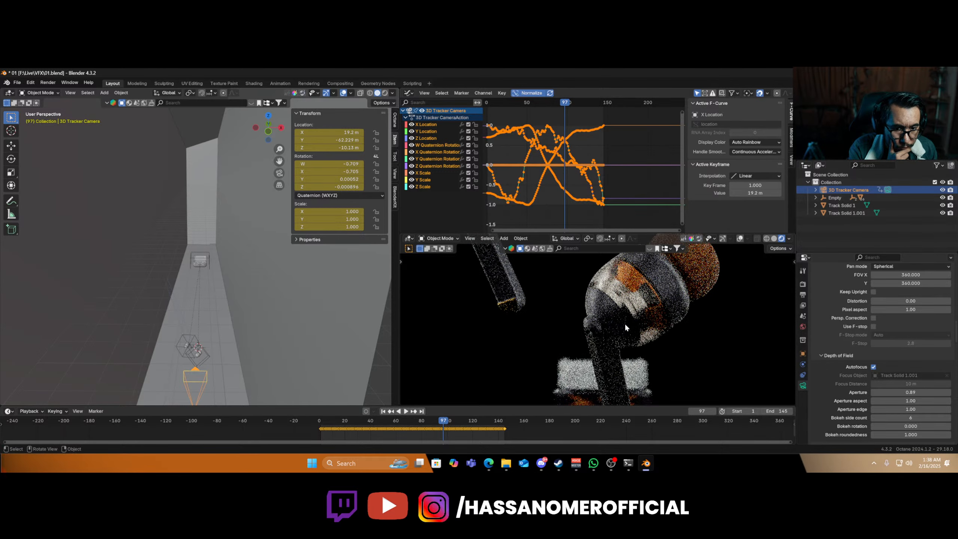
scroll(624, 327, down, 5)
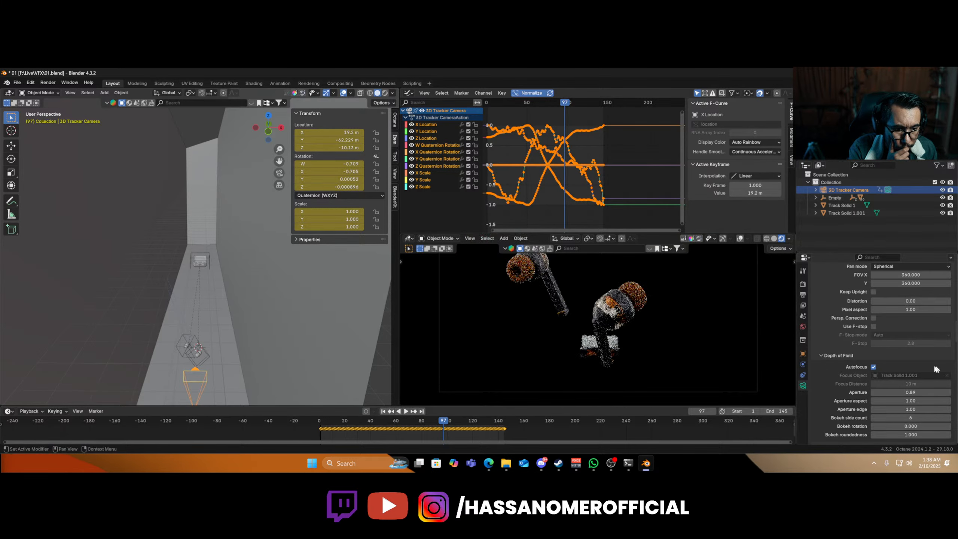
- Turn off the camera's Autofocus and replace the depth of field focus object with the nearer earbud's Shell_Back.002
click(874, 367)
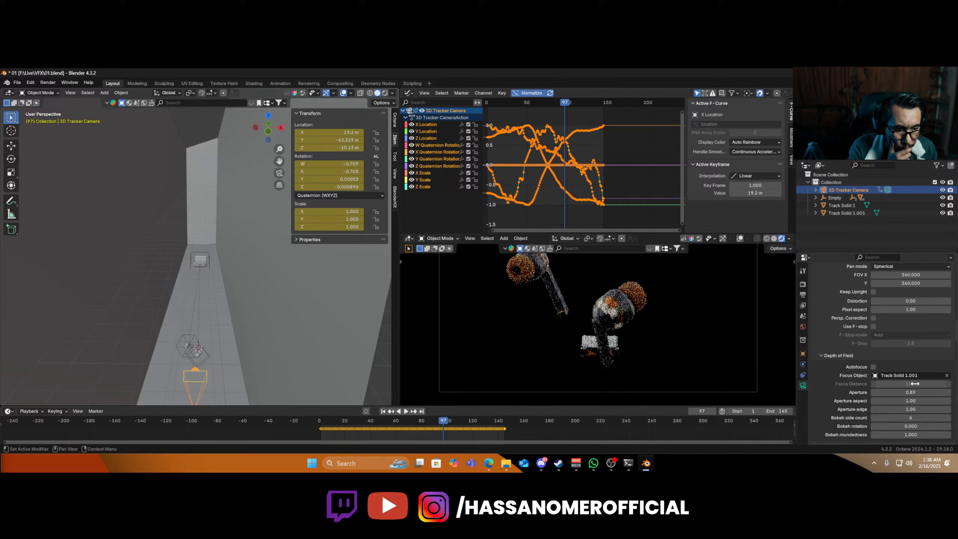
click(947, 375)
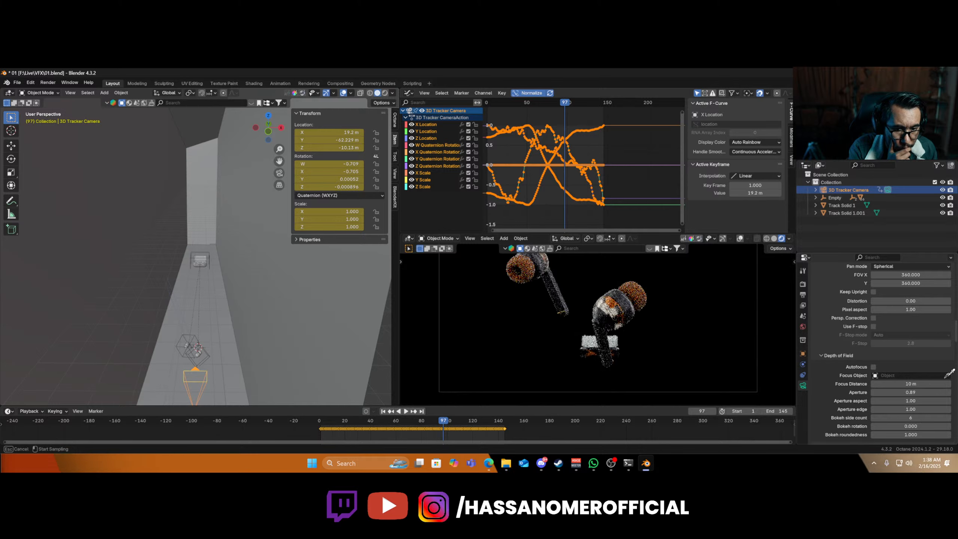
click(607, 317)
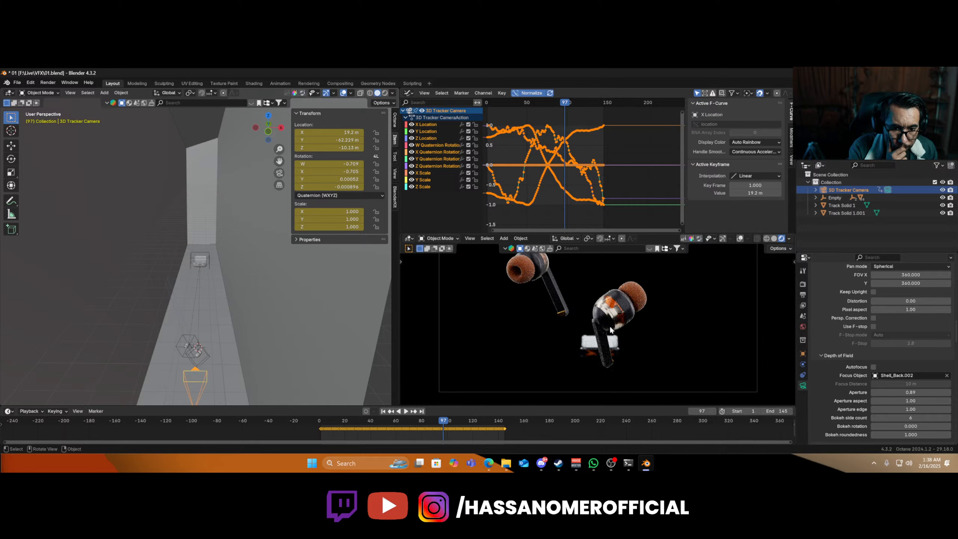
- Set the Random walk density of the earbud silicone tip's Buds.001 material to 10 and save the file
click(528, 280)
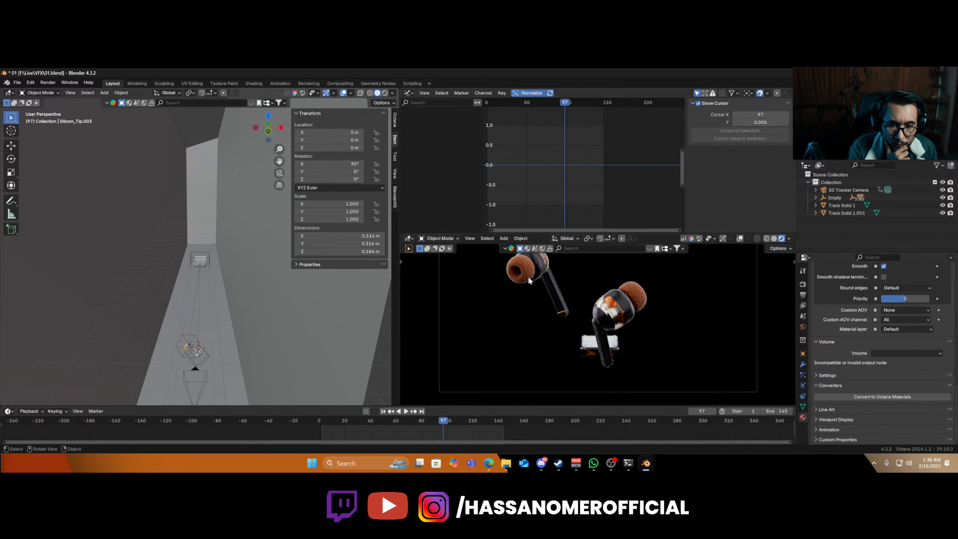
click(409, 94)
click(430, 182)
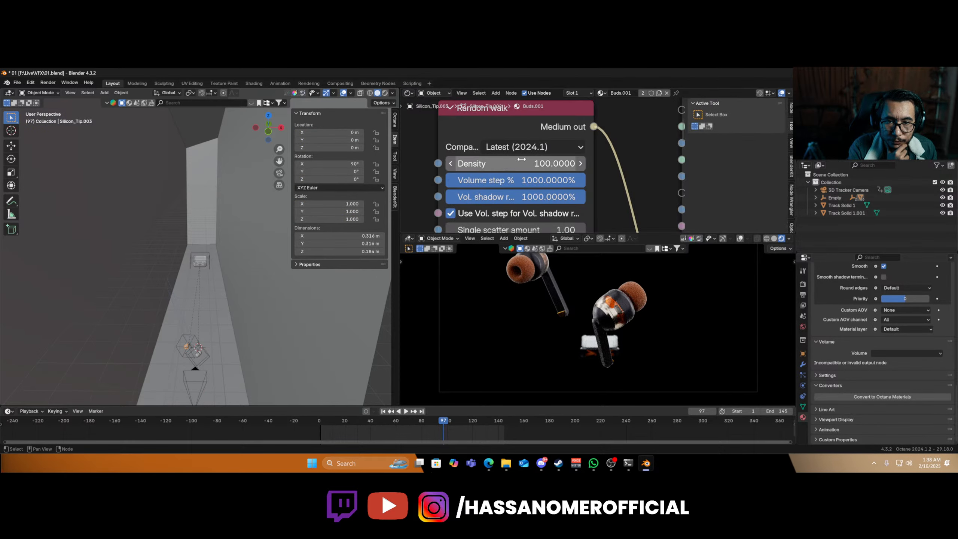
scroll(524, 160, up, 2)
double_click(520, 164)
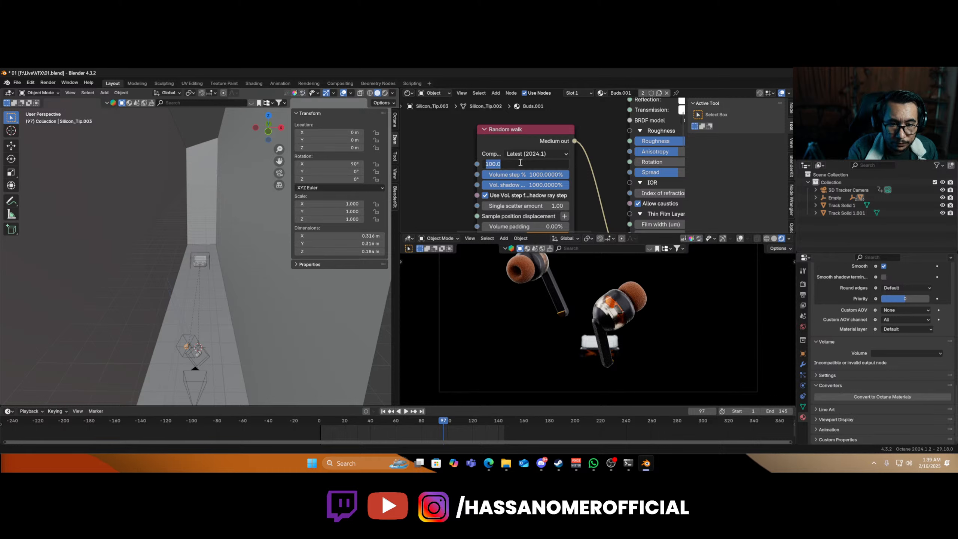
text(10)
key(Return)
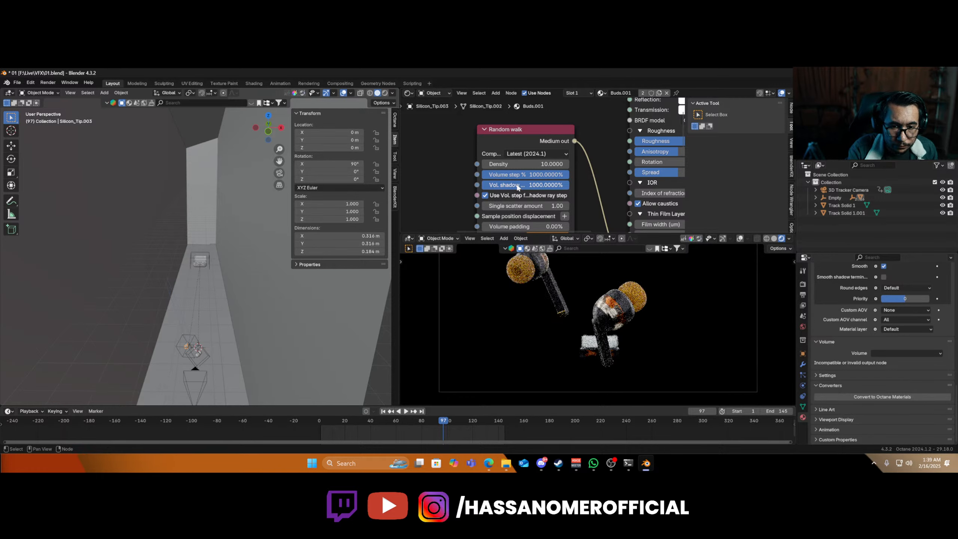
key(ctrl+s)
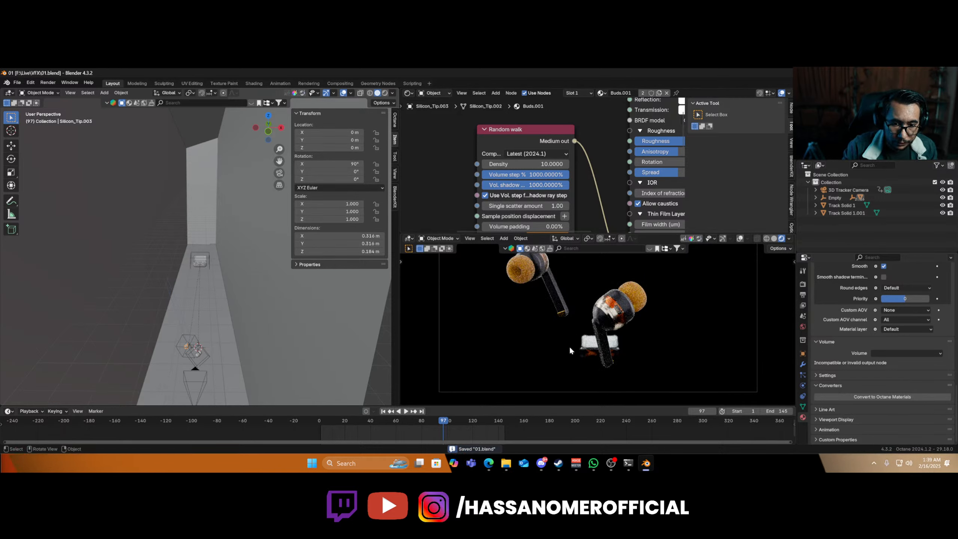
- Switch the rendered camera view to Solid shading
key(z)
click(634, 349)
key(z)
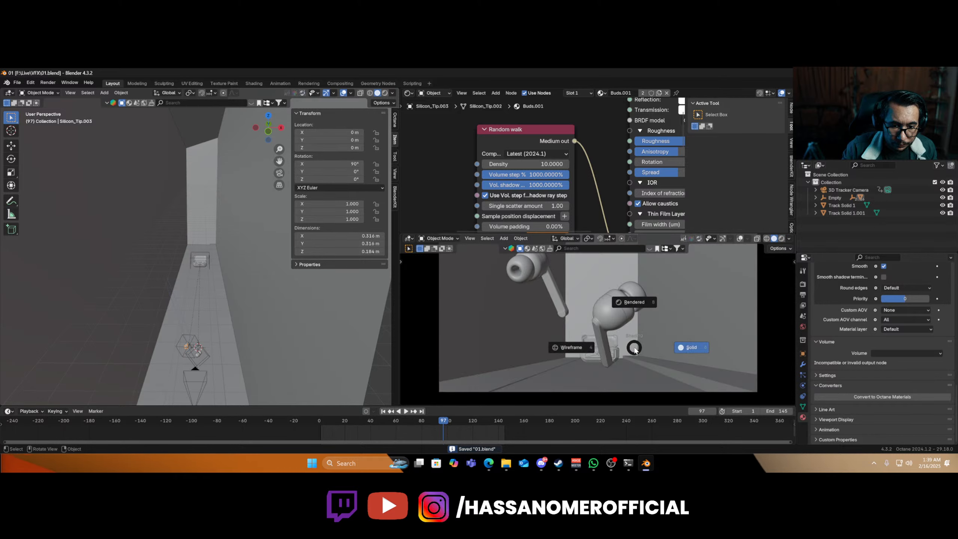
click(679, 346)
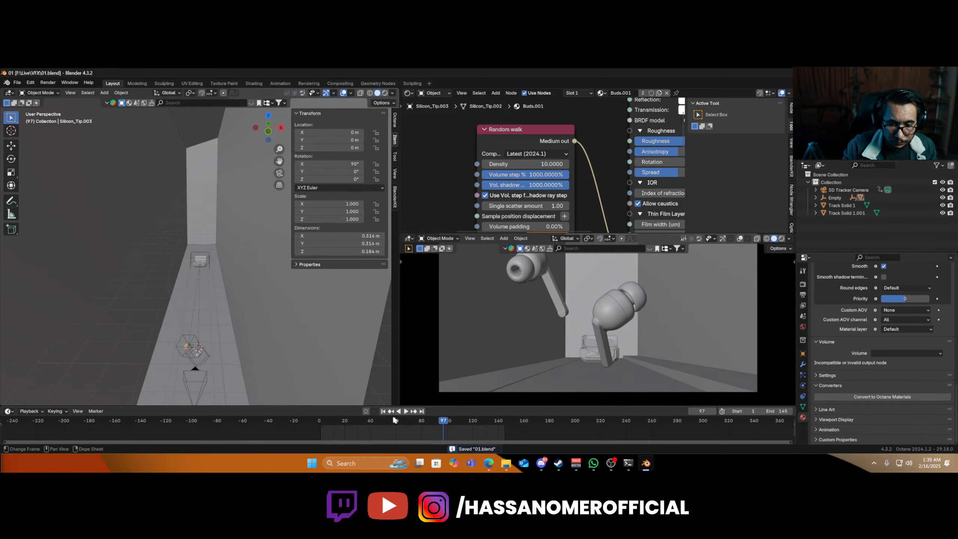
- Save the file and play the shot from frame 1 to frame 112 to examine the earbuds' flight
mouse_move(380, 421)
mouse_down()
mouse_move(320, 426)
mouse_move(380, 423)
mouse_move(328, 426)
mouse_up()
key(space)
key(Escape)
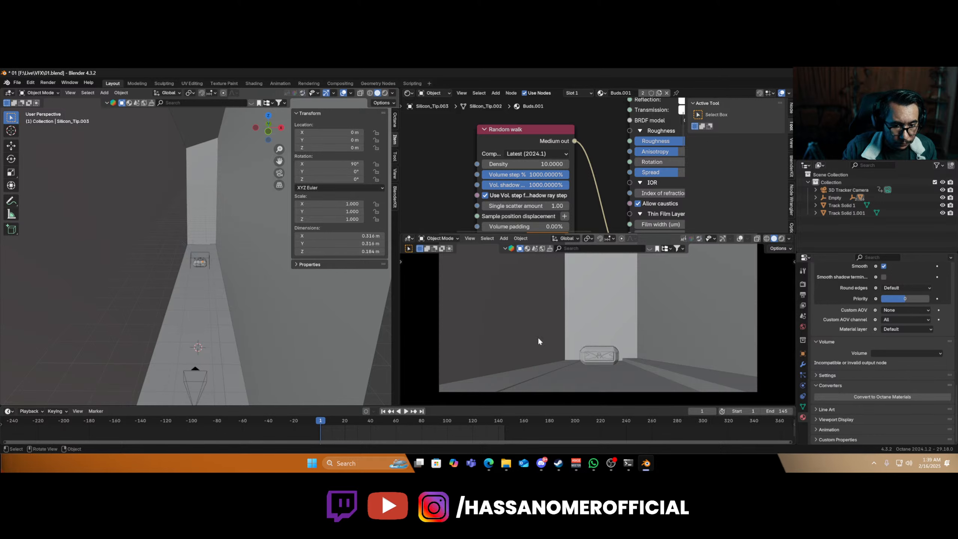
key(ctrl+s)
key(space)
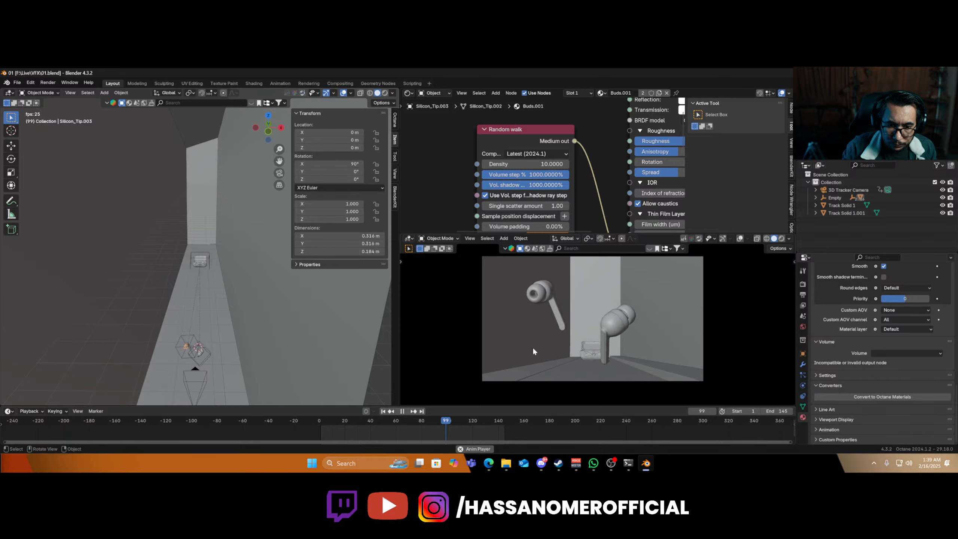
key(space)
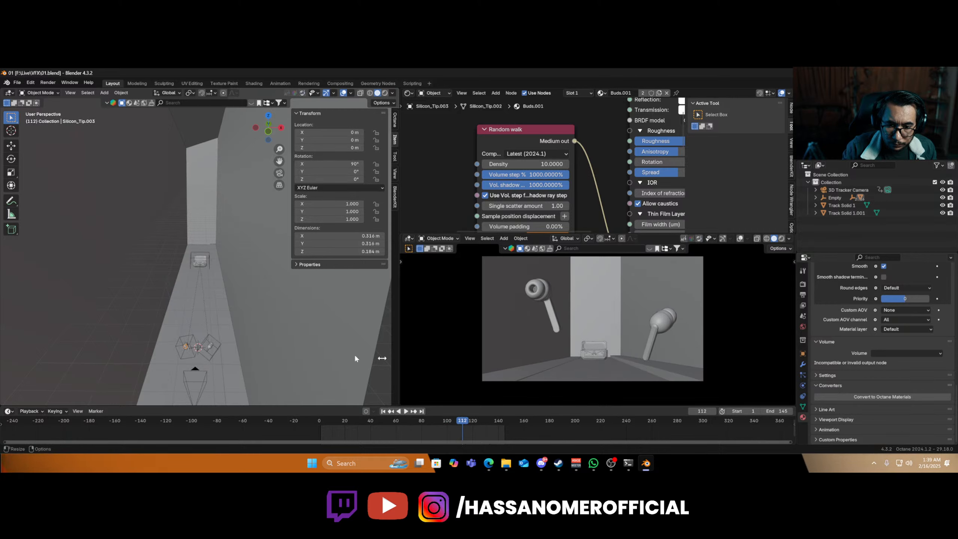
- Try moving Empty.001 along X toward the middle of the street at frame 111 and keyframe its new position
click(218, 345)
drag(464, 425, 461, 424)
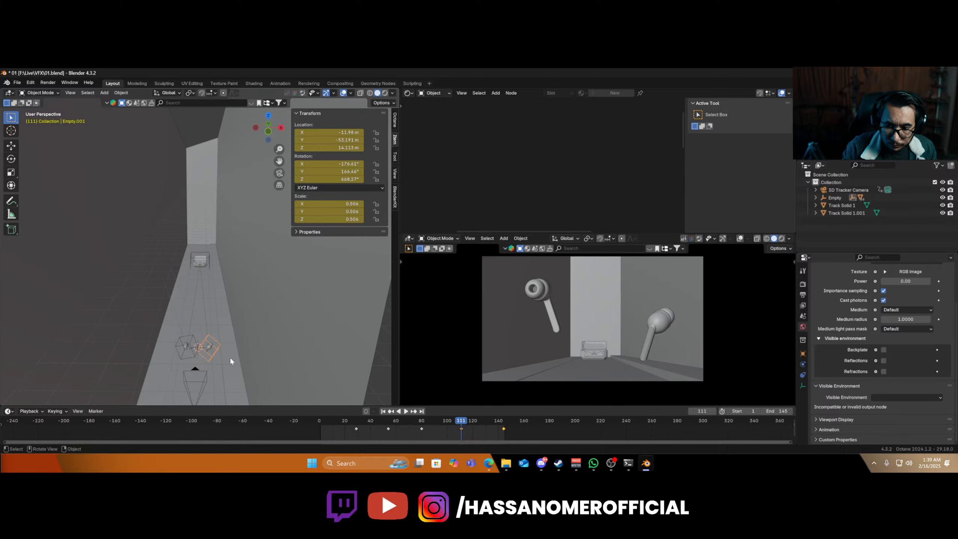
key(g)
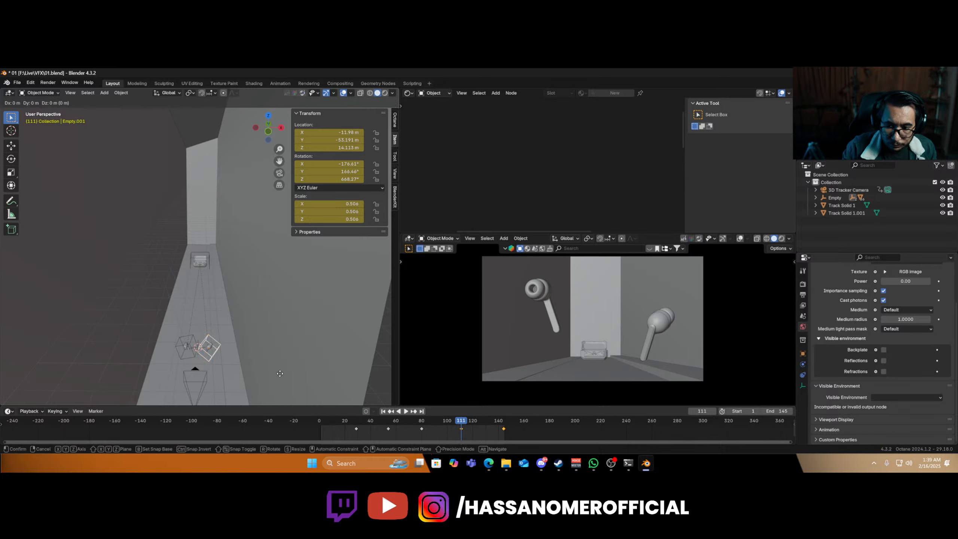
key(x)
click(269, 374)
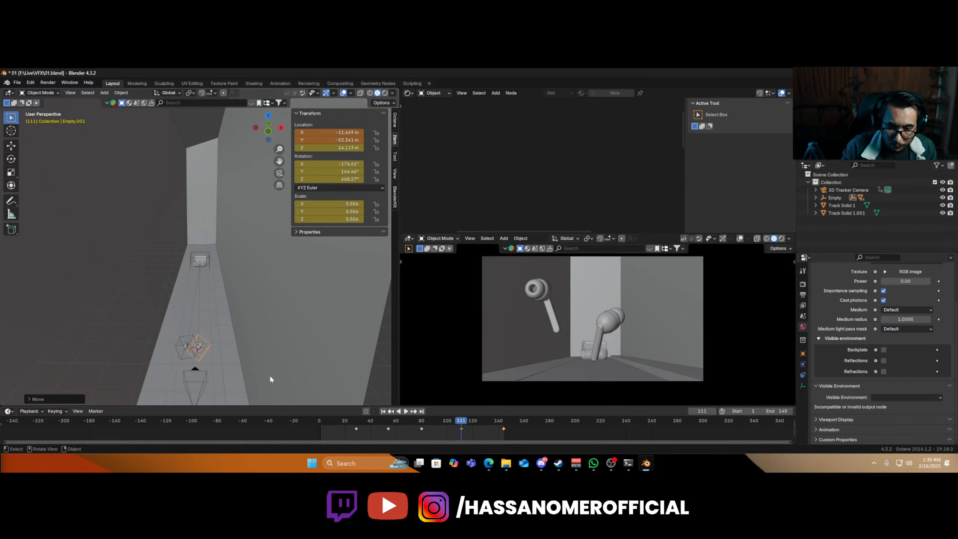
key(i)
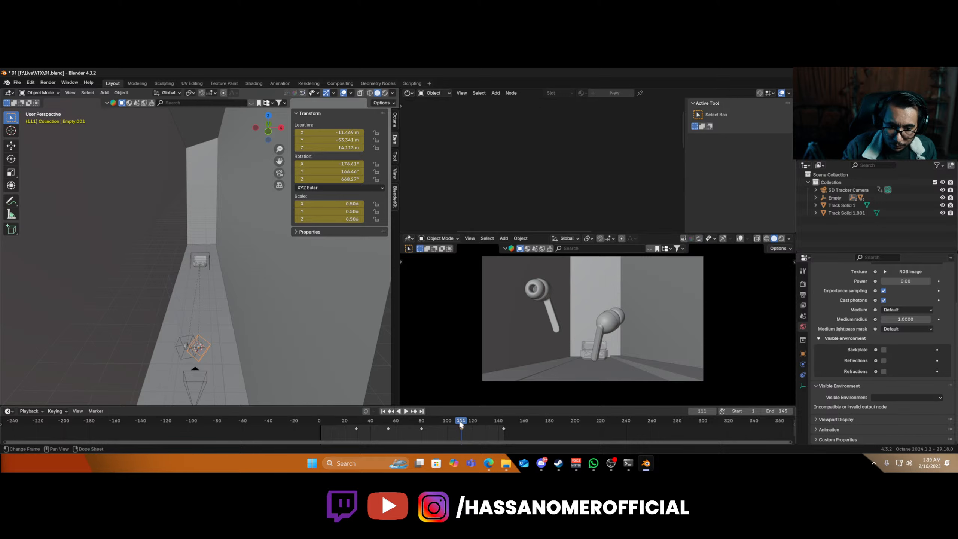
- Play the shot from frame 11 to review the earbud's new path, and undo its move and keyframe at frame 111
drag(460, 425, 333, 435)
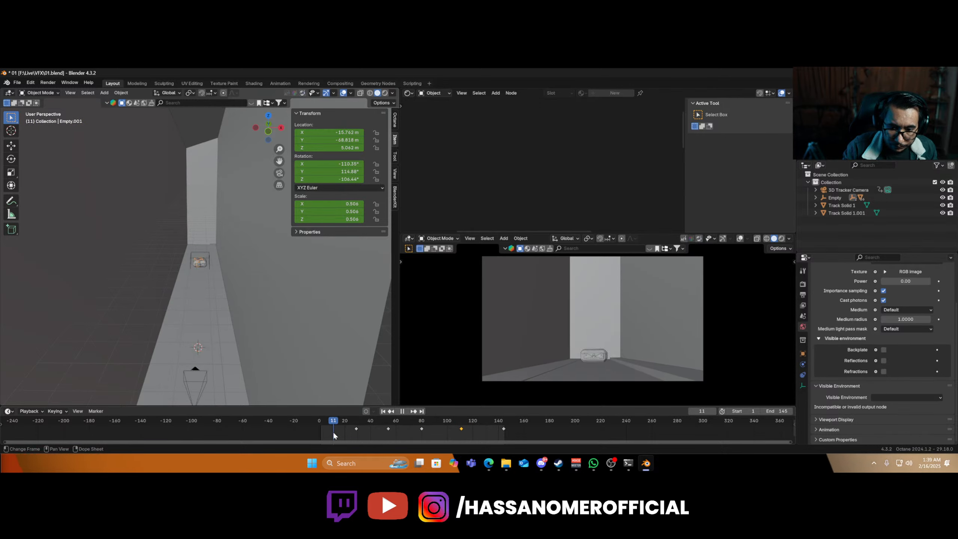
key(space)
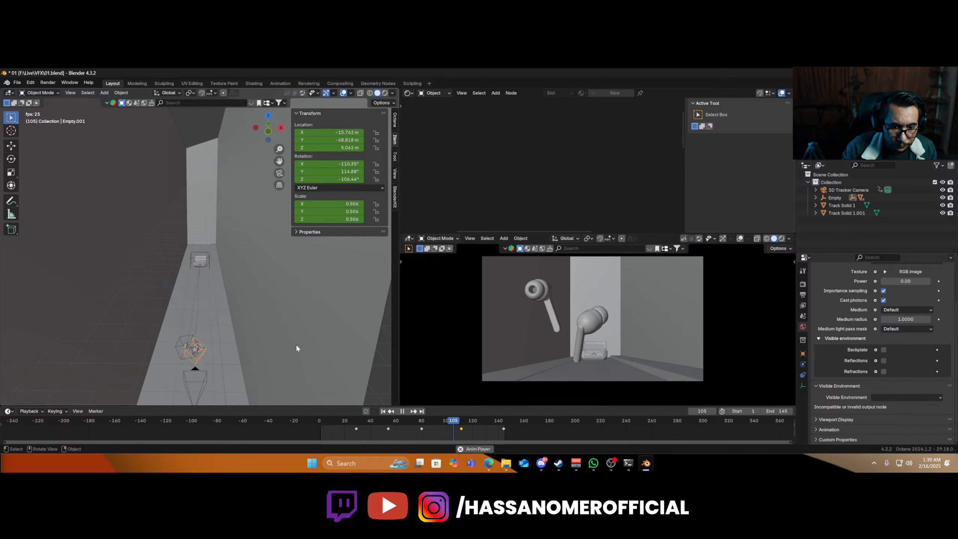
key(space)
key(Down)
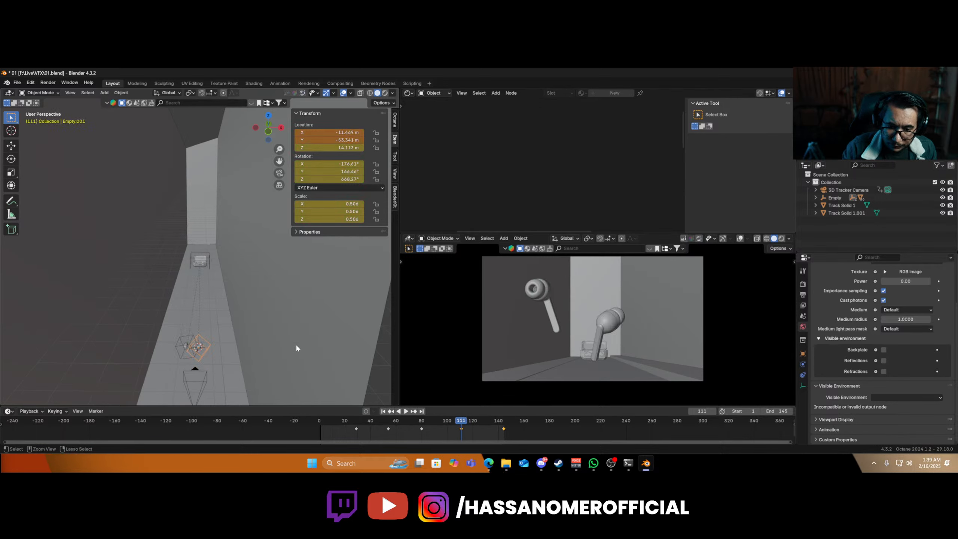
- Replay the shot and inspect the floating earbuds up close at the frame 54 keyframe
key(space)
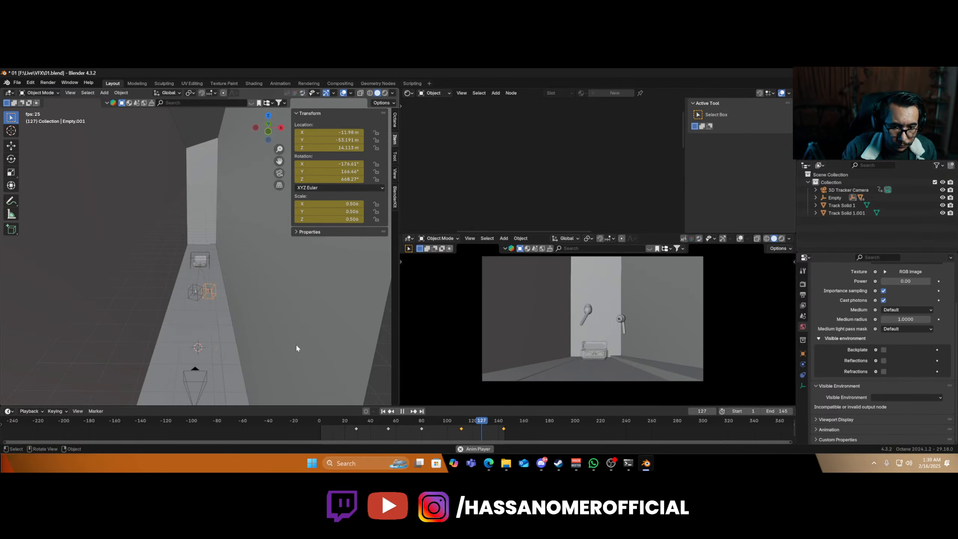
key(space)
mouse_move(364, 426)
mouse_down()
mouse_move(355, 422)
mouse_move(409, 415)
mouse_move(357, 425)
mouse_up()
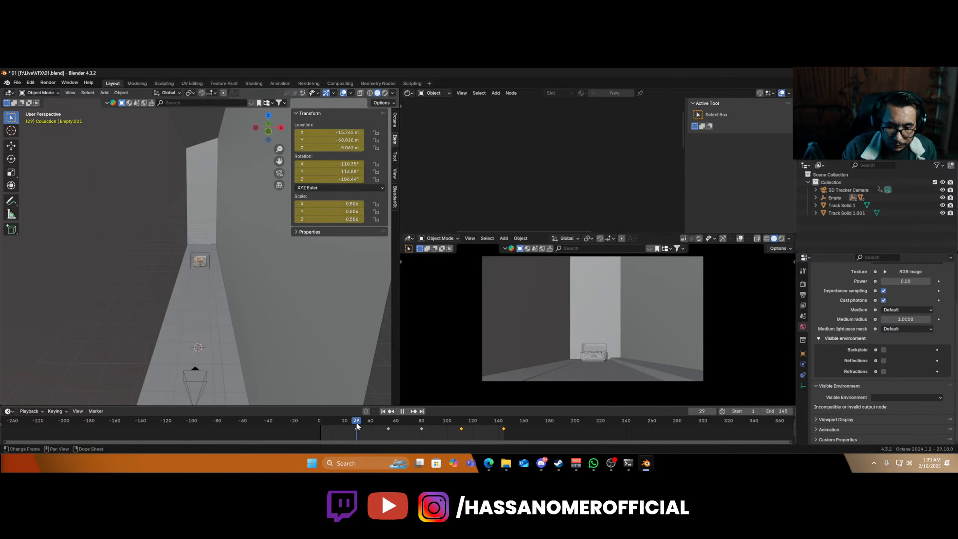
click(414, 412)
scroll(189, 257, up, 8)
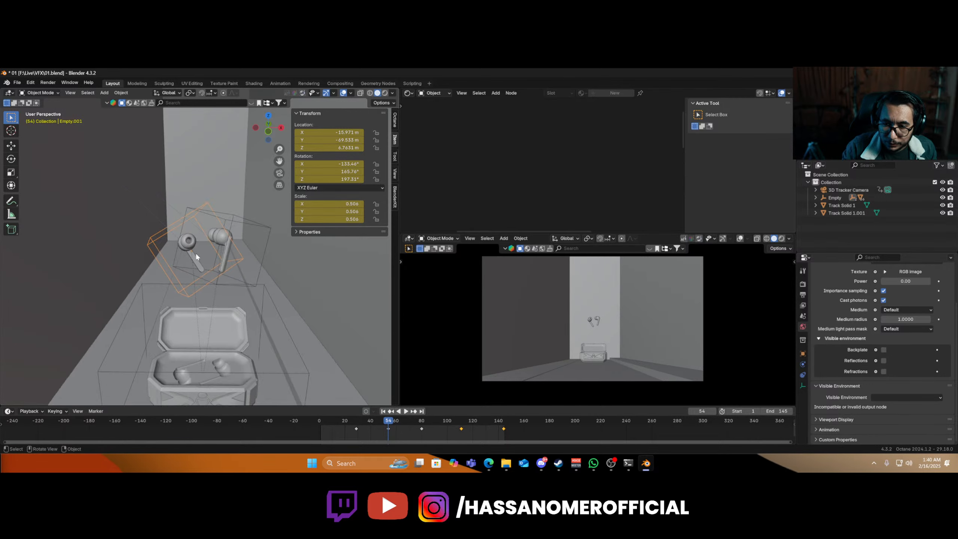
- Show Empty.001's Z Location curve in the Graph Editor and add a Noise modifier to it
click(410, 92)
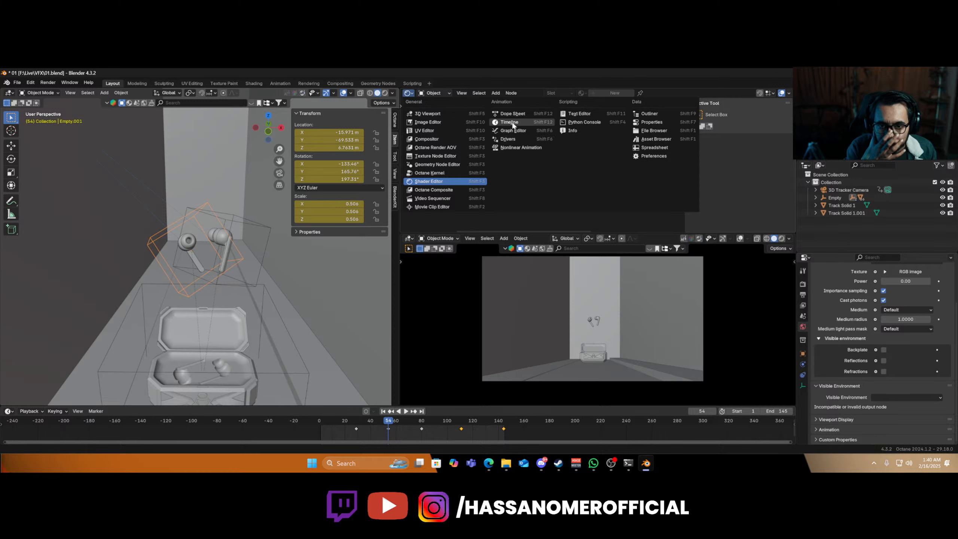
click(500, 130)
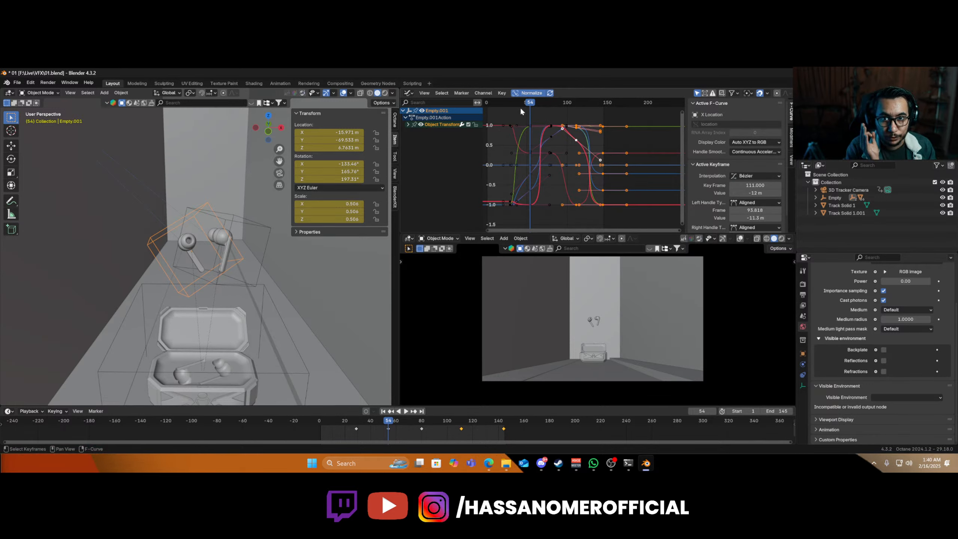
click(408, 124)
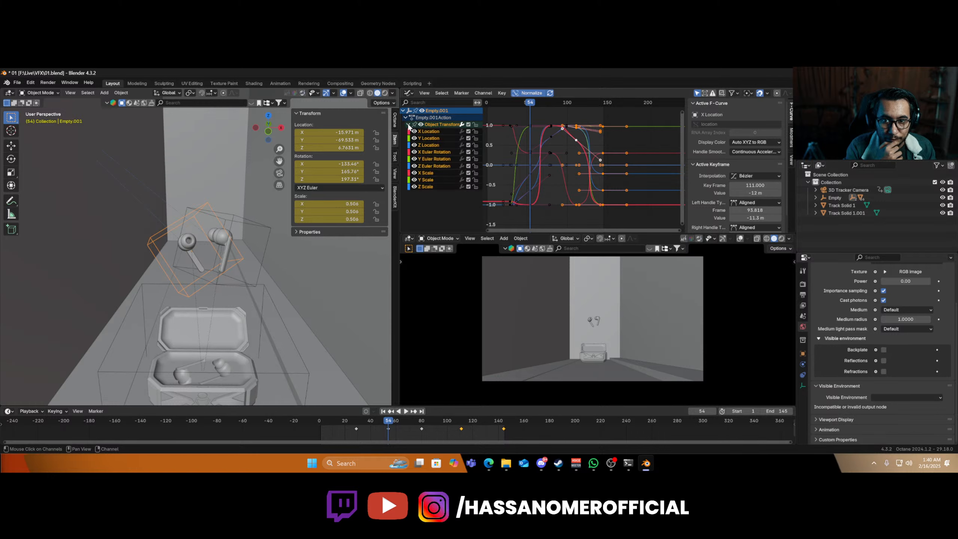
click(430, 145)
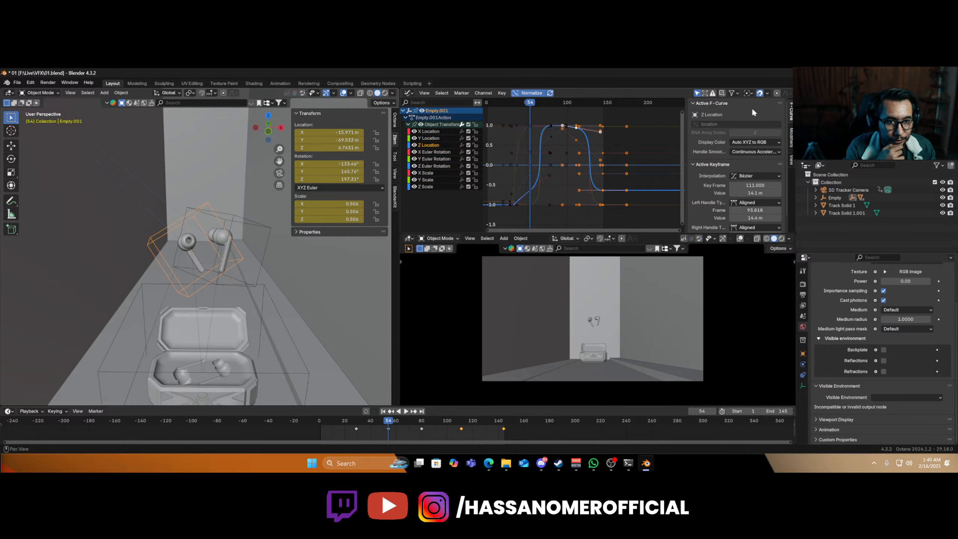
click(791, 137)
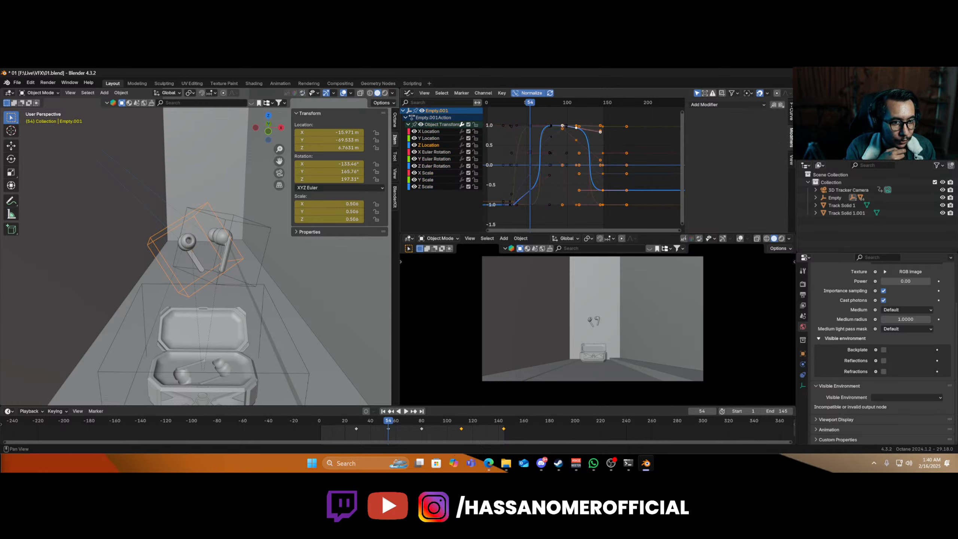
click(711, 104)
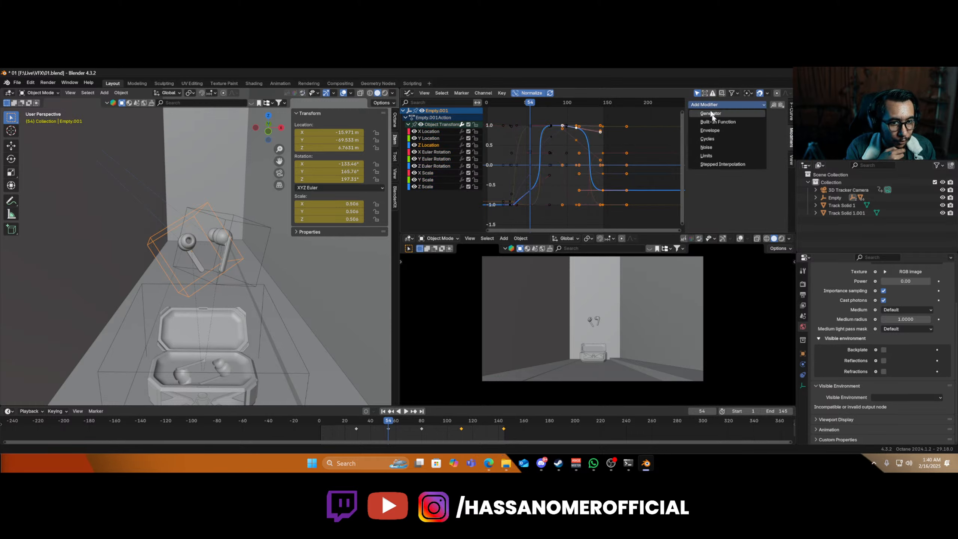
click(719, 148)
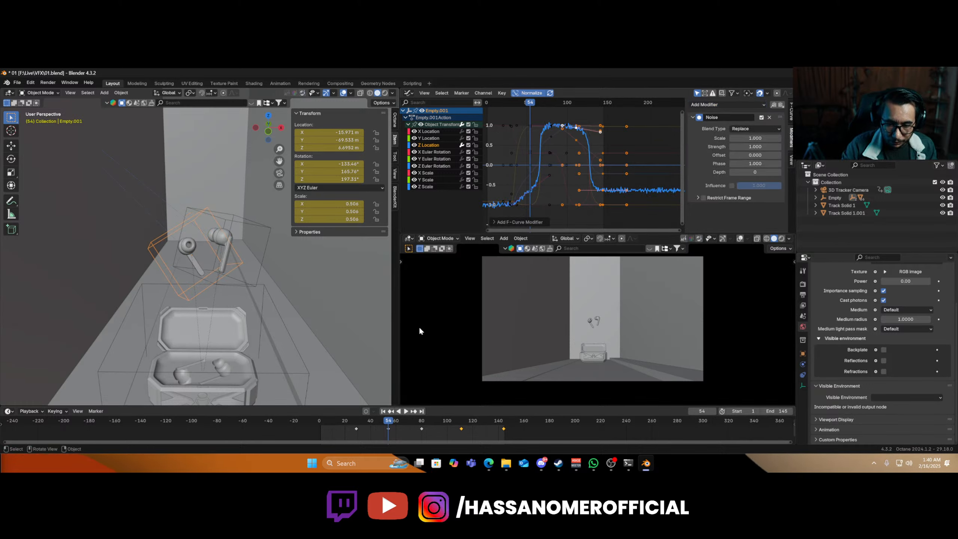
- Play the shot from frame 54 to check the earbud's noisy motion, and save the file
key(space)
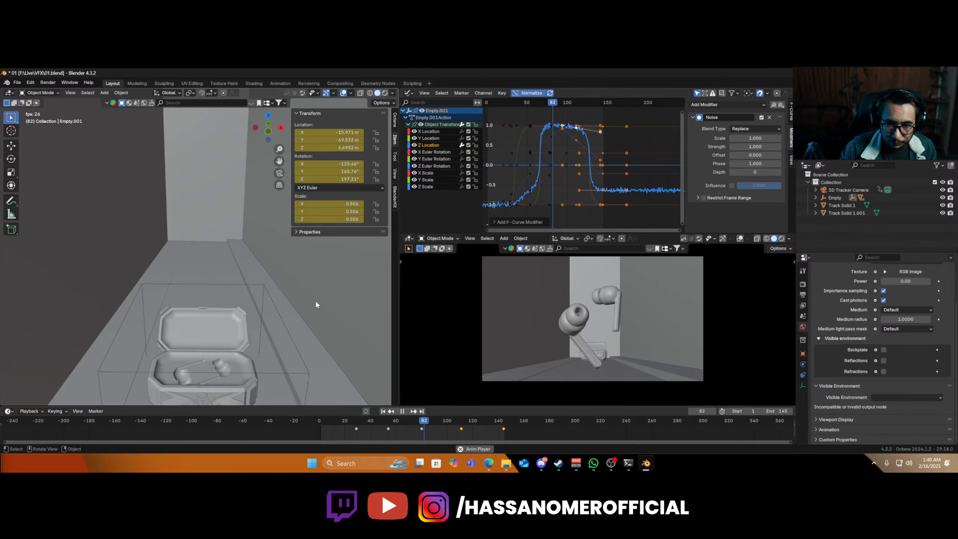
key(space)
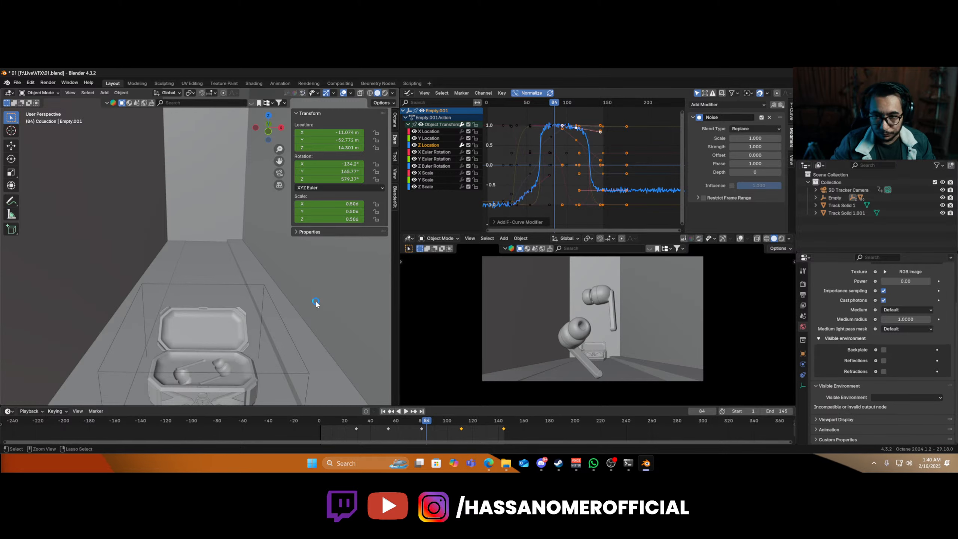
key(ctrl+s)
- Set the scale of Empty.001's Z Location Noise modifier to 5.8 and restrict its frame range to 54–145
drag(756, 138, 776, 138)
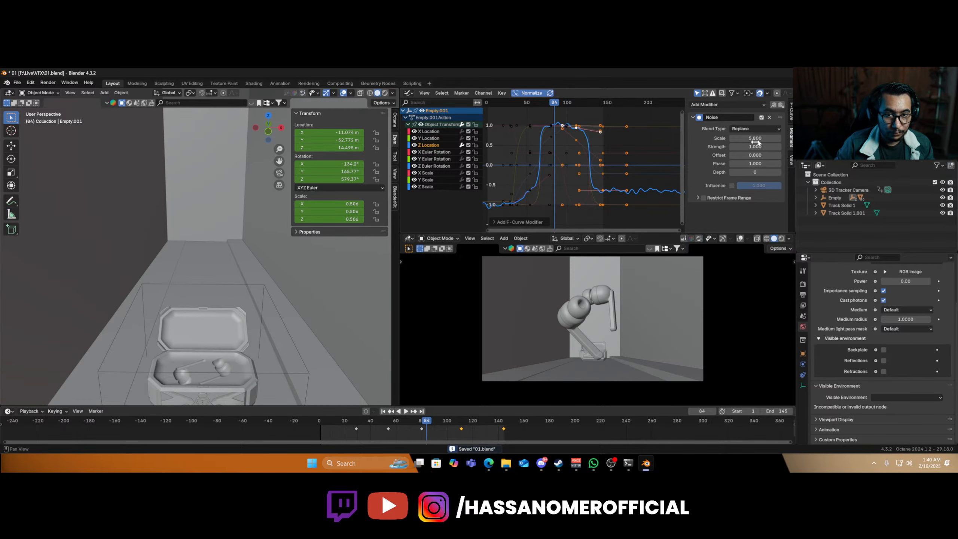
click(703, 198)
click(697, 196)
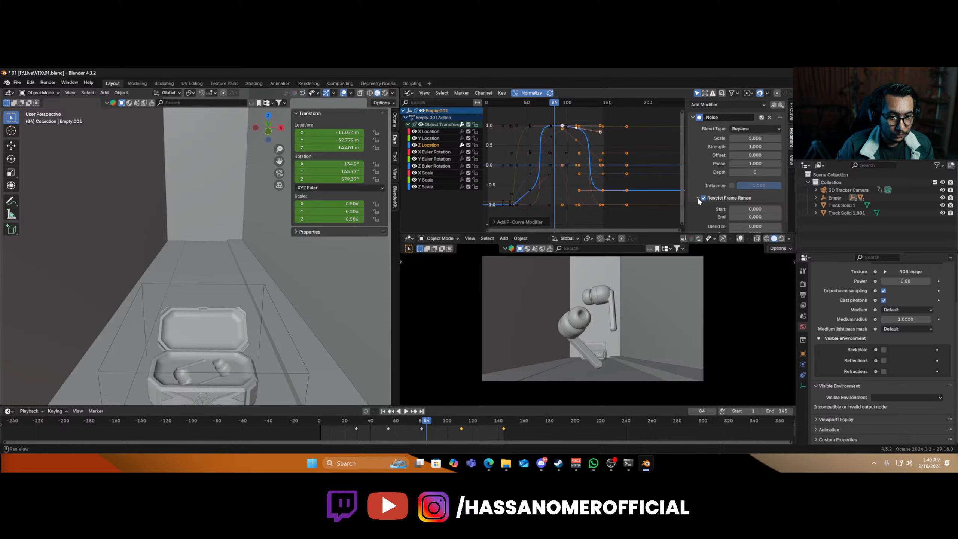
double_click(742, 209)
text(5)
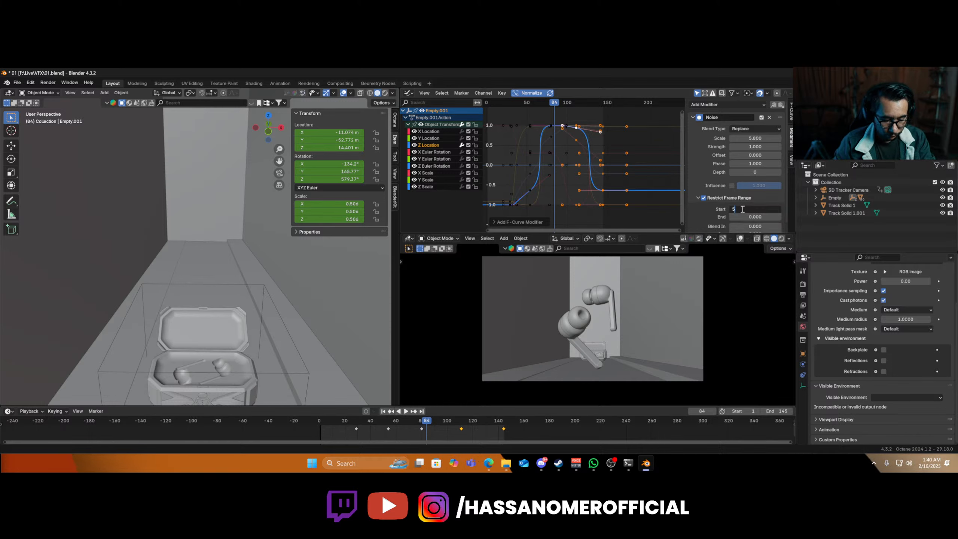
text(4)
key(Return)
scroll(725, 212, down, 1)
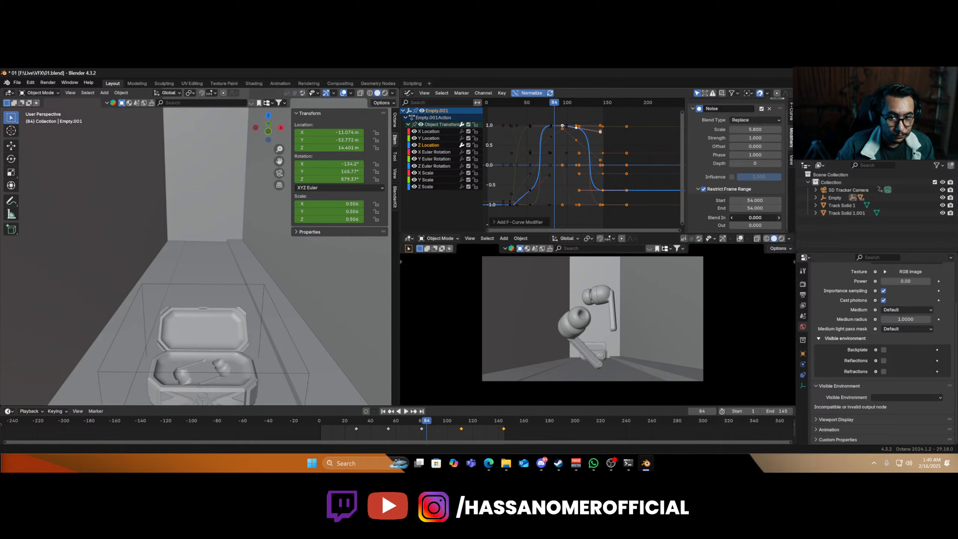
double_click(747, 208)
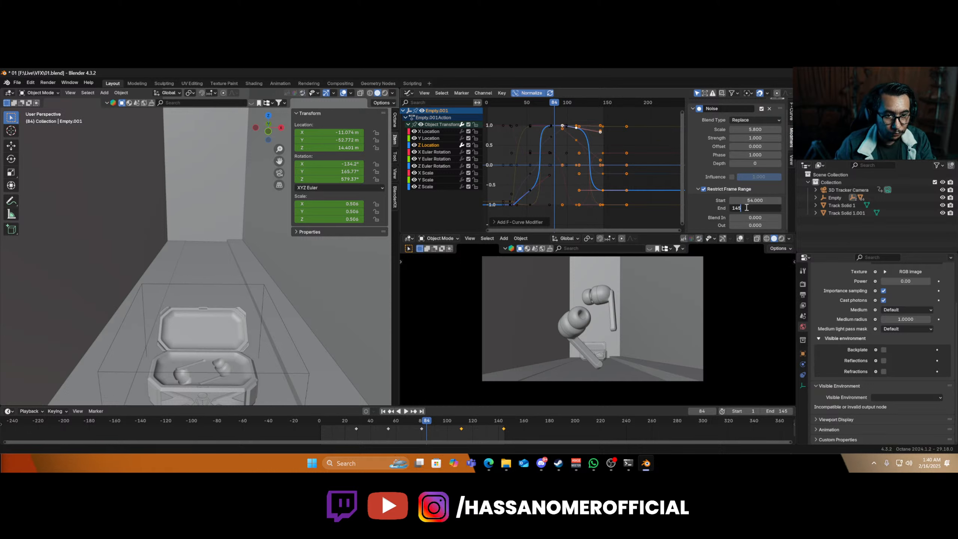
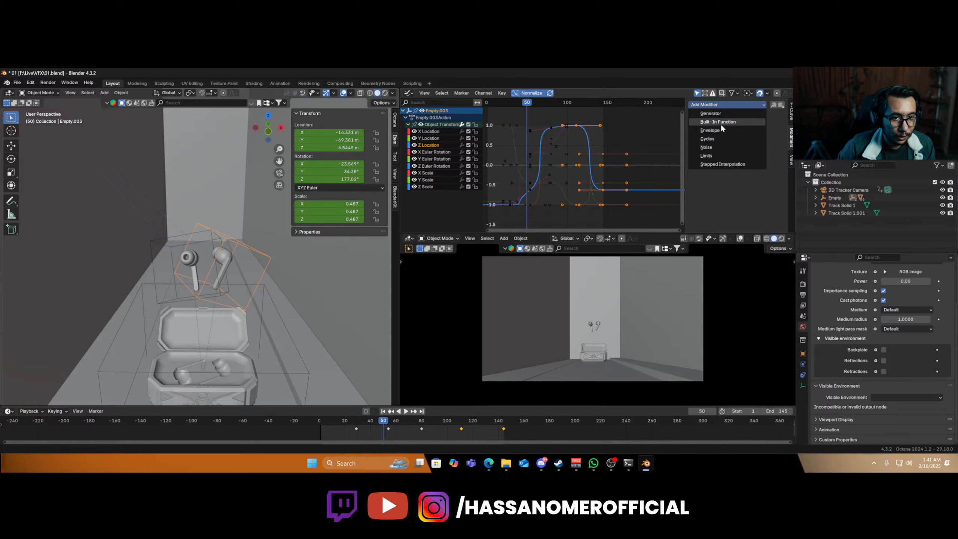
- Add a Noise modifier to Empty.003's Z Location curve and restrict its frame range to start at 54 and end at 145
click(707, 147)
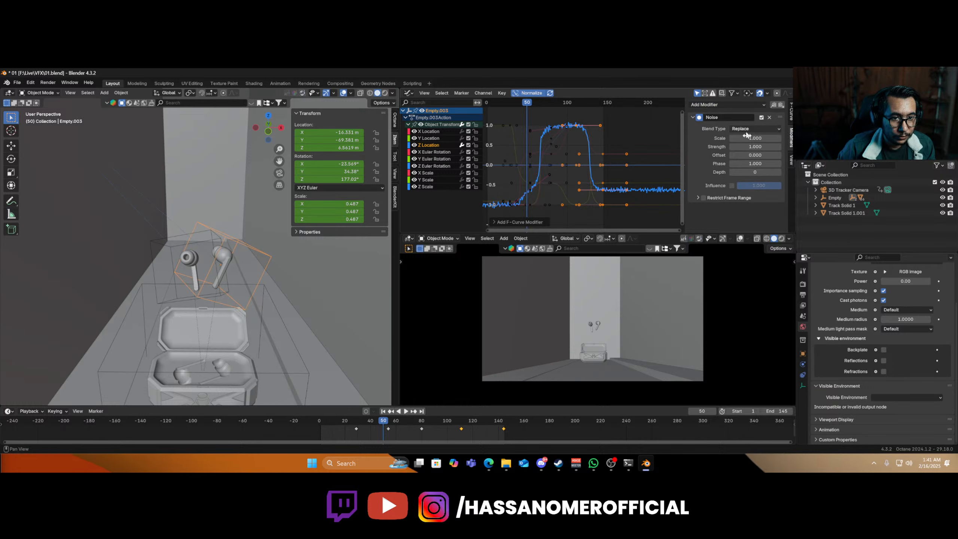
click(703, 197)
click(697, 197)
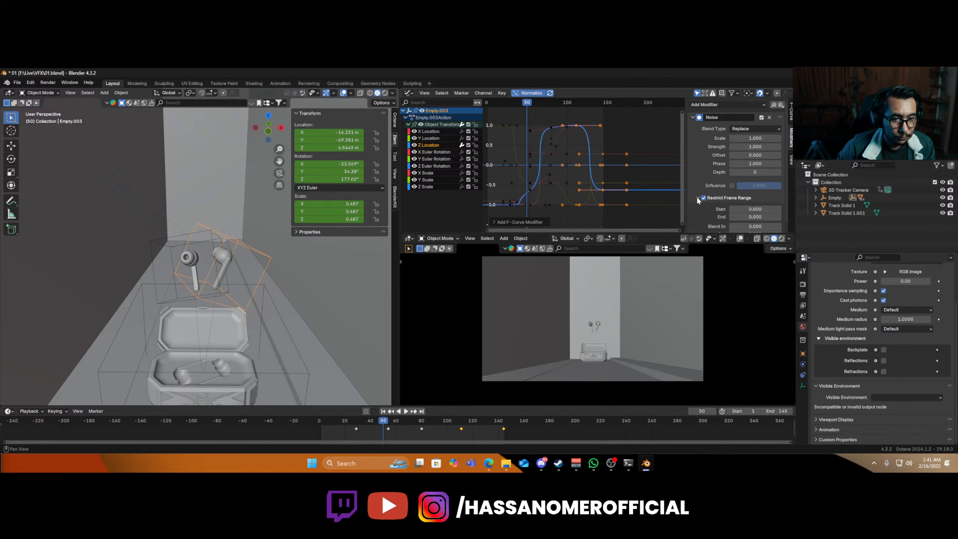
click(746, 210)
text(54)
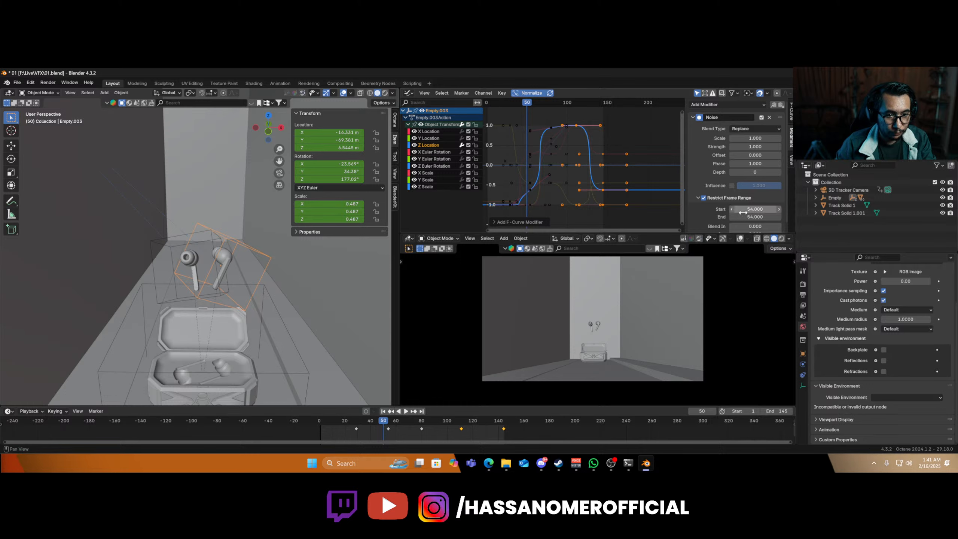
click(750, 215)
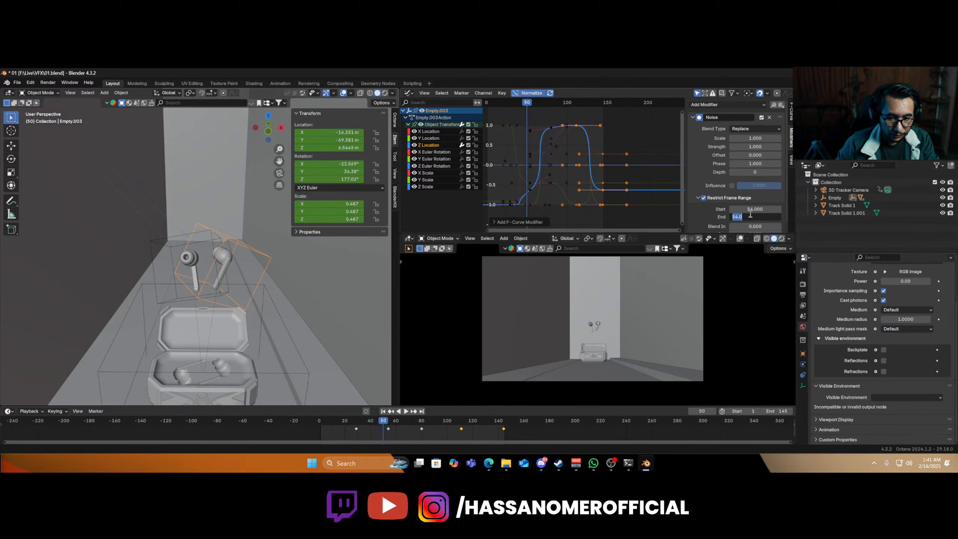
text(145)
key(Return)
- Check Empty.001's noise values and set Empty.003's Noise modifier to scale 53 and strength 0.4
click(760, 138)
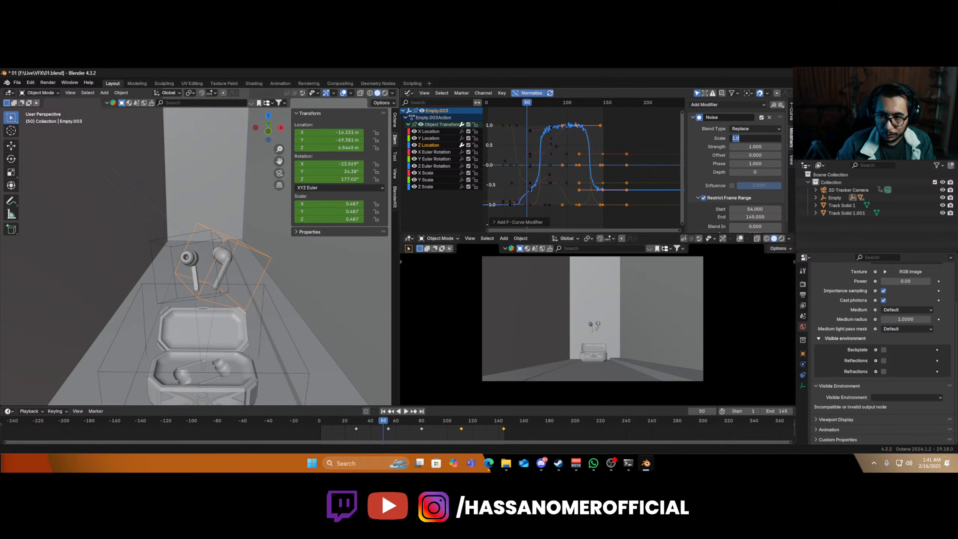
click(156, 245)
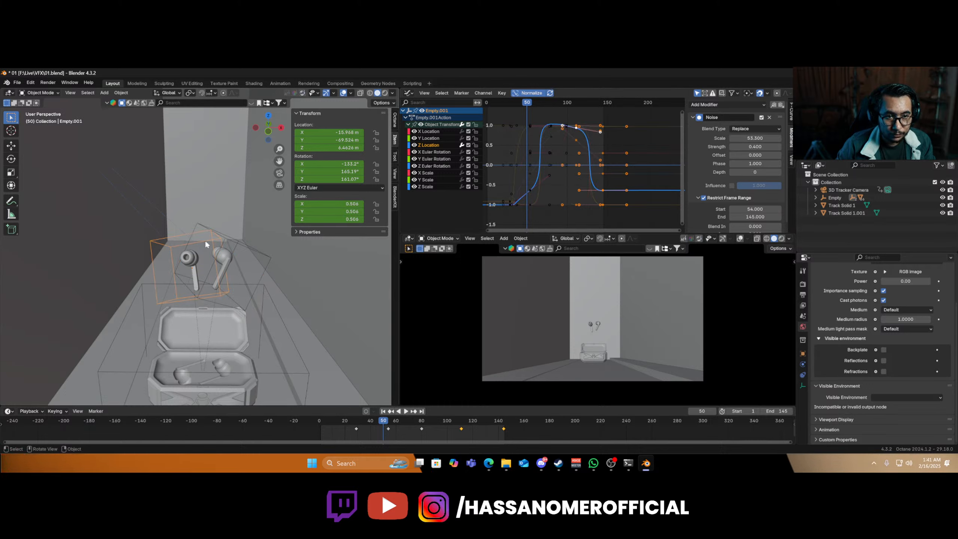
click(232, 238)
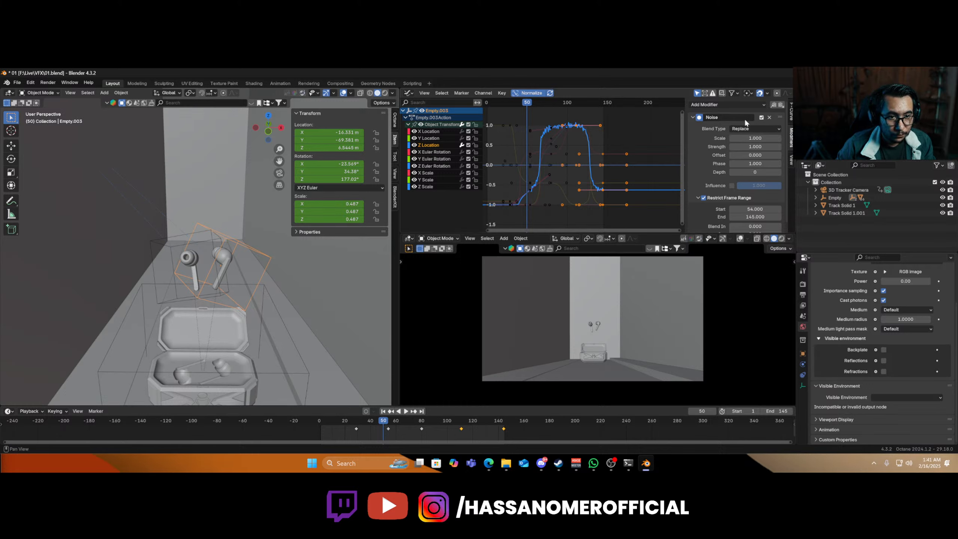
click(747, 138)
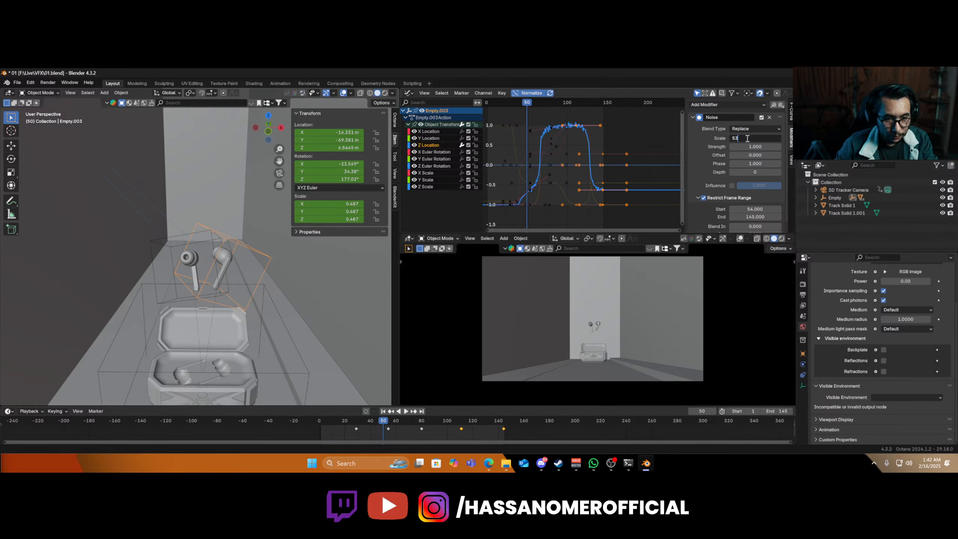
text(53)
key(Return)
click(752, 147)
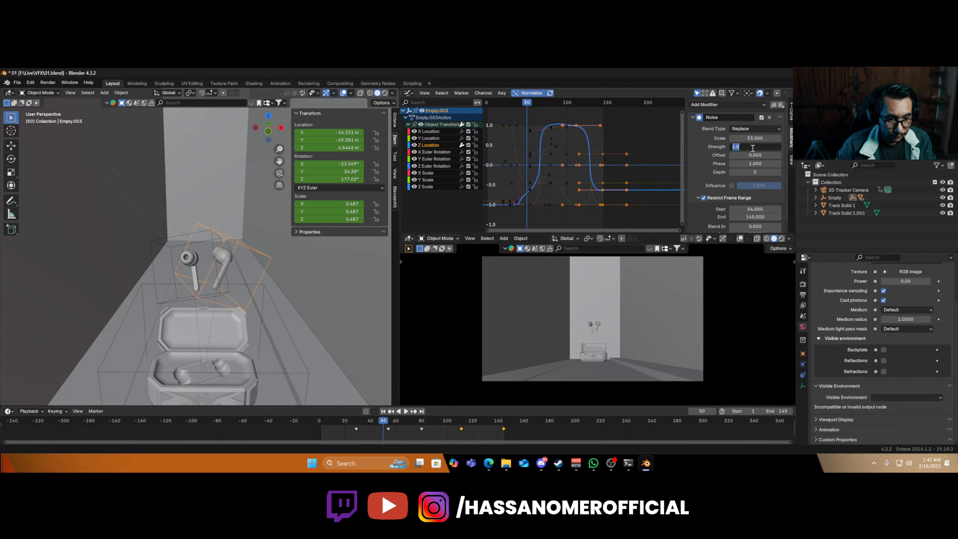
text(0.4)
key(Return)
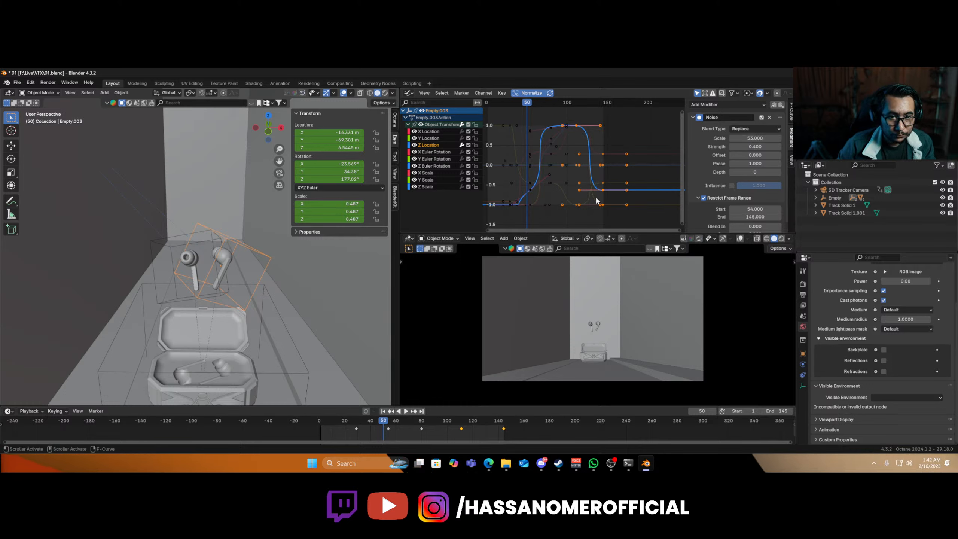
- Play the shot to check both earbuds' floating motion, stop at frame 60, and save the file
key(space)
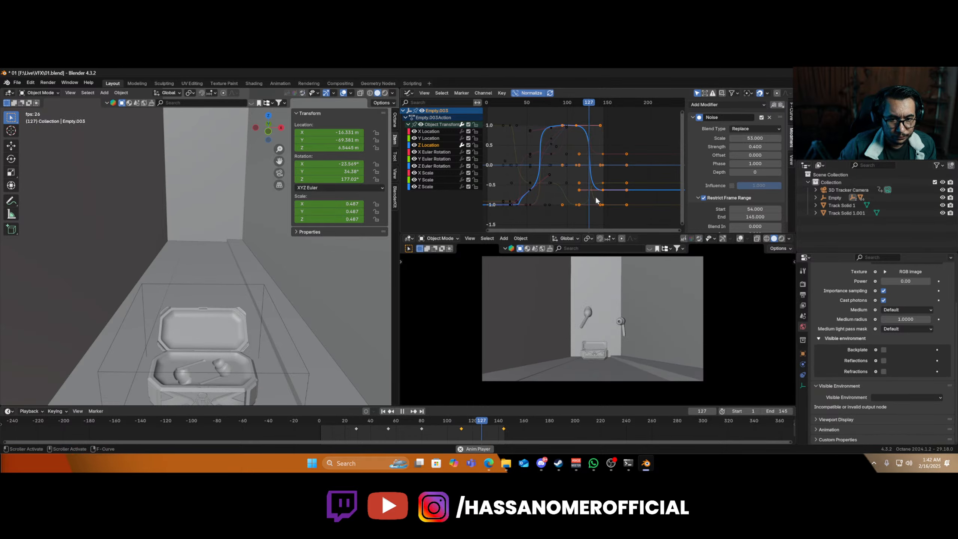
key(ctrl+s)
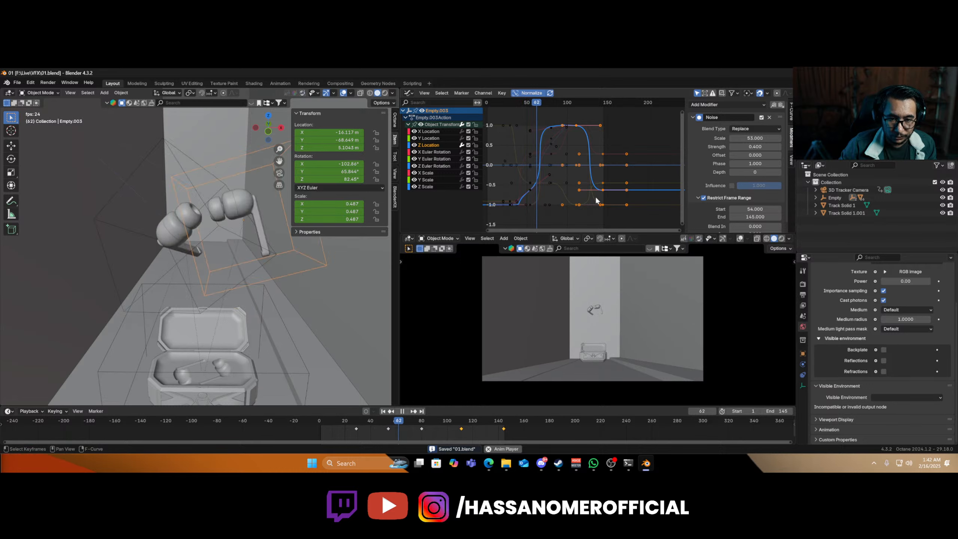
key(space)
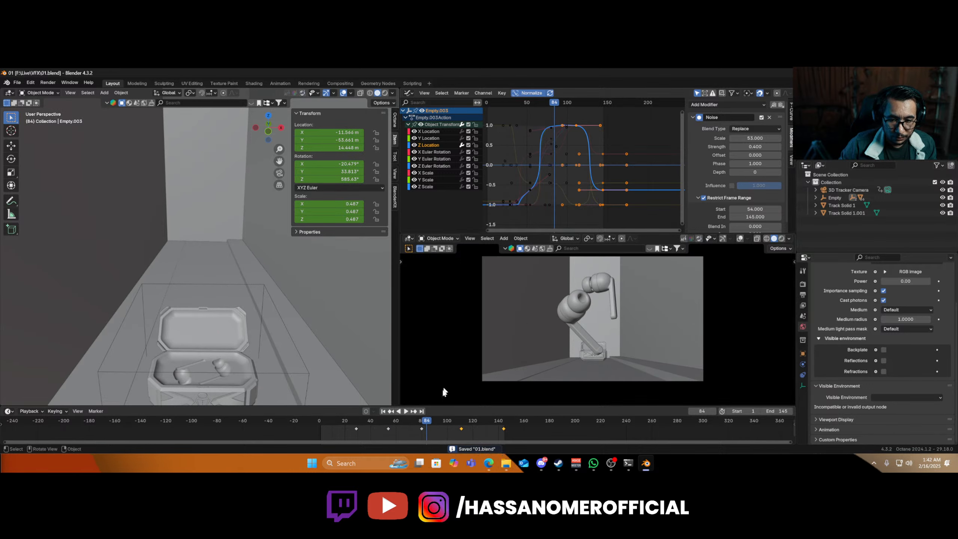
drag(426, 428, 395, 436)
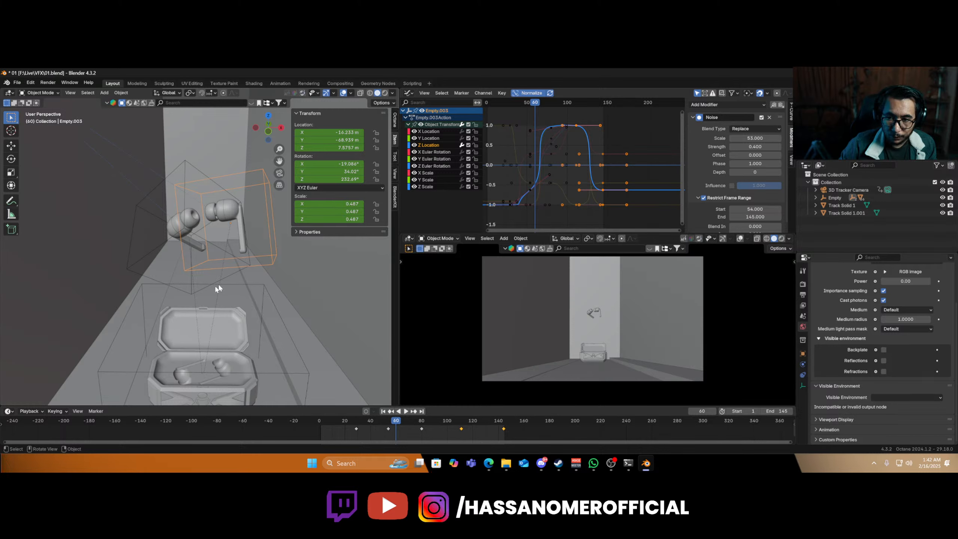
scroll(217, 289, down, 1)
key(ctrl+s)
- Examine the object properties of Empty.003 and the ground plane Track Solid 1.001 for motion blur options
click(802, 284)
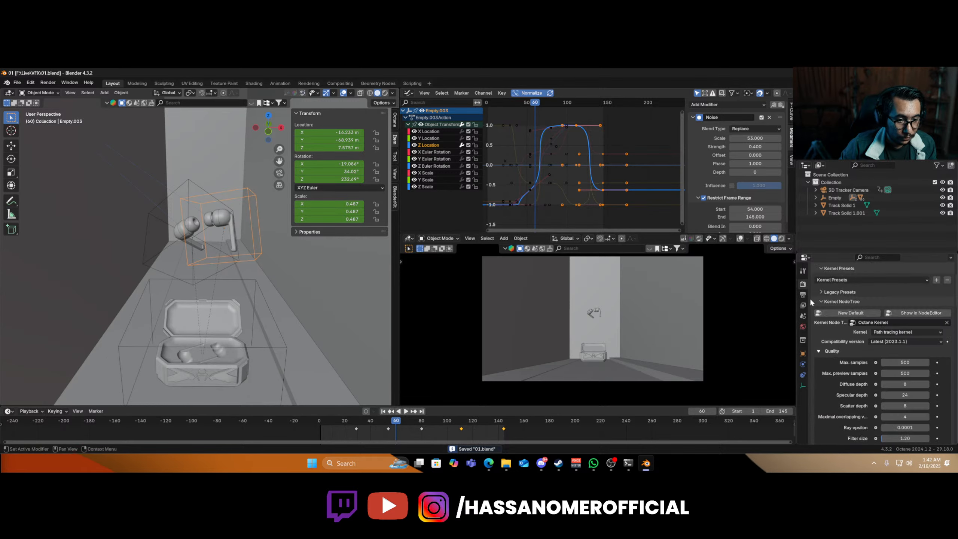
click(802, 353)
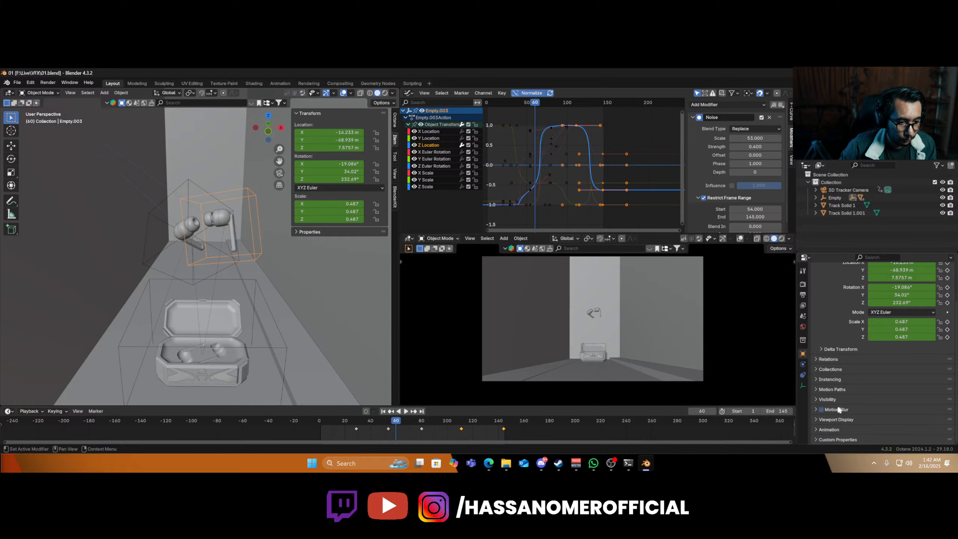
click(291, 319)
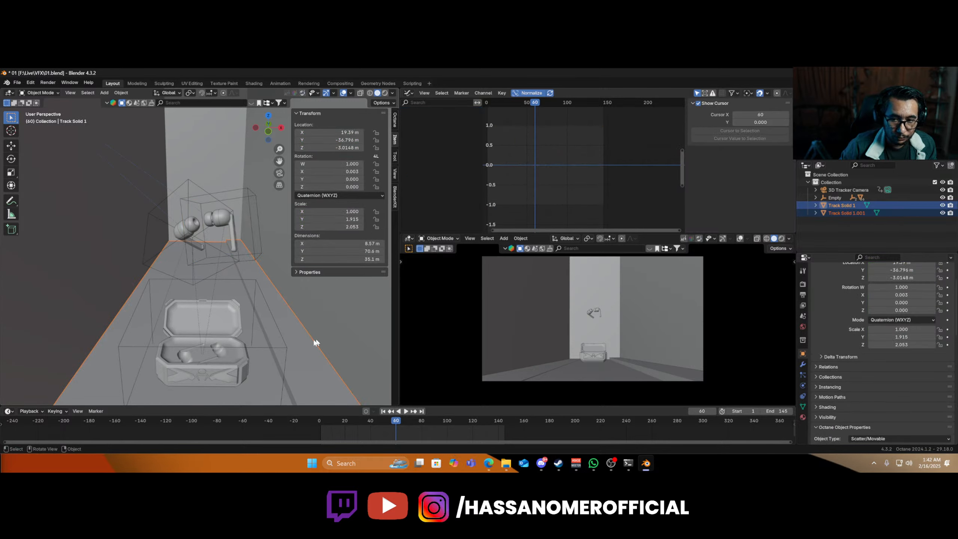
click(300, 348)
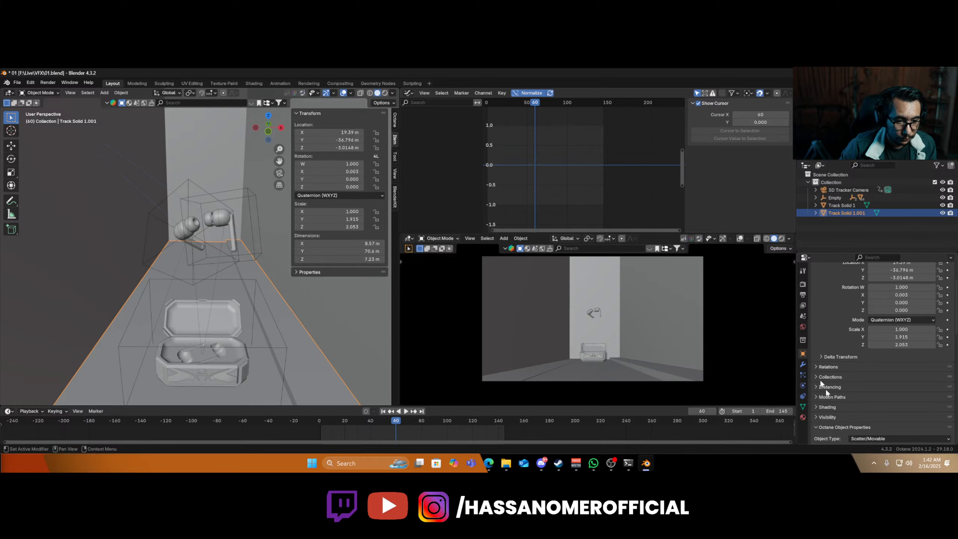
scroll(826, 389, down, 10)
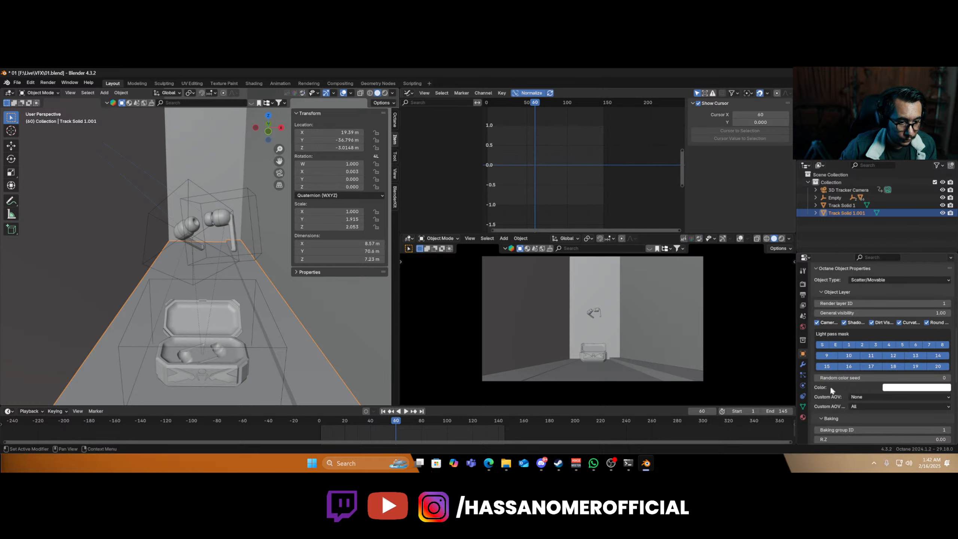
scroll(827, 392, down, 12)
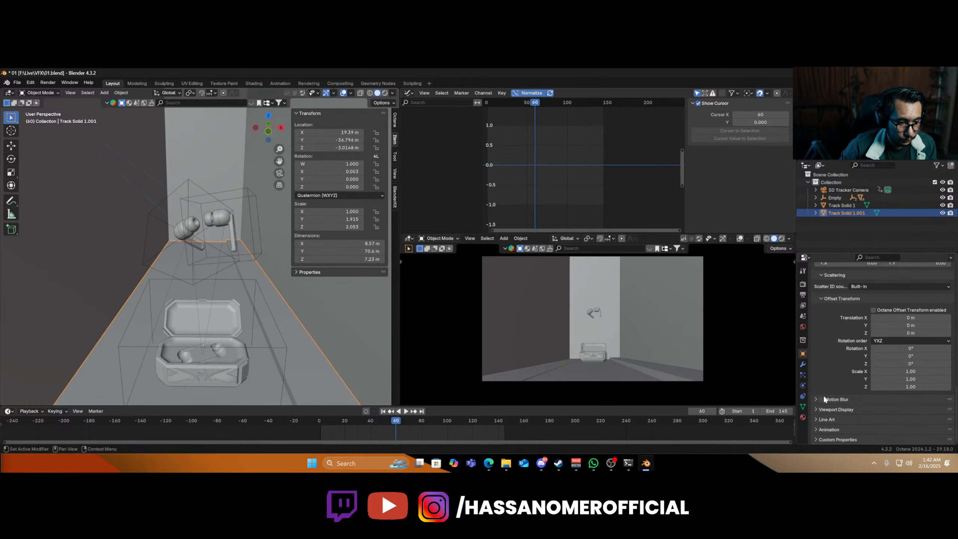
- Enable Motion Blur in the scene's render settings and save the file
click(802, 284)
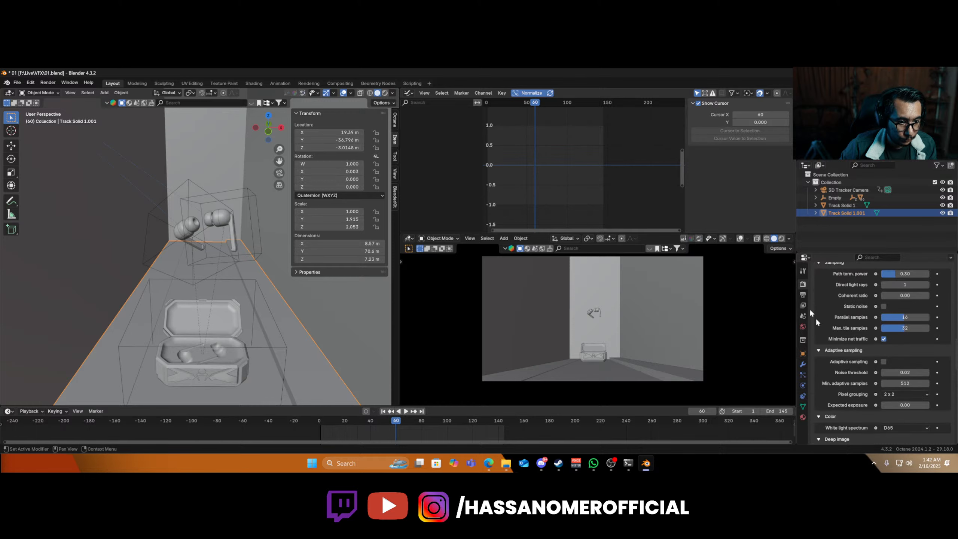
scroll(844, 366, down, 8)
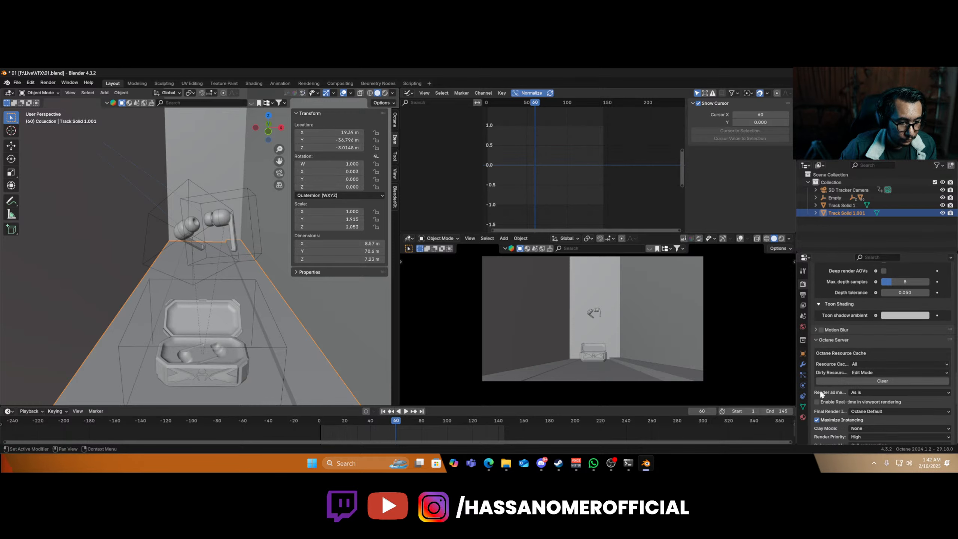
scroll(823, 383, up, 6)
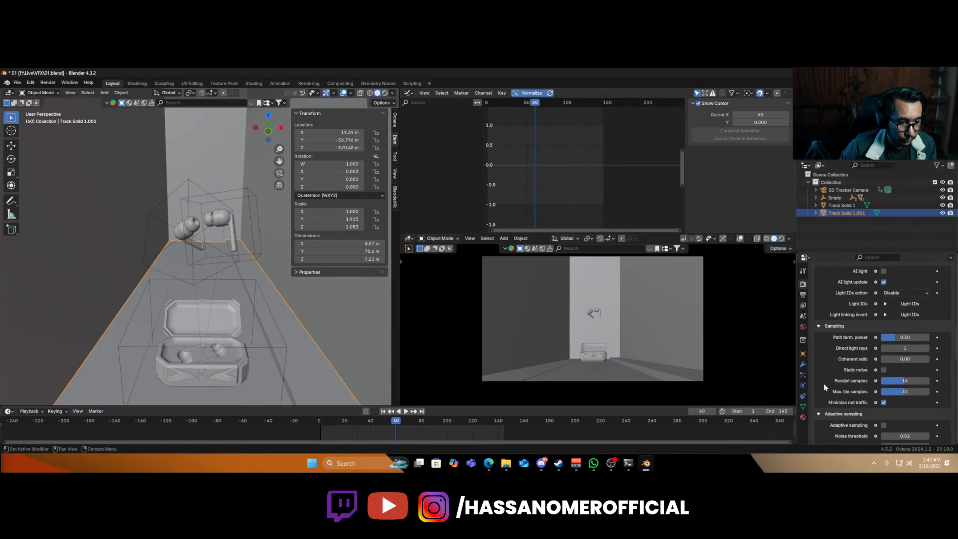
scroll(823, 383, down, 2)
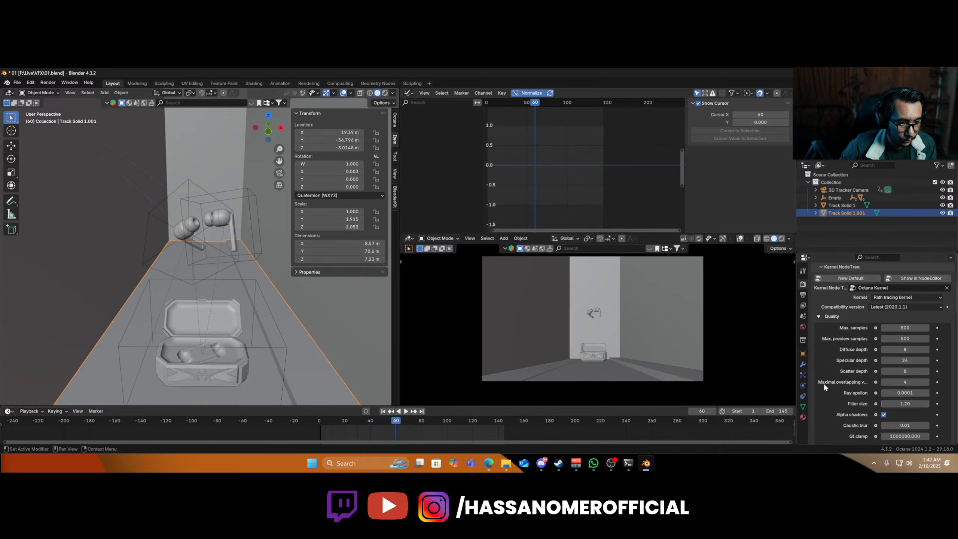
scroll(823, 383, down, 6)
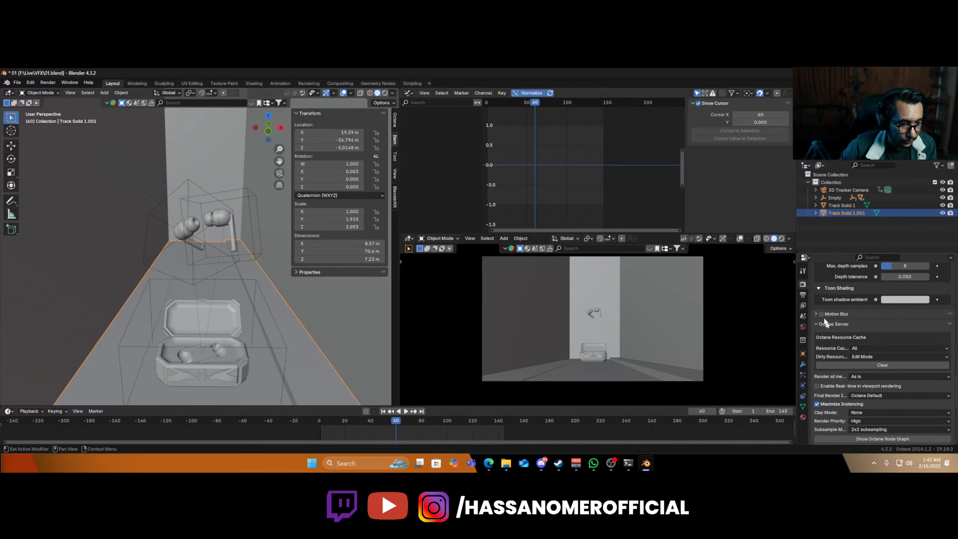
key(ctrl+s)
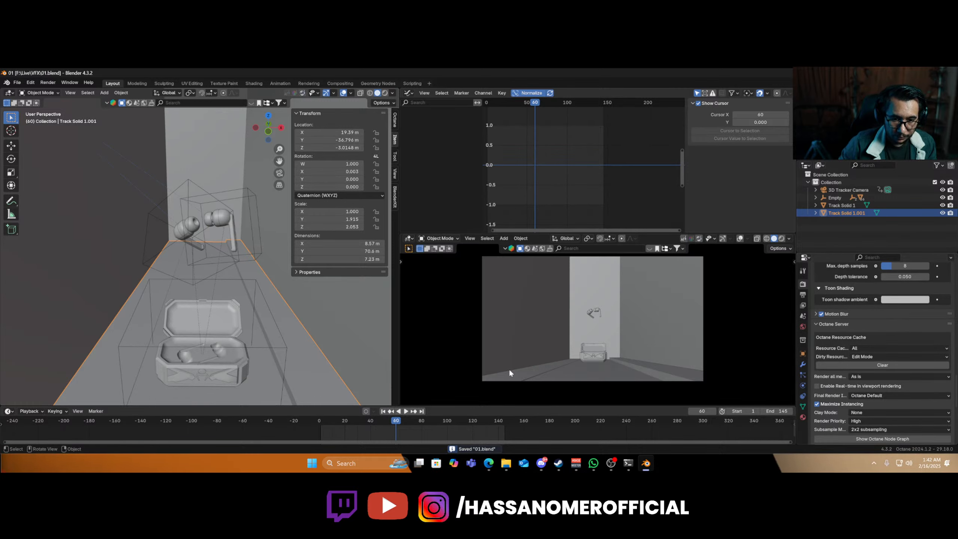
- Go to frame 52 and start a test render of that frame
key(space)
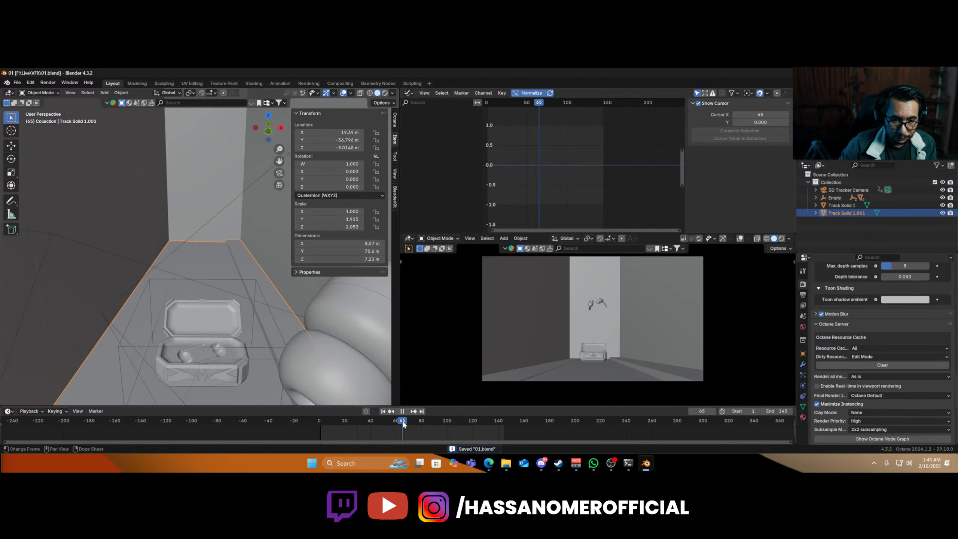
drag(381, 423, 385, 422)
key(space)
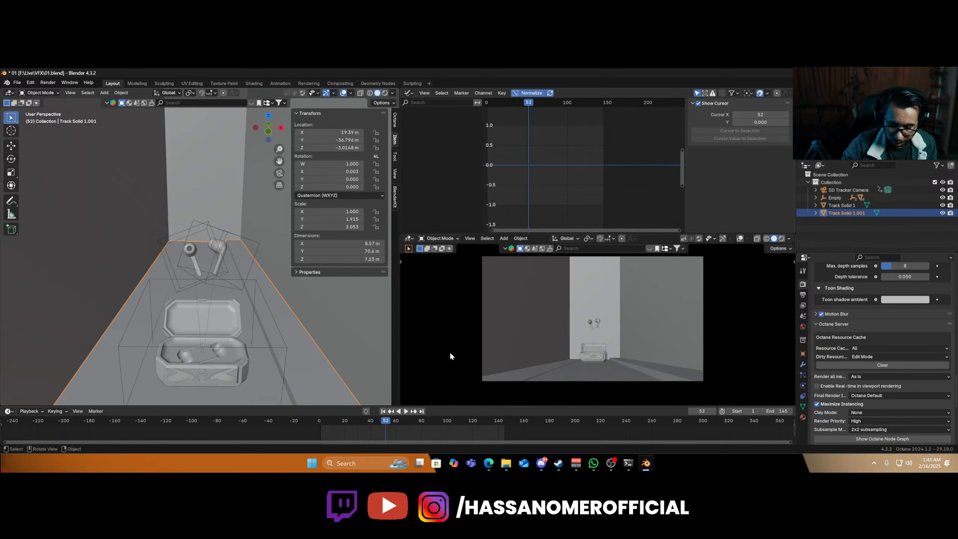
key(F12)
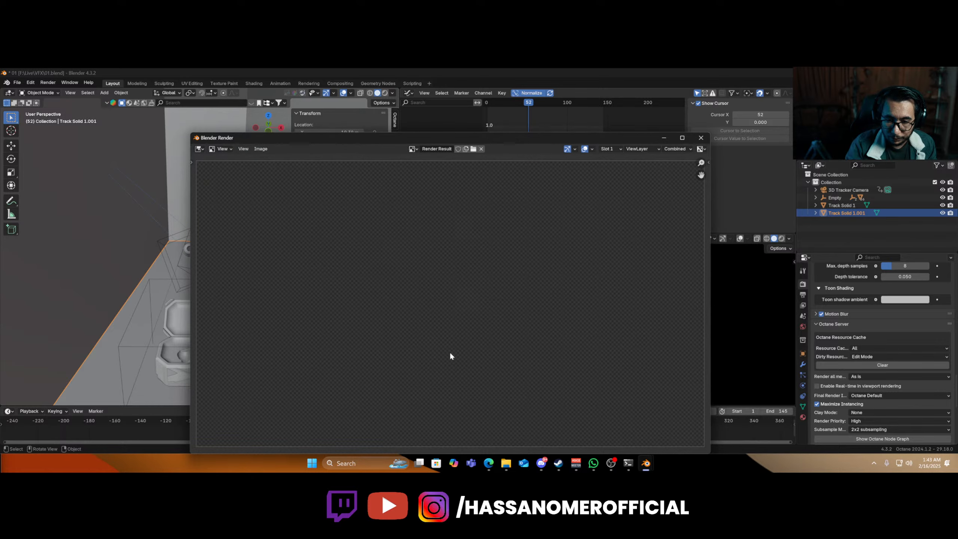
- Enlarge the render window to check the frame 52 test render, and cancel that render
click(681, 138)
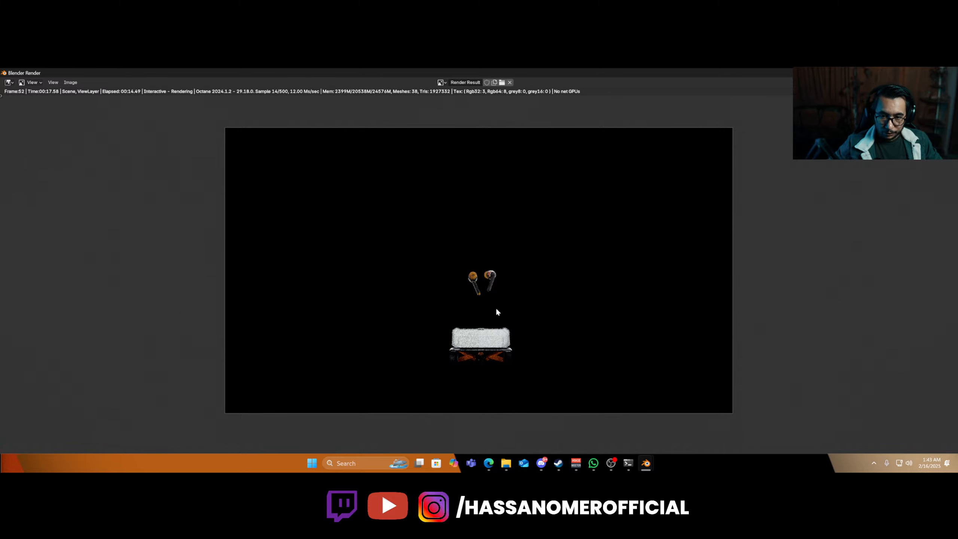
key(Escape)
key(Escape)
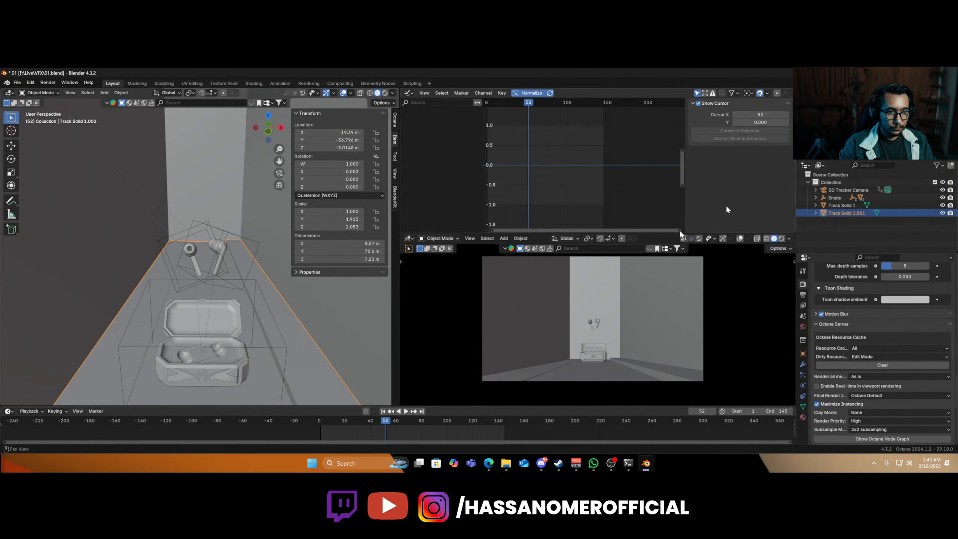
- Enable Adaptive sampling and the Alpha channel in the Octane render settings
scroll(847, 339, up, 10)
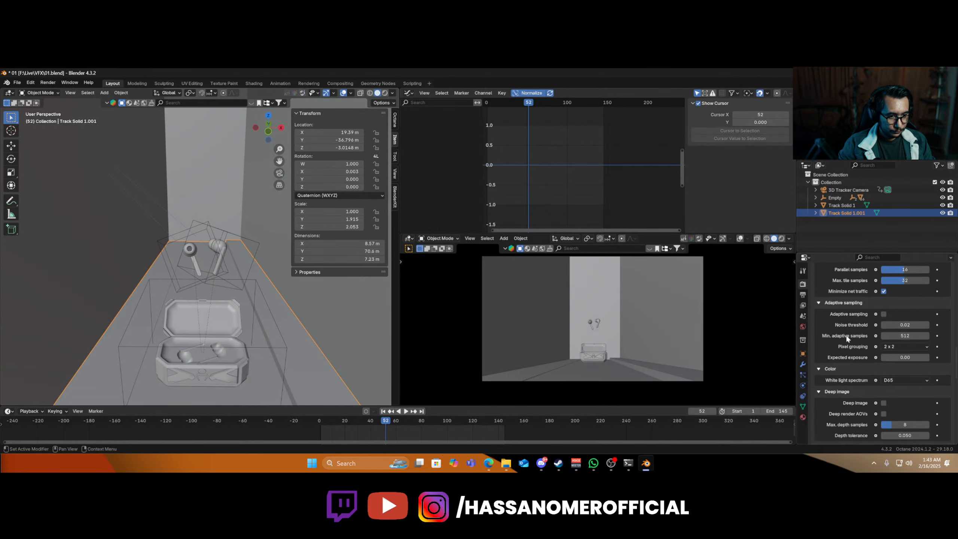
scroll(853, 335, up, 3)
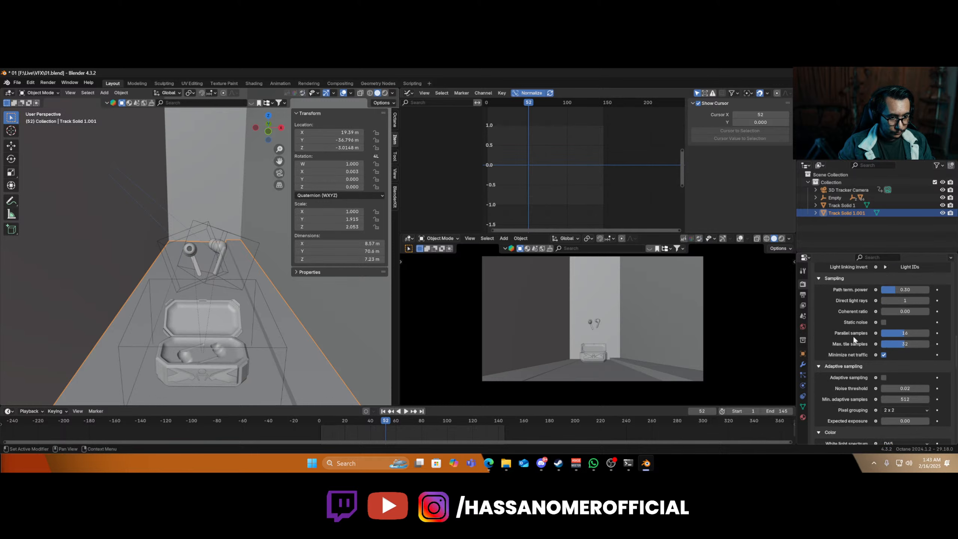
click(883, 378)
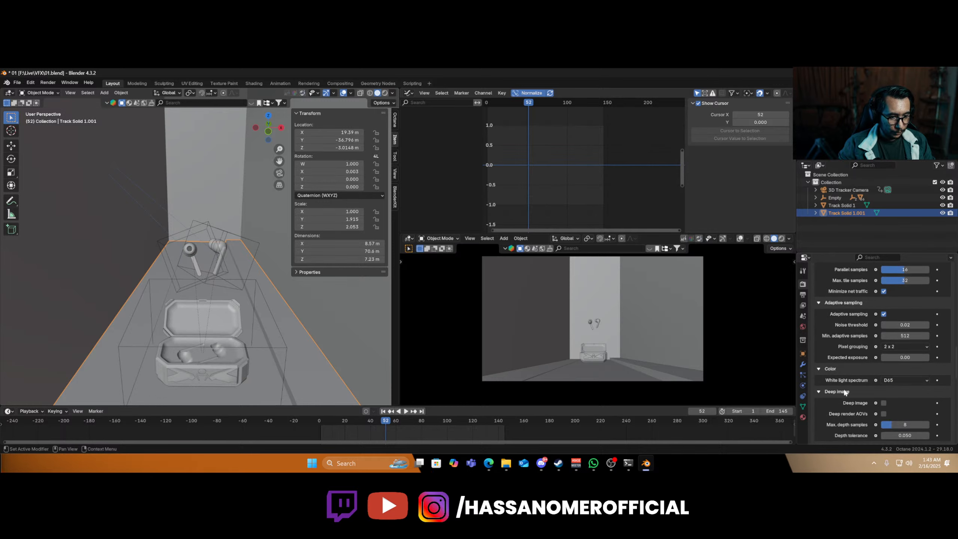
scroll(855, 406, up, 7)
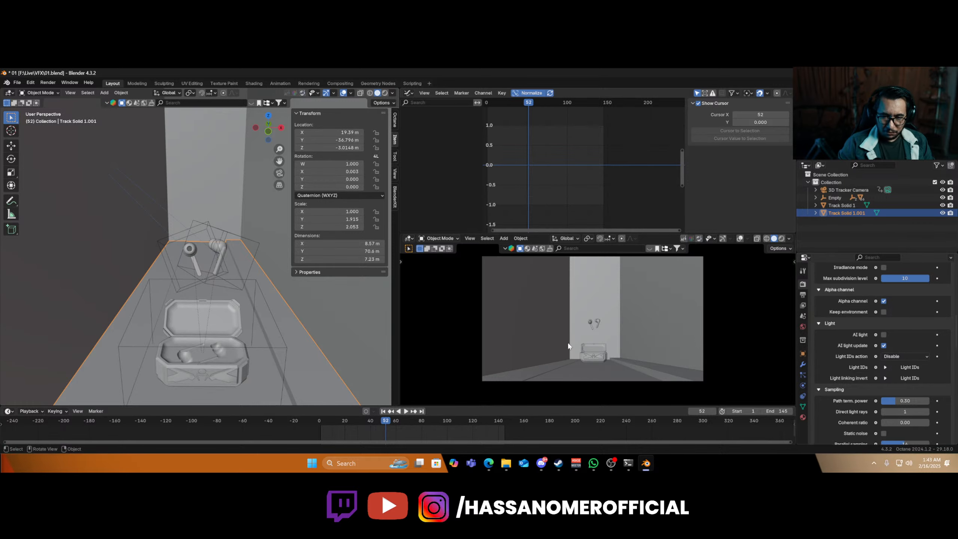
- Render frame 52 again in an enlarged window and inspect the flying earbuds up close until the render completes
key(F12)
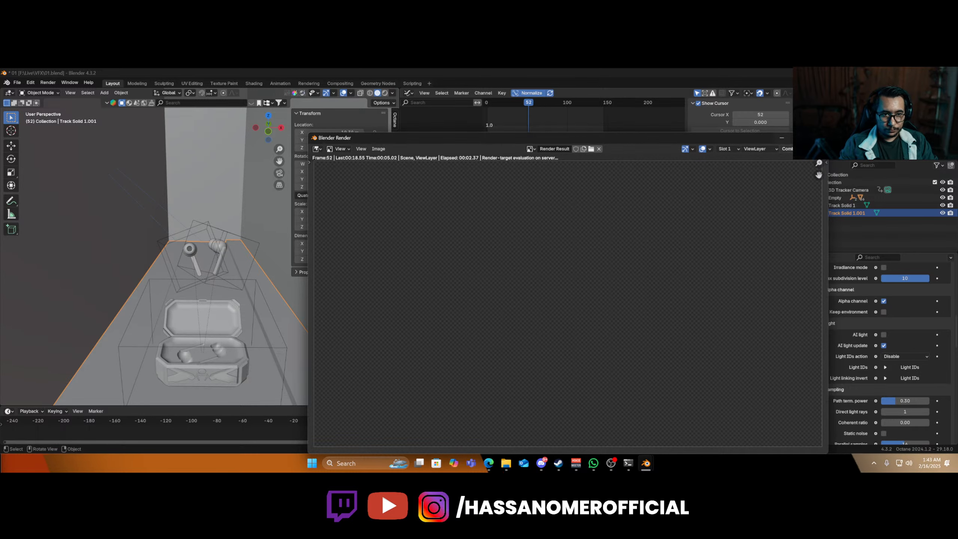
click(800, 138)
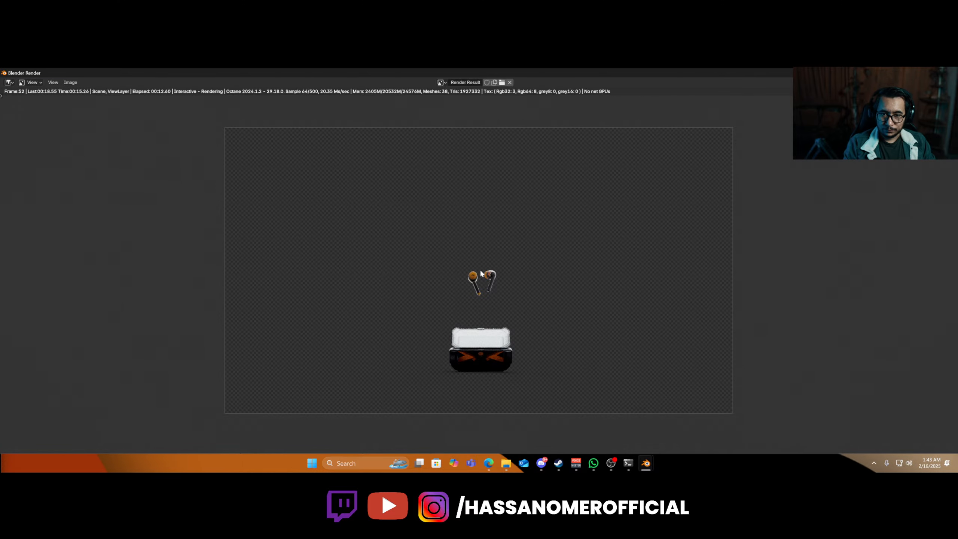
scroll(468, 288, up, 6)
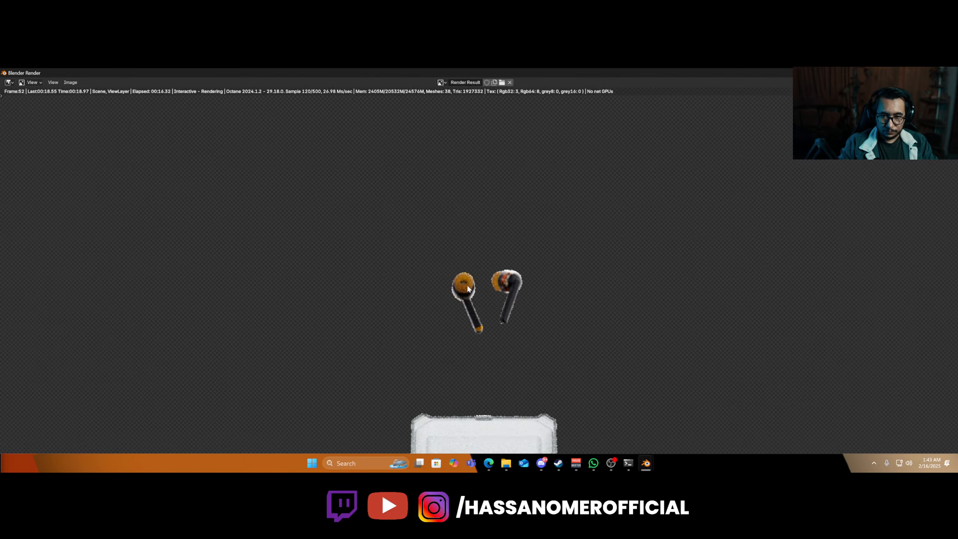
scroll(471, 320, down, 6)
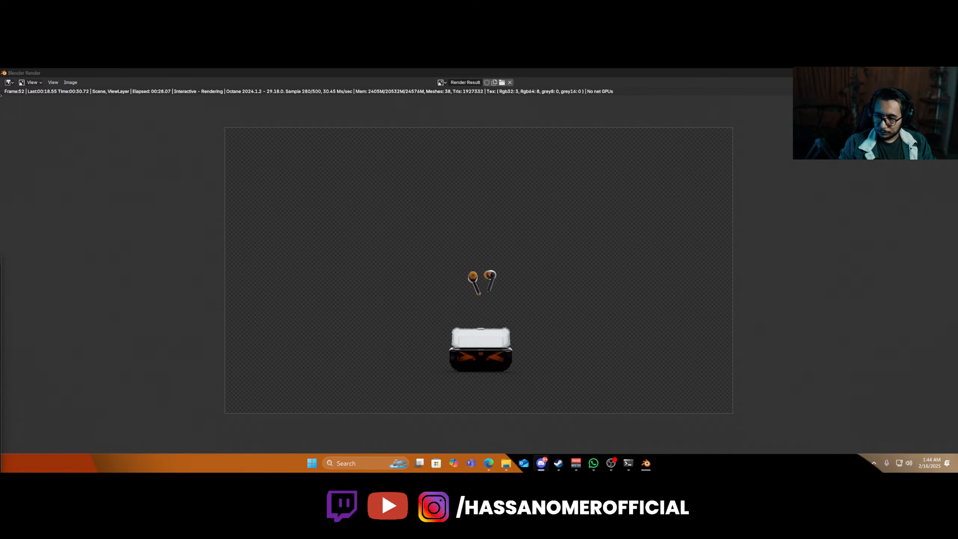
click(231, 296)
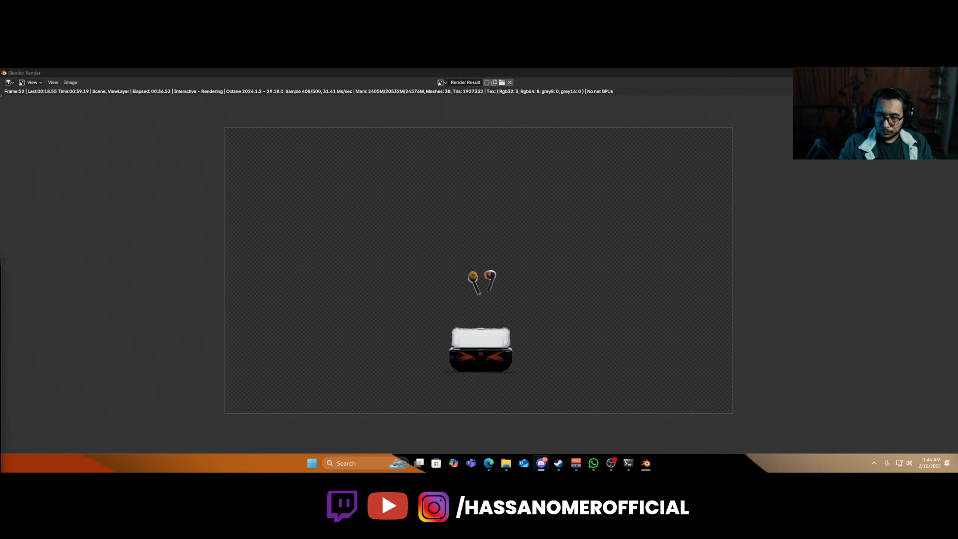
click(497, 318)
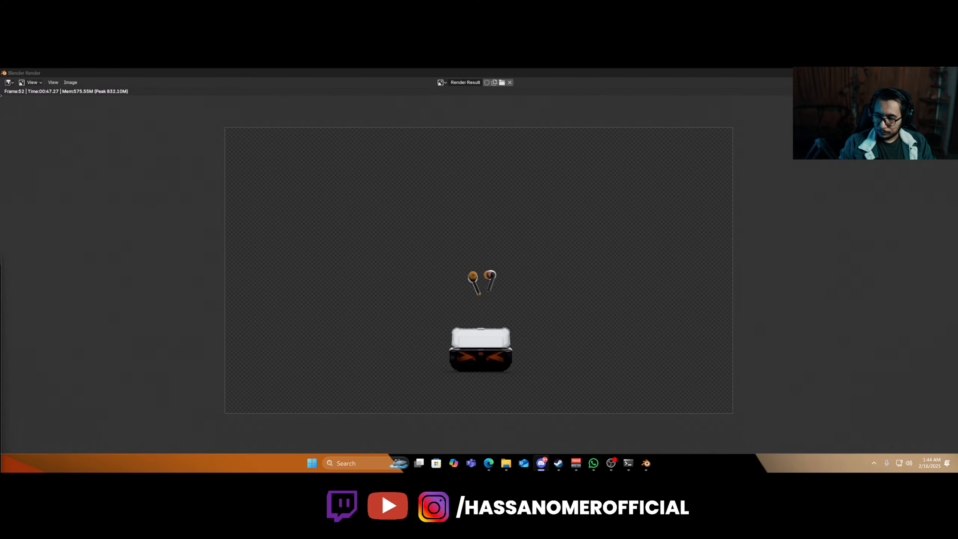
- Save the rendered image as test 1.png in F:\Live\VFX, and close the render window and Blender
click(67, 83)
click(83, 146)
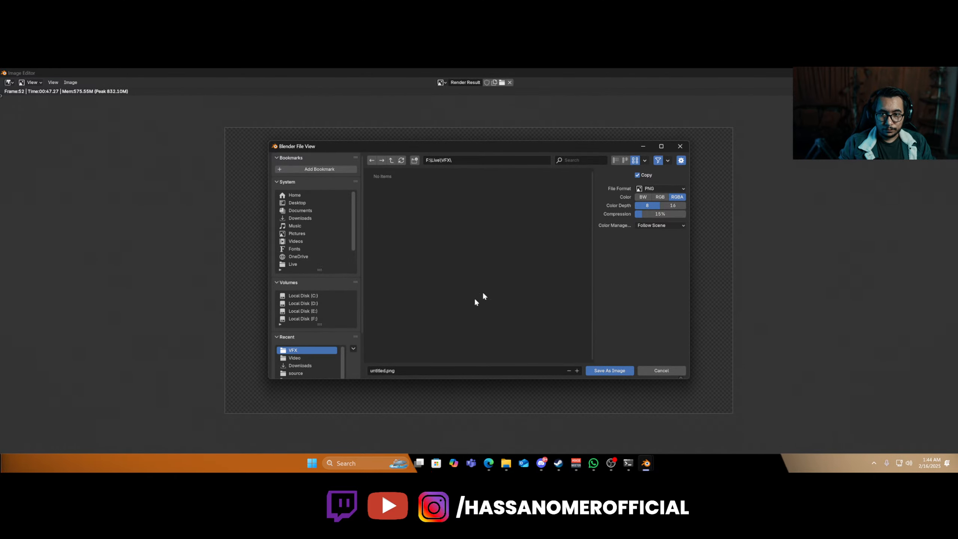
click(433, 368)
text(t)
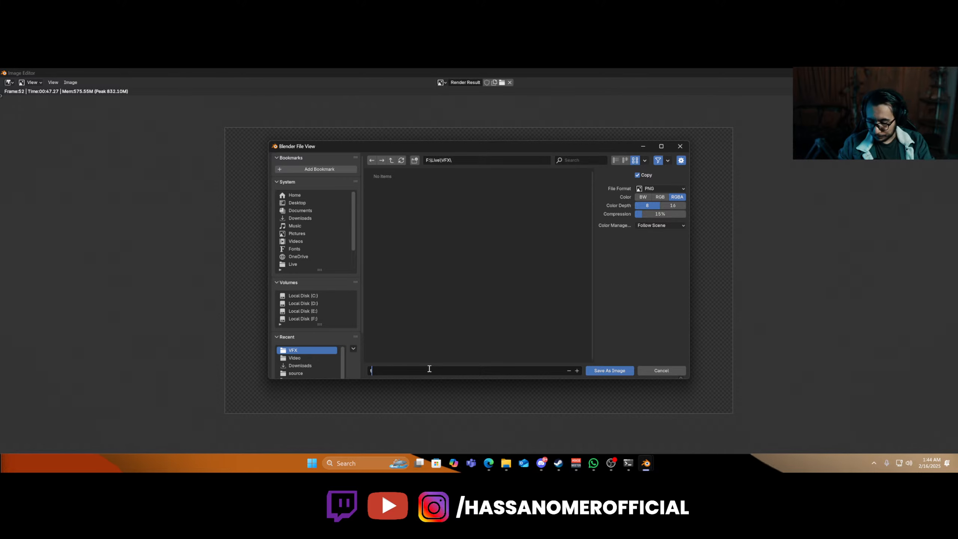
text(est 4)
key(Return)
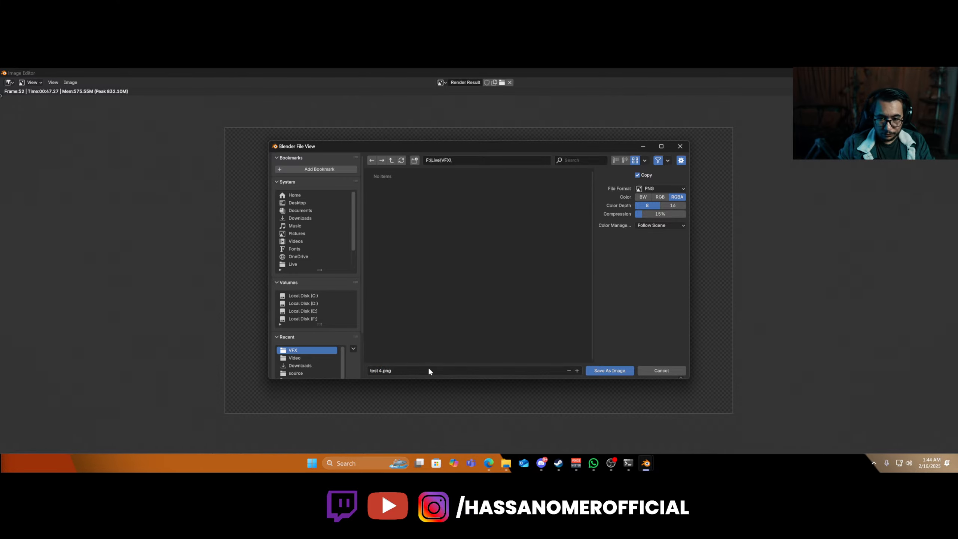
click(414, 370)
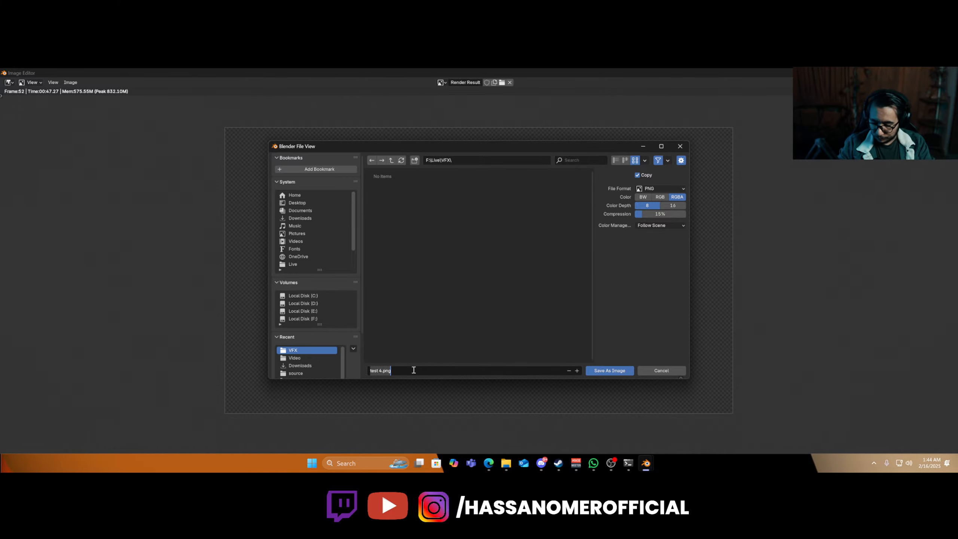
text(test)
key(Return)
key(Return)
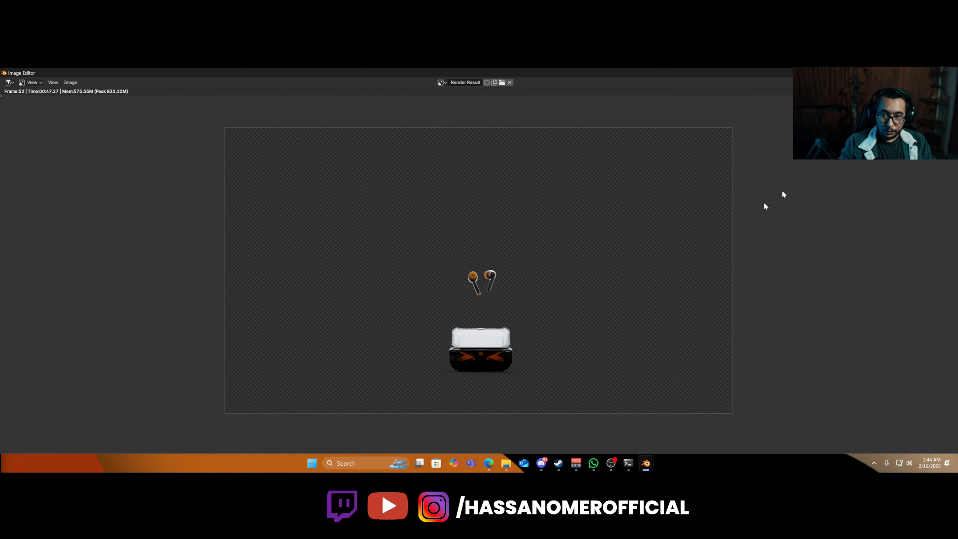
click(950, 73)
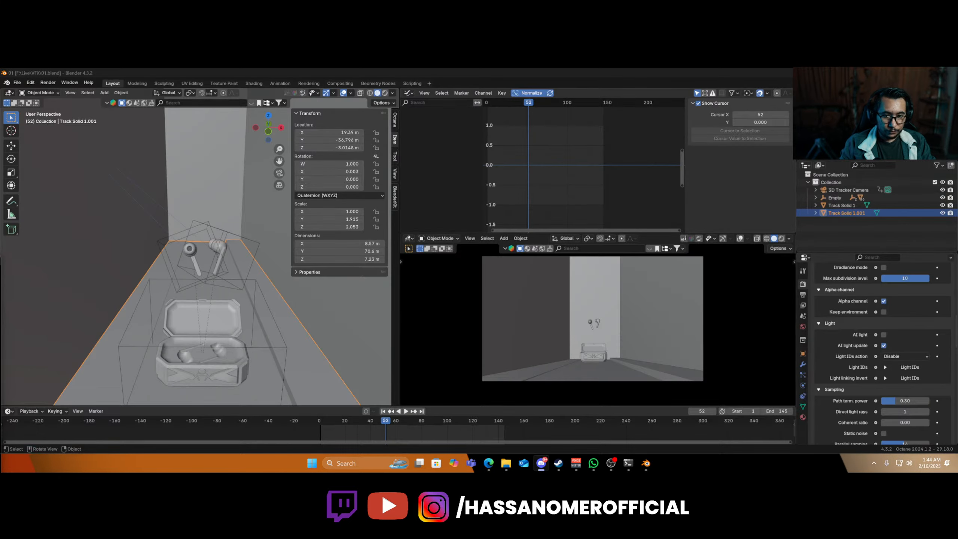
click(950, 73)
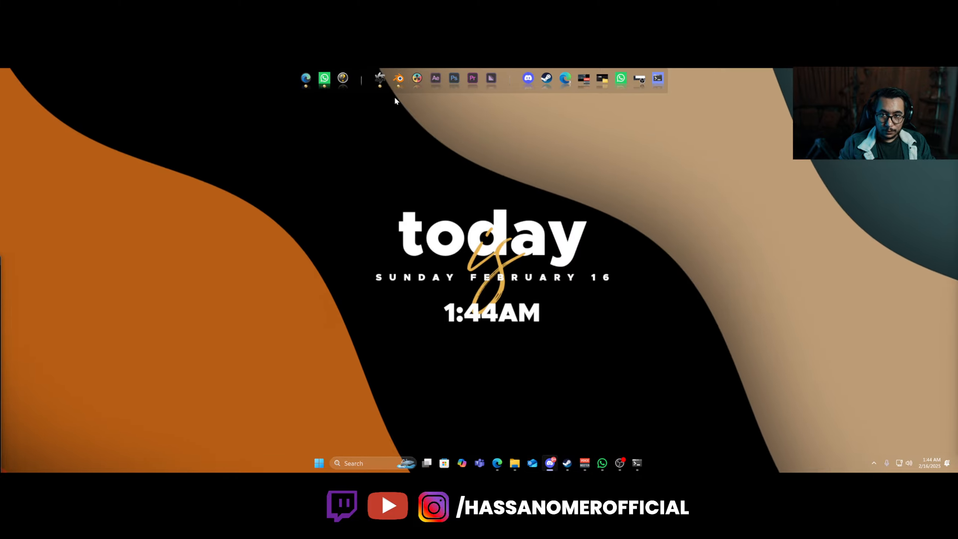
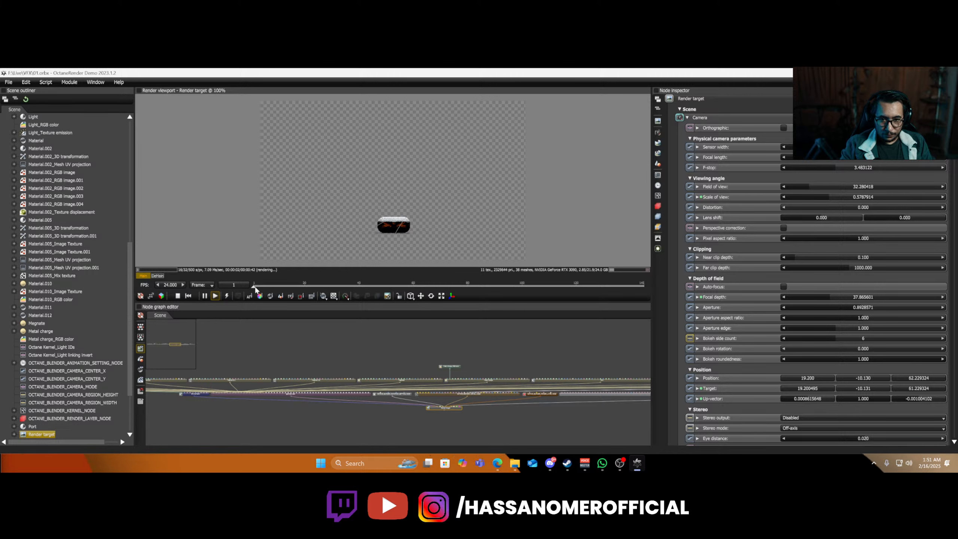
- Scrub through the animation of 01.orbx in OctaneRender to check it, and minimize the VFX folder window
click(255, 286)
drag(342, 290, 643, 284)
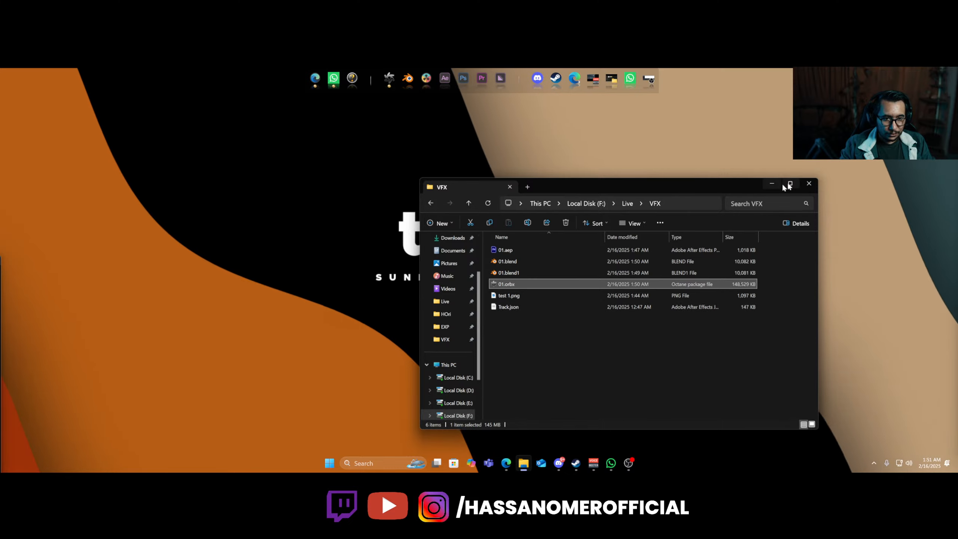
click(773, 185)
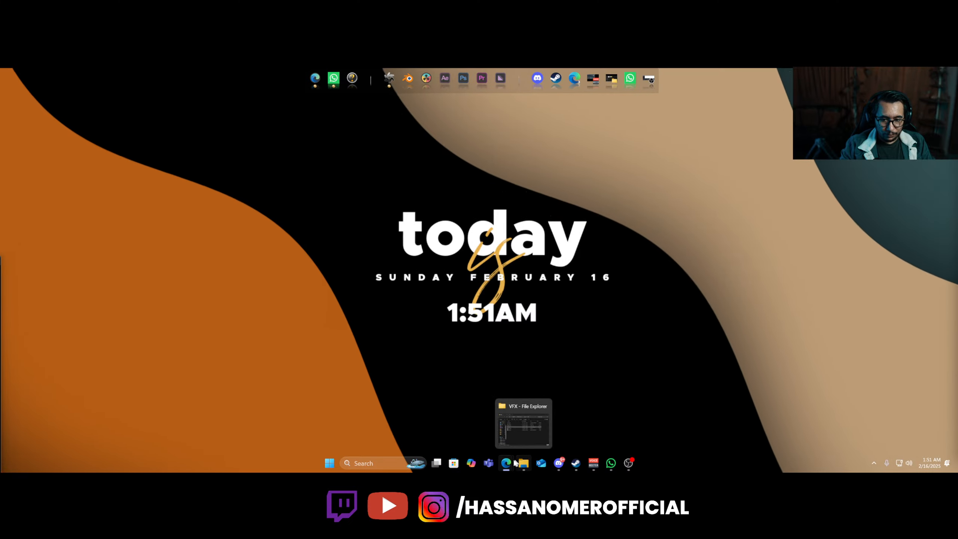
- Switch to the browser, maximize it, and open the Render Network site from its base address without the old job path
mouse_move(507, 463)
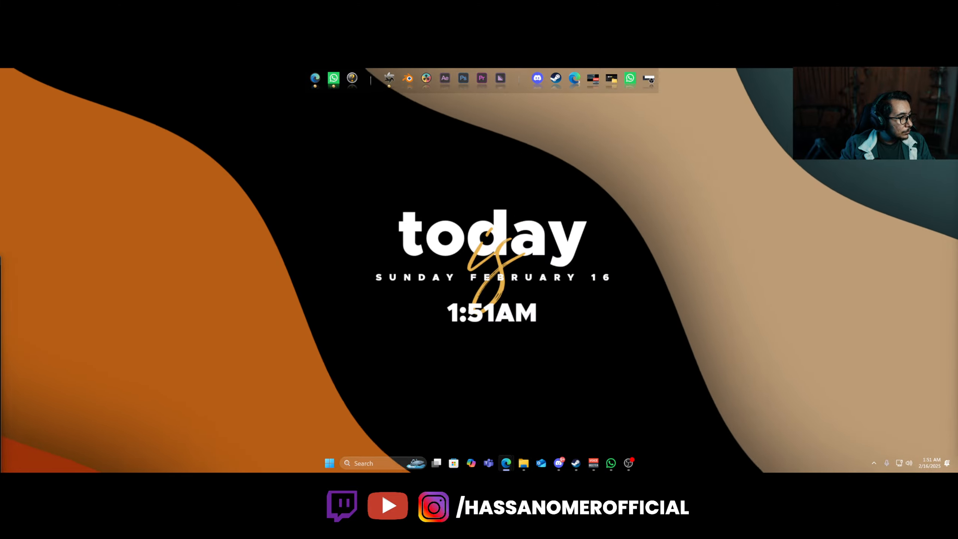
drag(957, 261, 740, 320)
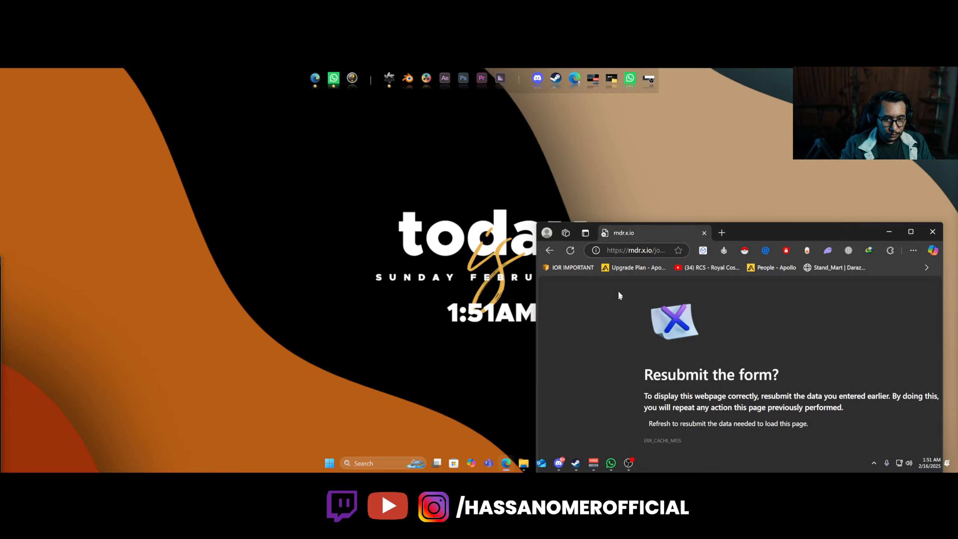
click(637, 250)
key(Return)
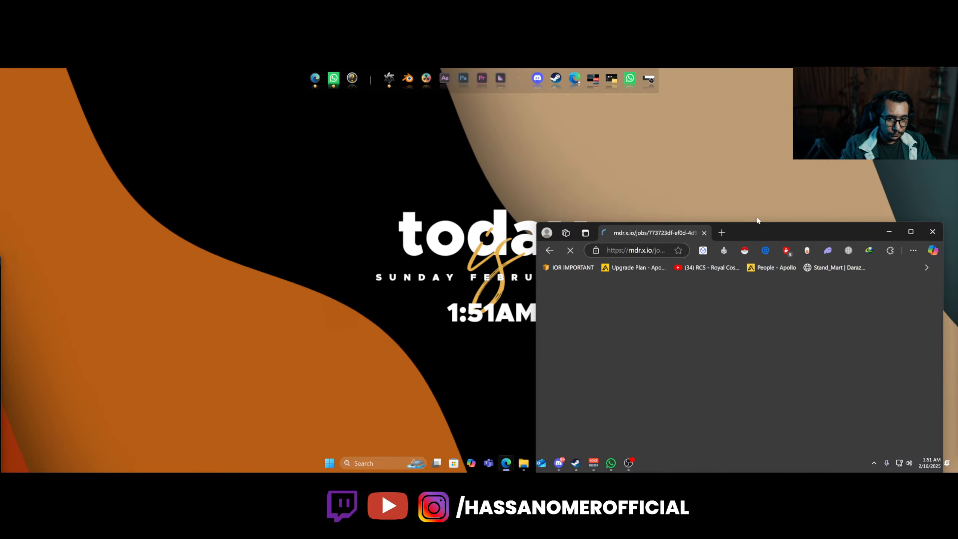
double_click(758, 232)
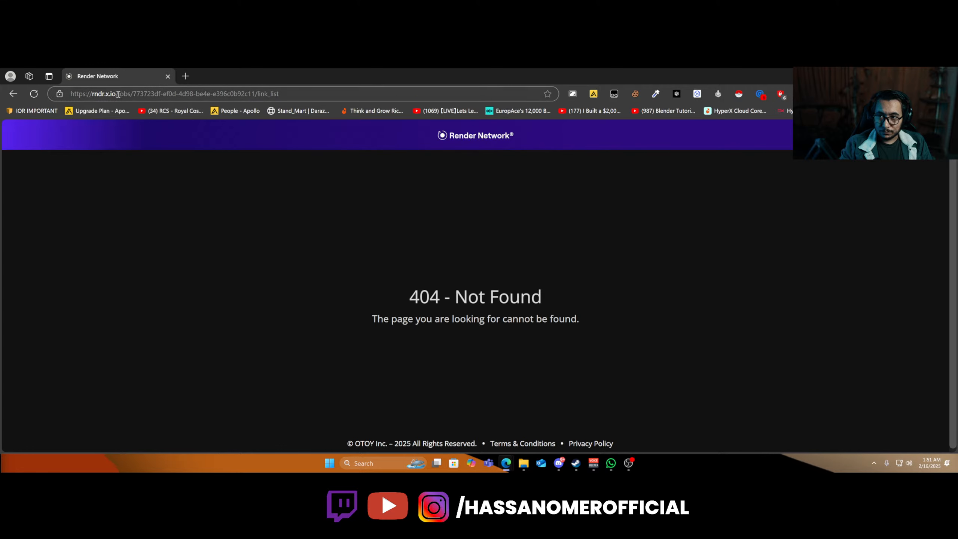
drag(118, 94, 420, 114)
key(BackSpace)
key(Return)
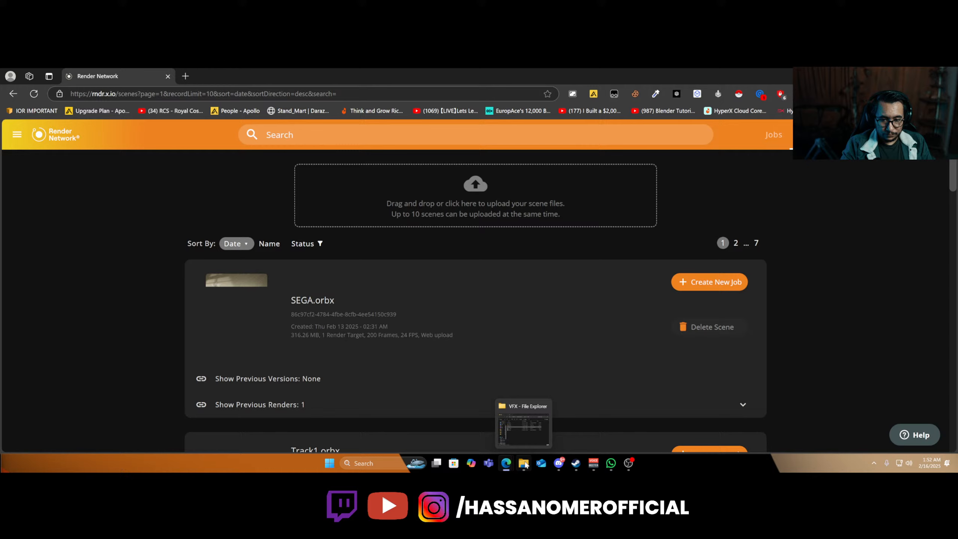
- Upload 01.orbx from the VFX folder to the Render Network scenes and dismiss the upload dialog
click(524, 463)
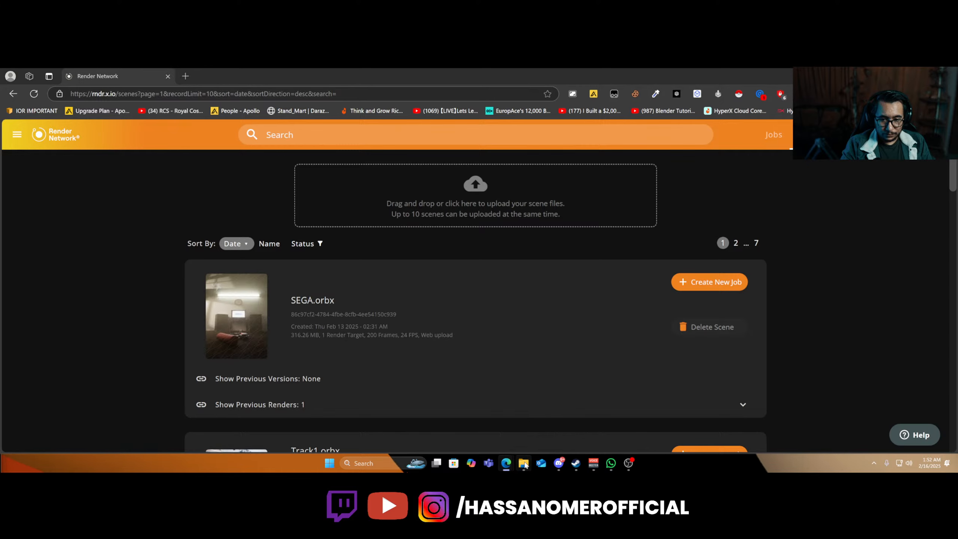
drag(512, 280, 503, 215)
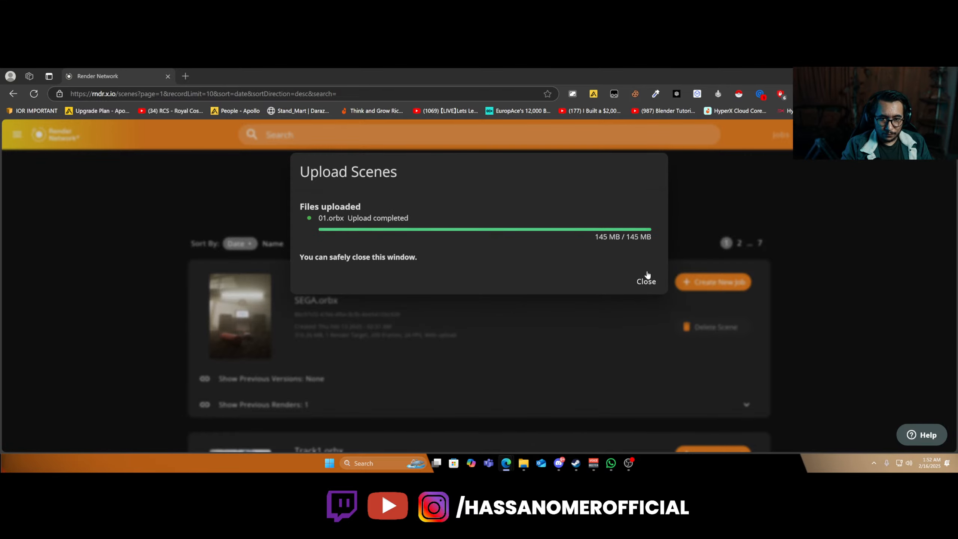
click(645, 281)
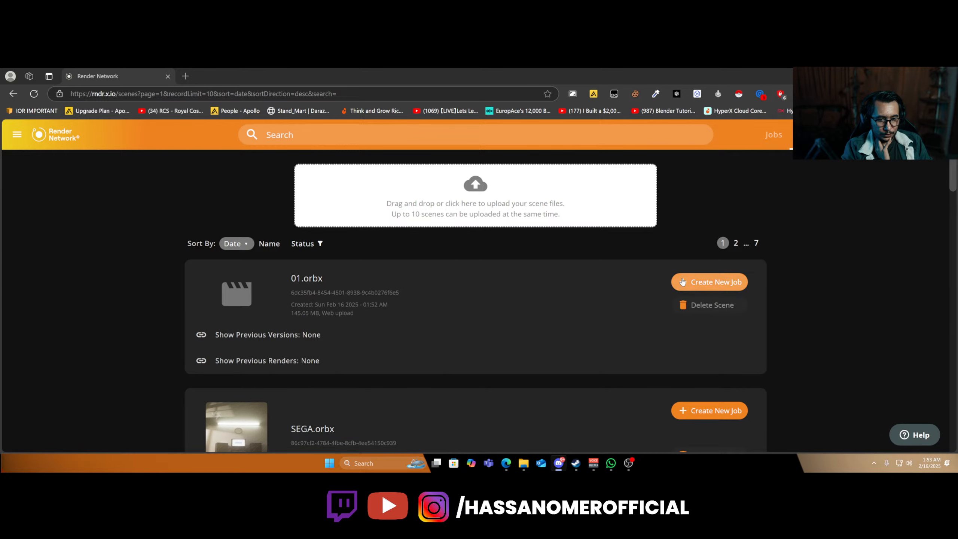
- Create a new render job for the 01.orbx scene and expand its advanced options to review the render settings
click(683, 281)
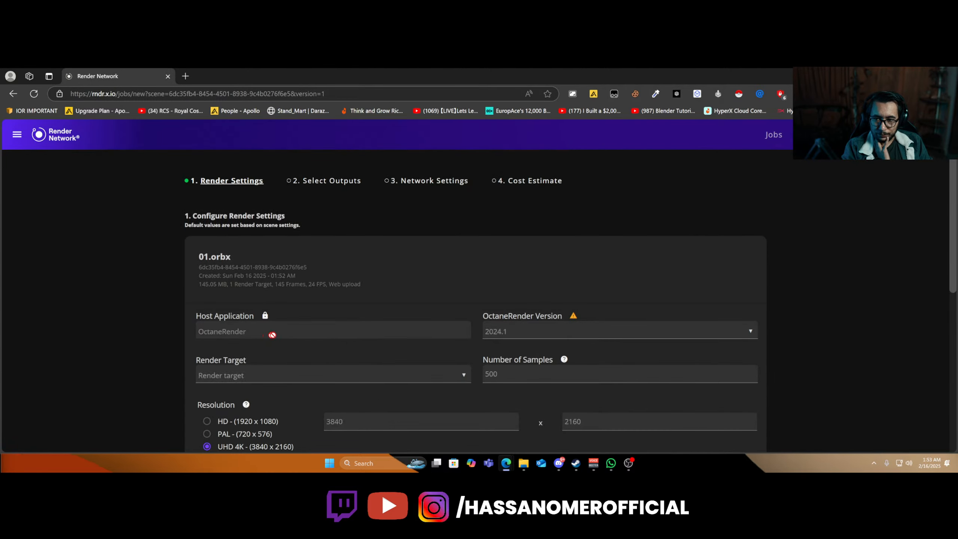
scroll(566, 227, down, 4)
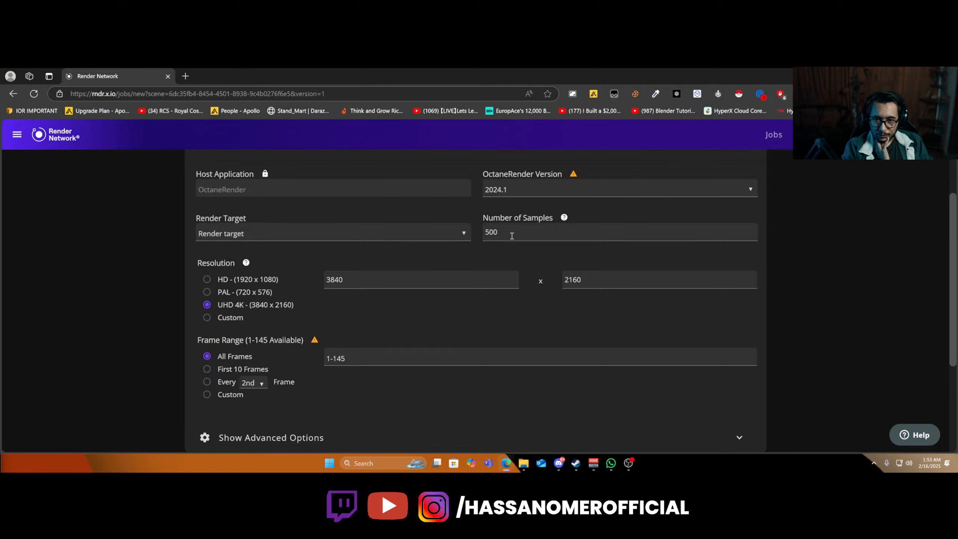
scroll(189, 375, down, 3)
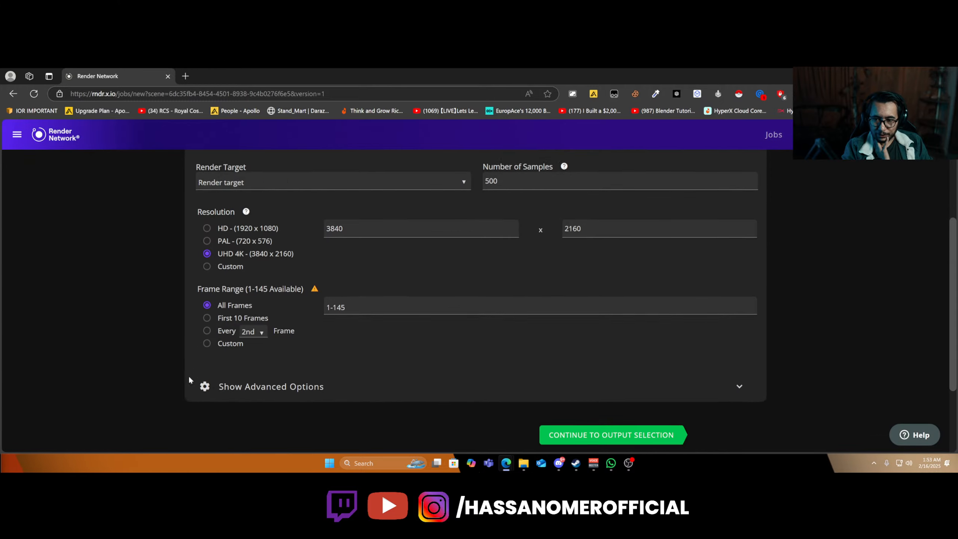
click(221, 345)
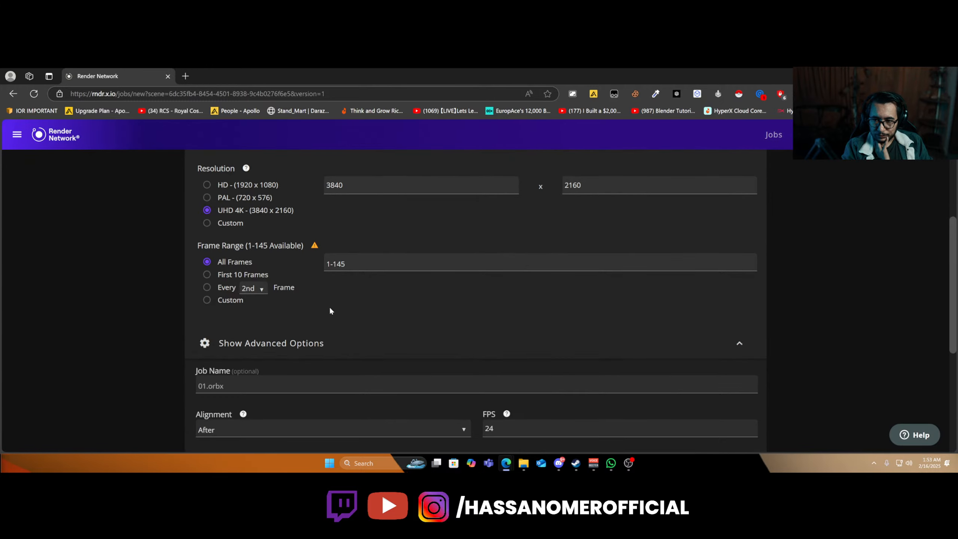
scroll(332, 310, down, 4)
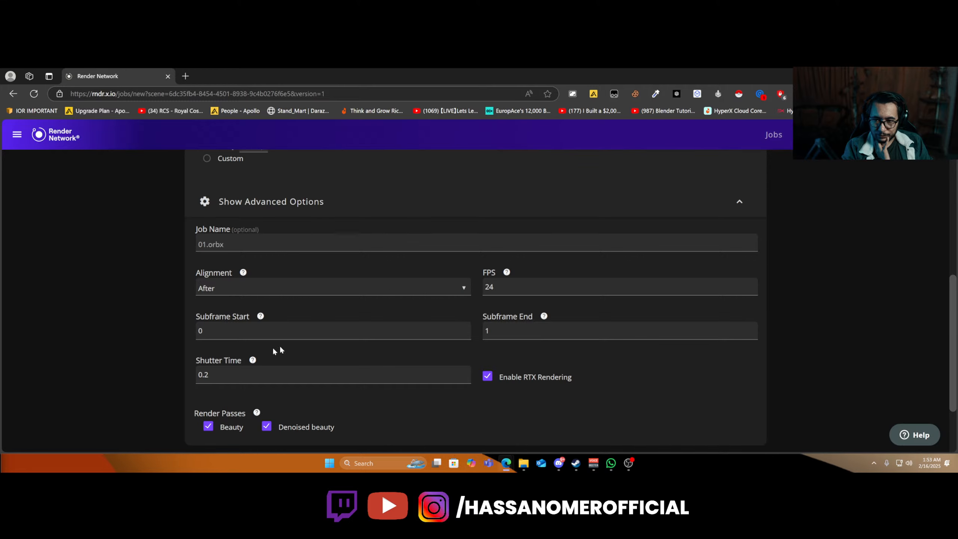
- Keep the Beauty and Denoised beauty render passes and continue the job setup to output selection
scroll(415, 371, down, 1)
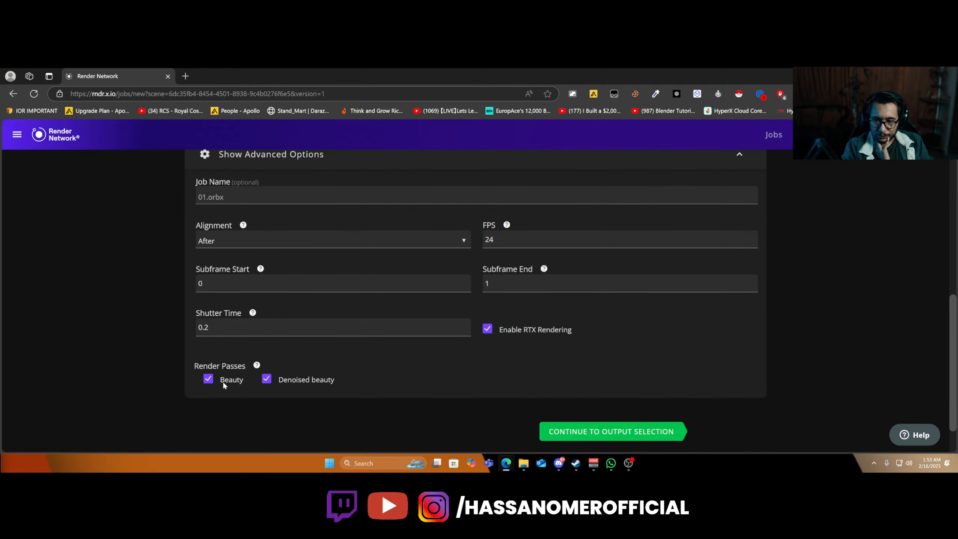
scroll(455, 360, down, 2)
click(588, 381)
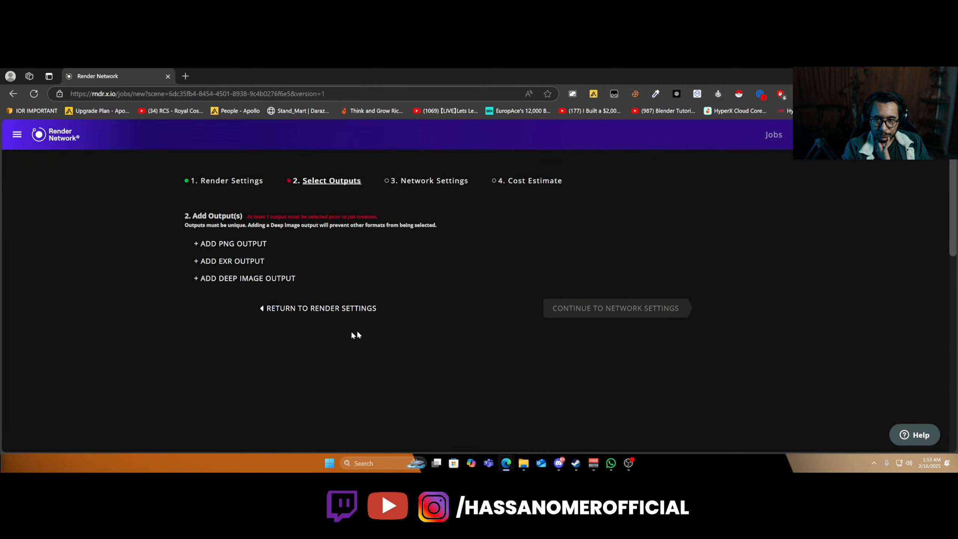
- Add an EXR output with the default 16-bit, Linear sRGB and file naming settings, and continue to the network settings
click(235, 261)
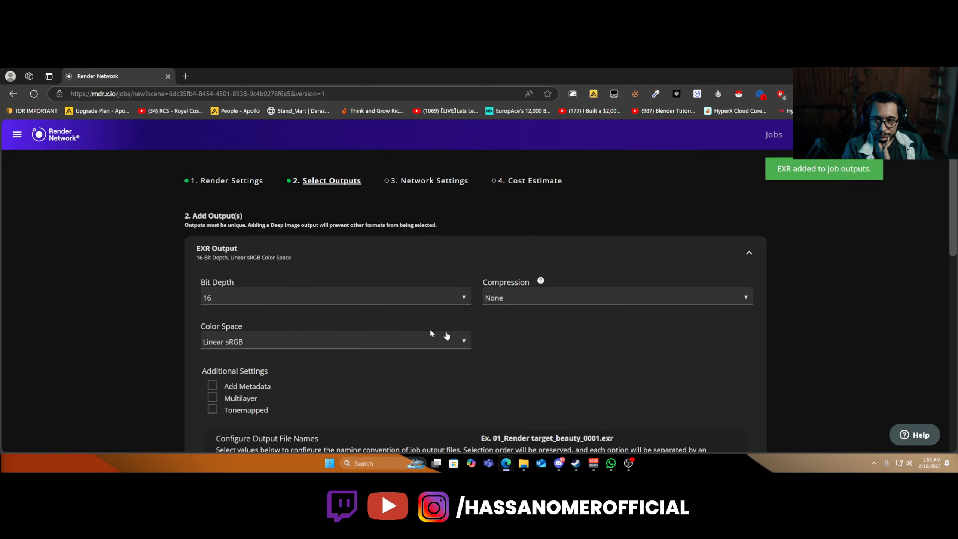
scroll(452, 336, down, 1)
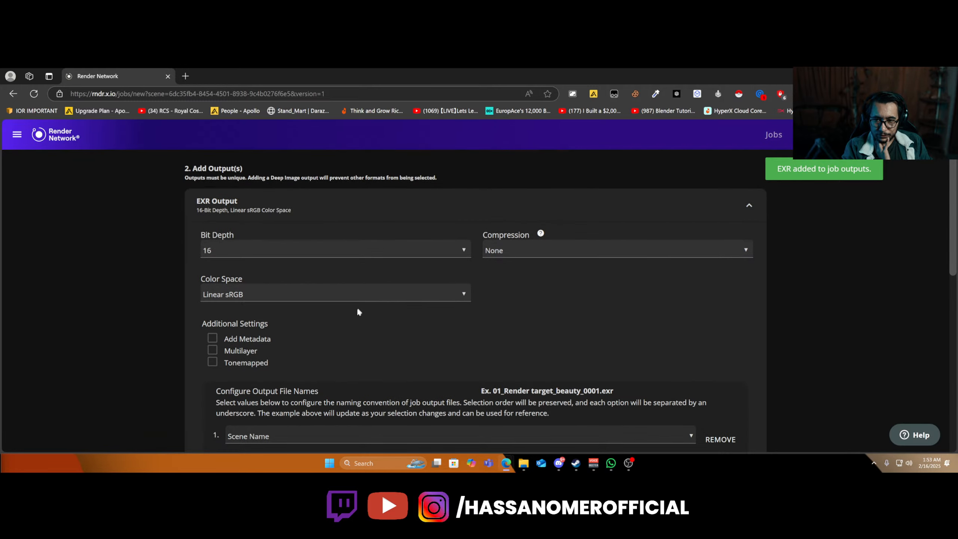
scroll(331, 312, down, 1)
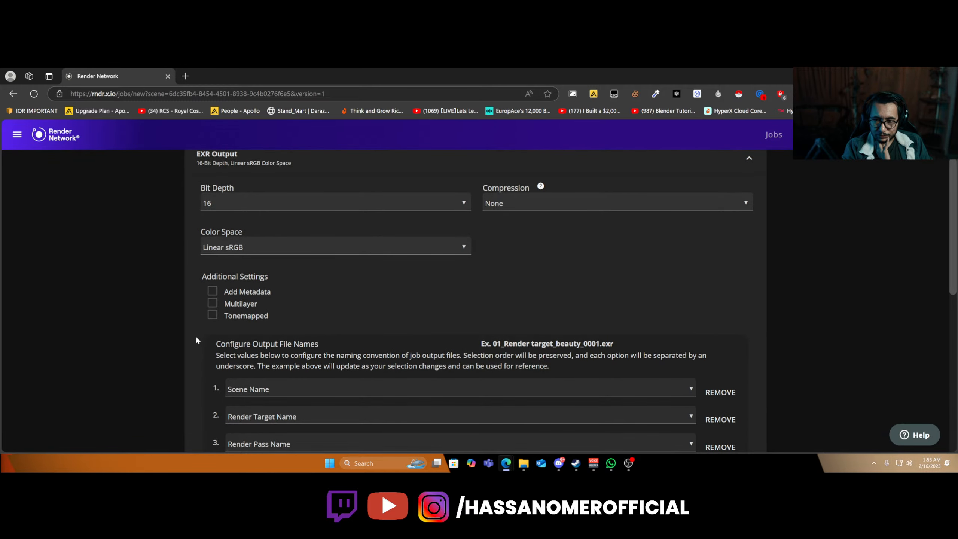
scroll(195, 335, down, 4)
scroll(195, 340, up, 1)
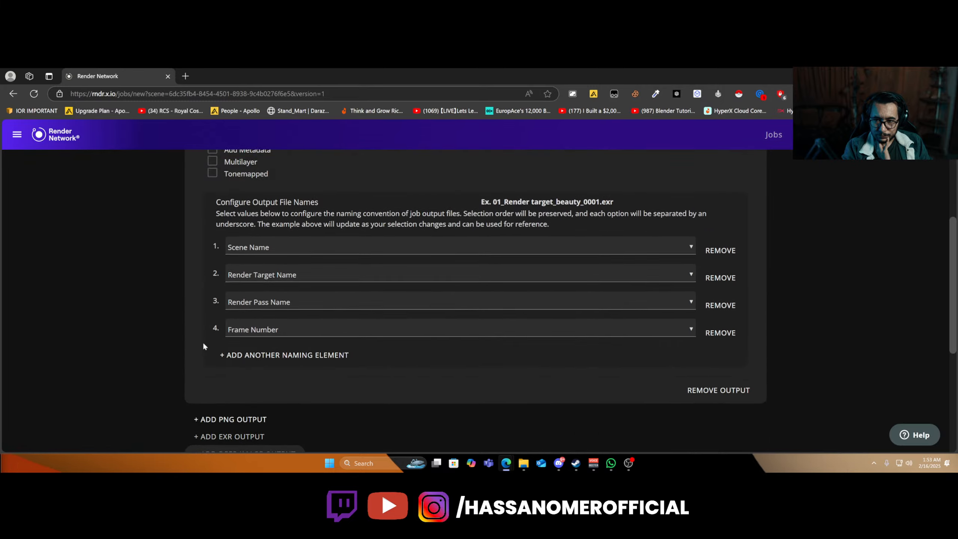
scroll(203, 344, up, 4)
scroll(203, 344, down, 3)
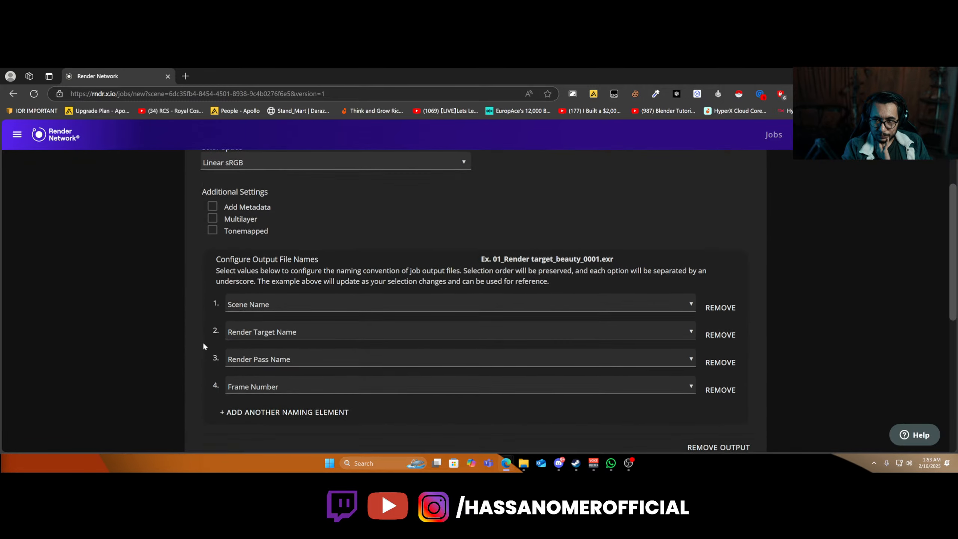
scroll(202, 341, down, 3)
click(617, 390)
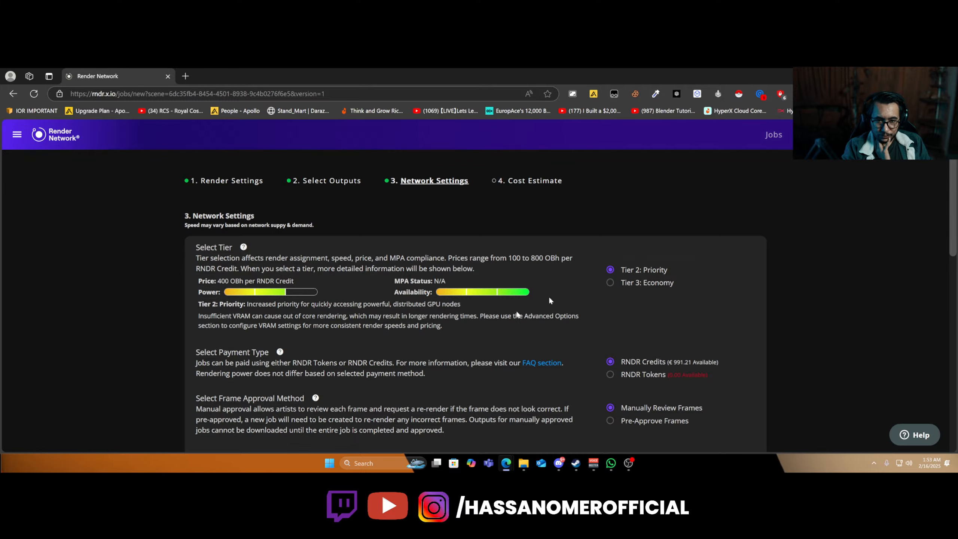
- Set the minimum node VRAM to 8 GB in the advanced network options and continue to the cost estimate
scroll(498, 319, down, 6)
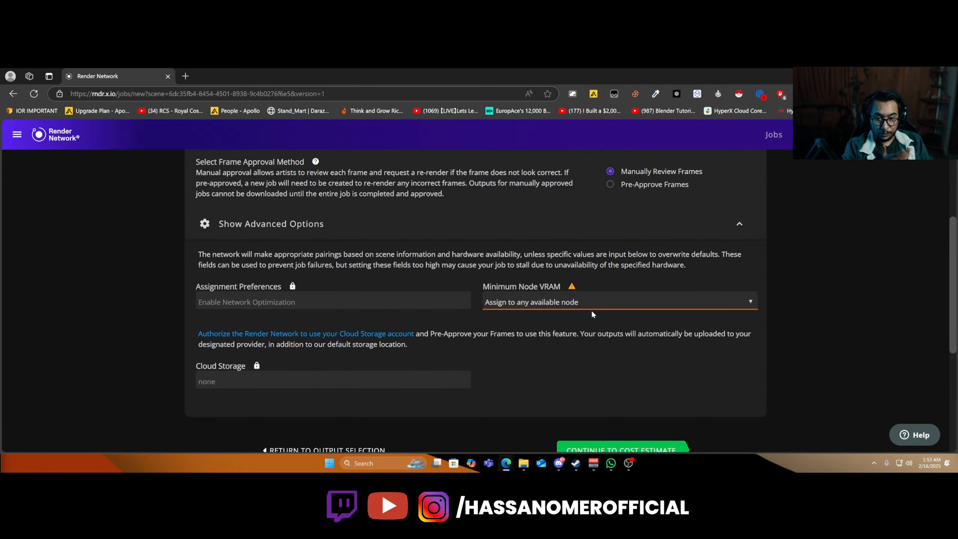
click(592, 306)
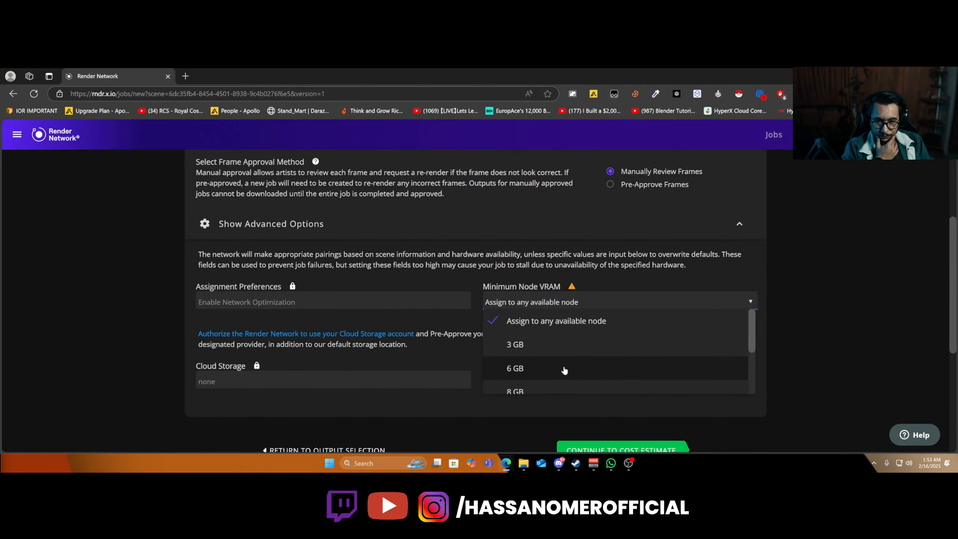
drag(554, 377, 537, 387)
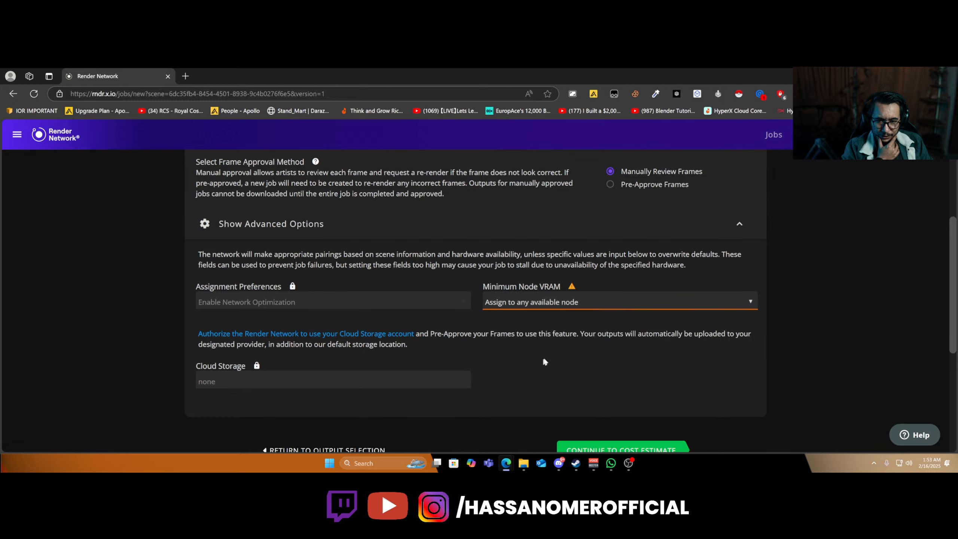
click(578, 302)
click(536, 391)
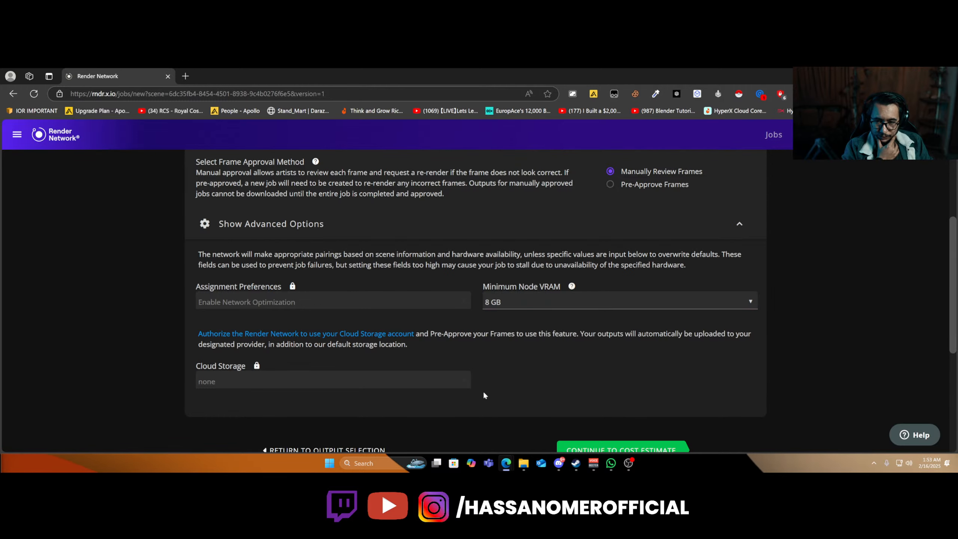
scroll(576, 389, down, 1)
scroll(576, 390, down, 2)
click(604, 356)
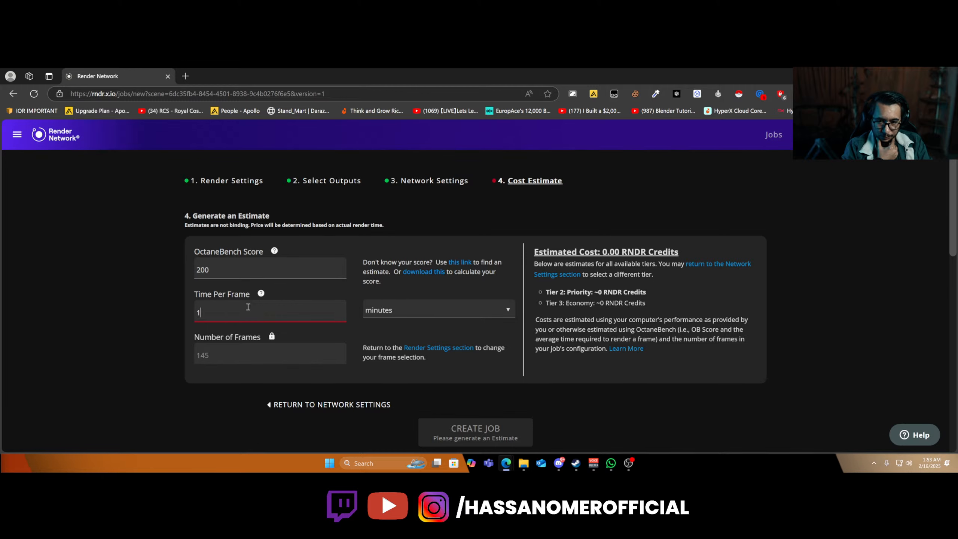
- Create the render job after filling in the cost estimate with an OctaneBench score of 200, and expand job 01's frame progress
click(460, 433)
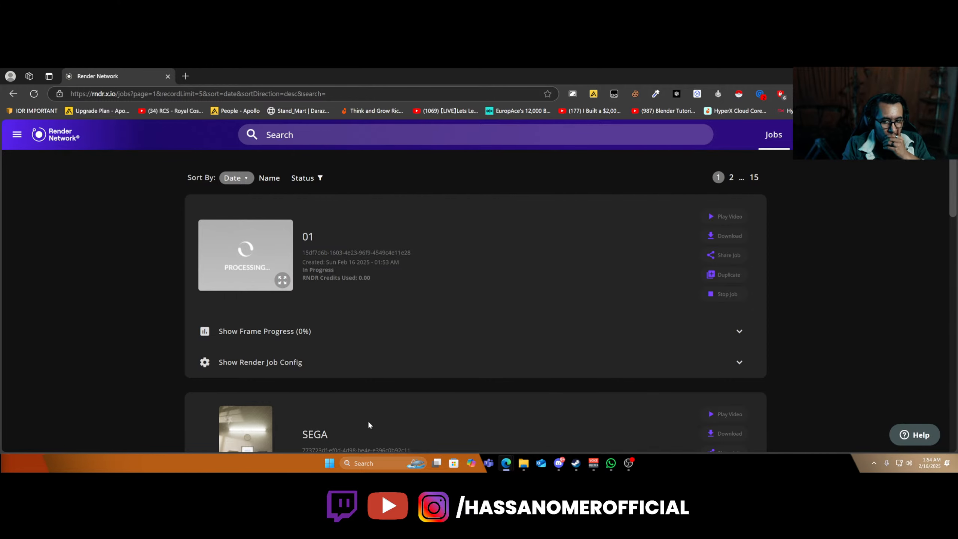
click(335, 335)
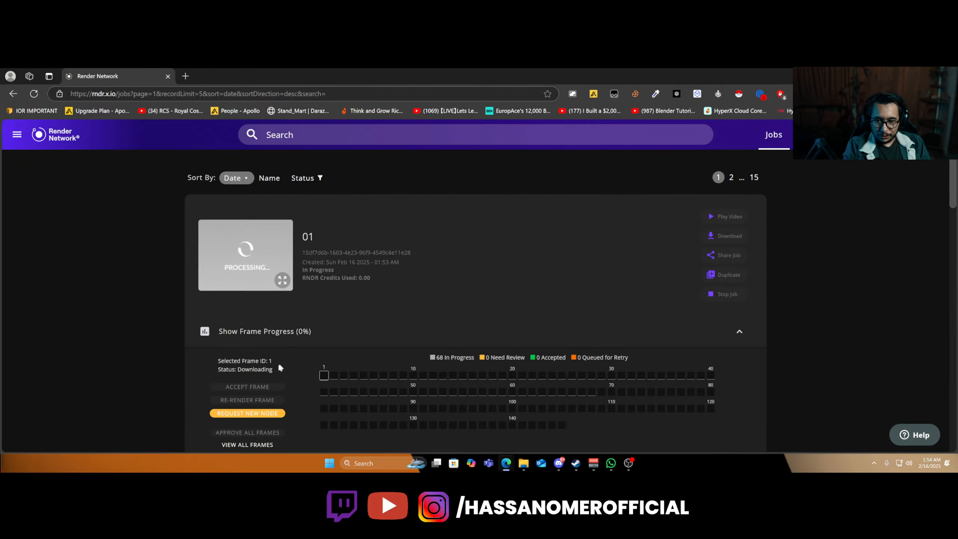
scroll(337, 362, down, 1)
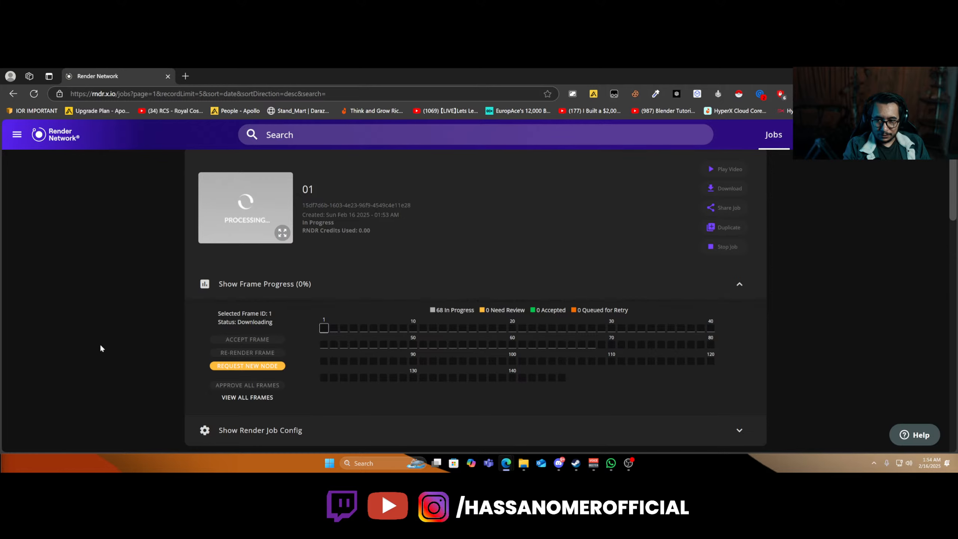